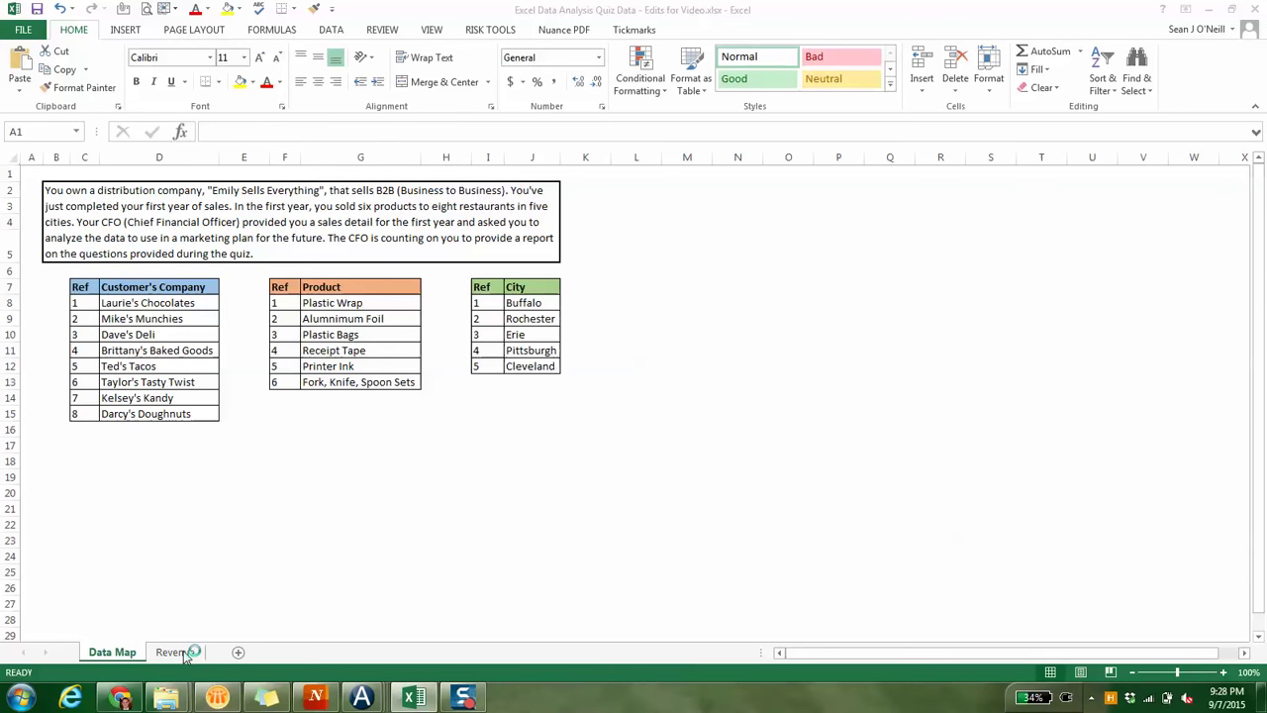
# - Switch to the Revenue sheet and select all 500 invoice numbers
pyautogui.click(176, 653)
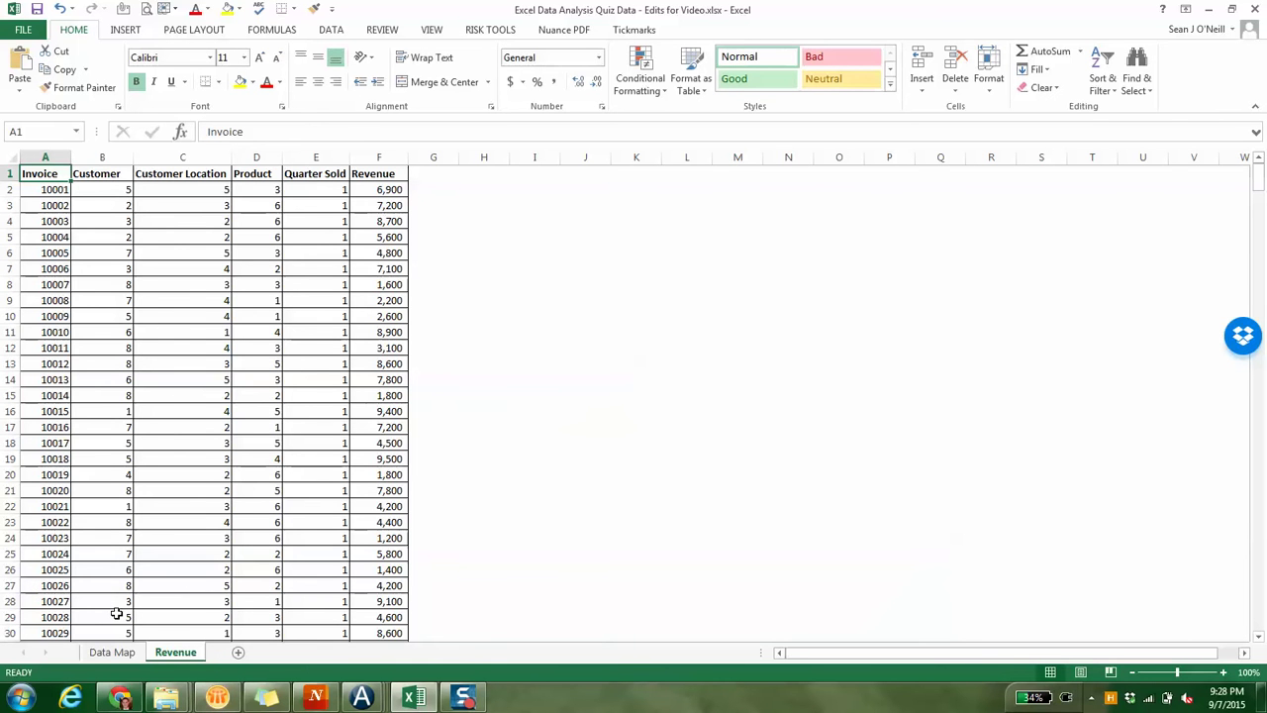
pyautogui.hotkey('ctrl', 'pageup')
pyautogui.hotkey('ctrl', 'pagedown')
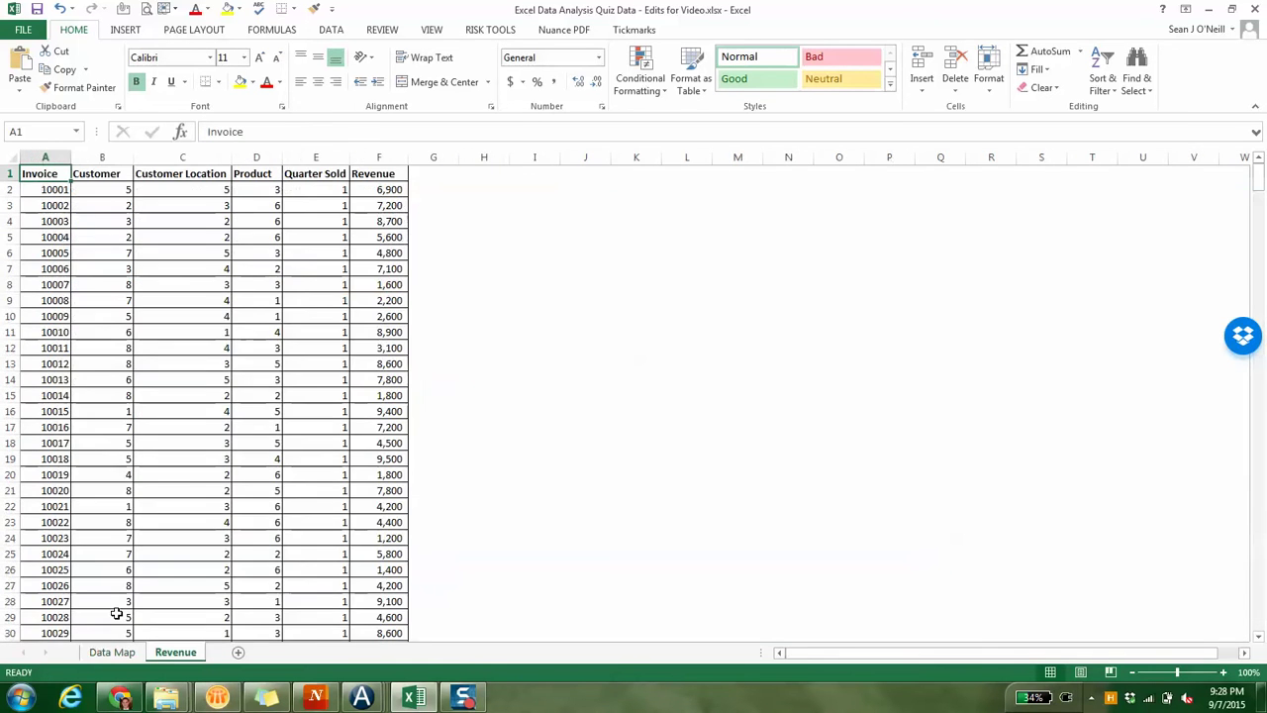
pyautogui.press('Right')
pyautogui.press('Left')
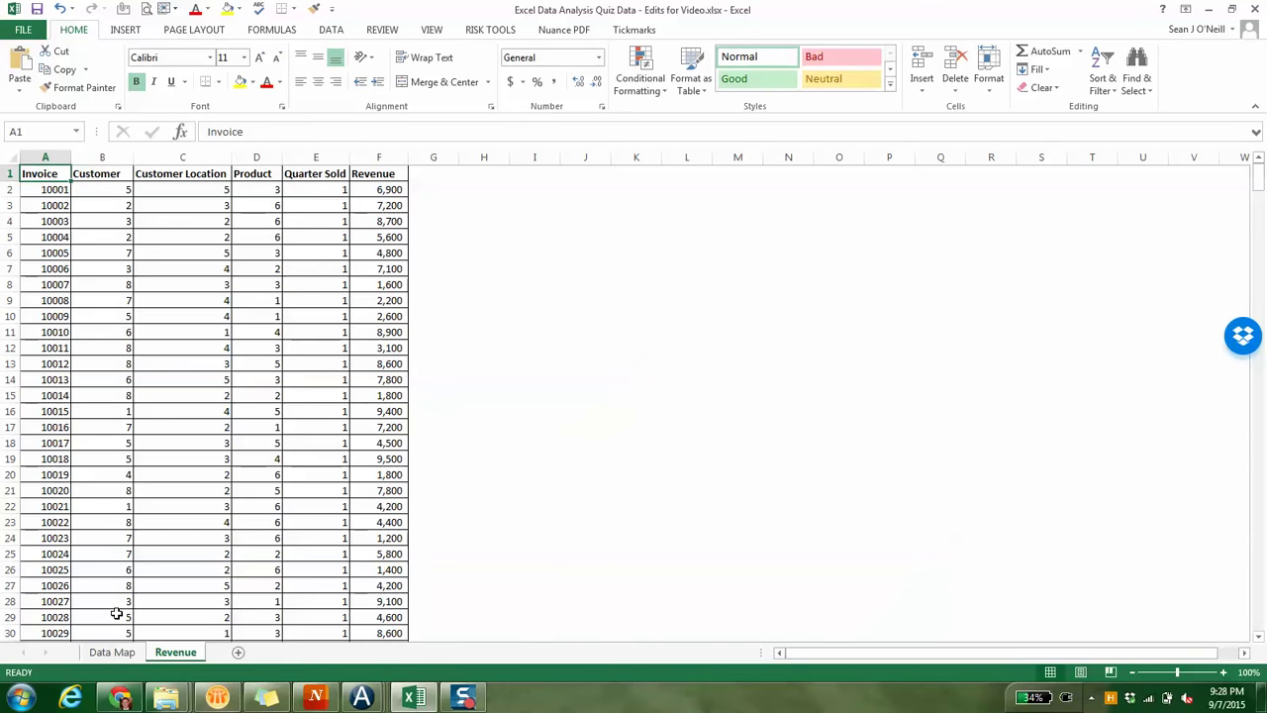
pyautogui.hotkey('ctrl', 'Down')
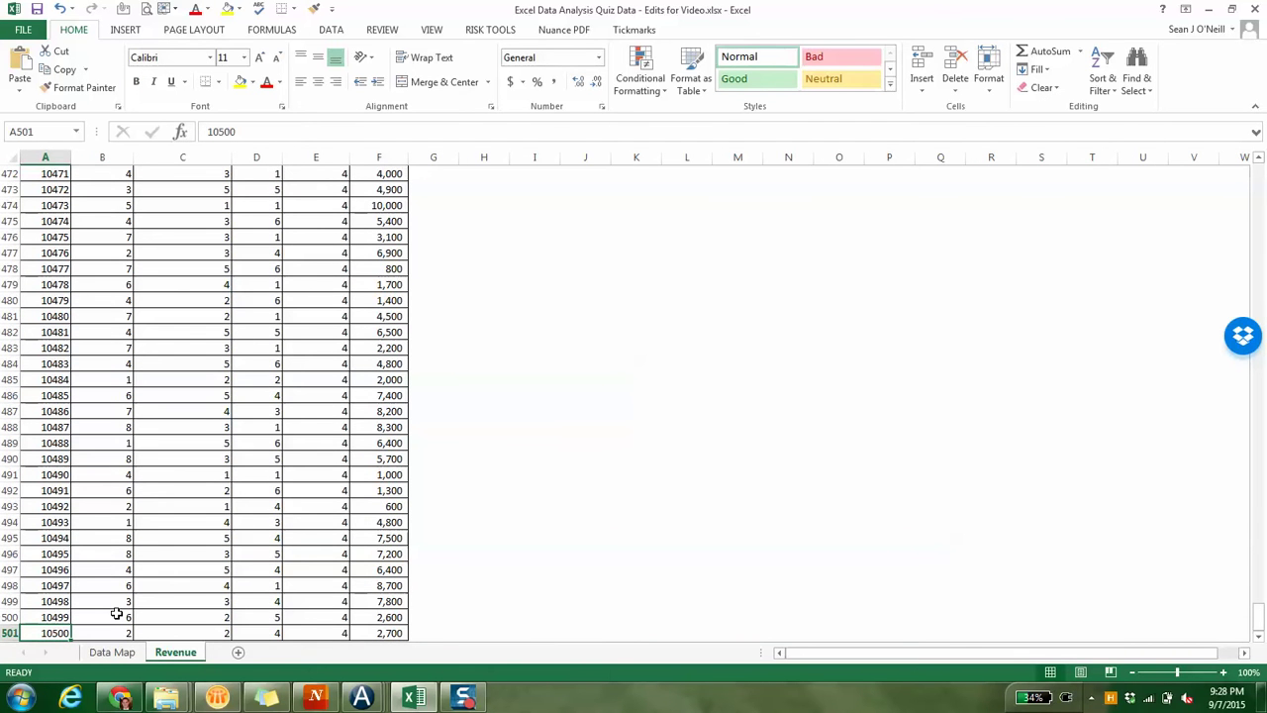
pyautogui.hotkey('ctrl', 'shift', 'Up')
pyautogui.hotkey('shift', 'Down')
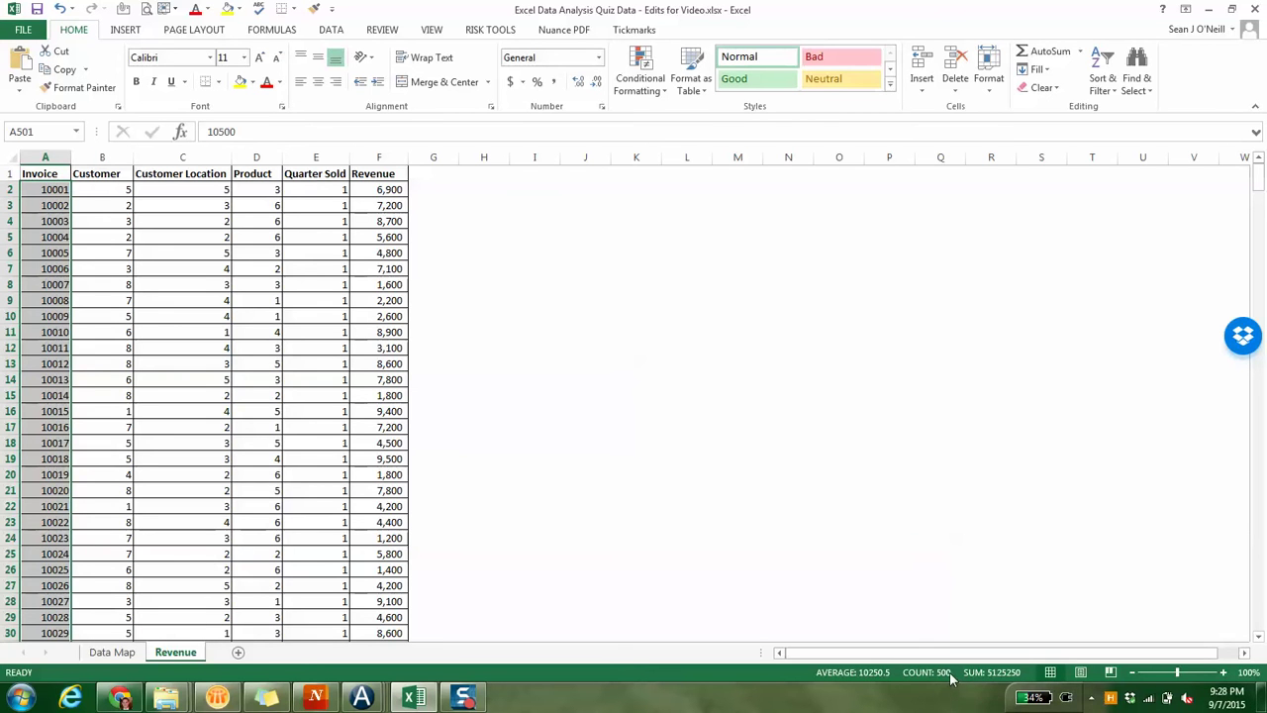
# - Select all 500 Revenue values to see the 2,627,400 total and 5,255 average
pyautogui.click(386, 201)
pyautogui.click(388, 190)
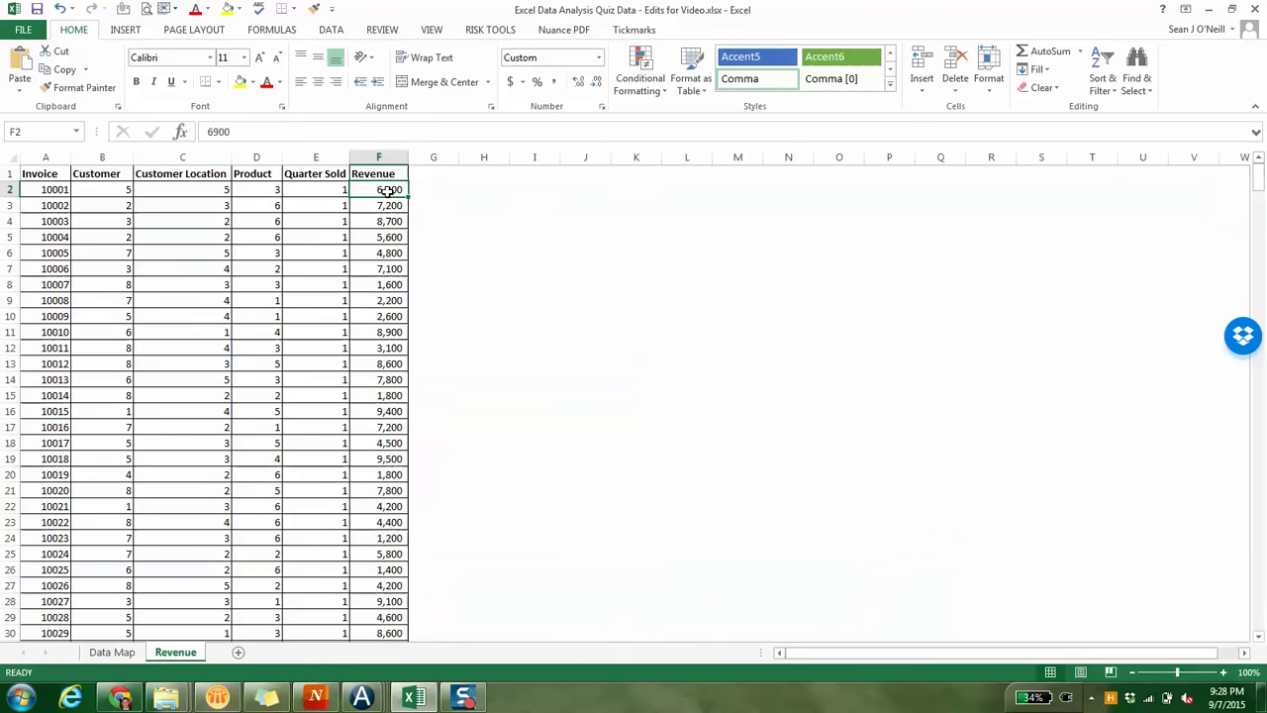
pyautogui.hotkey('ctrl', 'shift', 'Down')
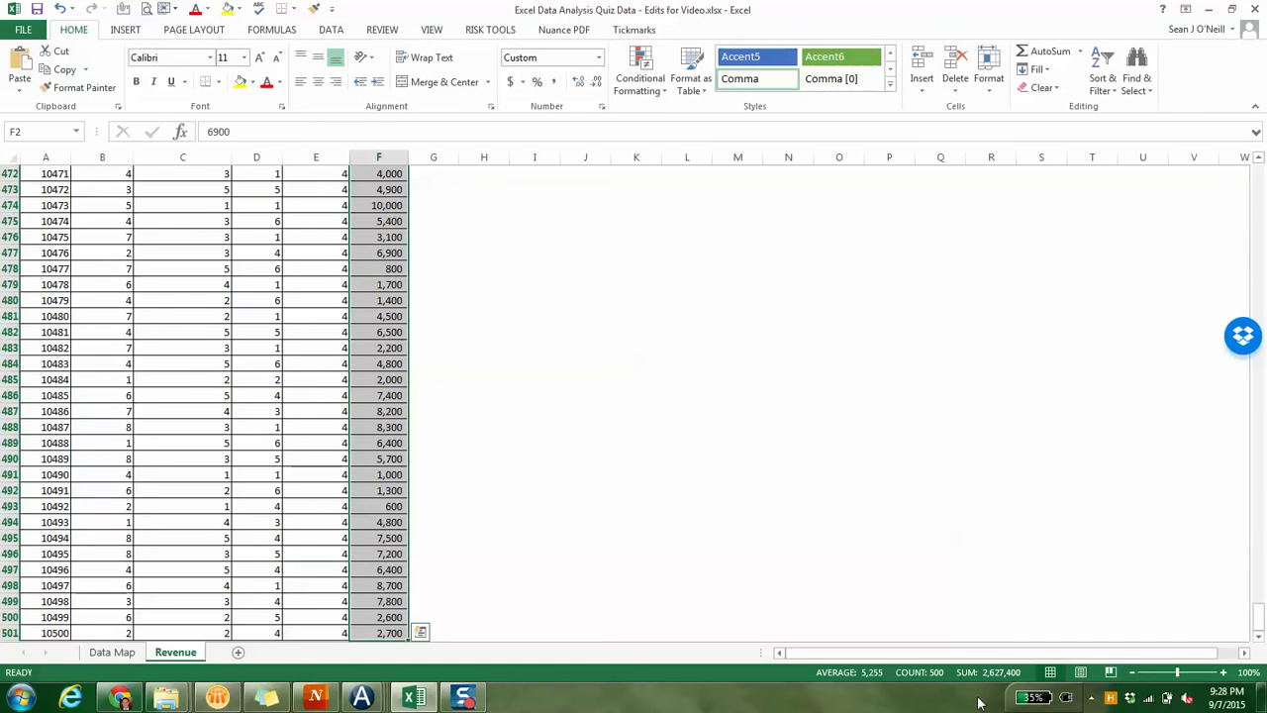
# - Browse the header row and the Quarter Sold column, copying the first invoice number
pyautogui.hotkey('ctrl', 'Up')
pyautogui.press('Left')
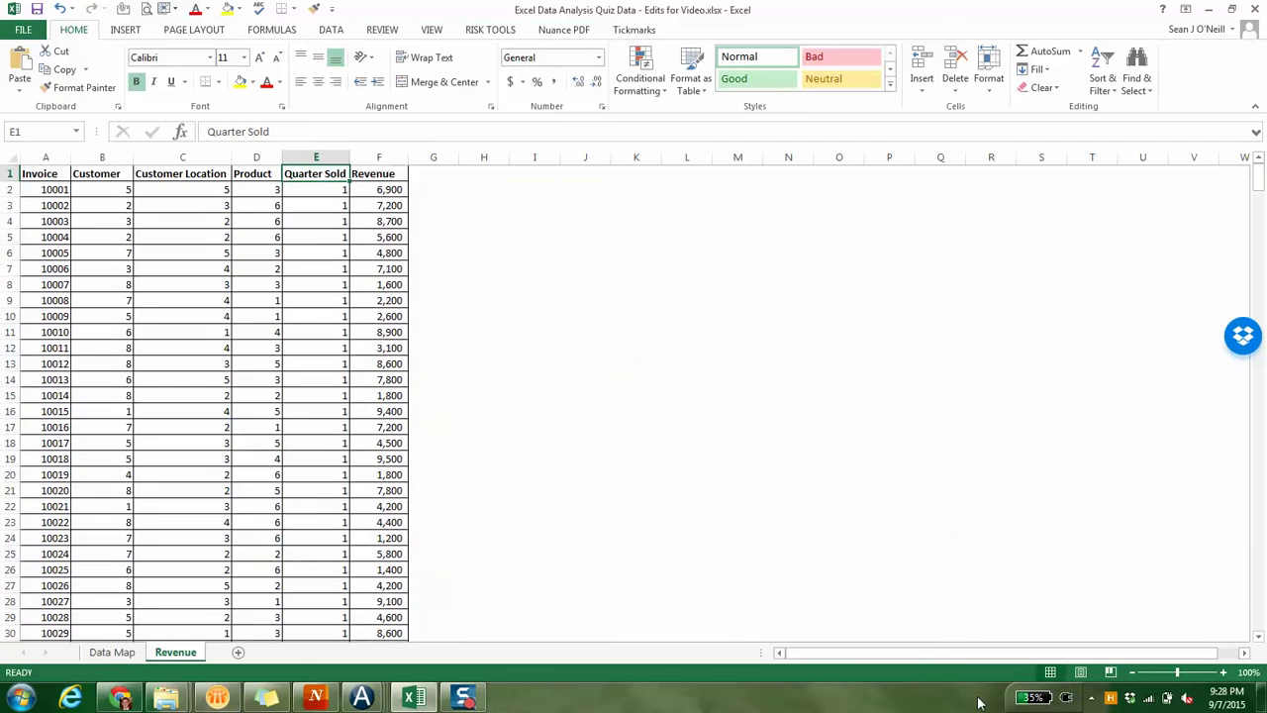
pyautogui.press('Right')
pyautogui.press('Left')
pyautogui.press('Left')
pyautogui.press('Left')
pyautogui.press('Left')
pyautogui.press('Left')
pyautogui.press('Down')
pyautogui.hotkey('ctrl', 'c')
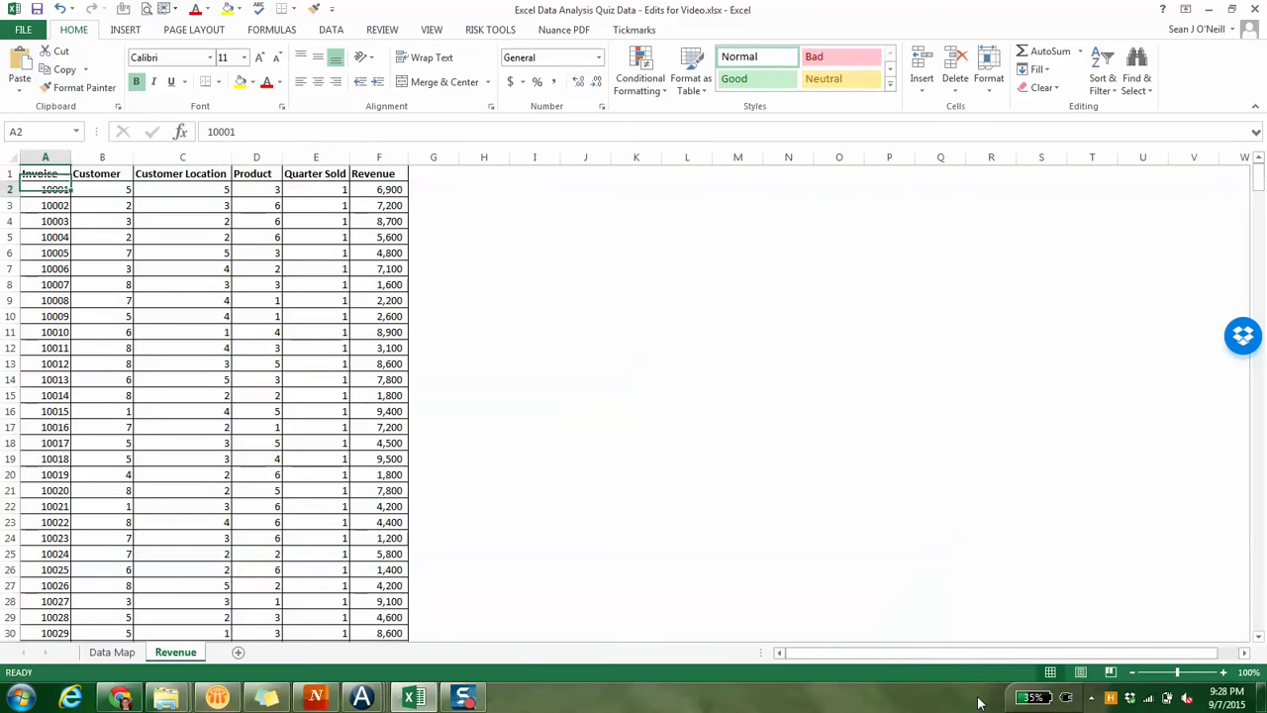
pyautogui.press('Escape')
pyautogui.press('Right')
pyautogui.press('Right')
pyautogui.press('Right')
pyautogui.press('Right')
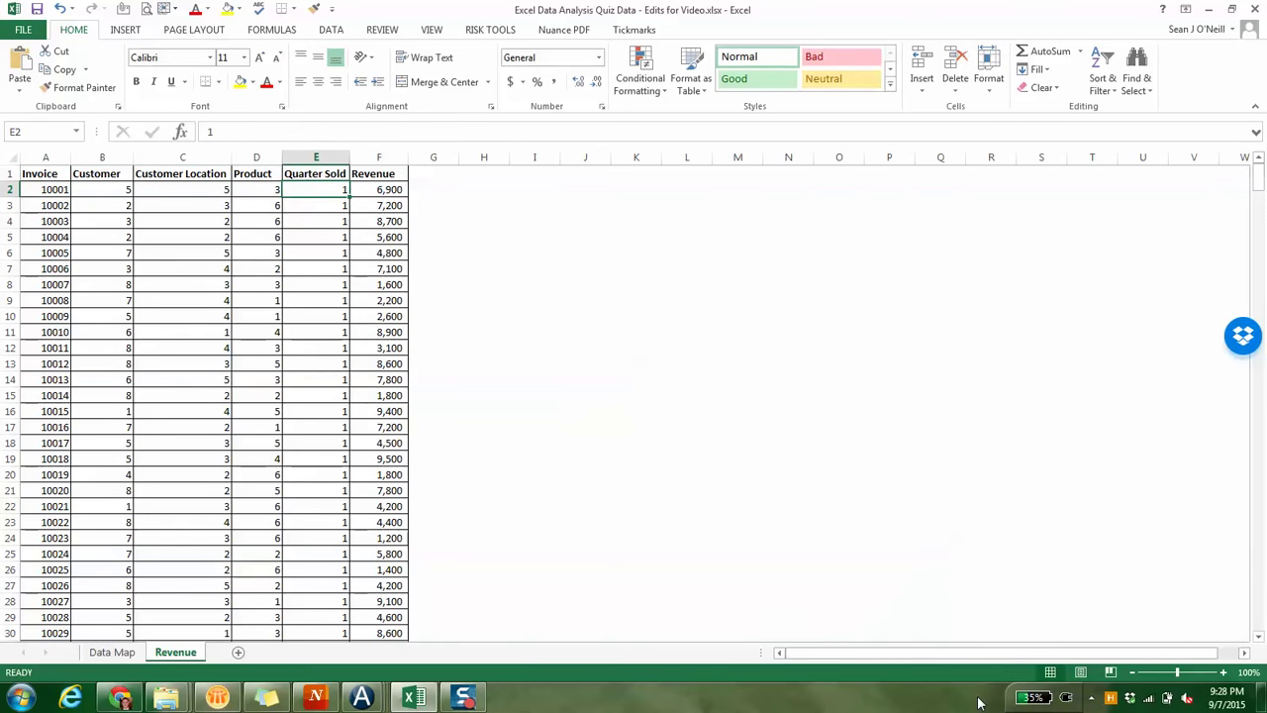
pyautogui.hotkey('ctrl', 'Down')
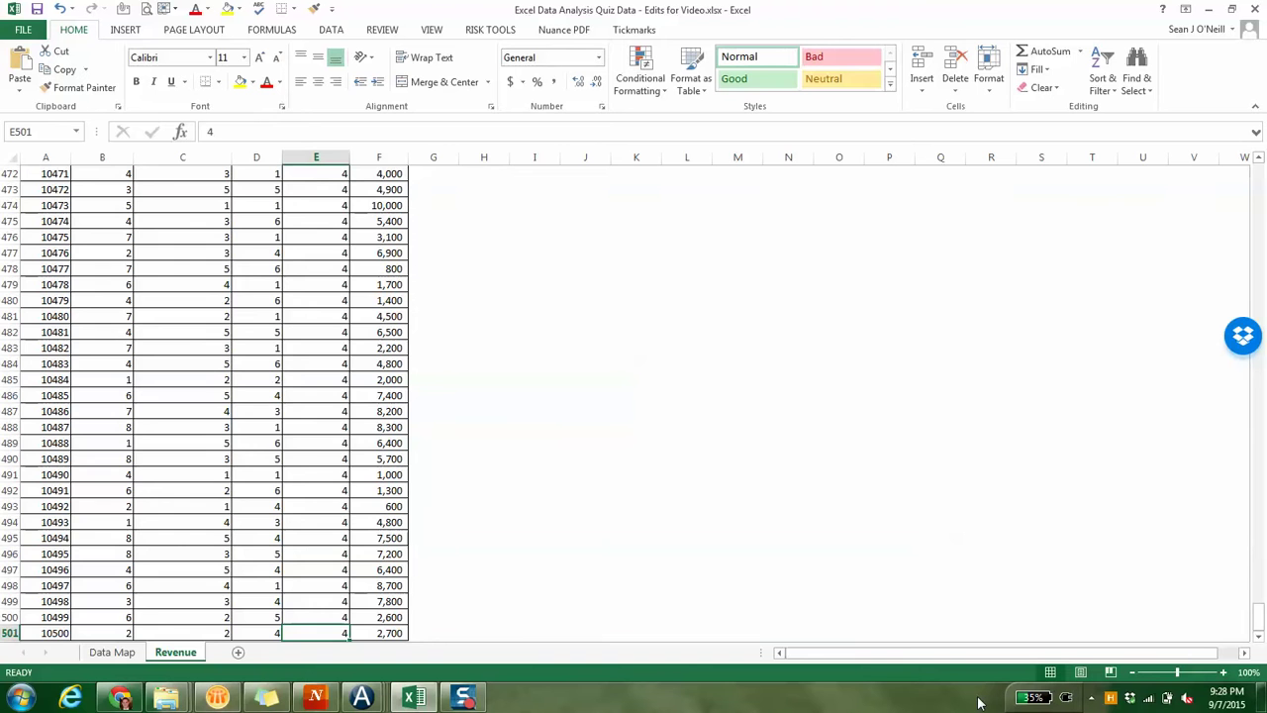
pyautogui.hotkey('ctrl', 'Up')
pyautogui.press('Left')
pyautogui.press('Left')
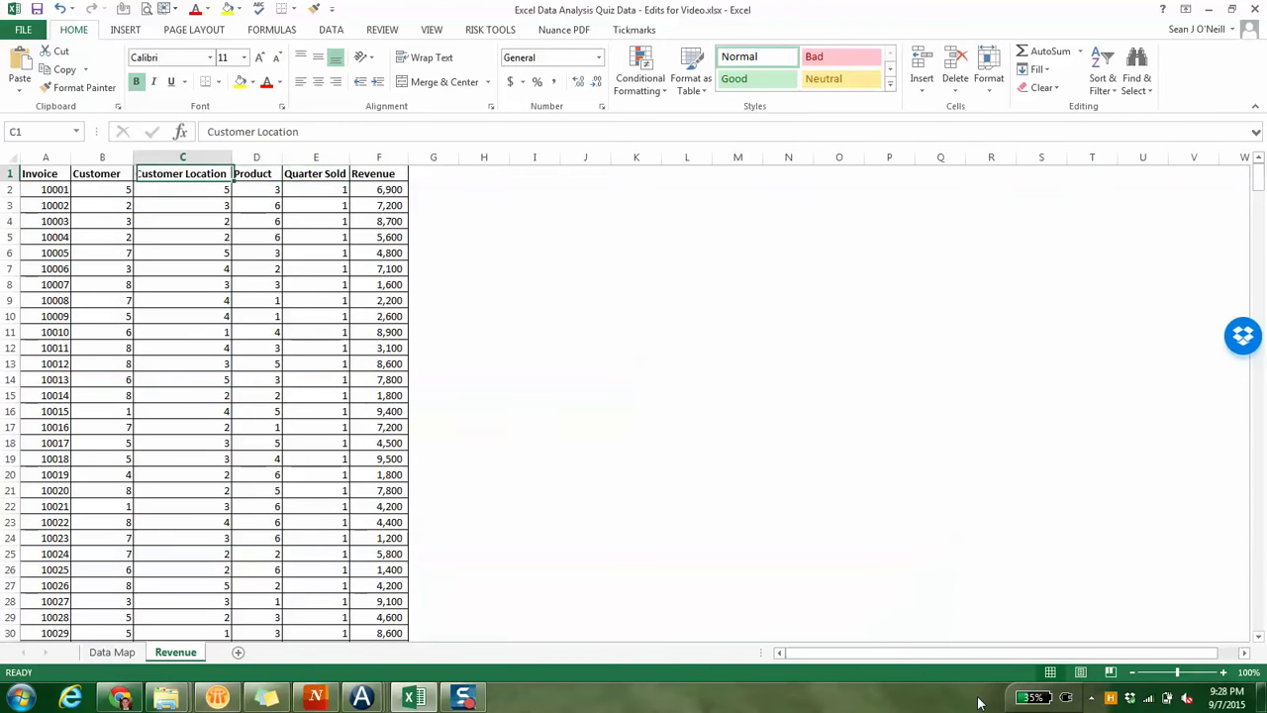
pyautogui.press('Left')
pyautogui.press('Left')
# - Select the whole table A1:F501 and add filter dropdowns to every header
pyautogui.hotkey('ctrl', 'shift', 'Right')
pyautogui.hotkey('ctrl', 'shift', 'Down')
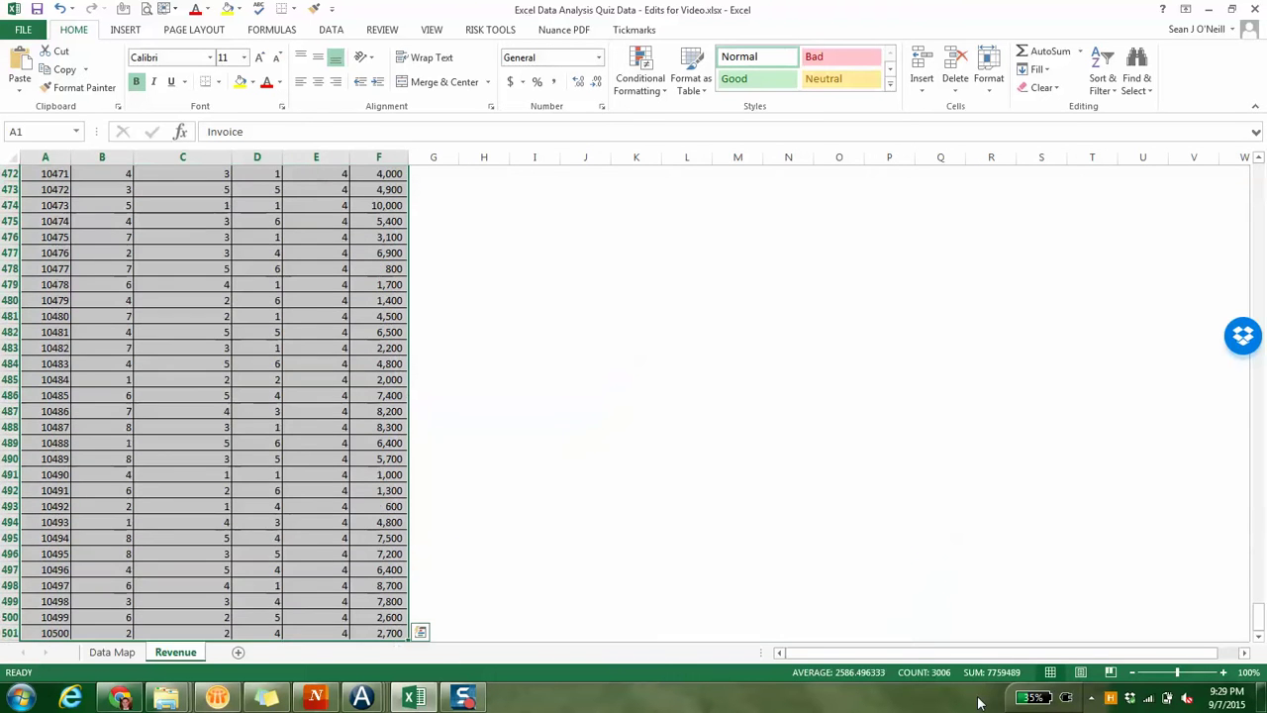
pyautogui.hotkey('ctrl', 'BackSpace')
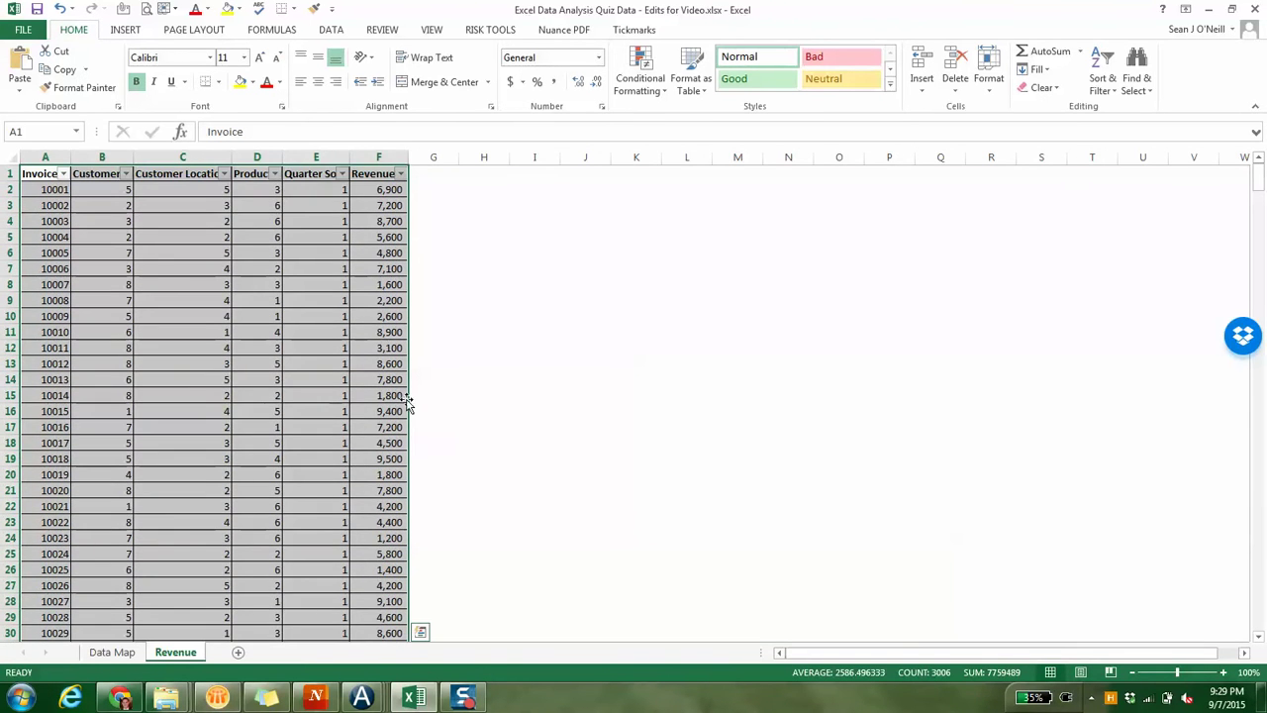
# - Review and cancel the Quarter Sold, Customer and Customer Location filter lists
pyautogui.click(341, 173)
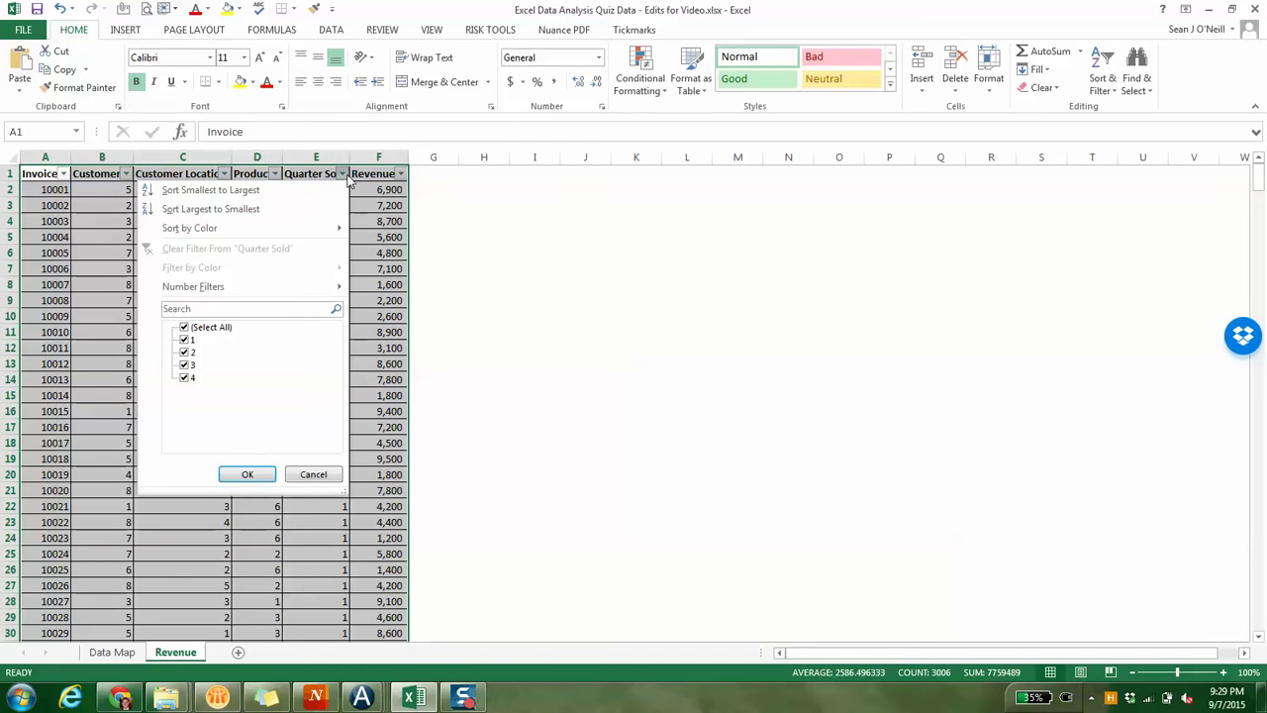
pyautogui.click(312, 475)
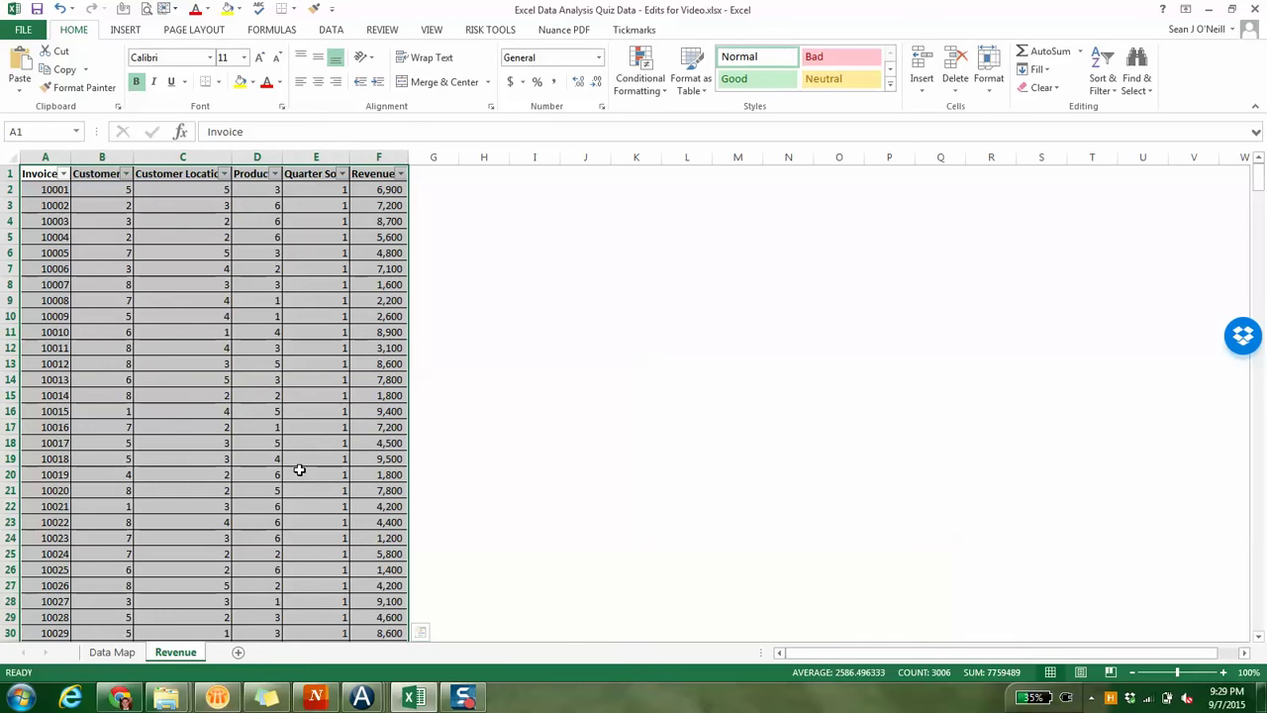
pyautogui.click(125, 188)
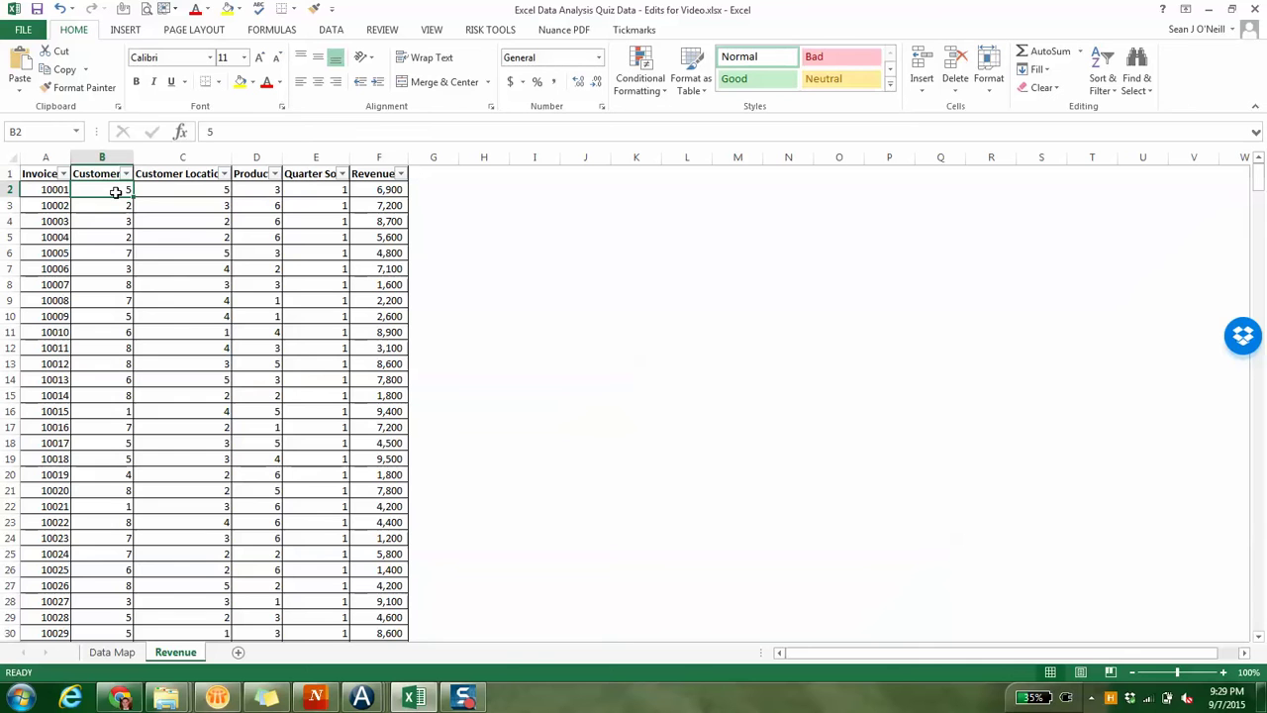
pyautogui.click(126, 173)
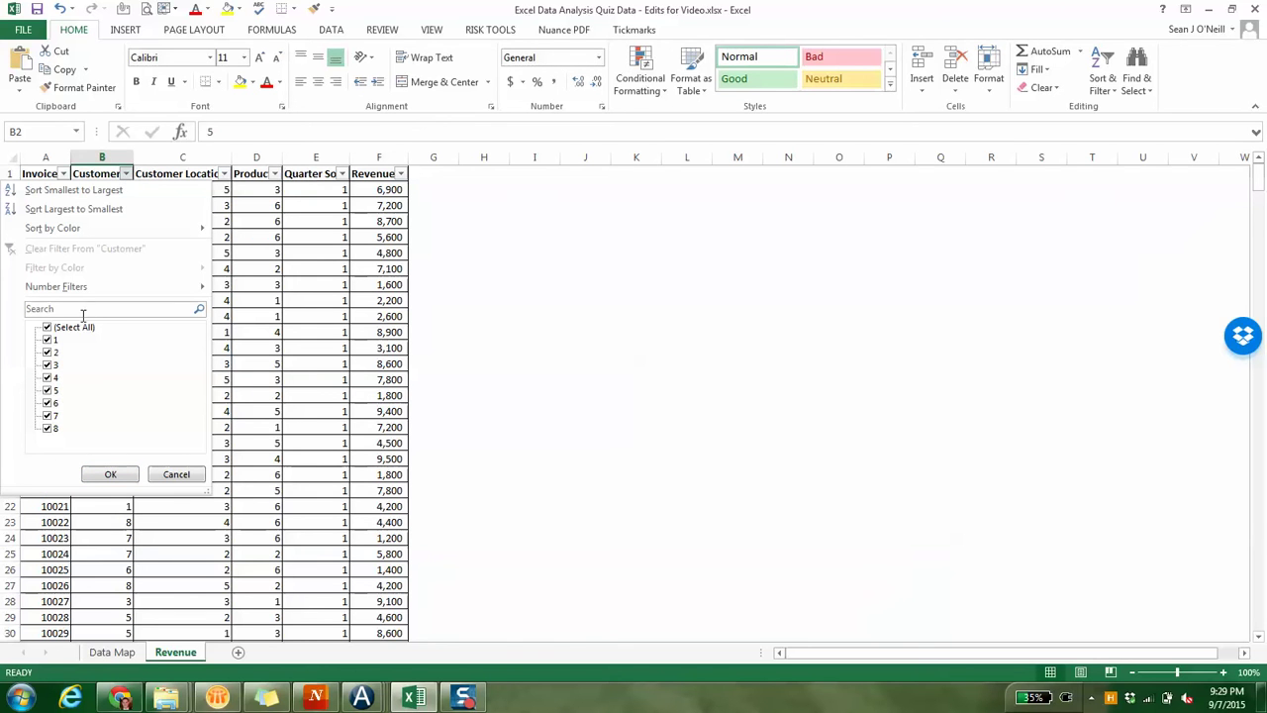
pyautogui.click(157, 472)
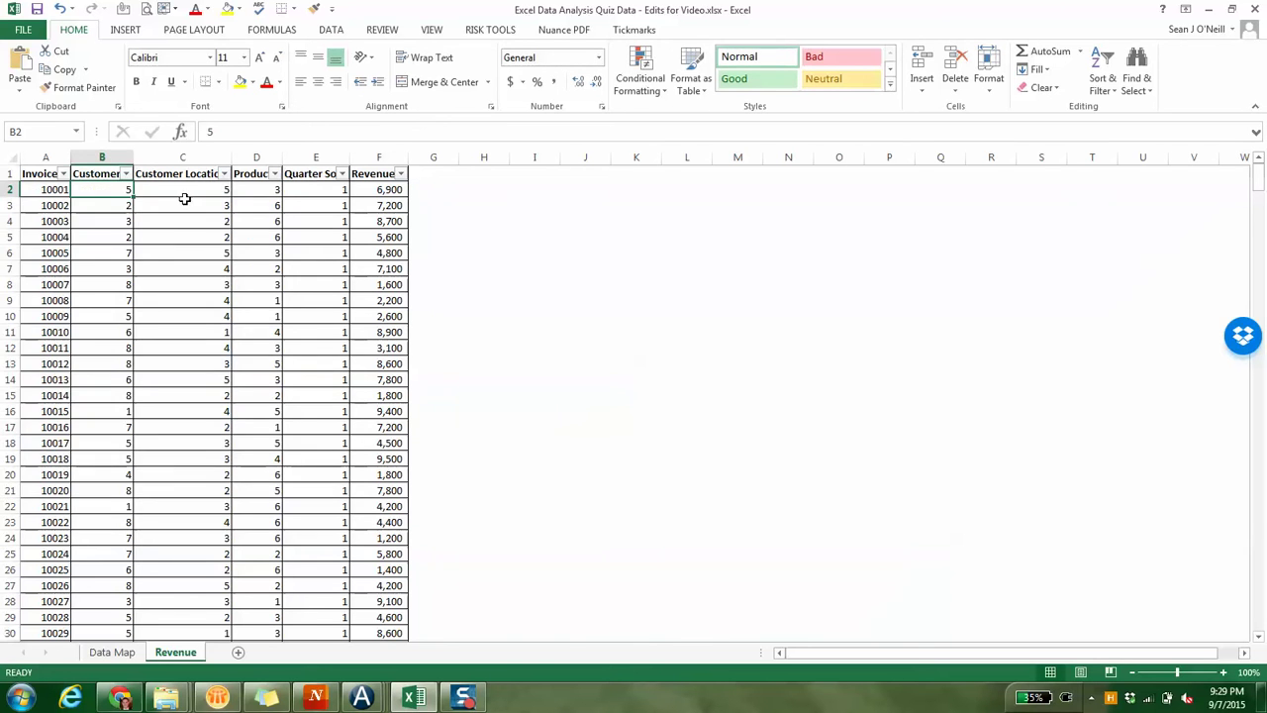
pyautogui.click(224, 174)
pyautogui.click(113, 396)
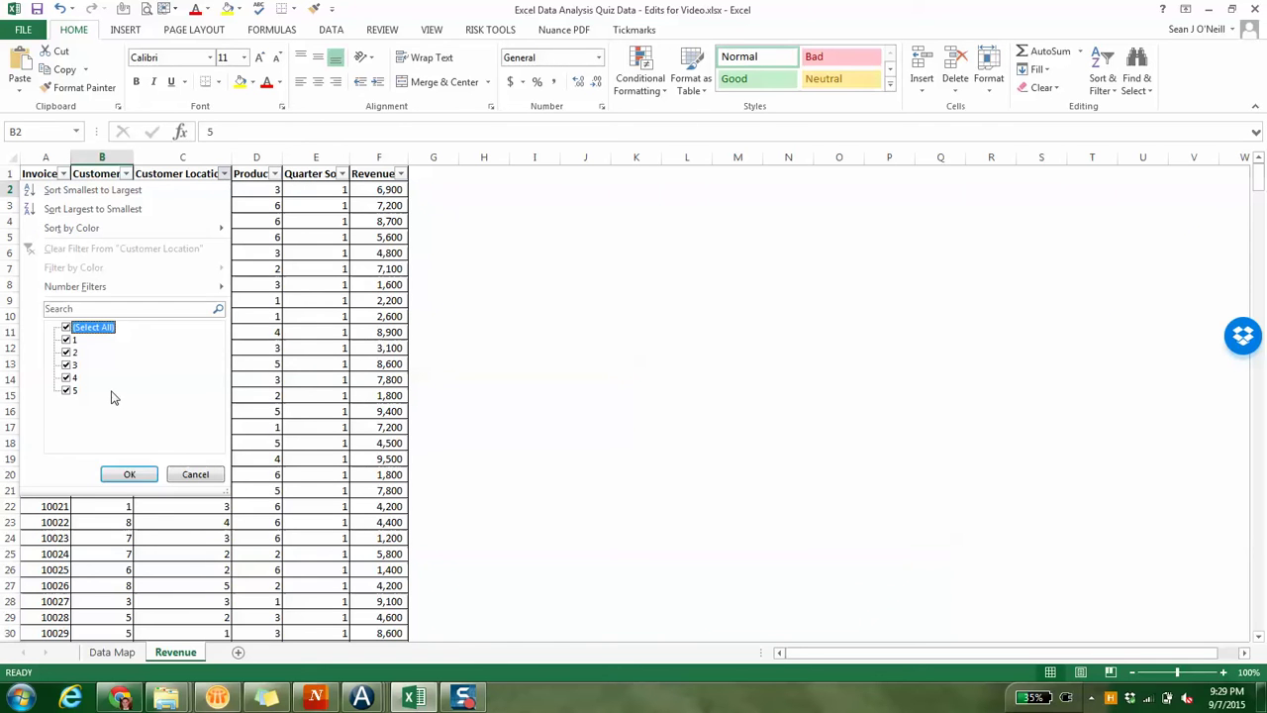
pyautogui.click(184, 477)
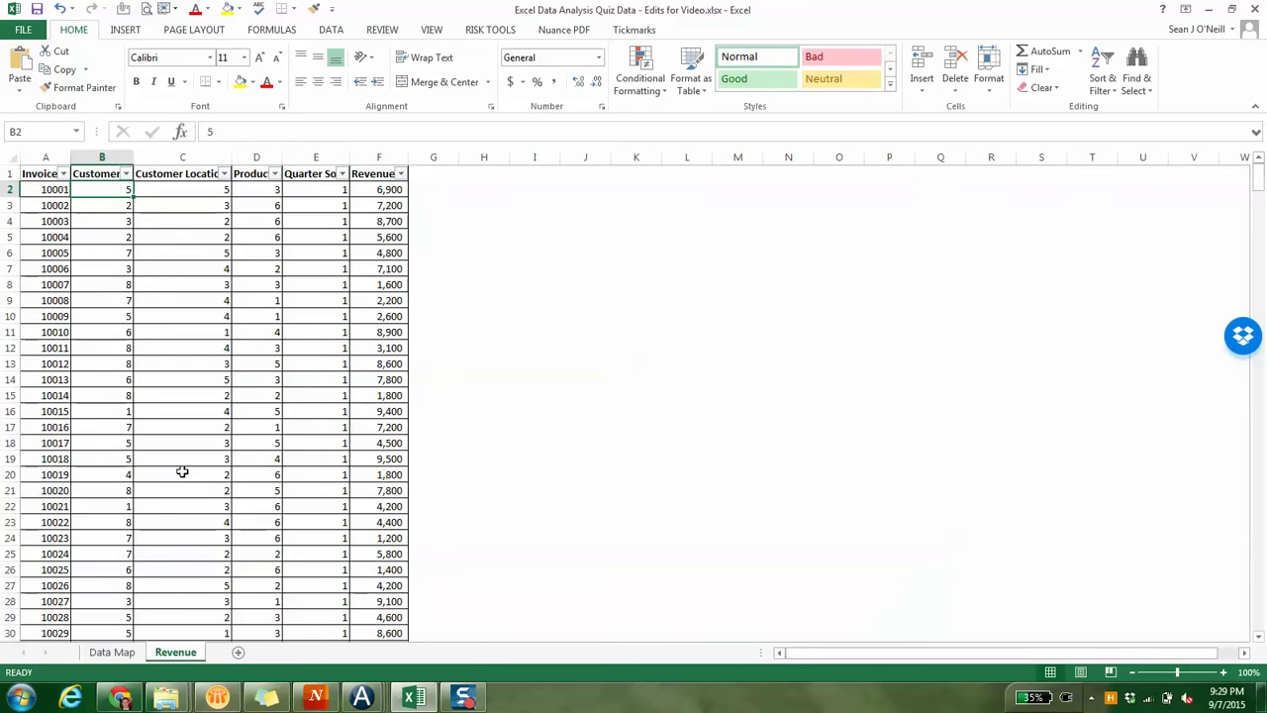
pyautogui.click(254, 173)
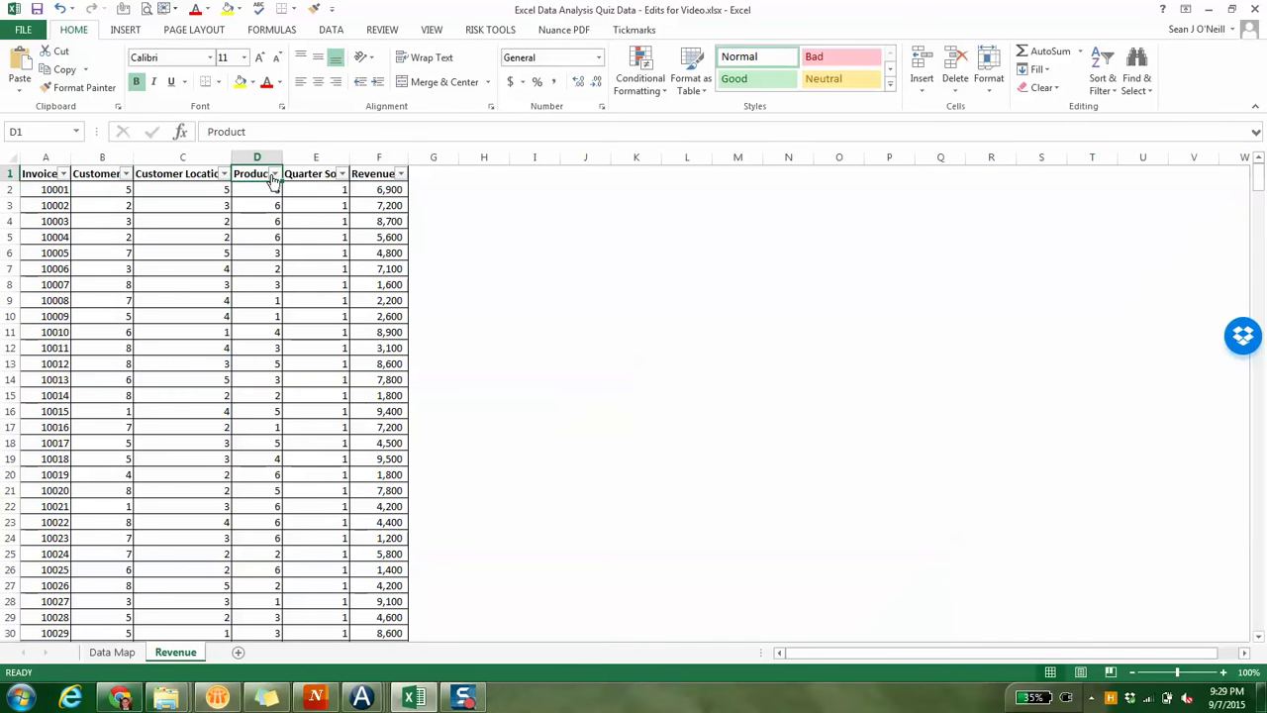
pyautogui.click(274, 174)
pyautogui.click(274, 175)
pyautogui.press('Down')
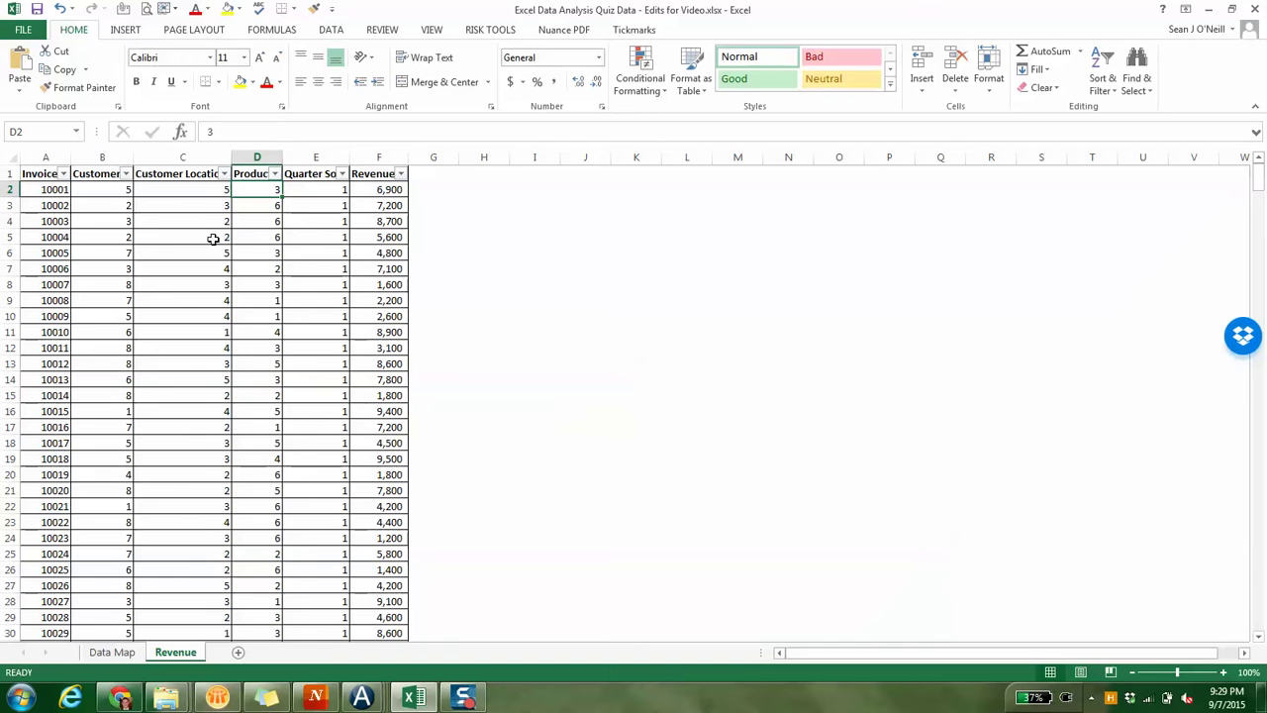
pyautogui.press('Right')
pyautogui.press('Right')
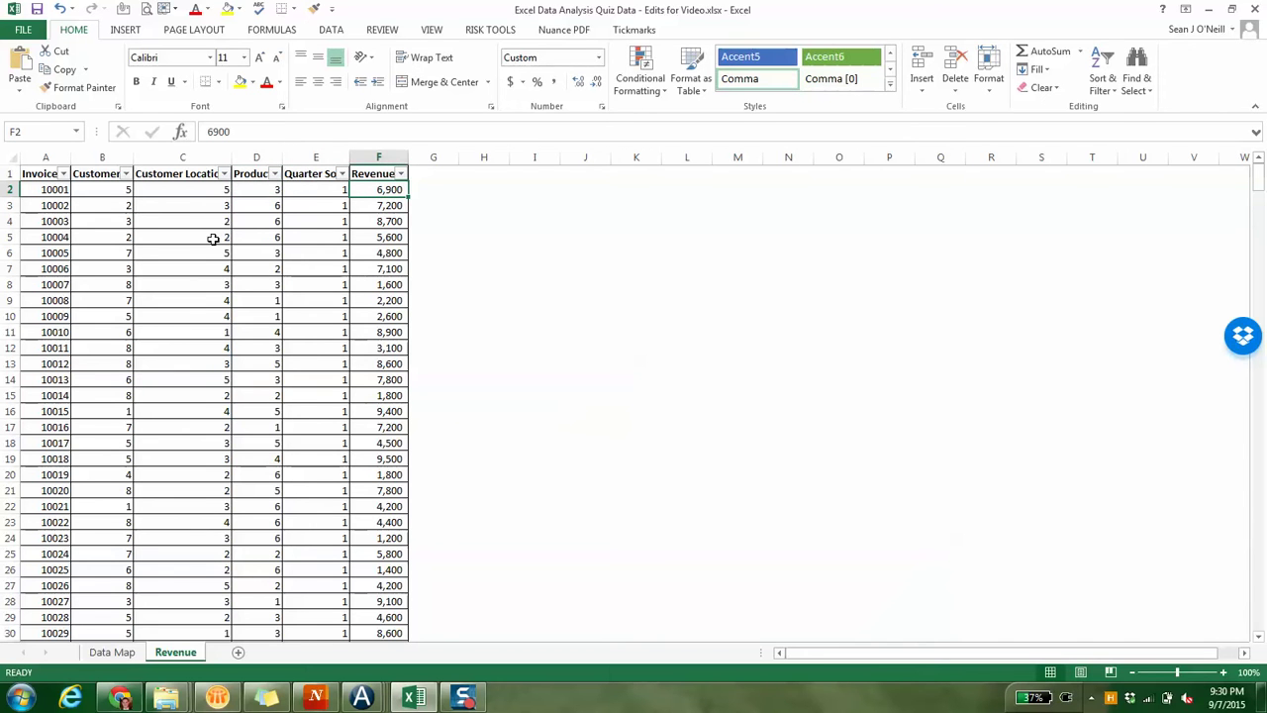
pyautogui.press('Left')
pyautogui.press('Left')
pyautogui.press('Left')
pyautogui.press('Left')
pyautogui.press('Left')
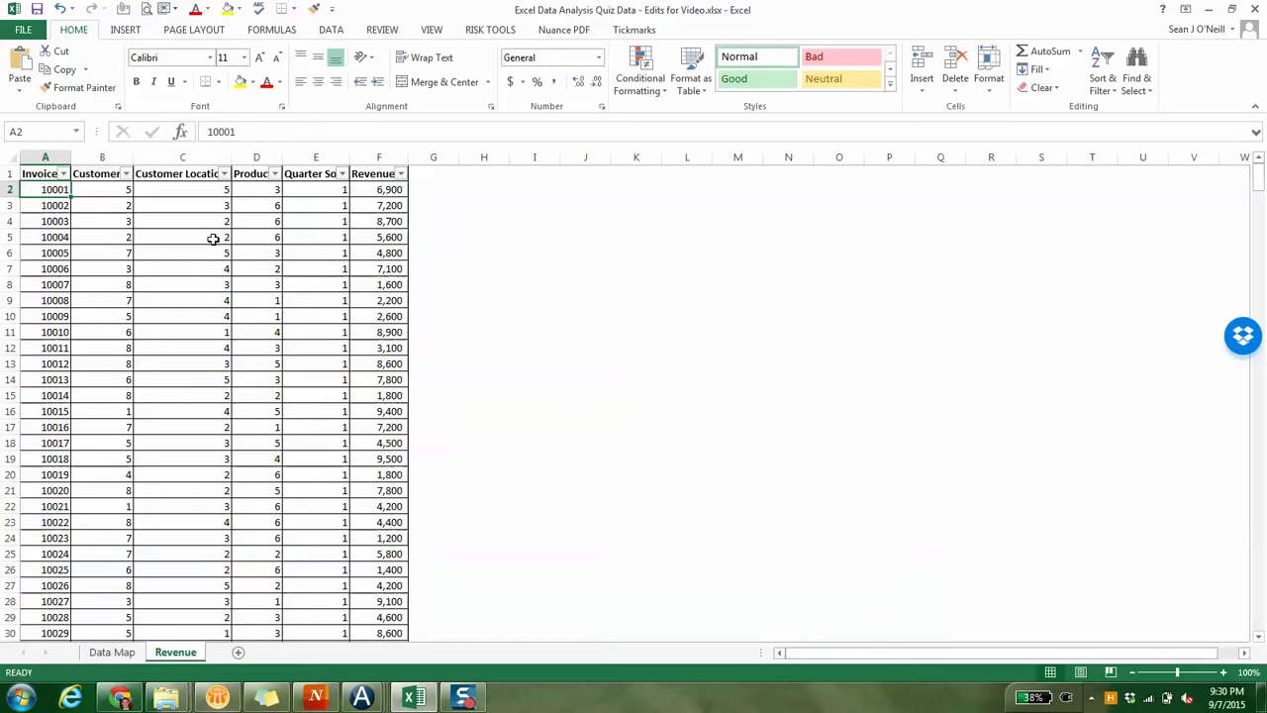
# - Clear the header filters and insert a blank column C before Customer Location
pyautogui.click(173, 174)
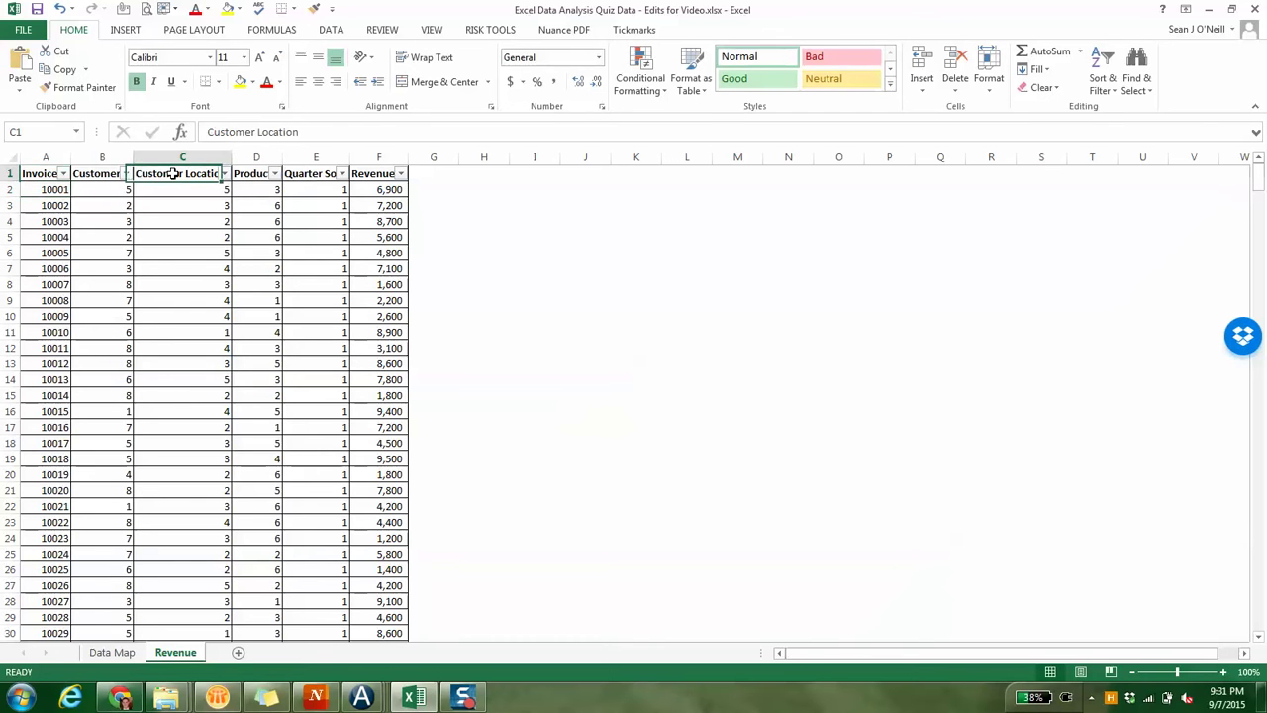
pyautogui.hotkey('ctrl', 'shift', 'l')
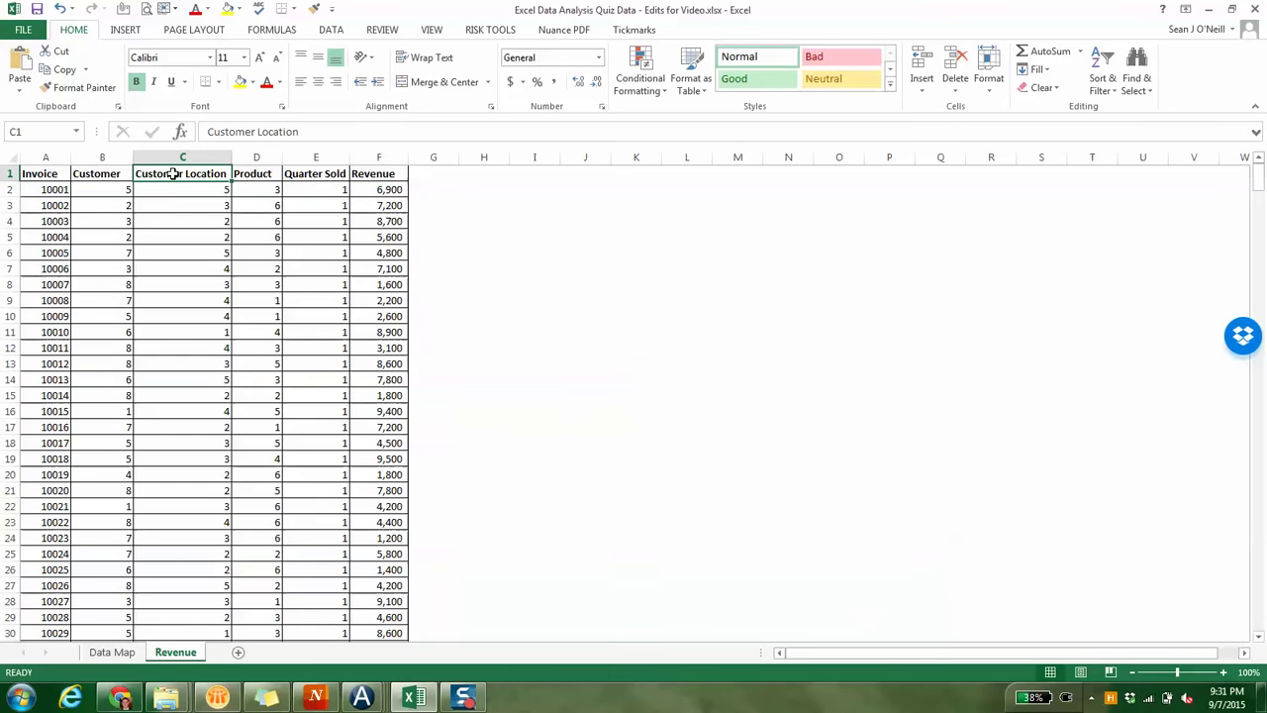
pyautogui.click(181, 155)
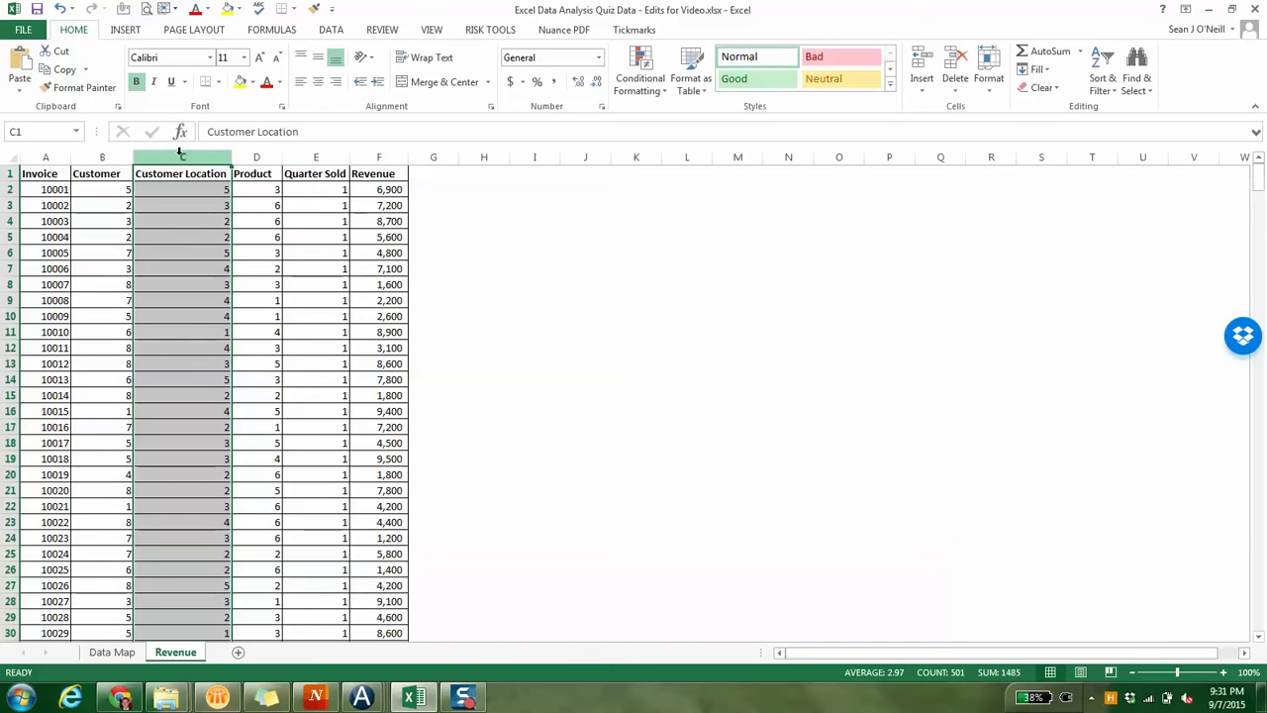
pyautogui.rightClick(181, 154)
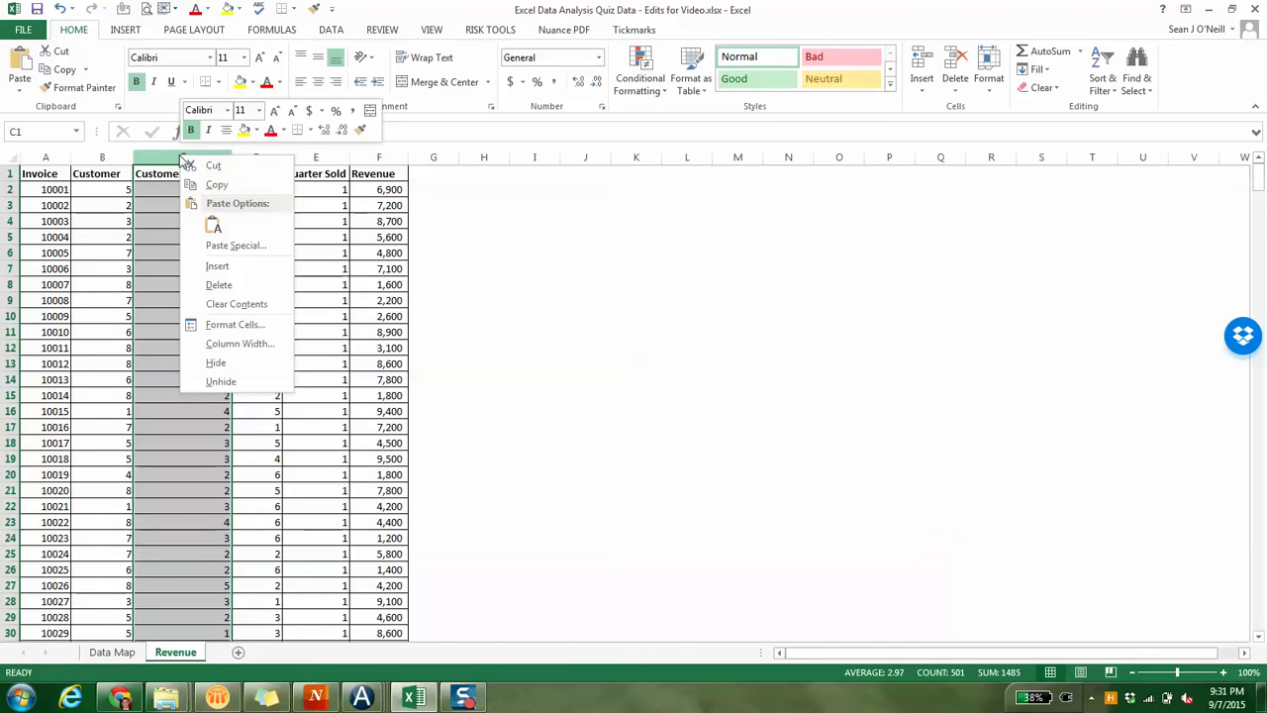
pyautogui.click(237, 268)
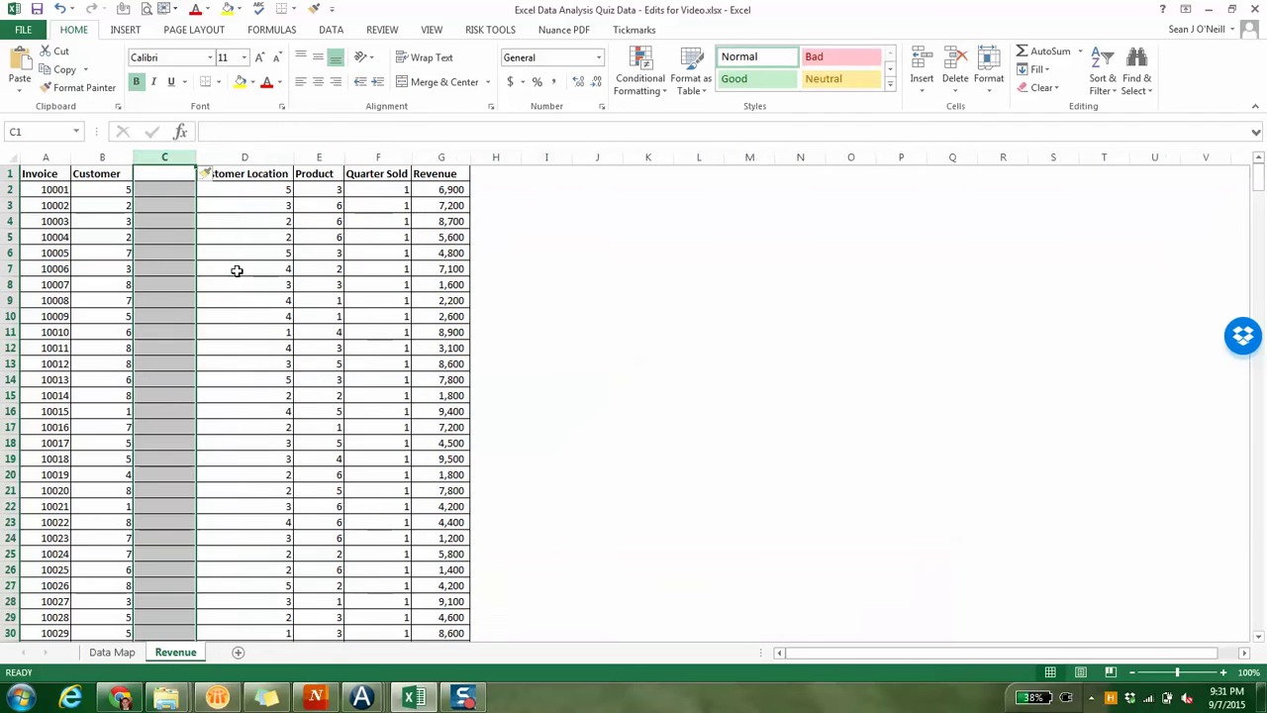
pyautogui.click(165, 193)
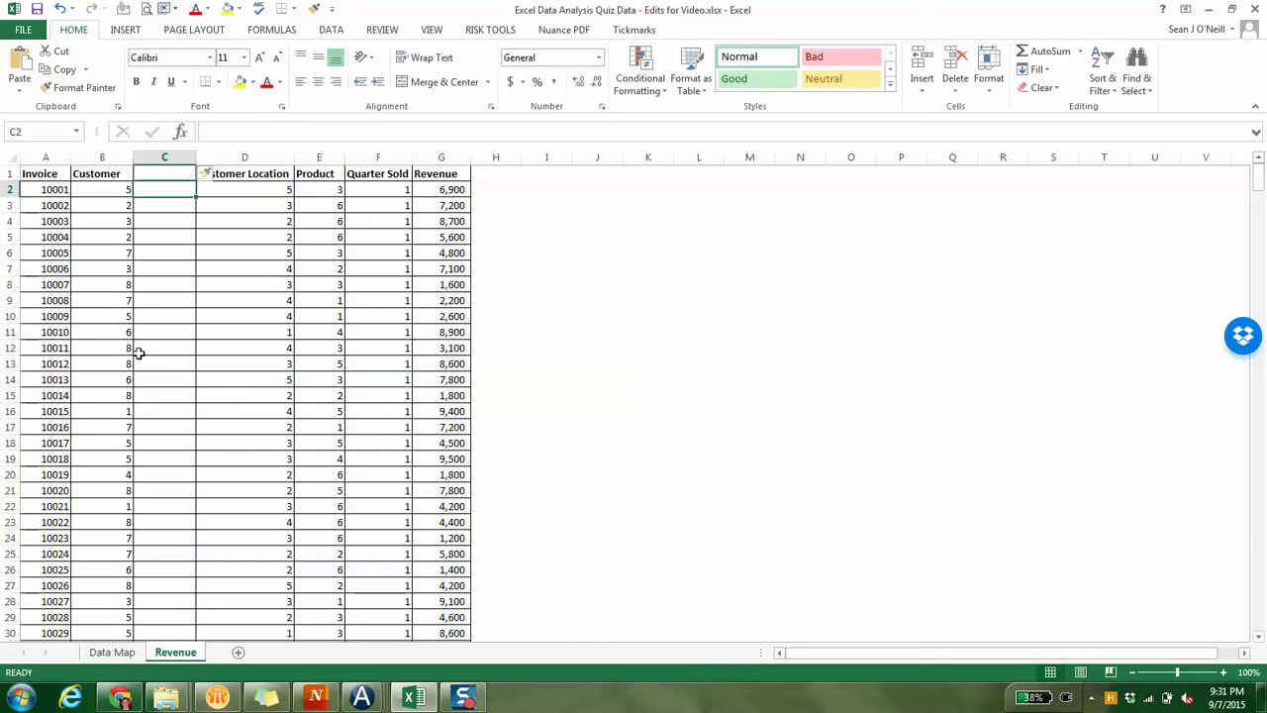
# - Start a VLOOKUP in C2 using customer number B2 as the lookup value
pyautogui.write('=vlooku')
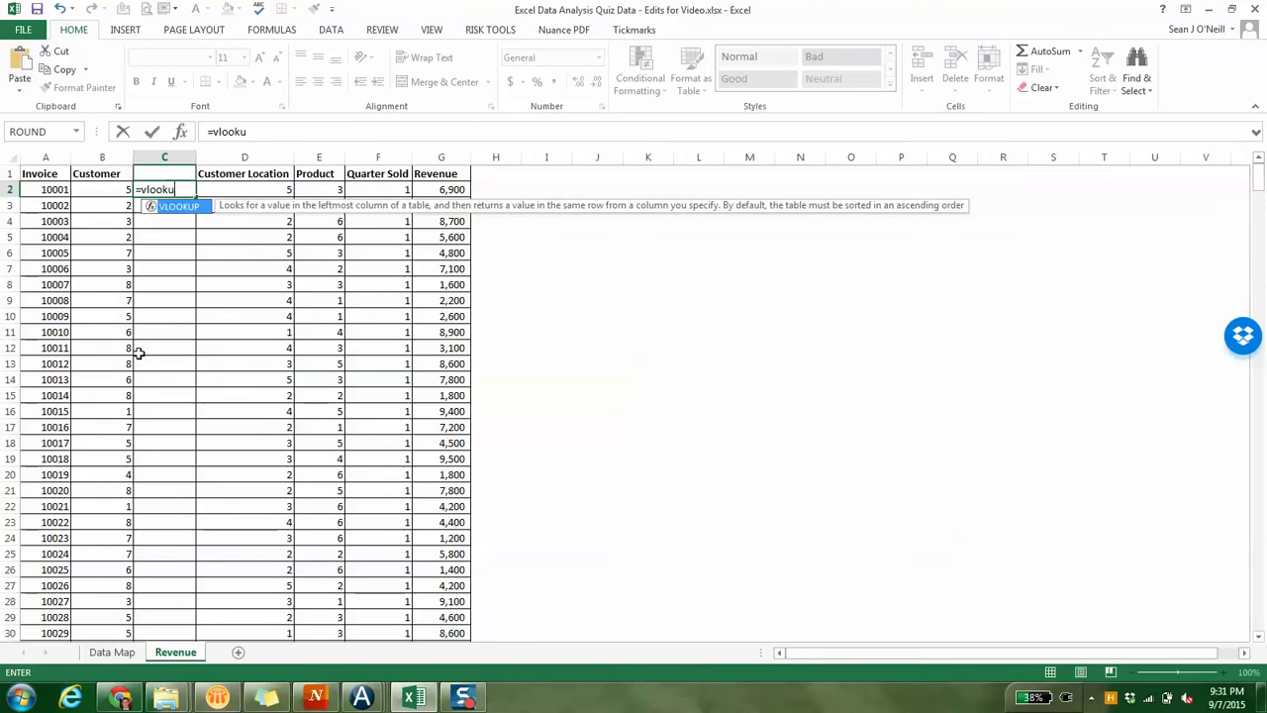
pyautogui.write('p(=(')
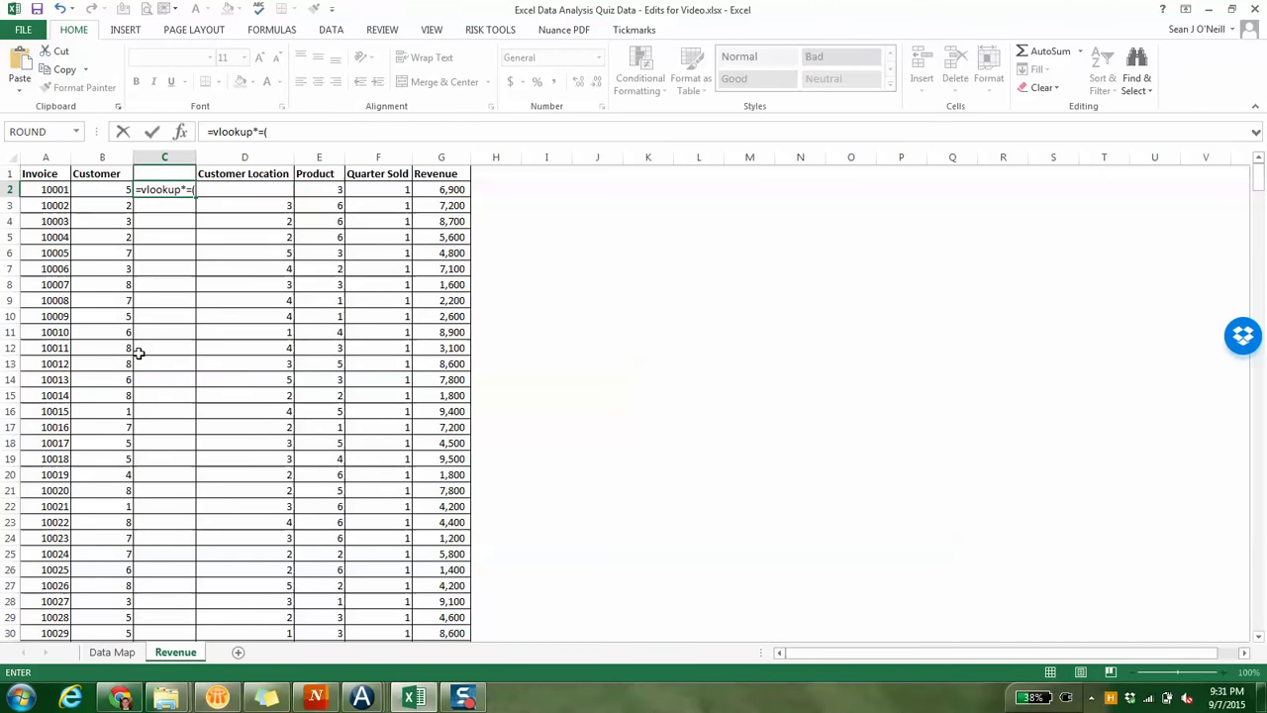
pyautogui.write('=')
pyautogui.press('super+p')
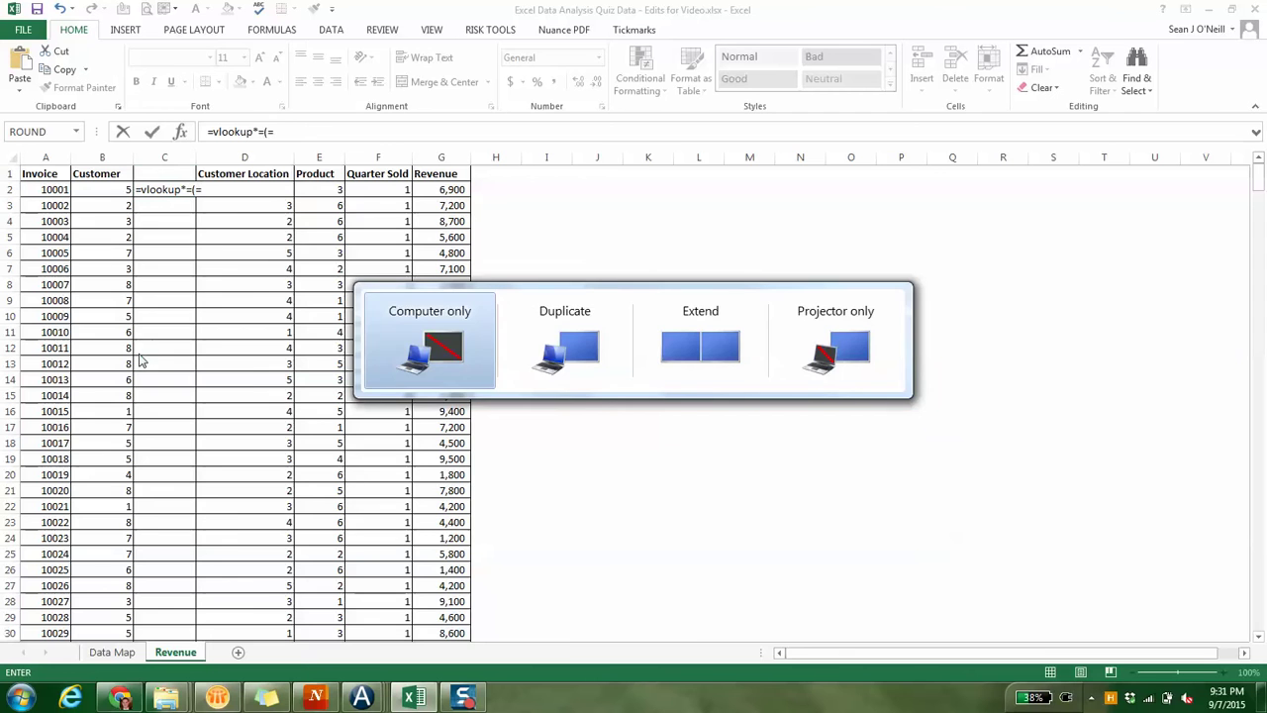
pyautogui.press('XF86KbdLightOnOff')
pyautogui.press('BackSpace')
pyautogui.press('BackSpace')
pyautogui.press('BackSpace')
pyautogui.press('BackSpace')
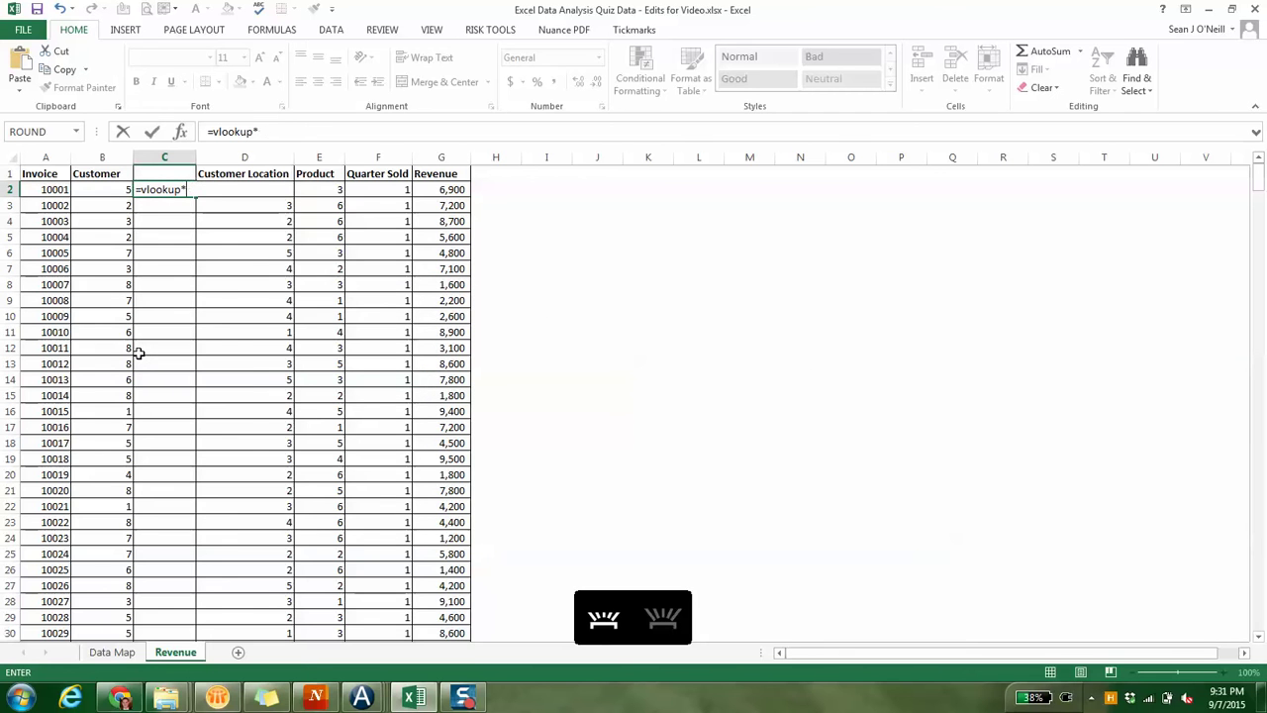
pyautogui.write('(')
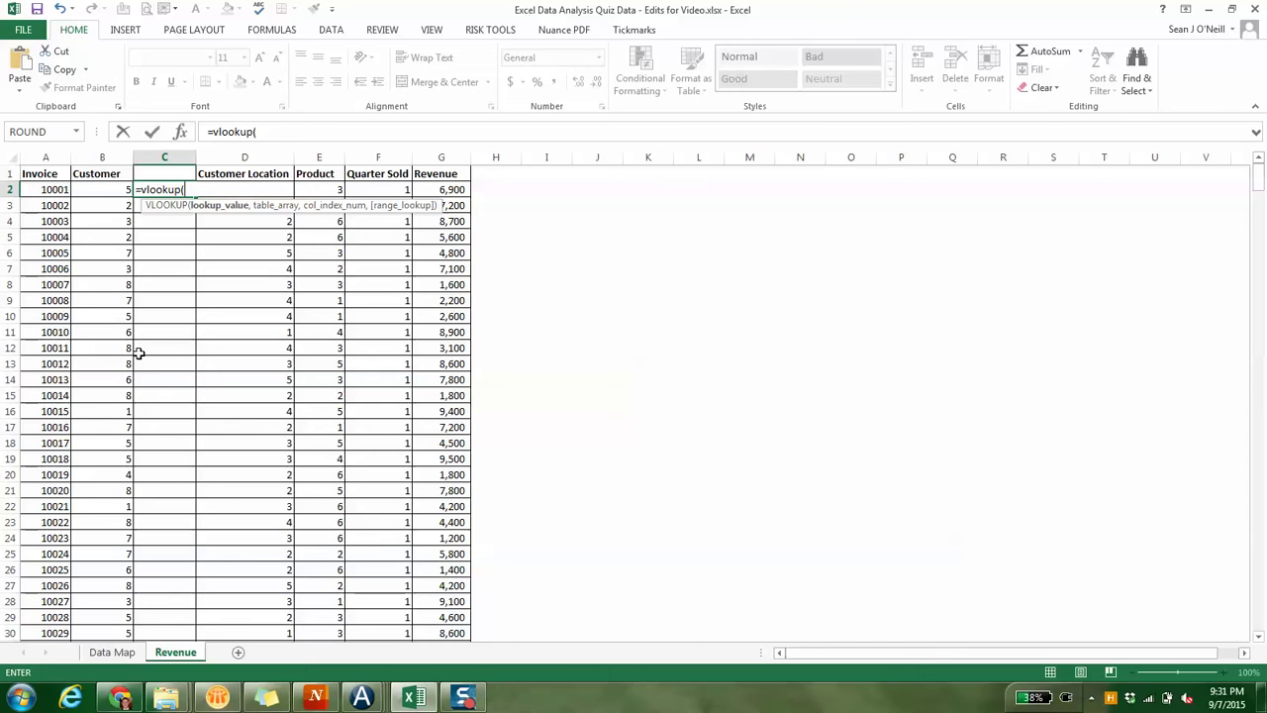
pyautogui.press('Left')
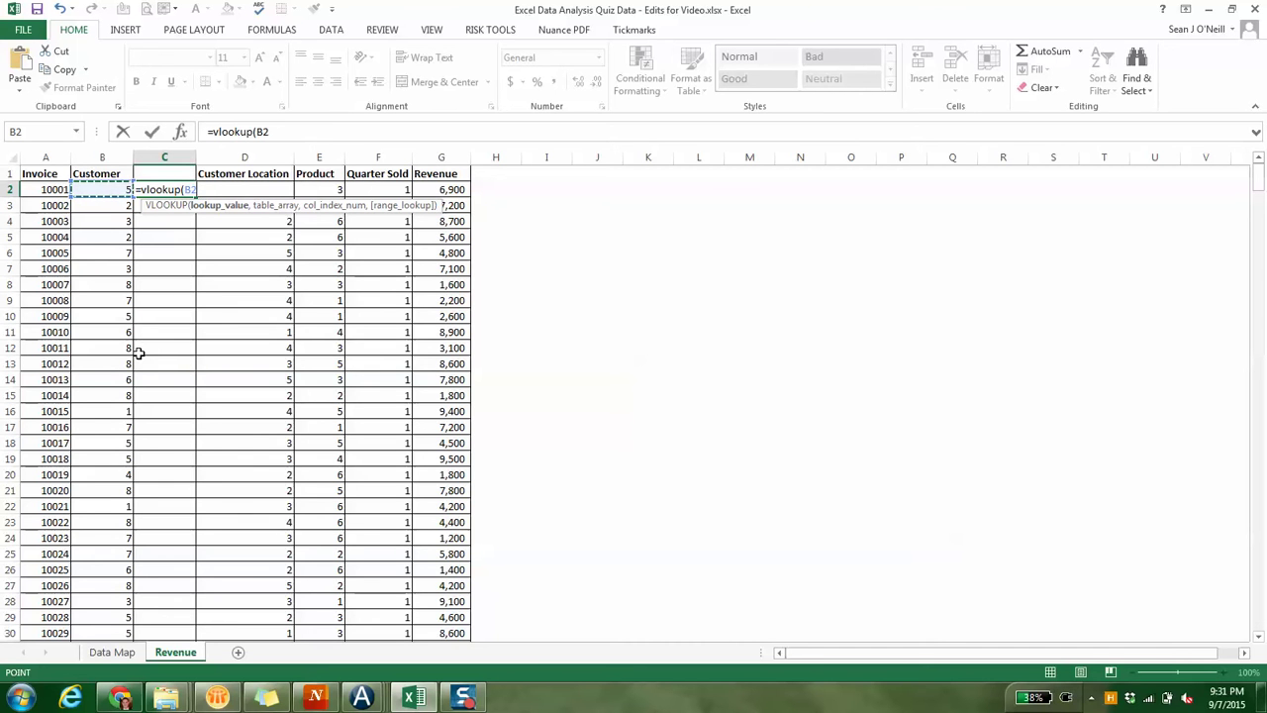
pyautogui.write(',')
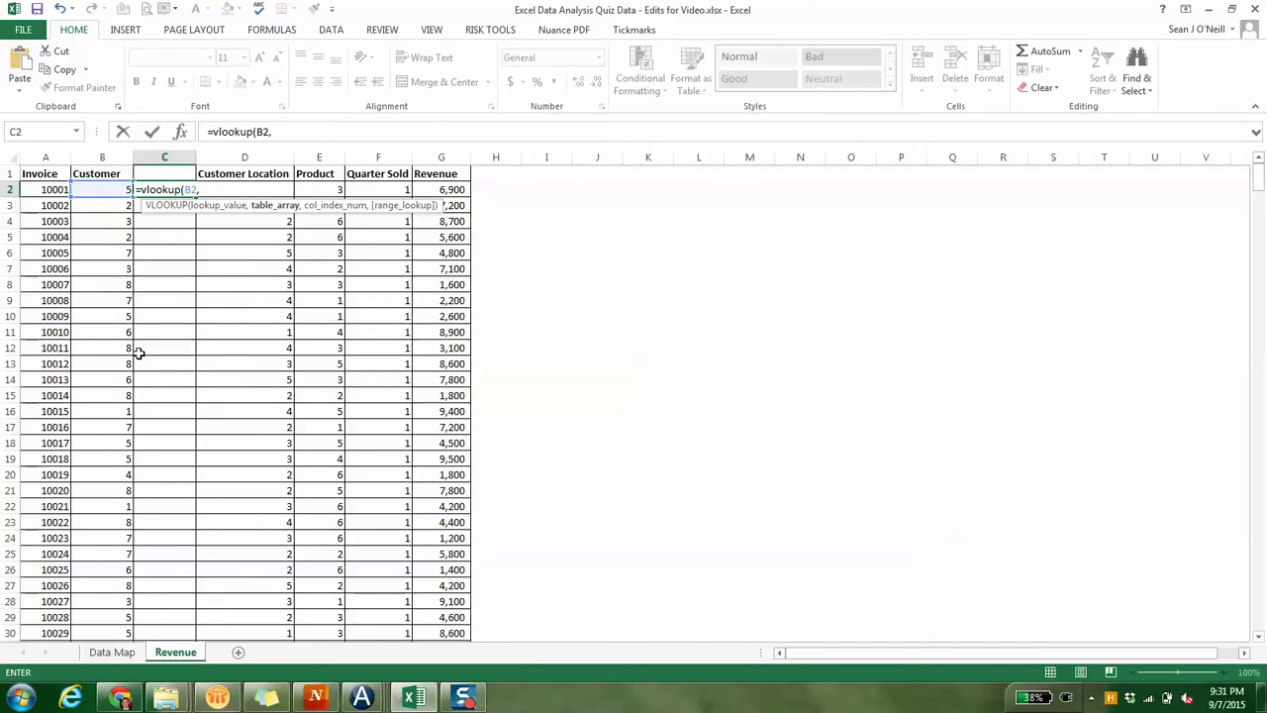
# - Finish it with absolute range 'Data Map'!$C$8:$D$15, column 2 and FALSE
pyautogui.hotkey('ctrl', 'pageup')
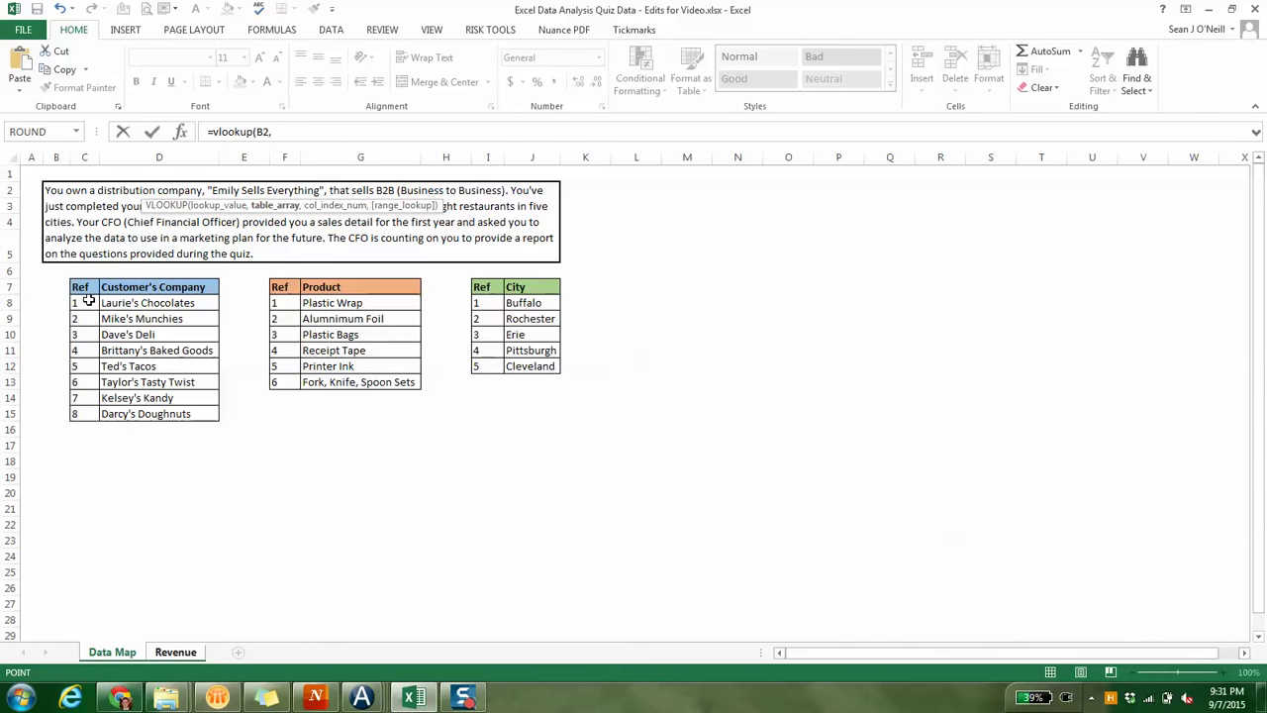
pyautogui.moveTo(88, 303); pyautogui.dragTo(137, 381)
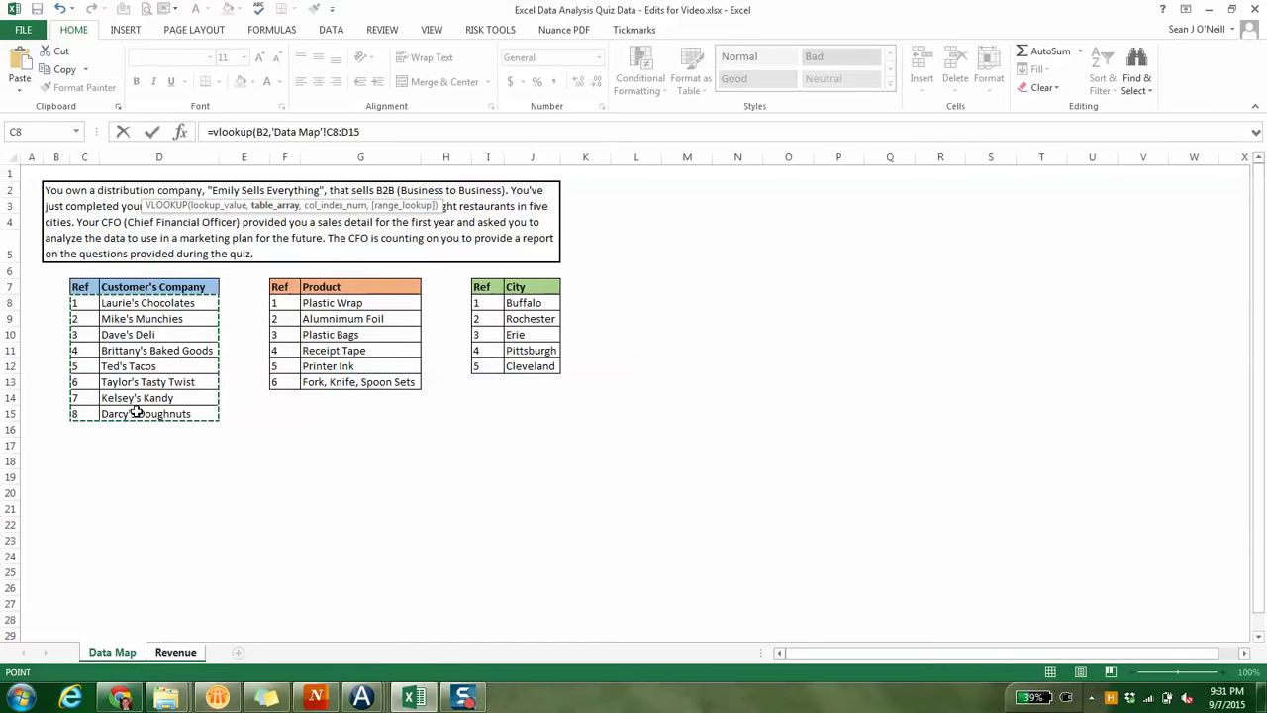
pyautogui.press('F4')
pyautogui.write(',')
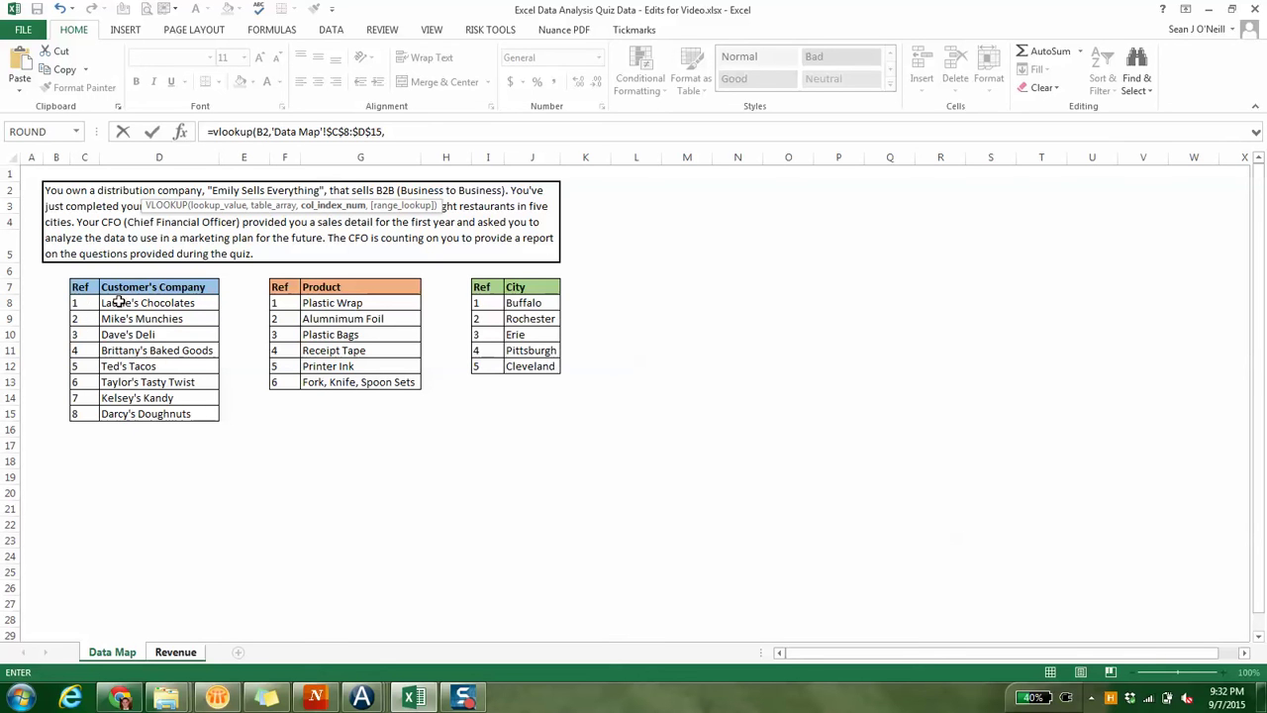
pyautogui.click(401, 127)
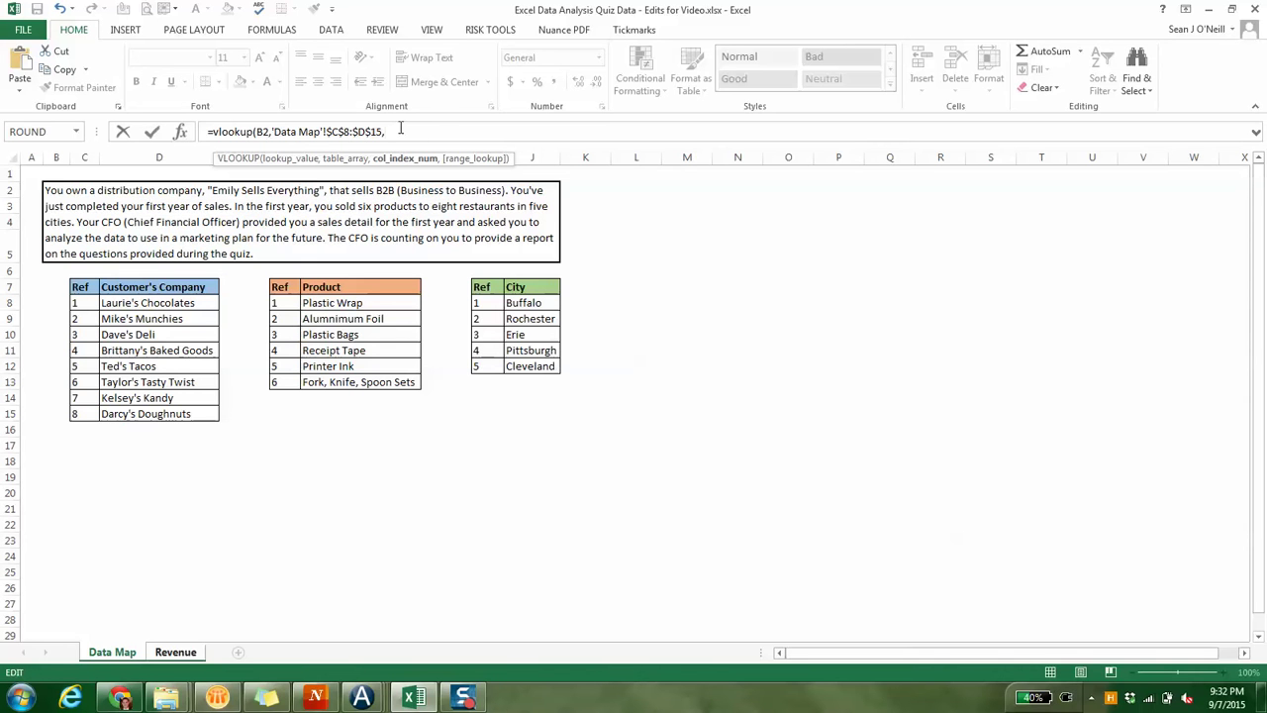
pyautogui.write('2')
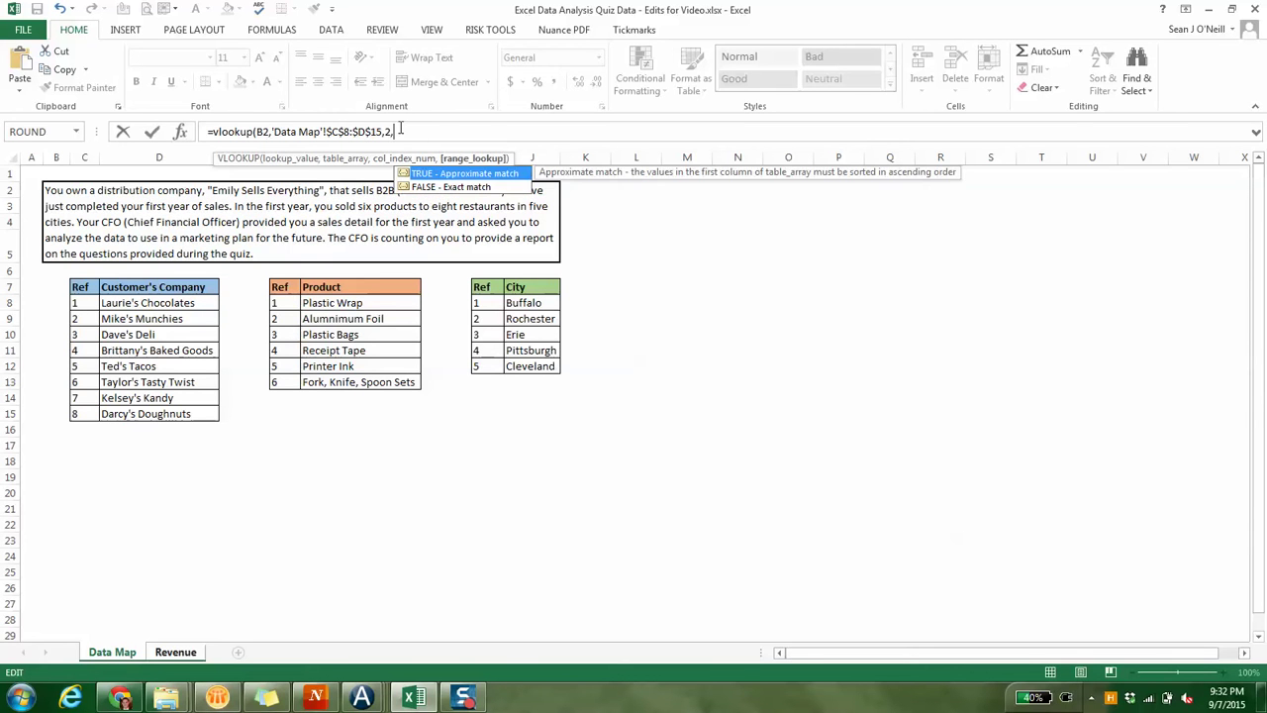
pyautogui.write(',false)')
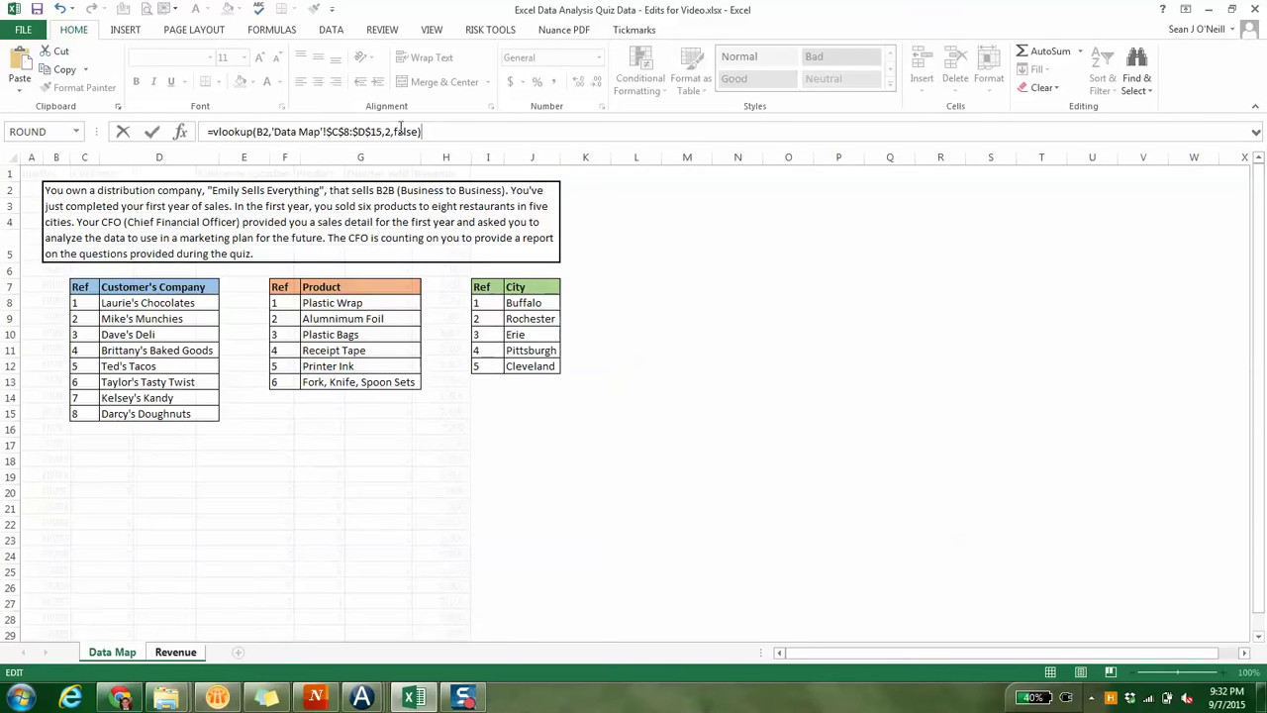
pyautogui.press('Return')
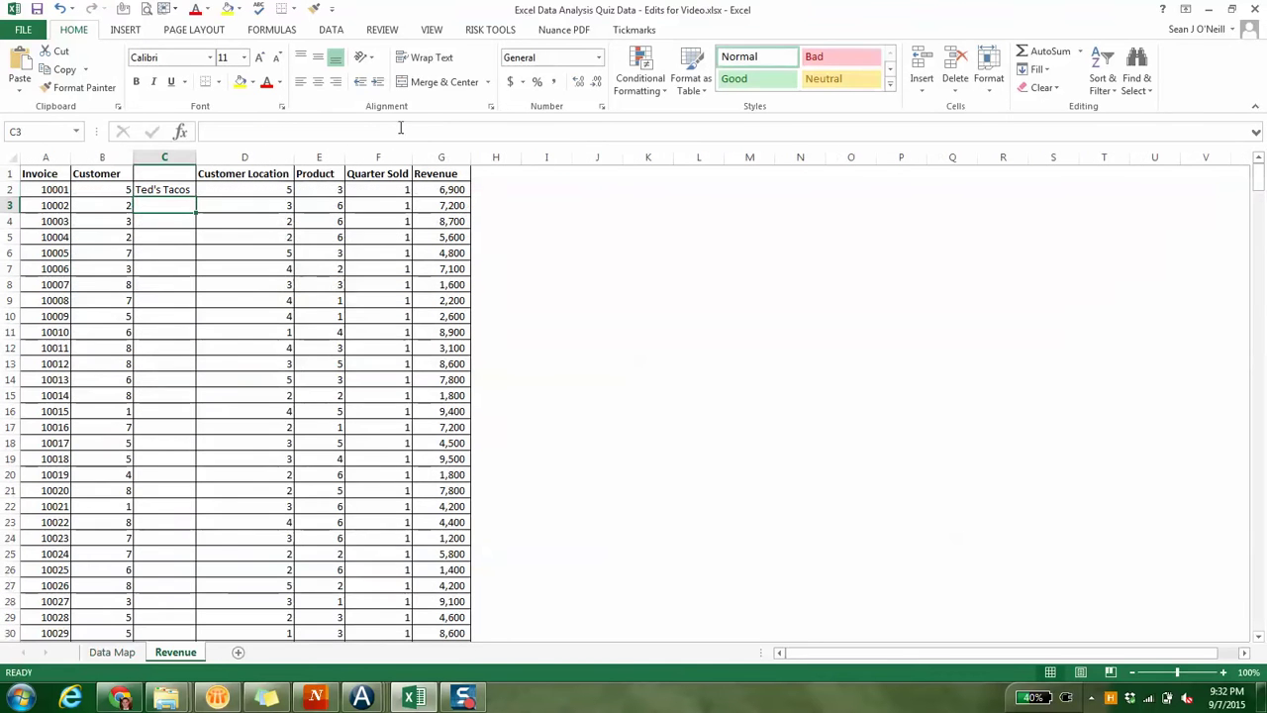
pyautogui.click(155, 189)
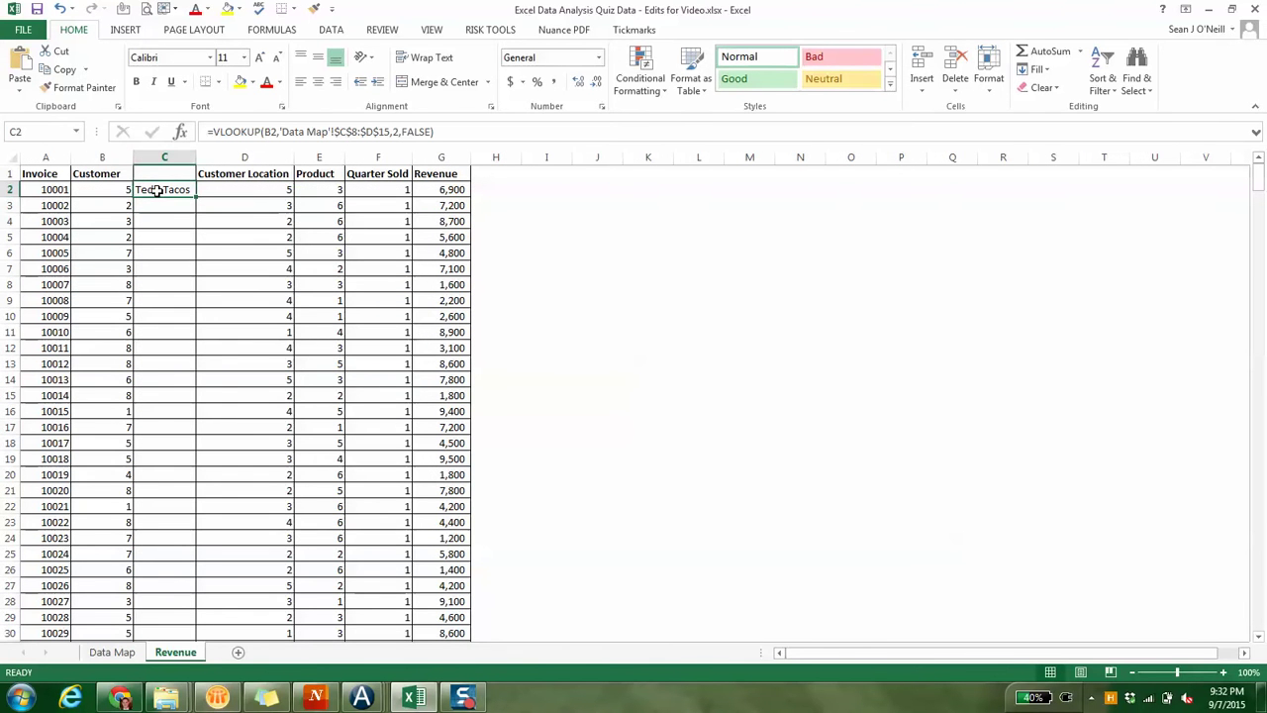
# - Compare C2's lookup with B2 and confirm customer 5 is Ted's Tacos on Data Map
pyautogui.click(82, 193)
pyautogui.click(141, 188)
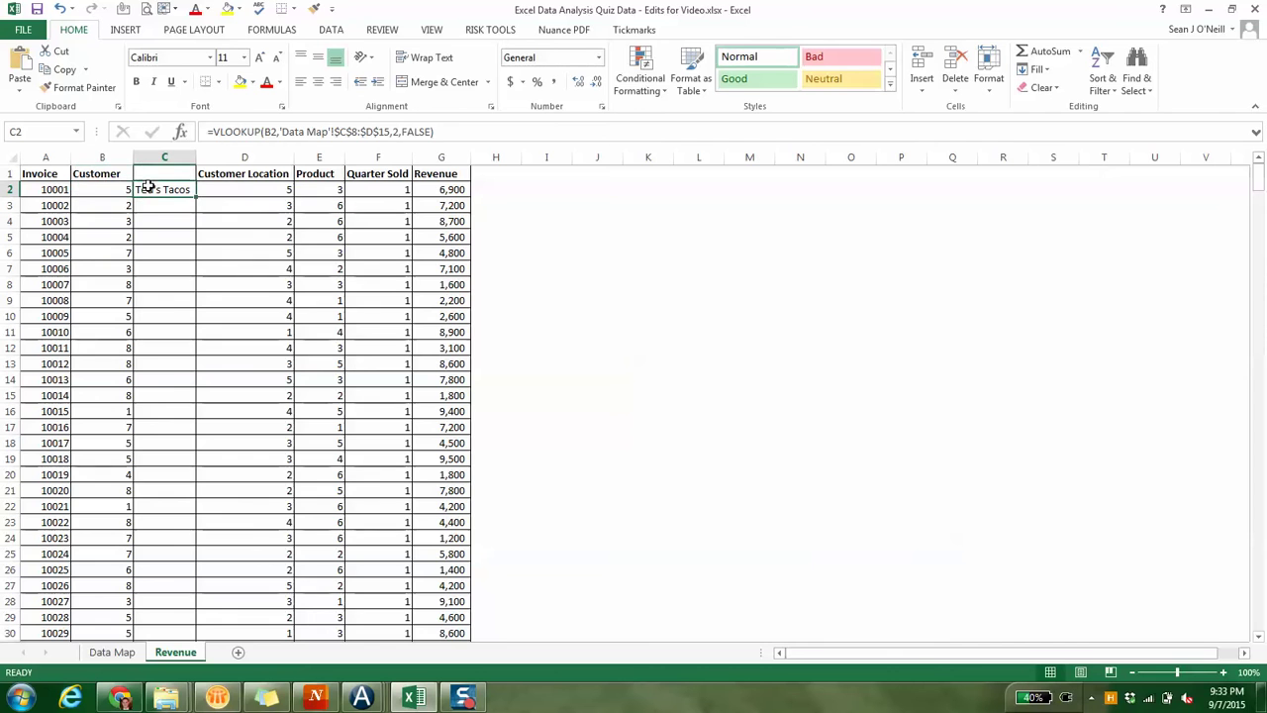
pyautogui.hotkey('ctrl', 'pageup')
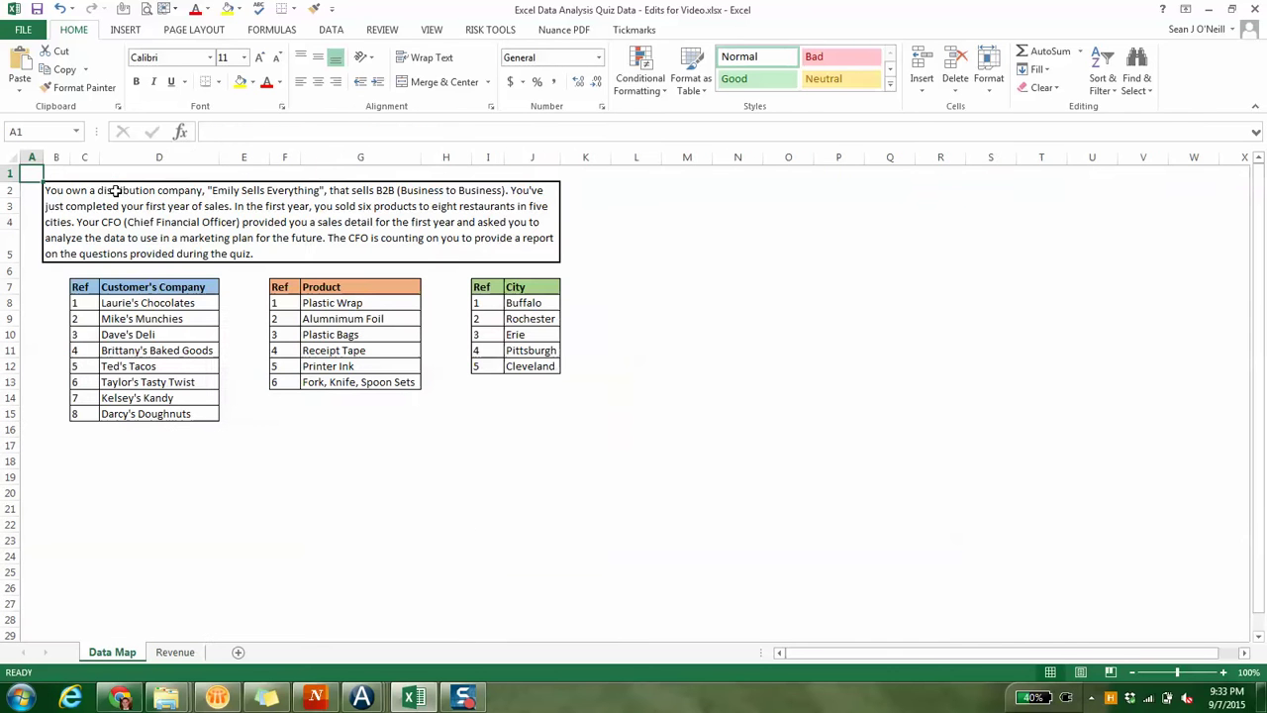
pyautogui.moveTo(85, 366); pyautogui.dragTo(102, 366)
pyautogui.click(95, 366)
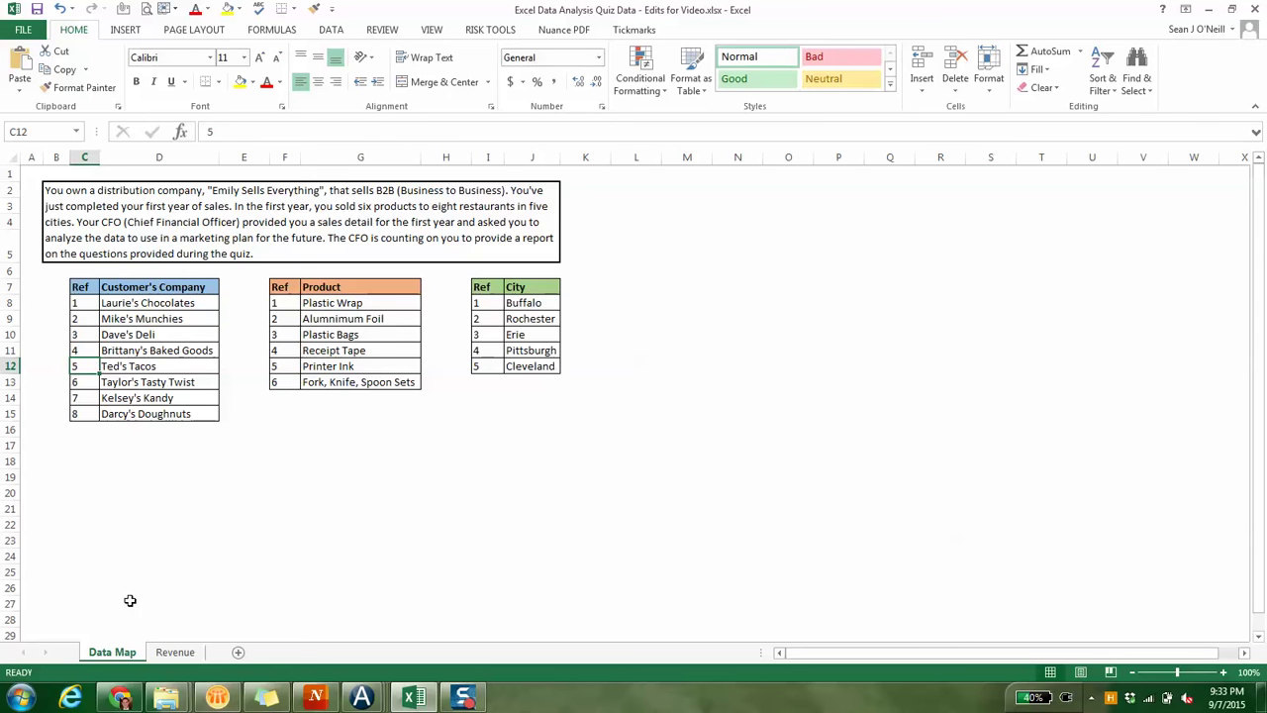
pyautogui.click(174, 651)
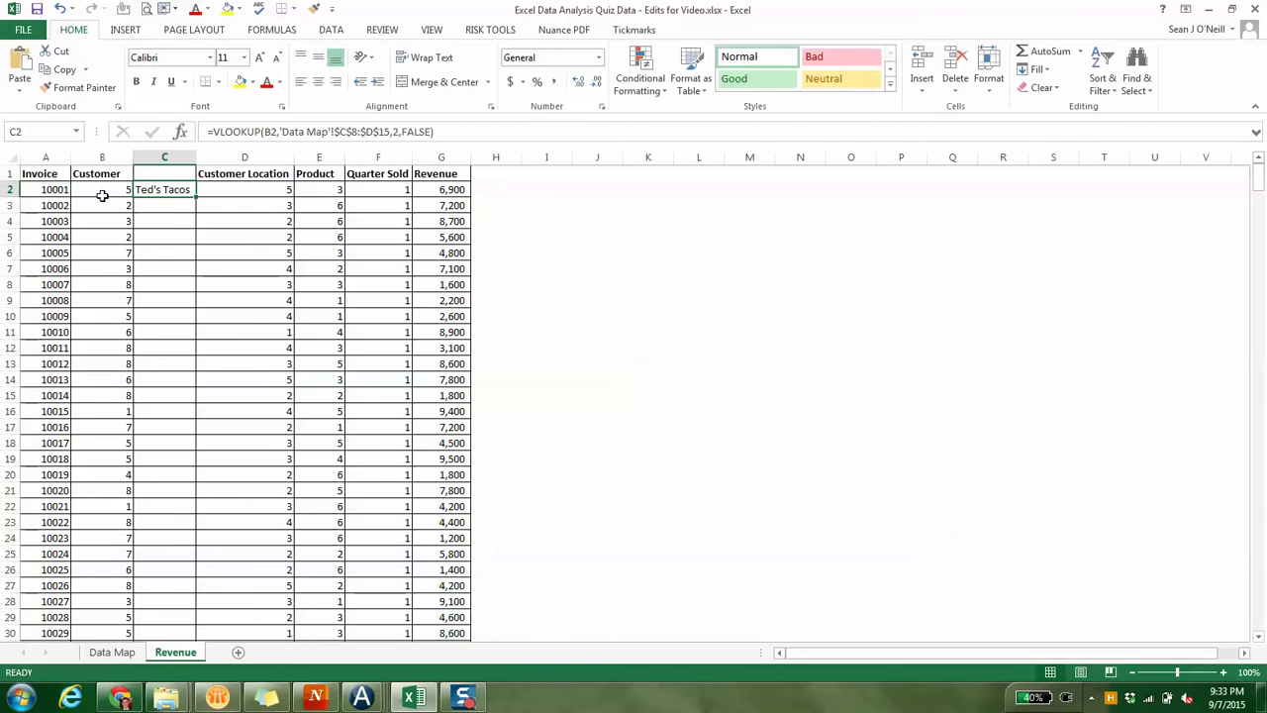
pyautogui.click(114, 654)
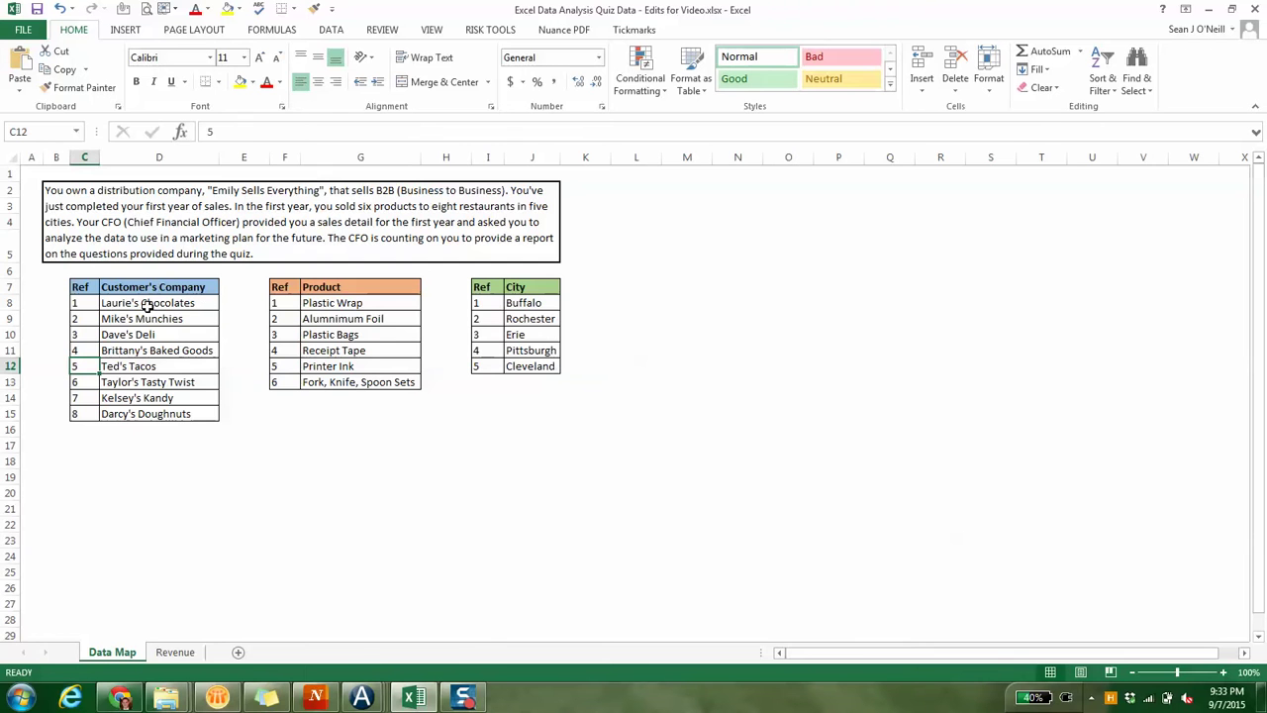
# - Insert blank columns before the Customer's Company column on Data Map
pyautogui.click(141, 150)
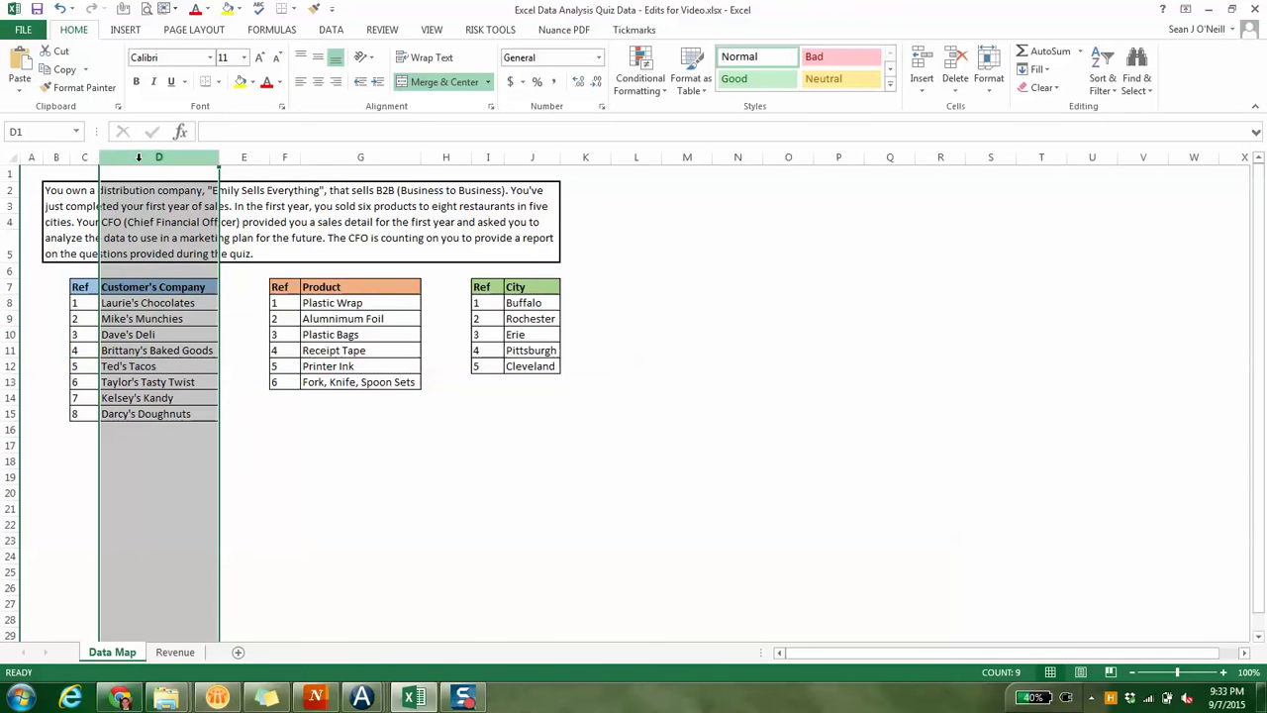
pyautogui.hotkey('ctrl', 'shift', '+')
pyautogui.hotkey('ctrl', 'shift', '+')
pyautogui.hotkey('ctrl', 'shift', '+')
pyautogui.hotkey('ctrl', 'shift', '+')
pyautogui.hotkey('ctrl', 'shift', '+')
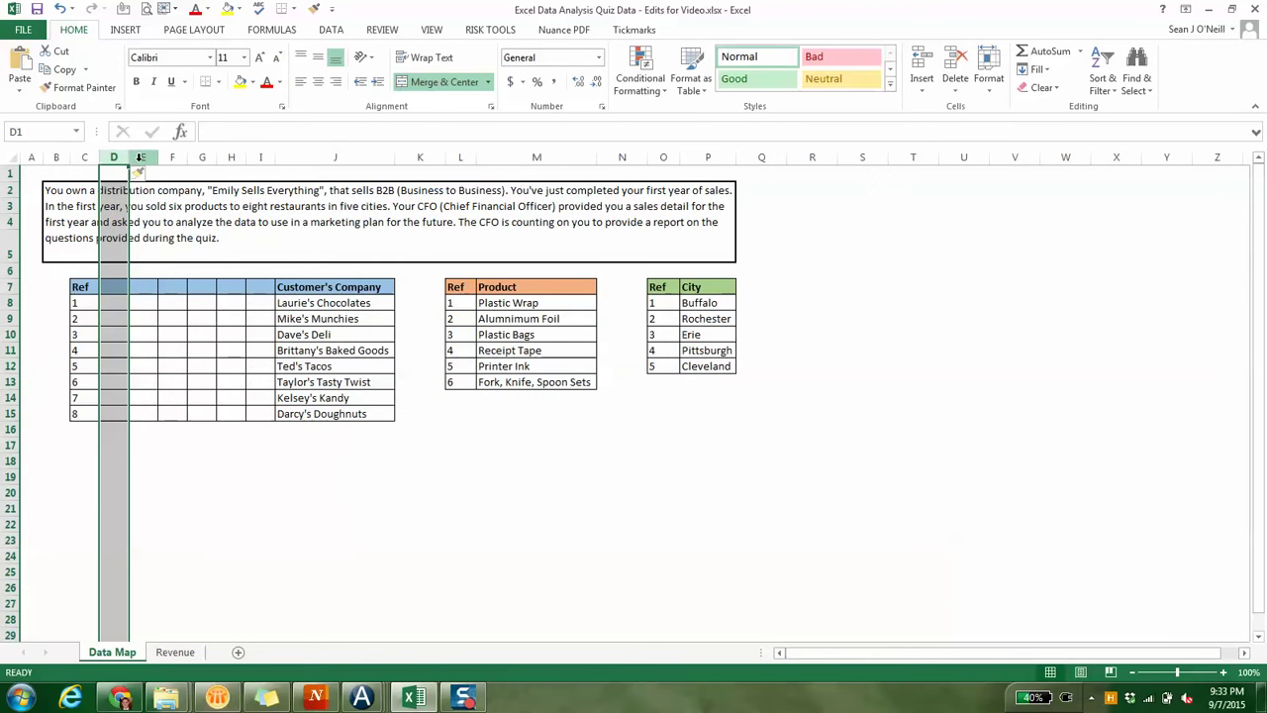
pyautogui.click(163, 396)
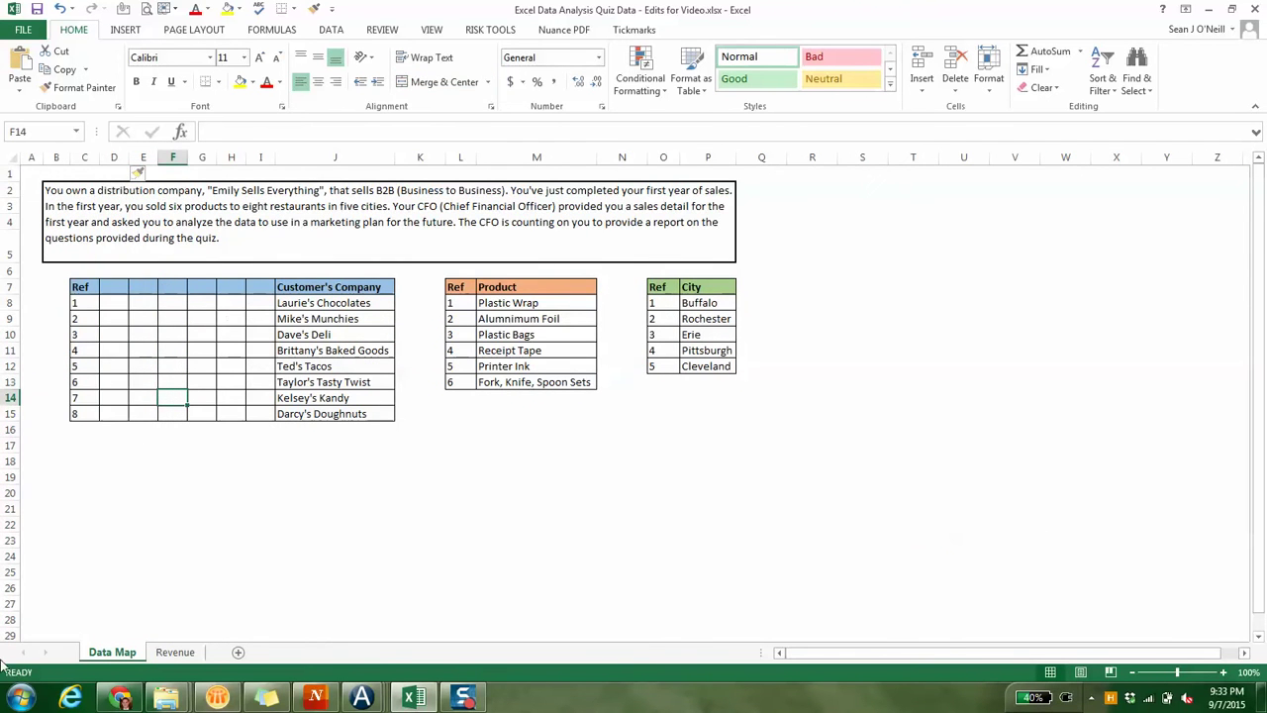
# - Re-enter C2's VLOOKUP on B2 over the widened absolute customer table, returning column 8
pyautogui.click(175, 652)
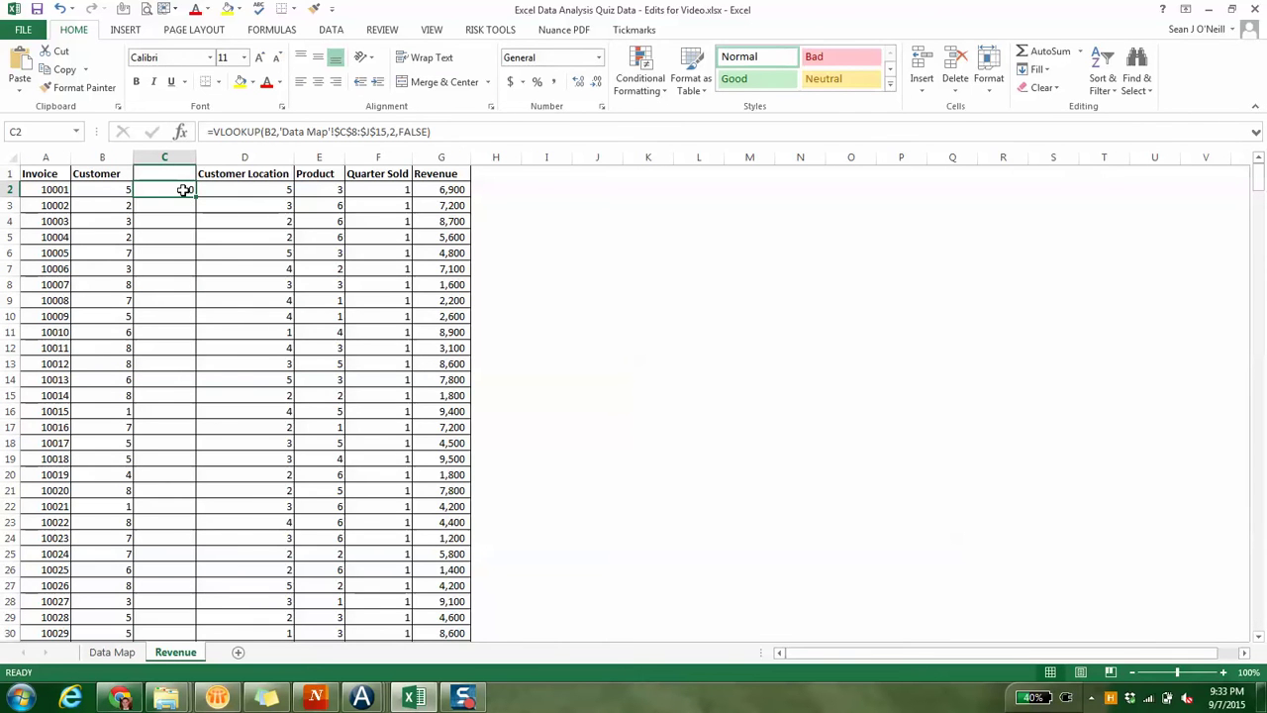
pyautogui.write('=v')
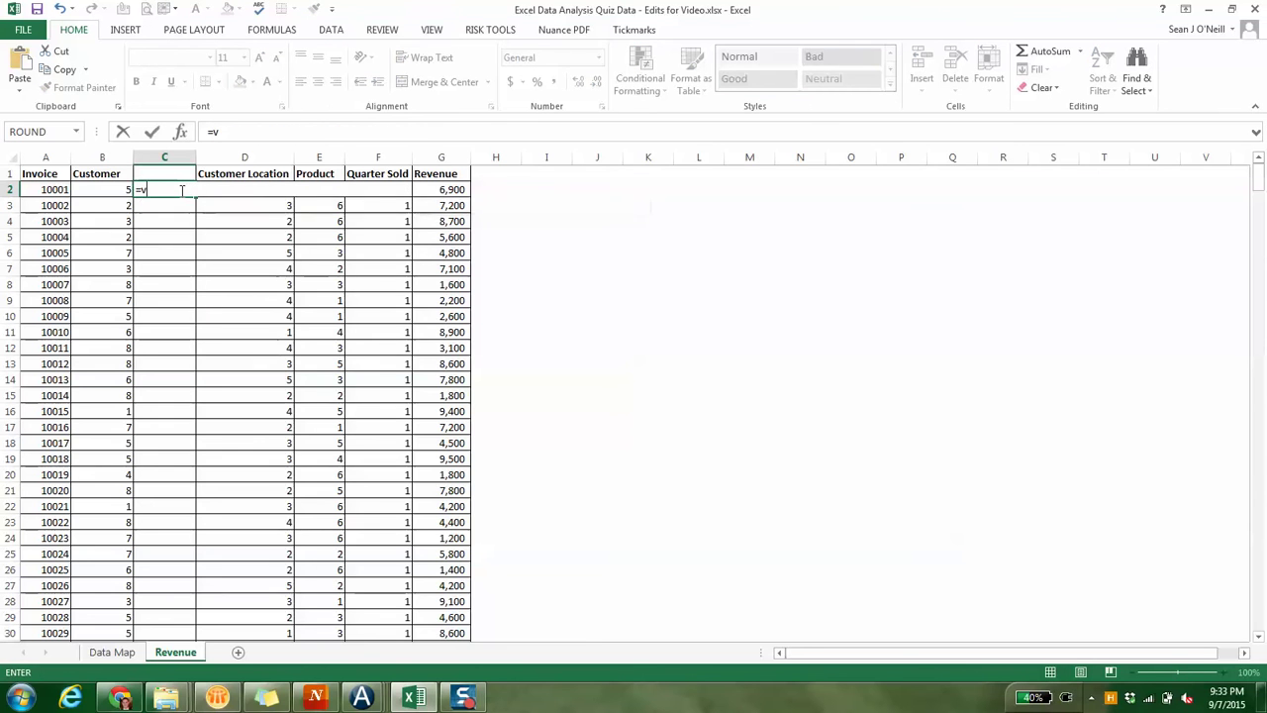
pyautogui.write('lookup')
pyautogui.press('BackSpace')
pyautogui.press('BackSpace')
pyautogui.press('BackSpace')
pyautogui.press('BackSpace')
pyautogui.press('BackSpace')
pyautogui.press('BackSpace')
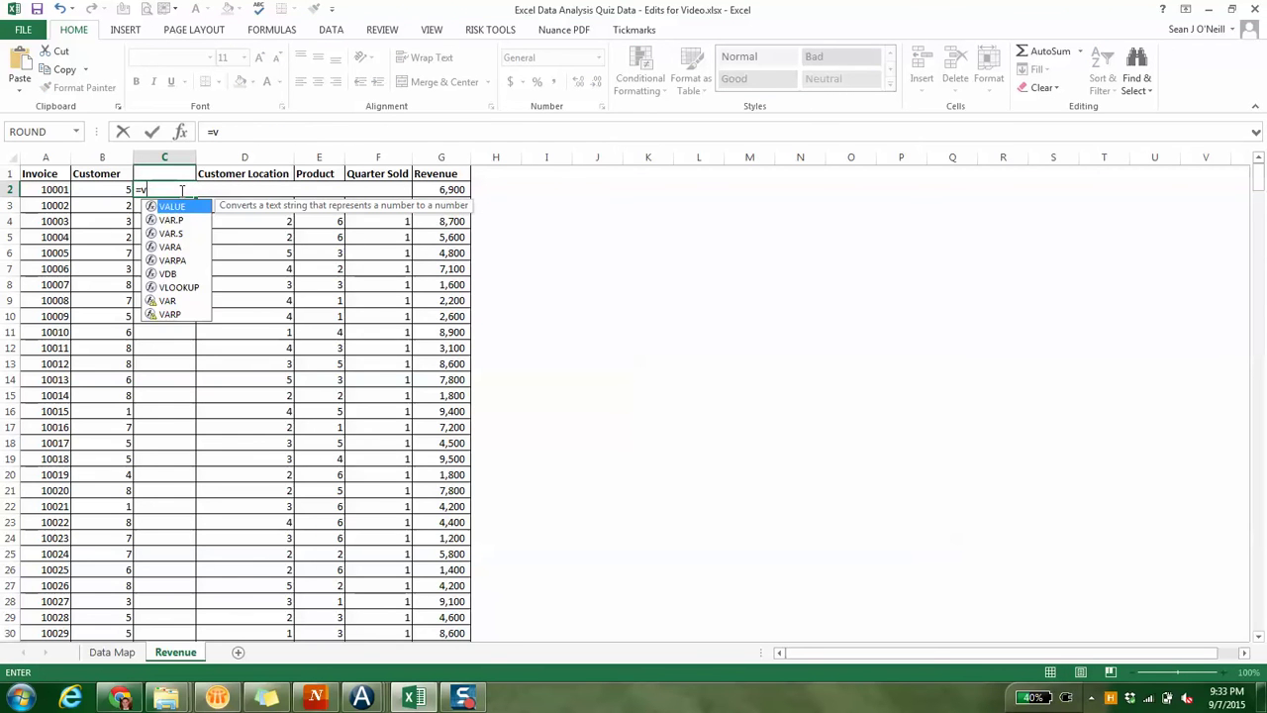
pyautogui.write('lookup(')
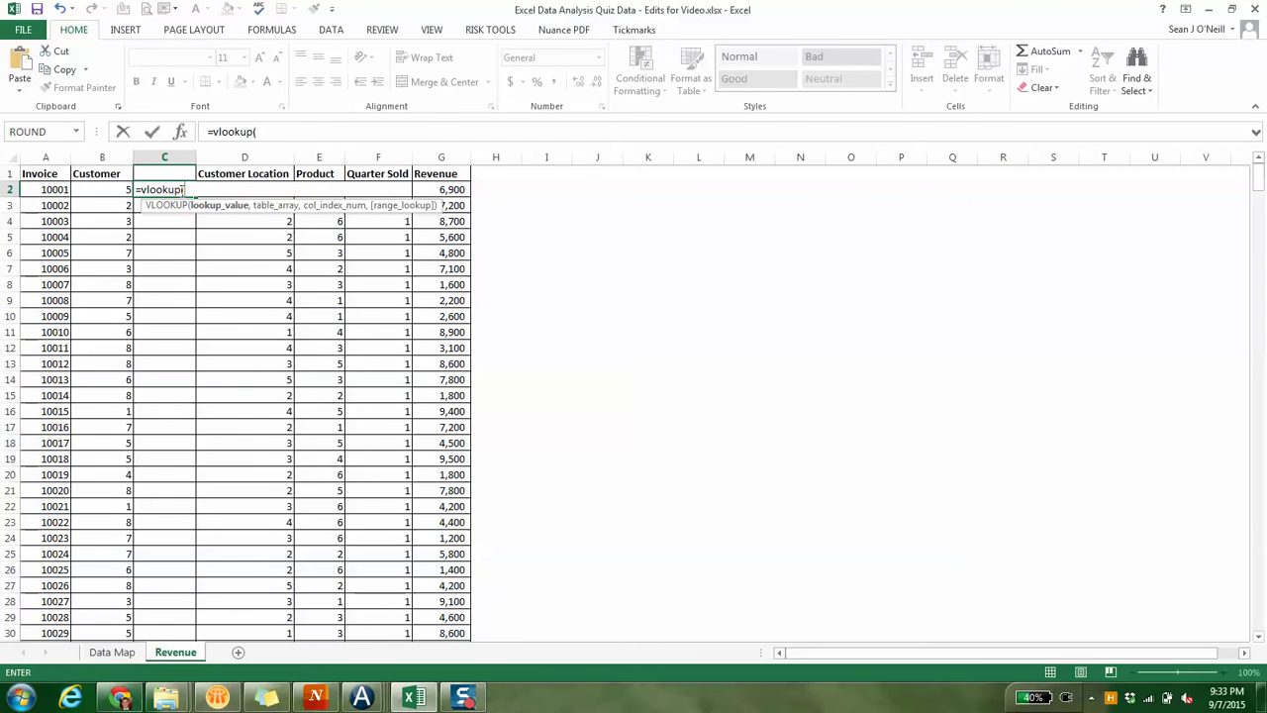
pyautogui.click(102, 189)
pyautogui.write(',')
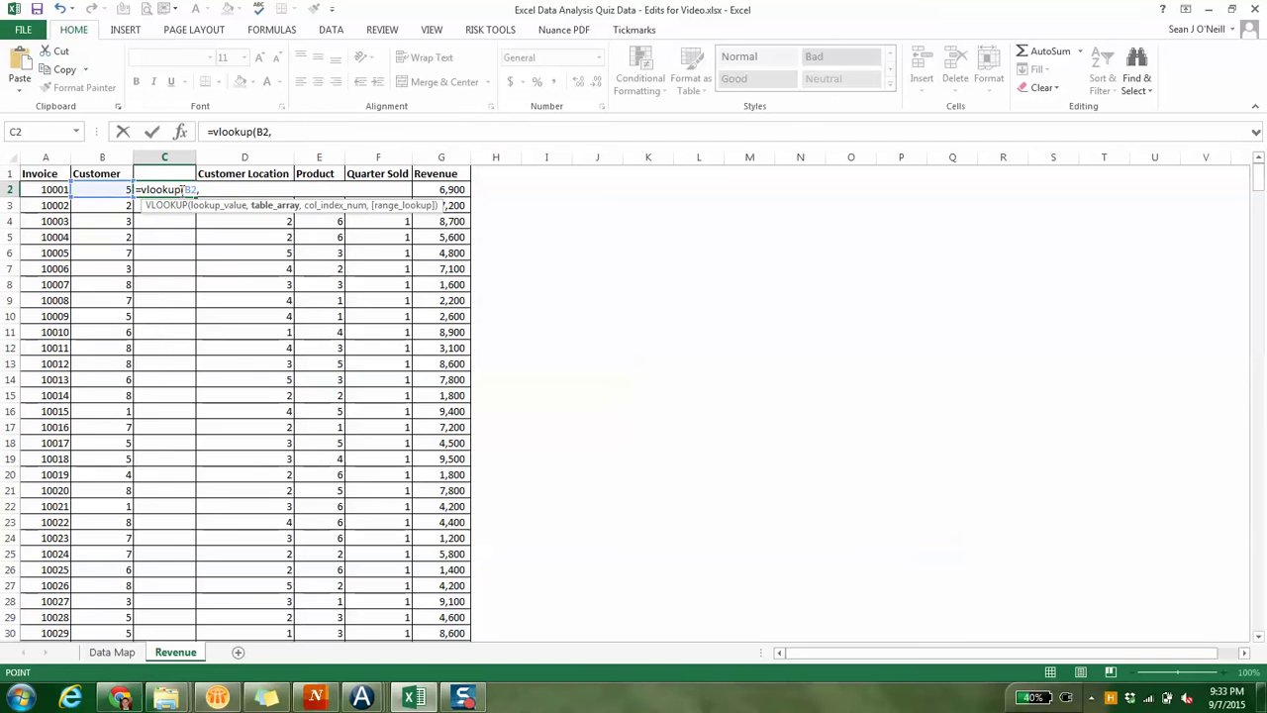
pyautogui.hotkey('ctrl', 'pageup')
pyautogui.click(89, 304)
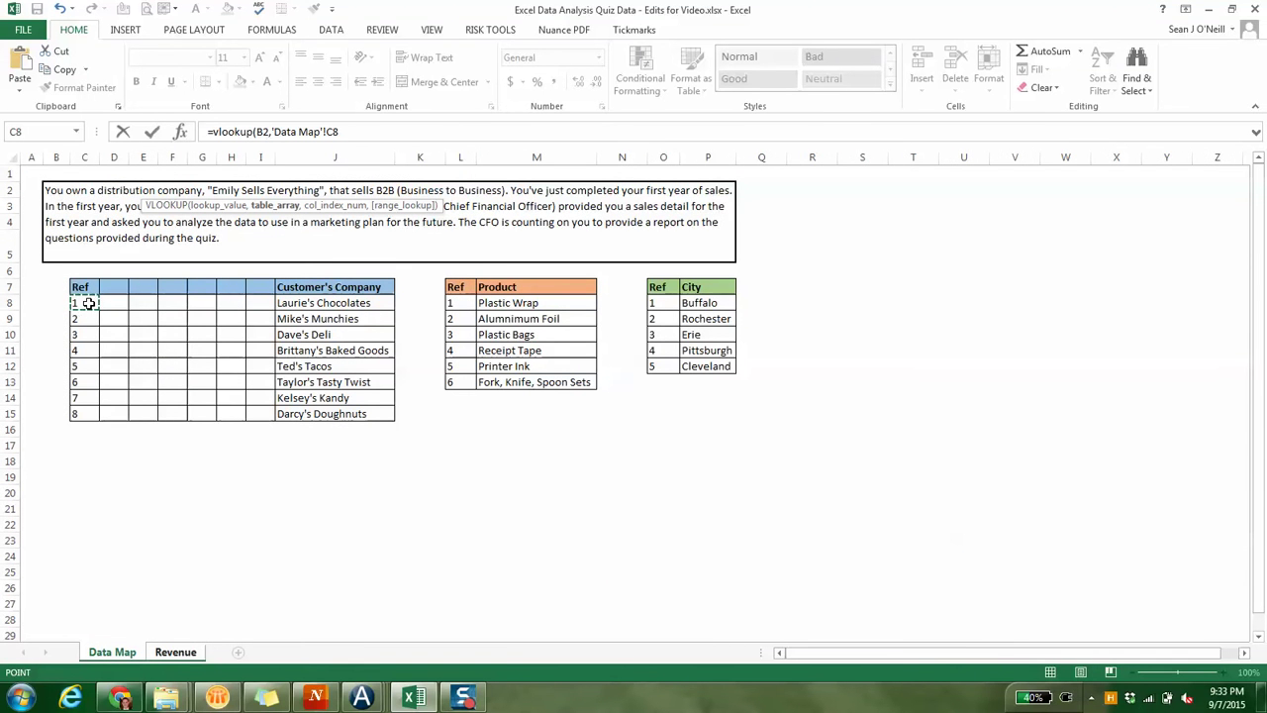
pyautogui.moveTo(88, 303); pyautogui.dragTo(315, 421)
pyautogui.press('F4')
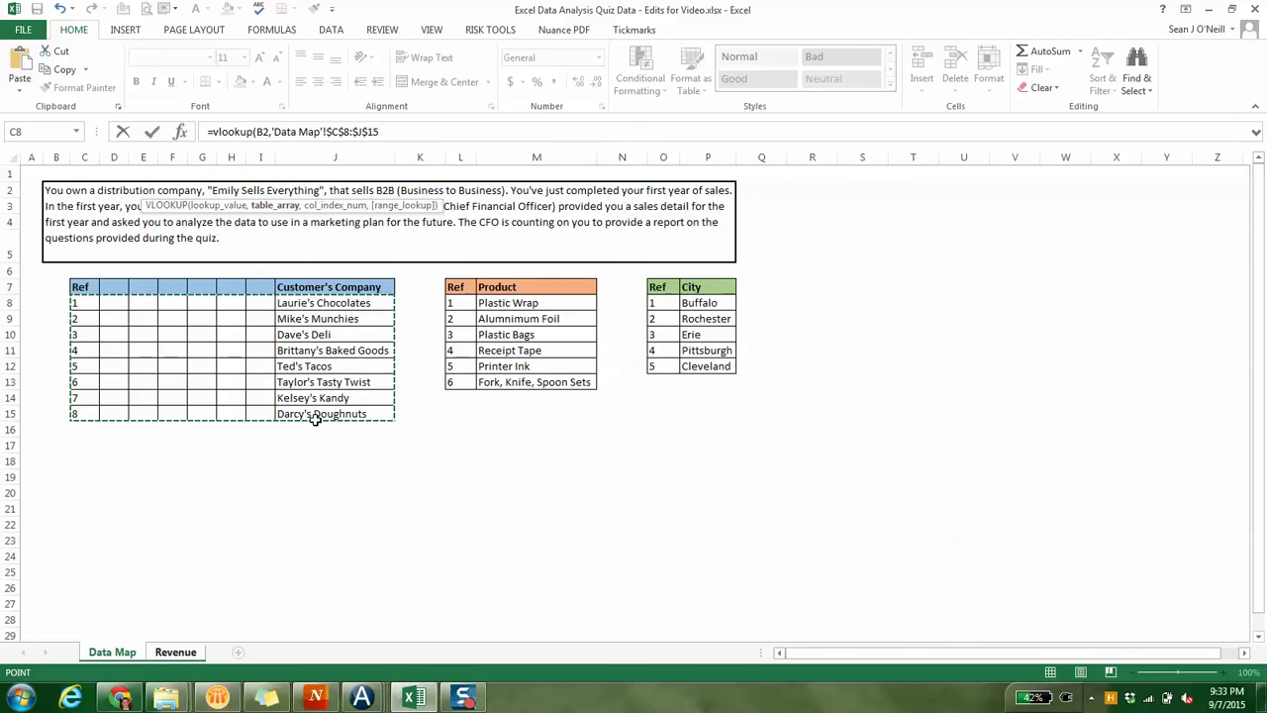
pyautogui.write(',8,false')
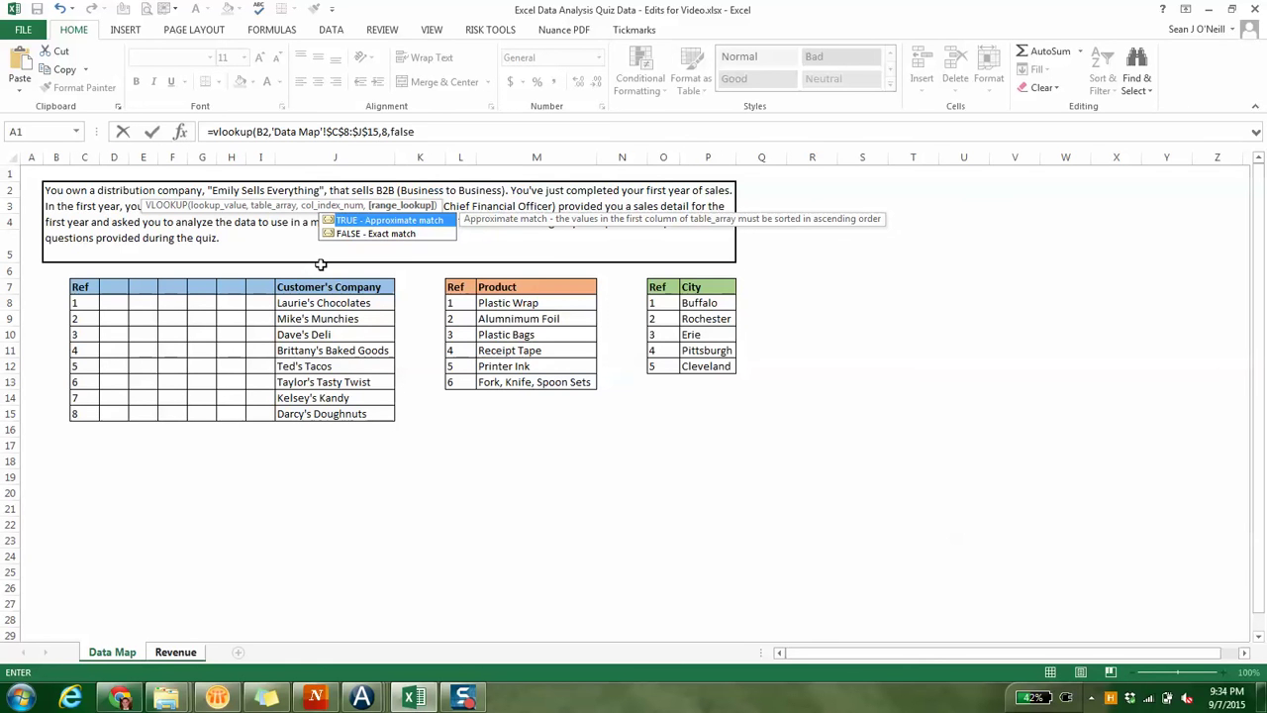
pyautogui.press('Return')
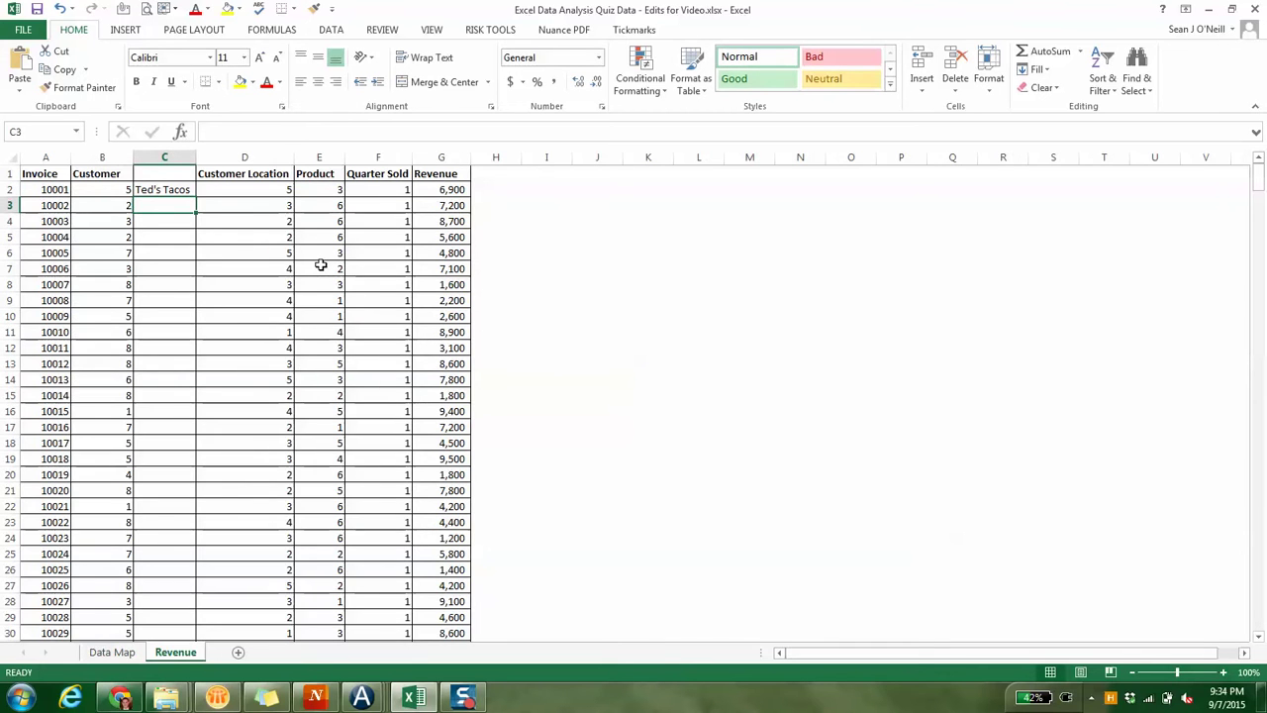
# - Delete the empty Data Map columns D through I
pyautogui.hotkey('ctrl', 'pageup')
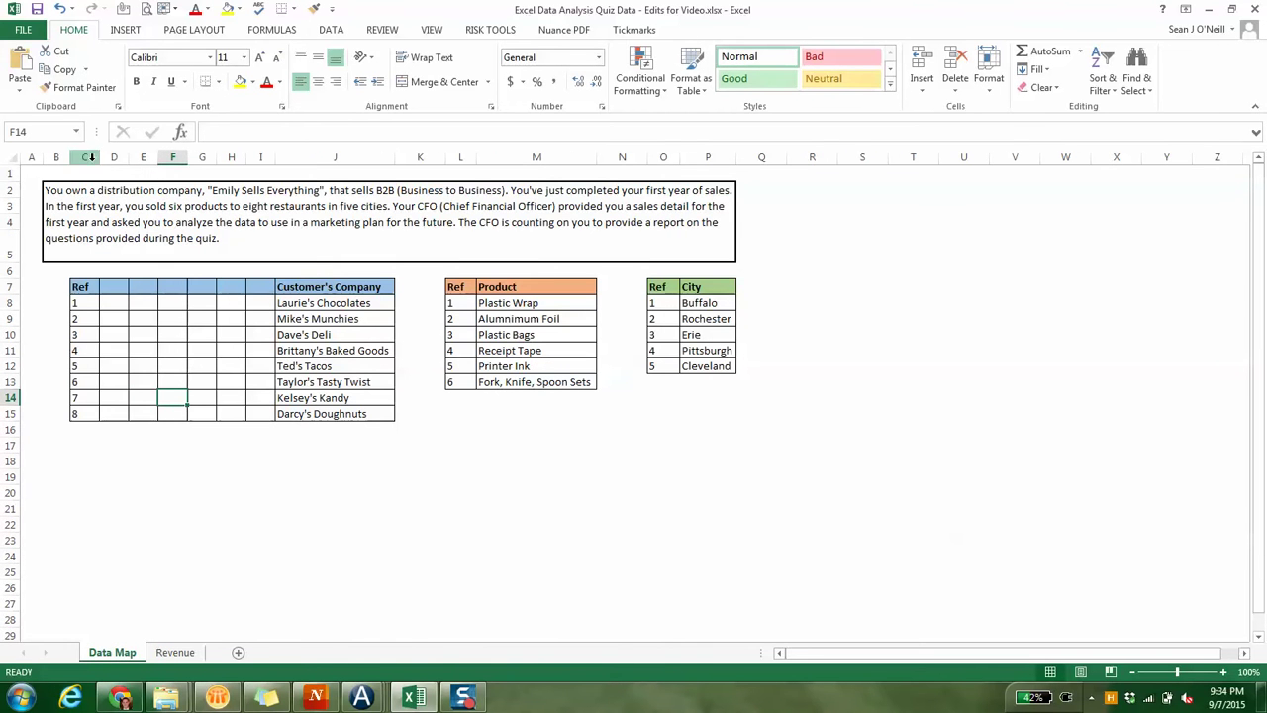
pyautogui.moveTo(113, 150); pyautogui.dragTo(271, 138)
pyautogui.hotkey('ctrl', '-')
pyautogui.press('Left')
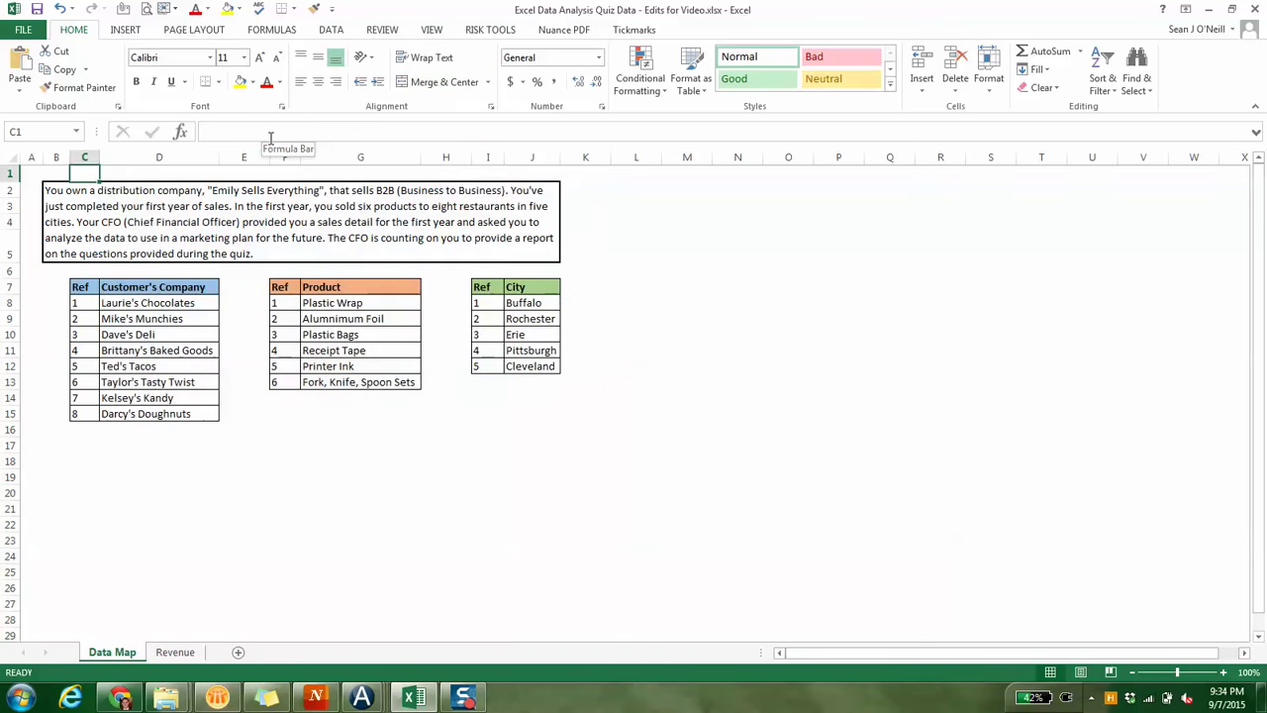
pyautogui.hotkey('ctrl', 'pagedown')
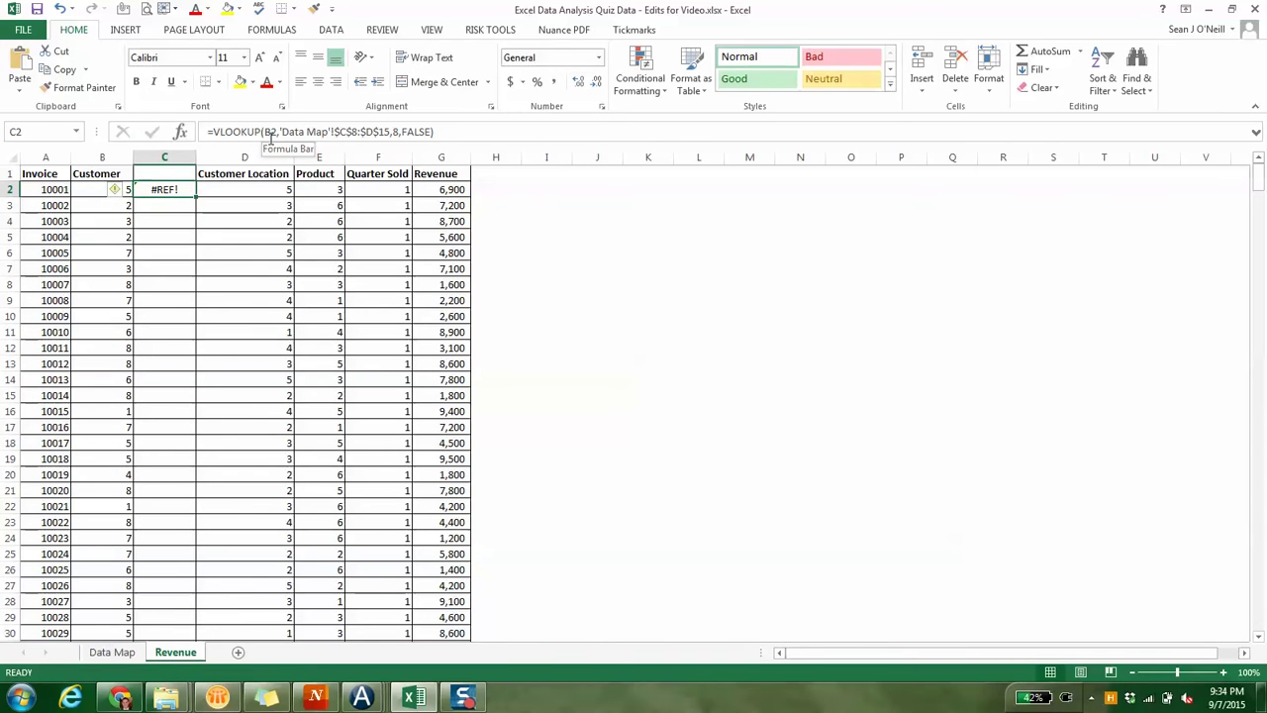
# - Rewrite C2 as =VLOOKUP(B2,'Data Map'!$C$8:$D$15,2,FALSE) and check the result
pyautogui.click(394, 130)
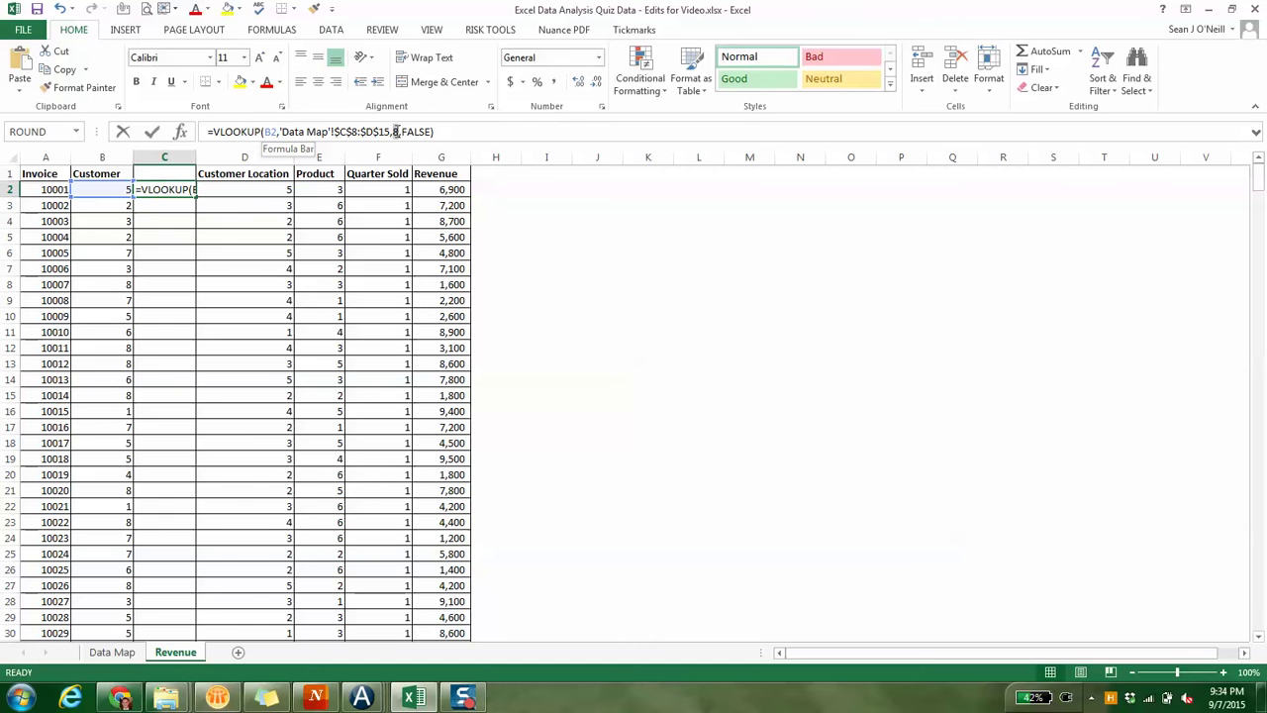
pyautogui.click(155, 209)
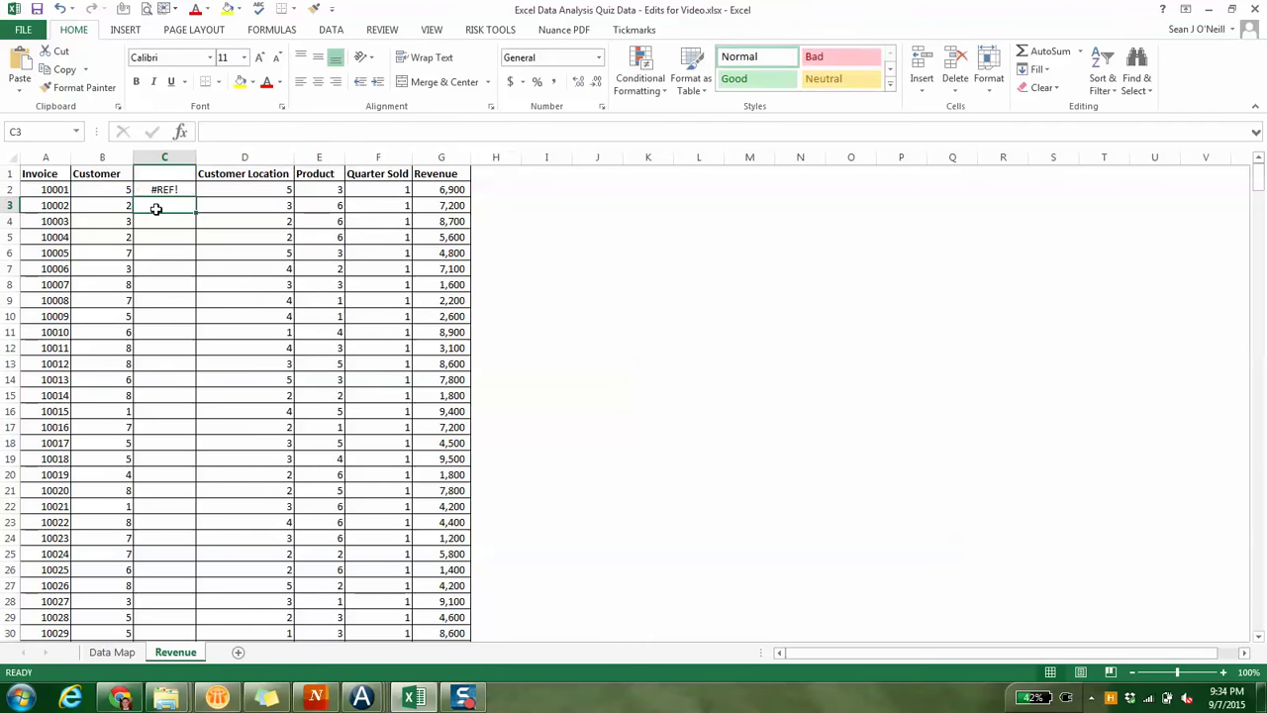
pyautogui.press('Up')
pyautogui.write('=vlo')
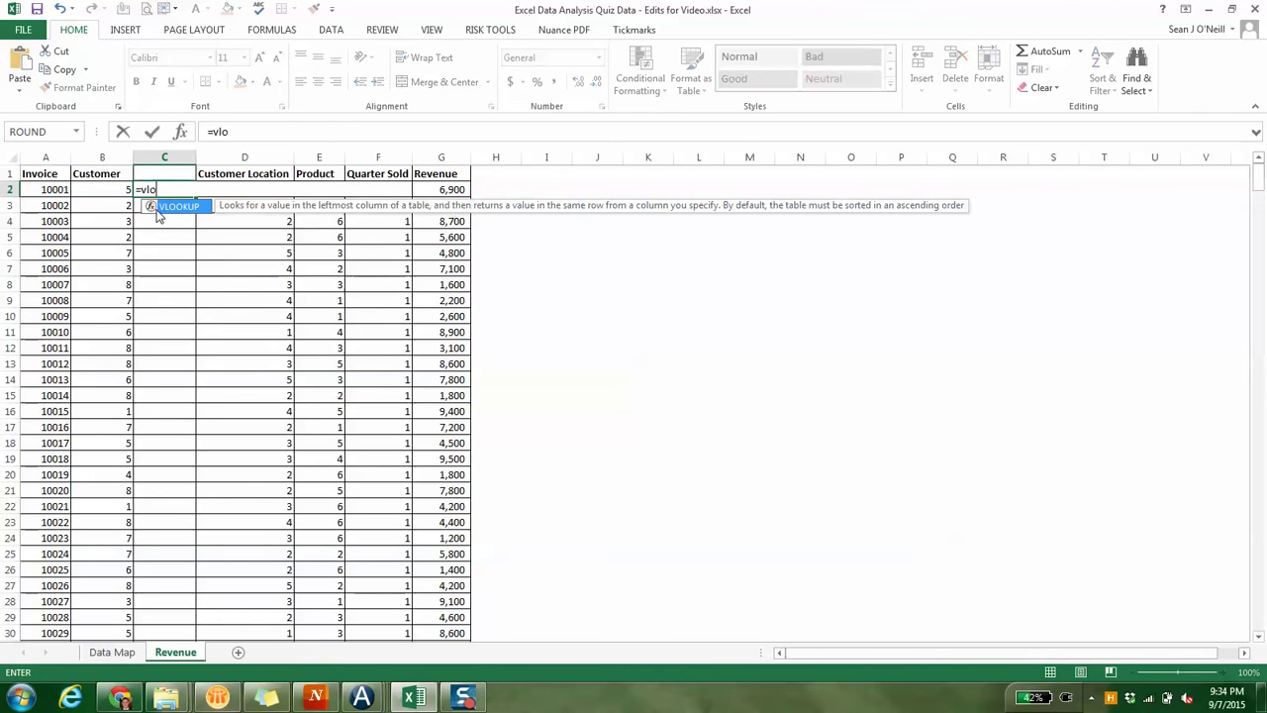
pyautogui.write('okup(')
pyautogui.press('Left')
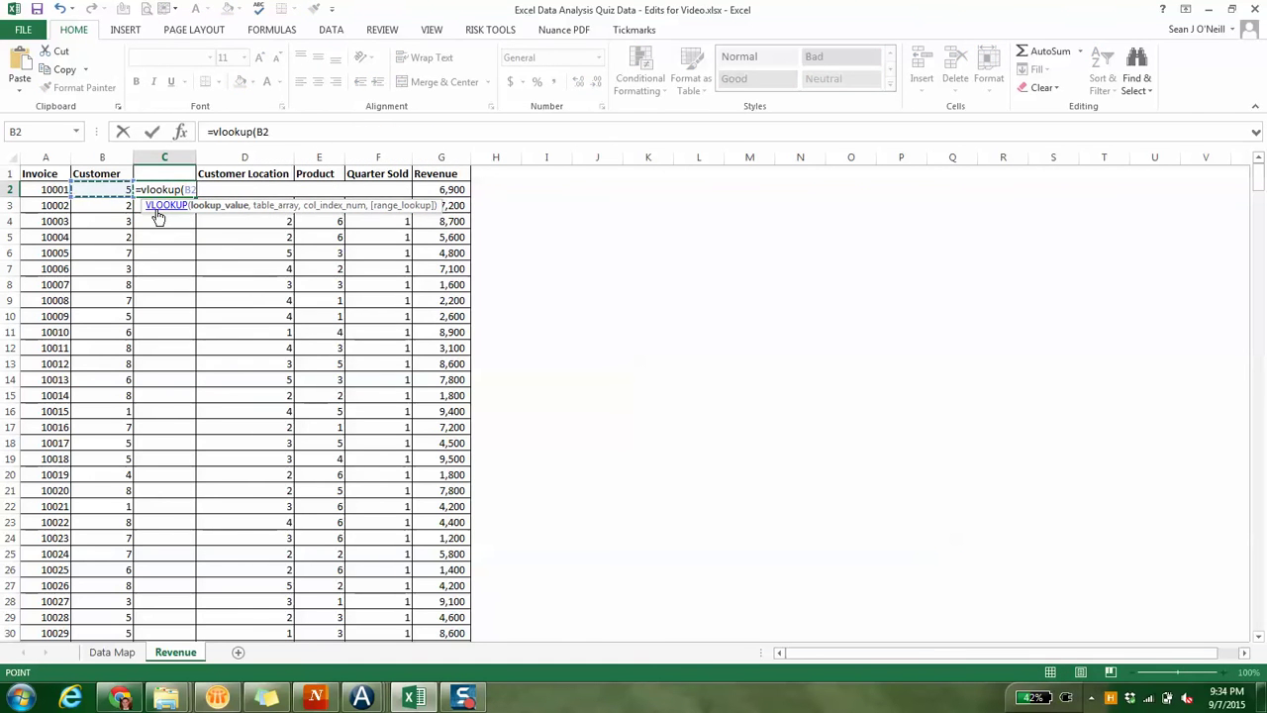
pyautogui.write(',')
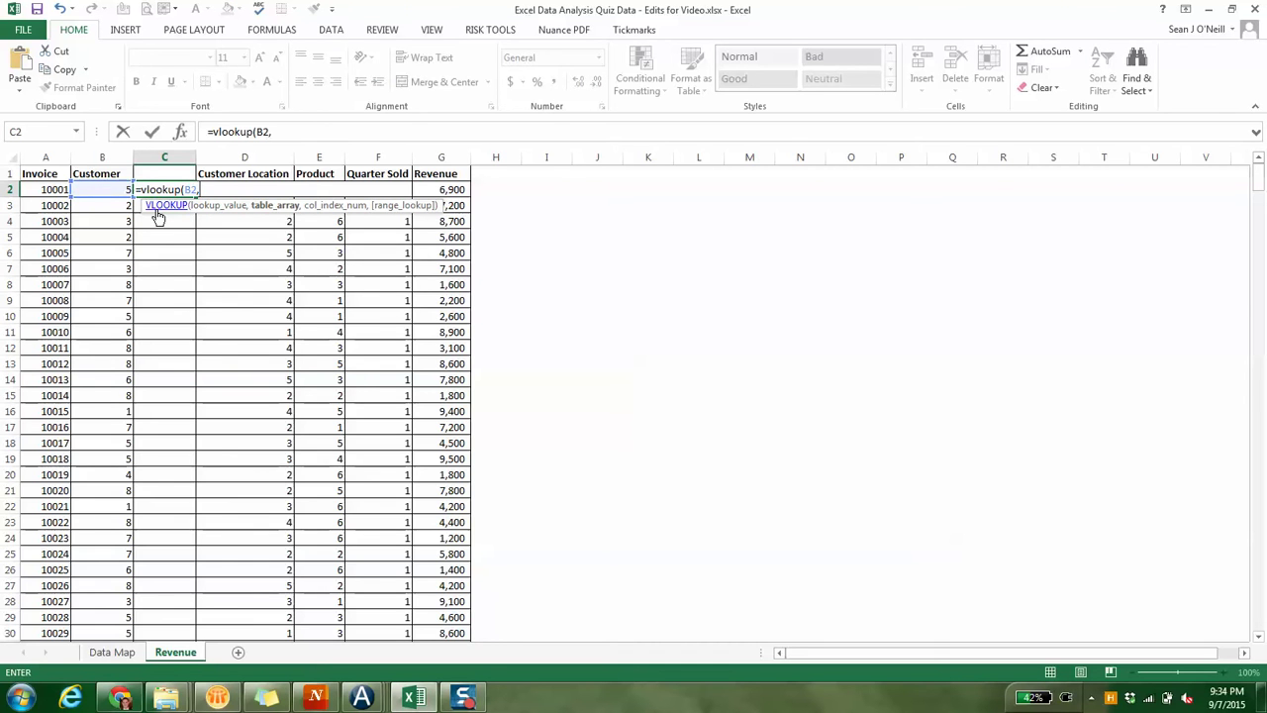
pyautogui.hotkey('ctrl', 'pageup')
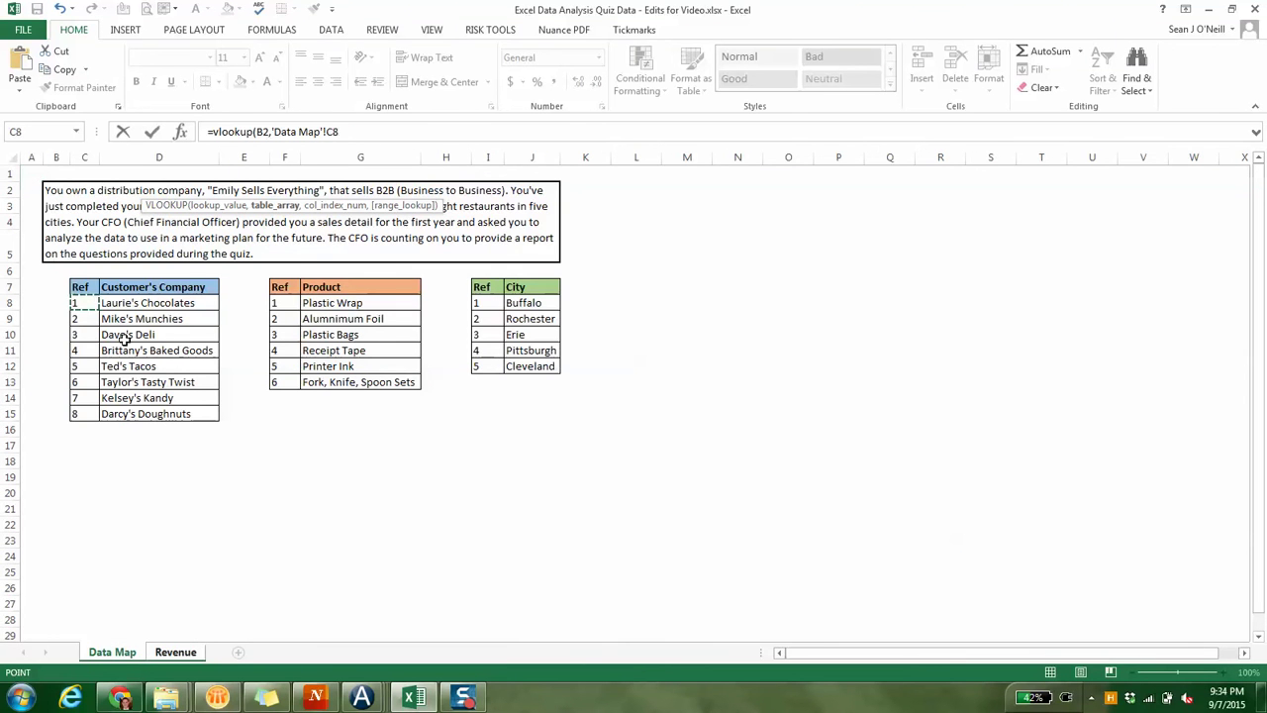
pyautogui.moveTo(124, 338); pyautogui.dragTo(147, 418)
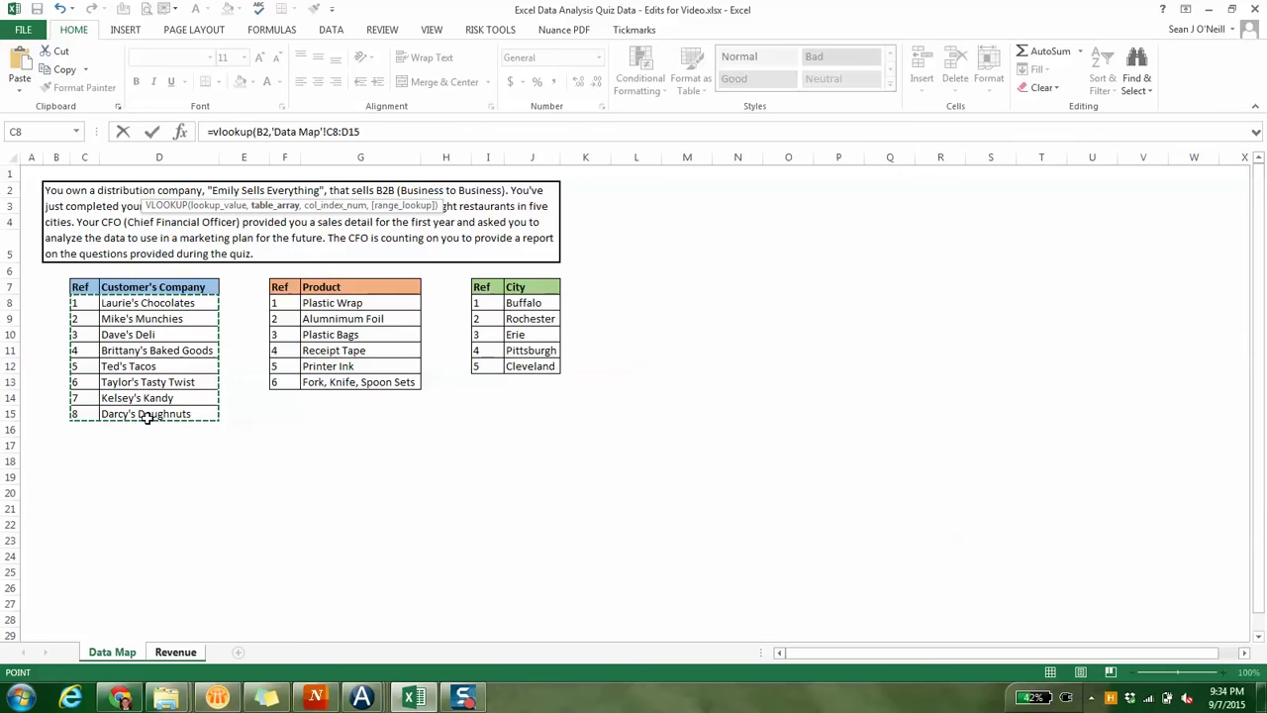
pyautogui.press('F4')
pyautogui.write(',2')
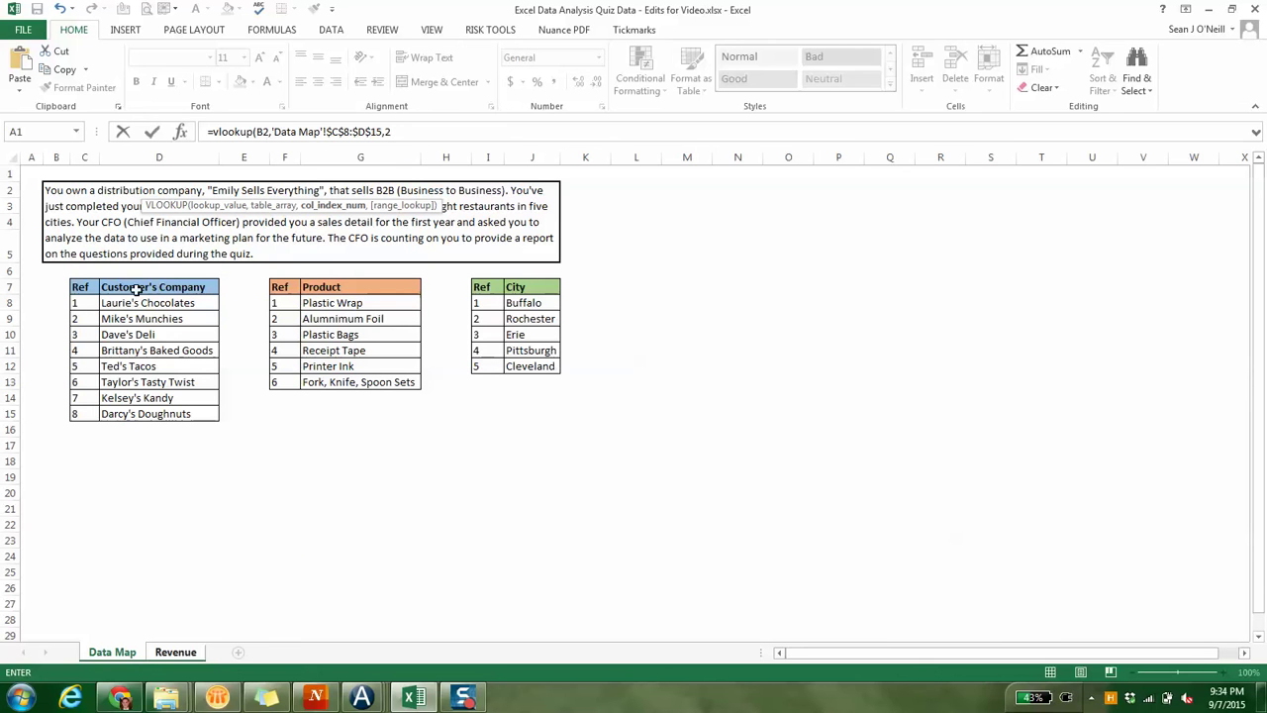
pyautogui.write('false)')
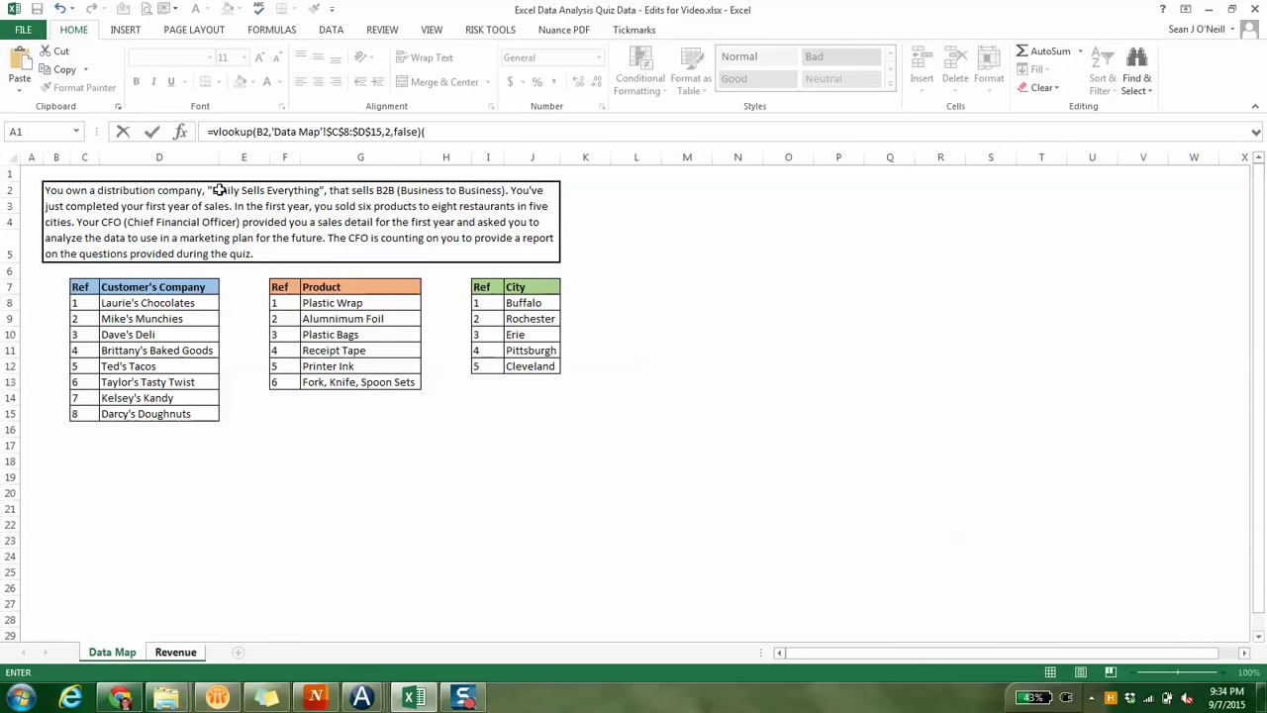
pyautogui.press('Return')
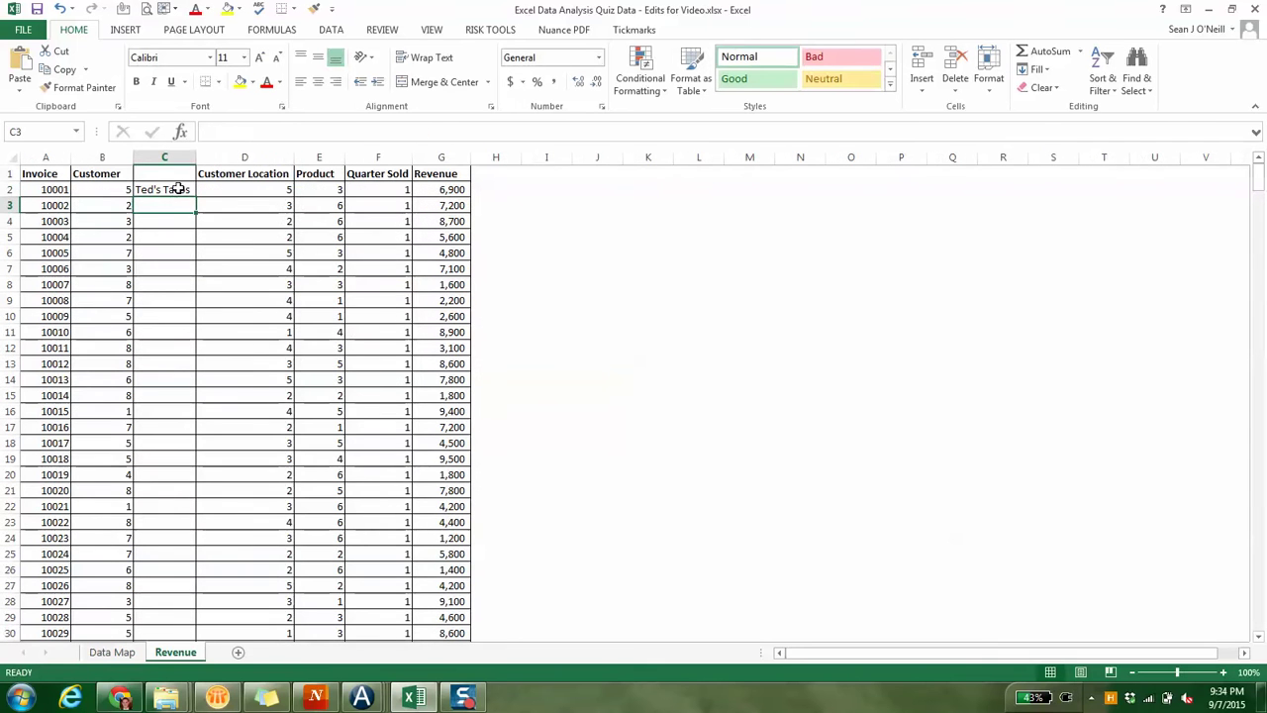
pyautogui.click(176, 191)
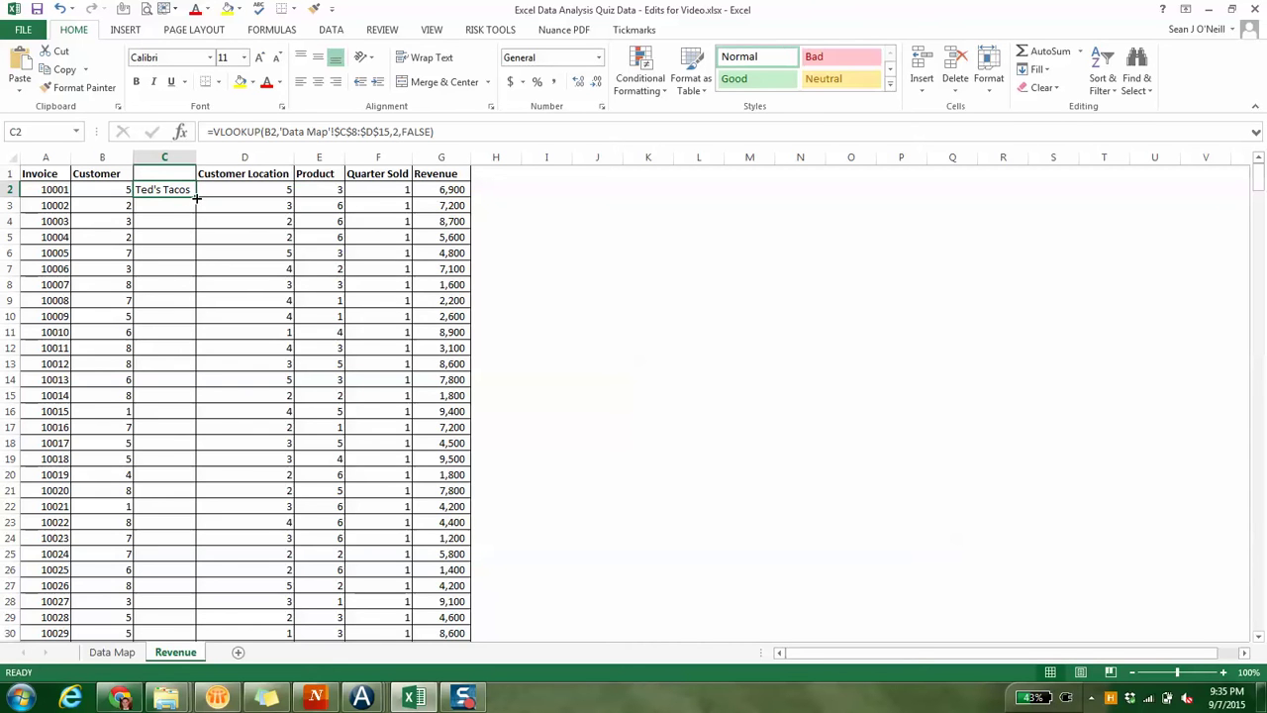
# - Copy C2's lookup down all invoice rows, AutoFit column C, and spot-check the names
pyautogui.doubleClick(196, 198)
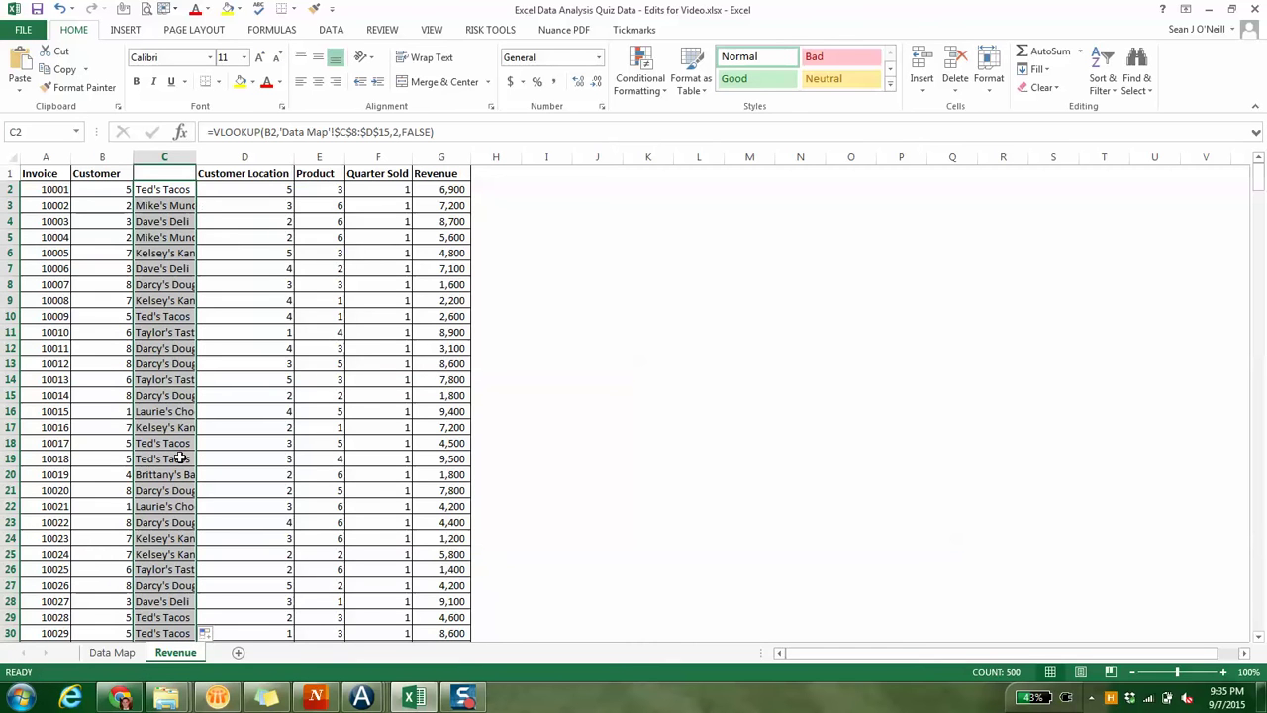
pyautogui.doubleClick(196, 160)
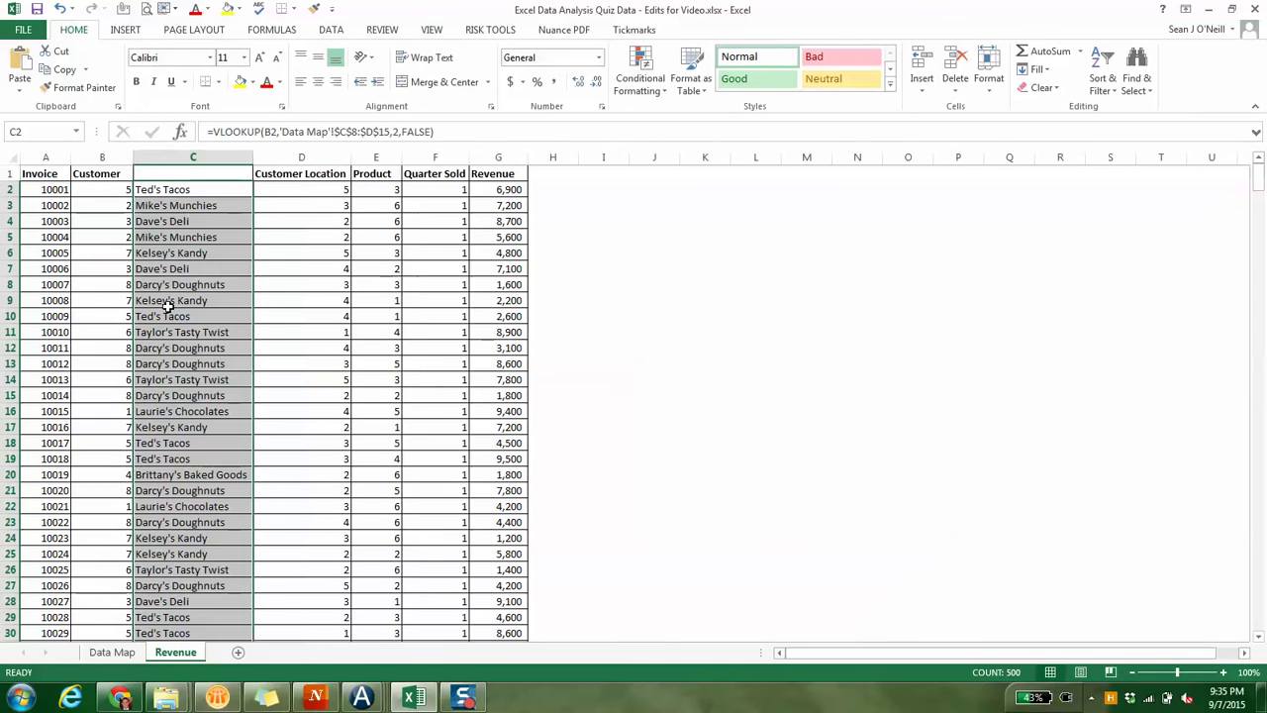
pyautogui.click(126, 299)
pyautogui.press('Left')
pyautogui.press('Right')
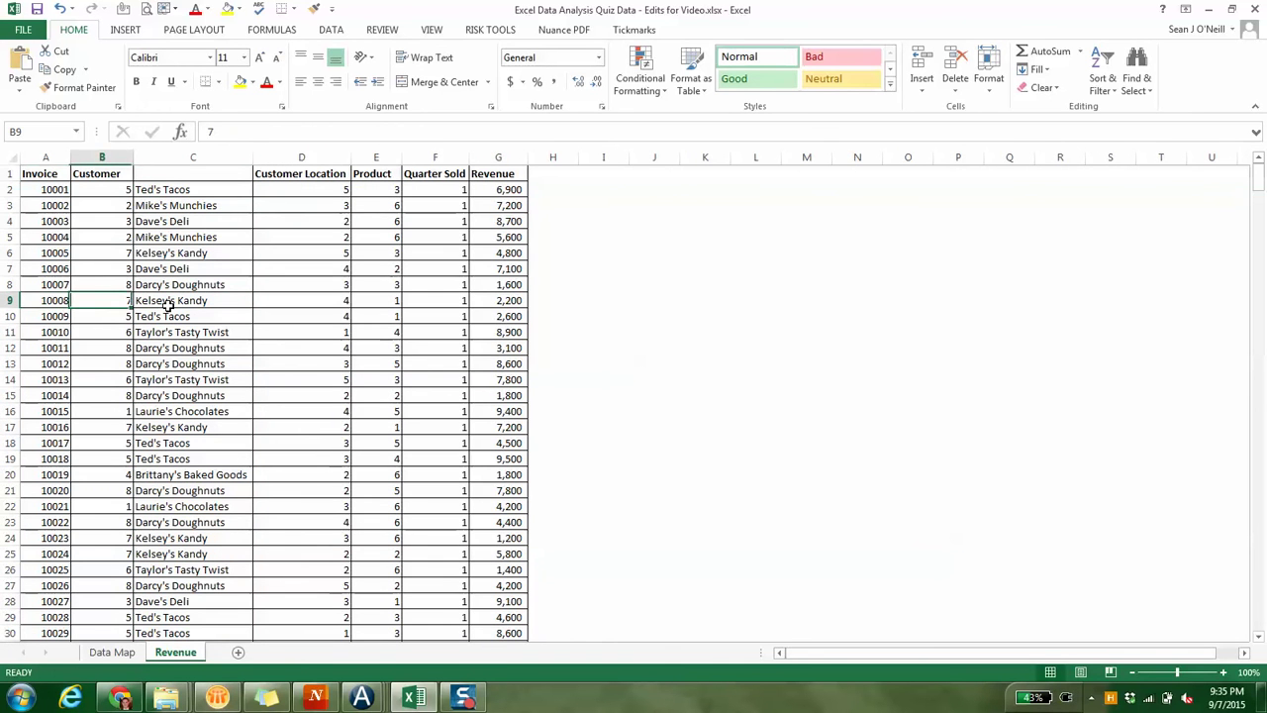
pyautogui.press('Right')
pyautogui.press('Down')
pyautogui.press('Down')
pyautogui.press('Down')
pyautogui.press('Down')
pyautogui.press('Down')
pyautogui.press('Down')
pyautogui.press('Down')
pyautogui.press('Down')
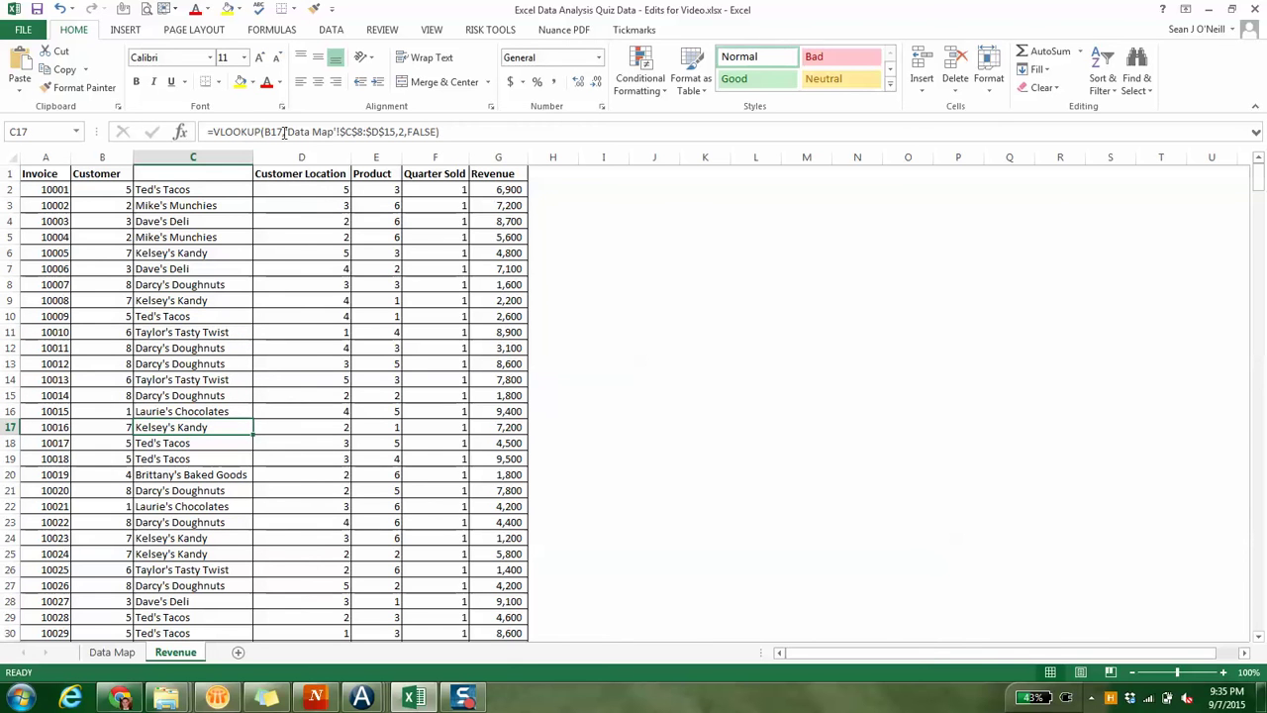
pyautogui.press('Down')
pyautogui.press('Down')
pyautogui.press('Down')
pyautogui.press('Down')
pyautogui.press('Down')
pyautogui.press('Down')
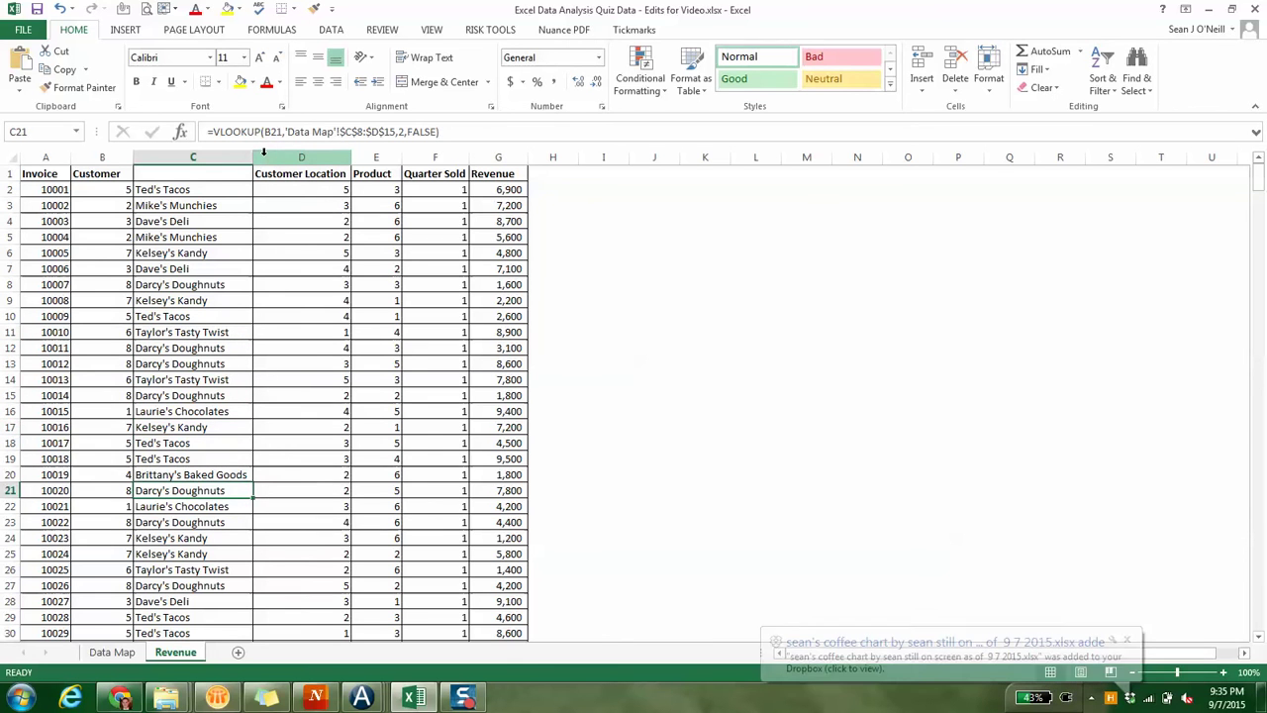
pyautogui.press('Up')
pyautogui.press('Up')
pyautogui.press('Up')
pyautogui.press('Up')
pyautogui.press('Up')
pyautogui.press('Up')
pyautogui.press('Up')
pyautogui.press('Up')
pyautogui.press('Up')
pyautogui.press('Up')
pyautogui.press('Up')
pyautogui.press('Up')
pyautogui.press('Up')
pyautogui.press('Up')
pyautogui.press('Up')
pyautogui.press('Up')
pyautogui.press('Up')
pyautogui.press('Up')
pyautogui.press('Up')
pyautogui.press('Up')
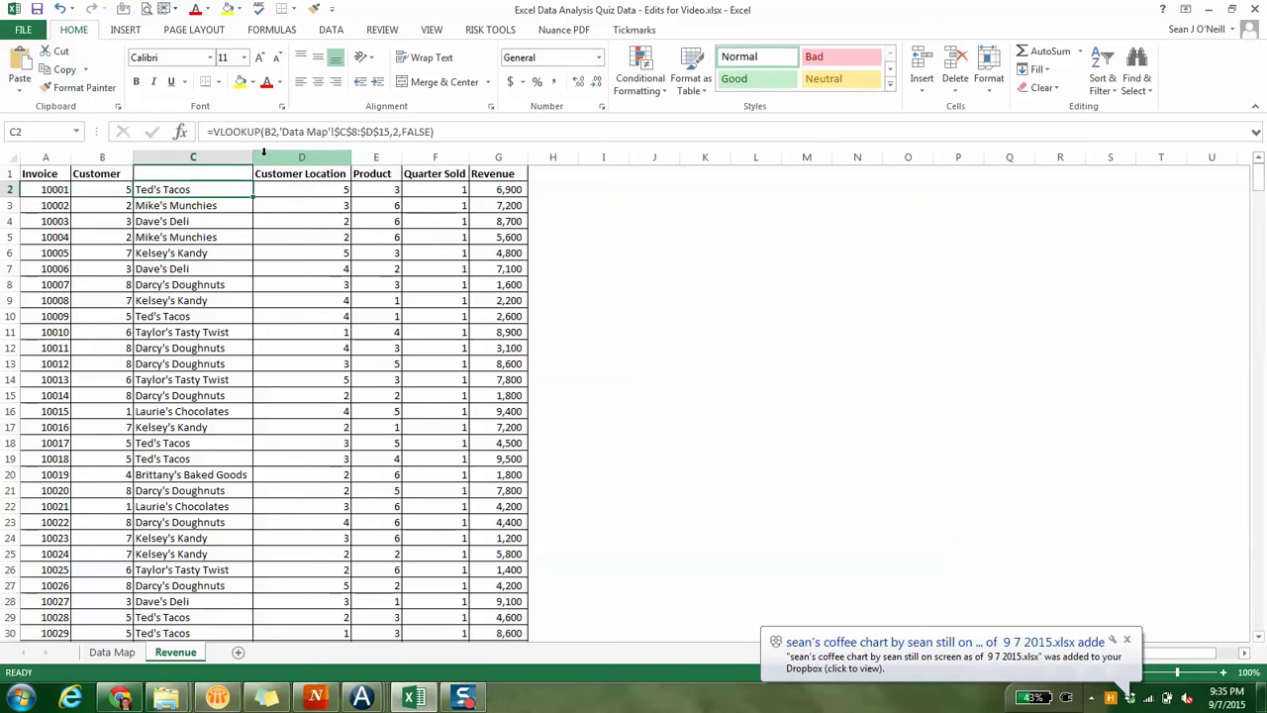
# - Insert a blank column E before Product
pyautogui.hotkey('ctrl', 'Down')
pyautogui.hotkey('ctrl', 'Up')
pyautogui.hotkey('ctrl', 'Up')
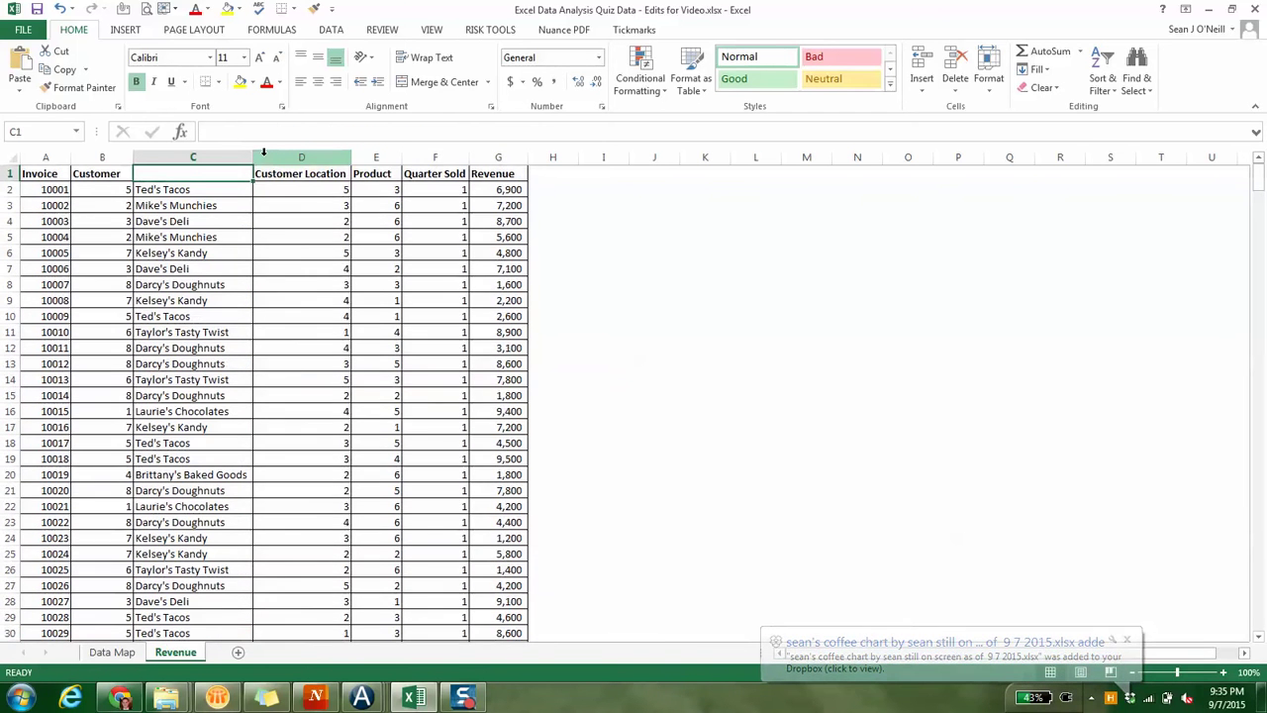
pyautogui.click(363, 155)
pyautogui.hotkey('ctrl', 'shift', '+')
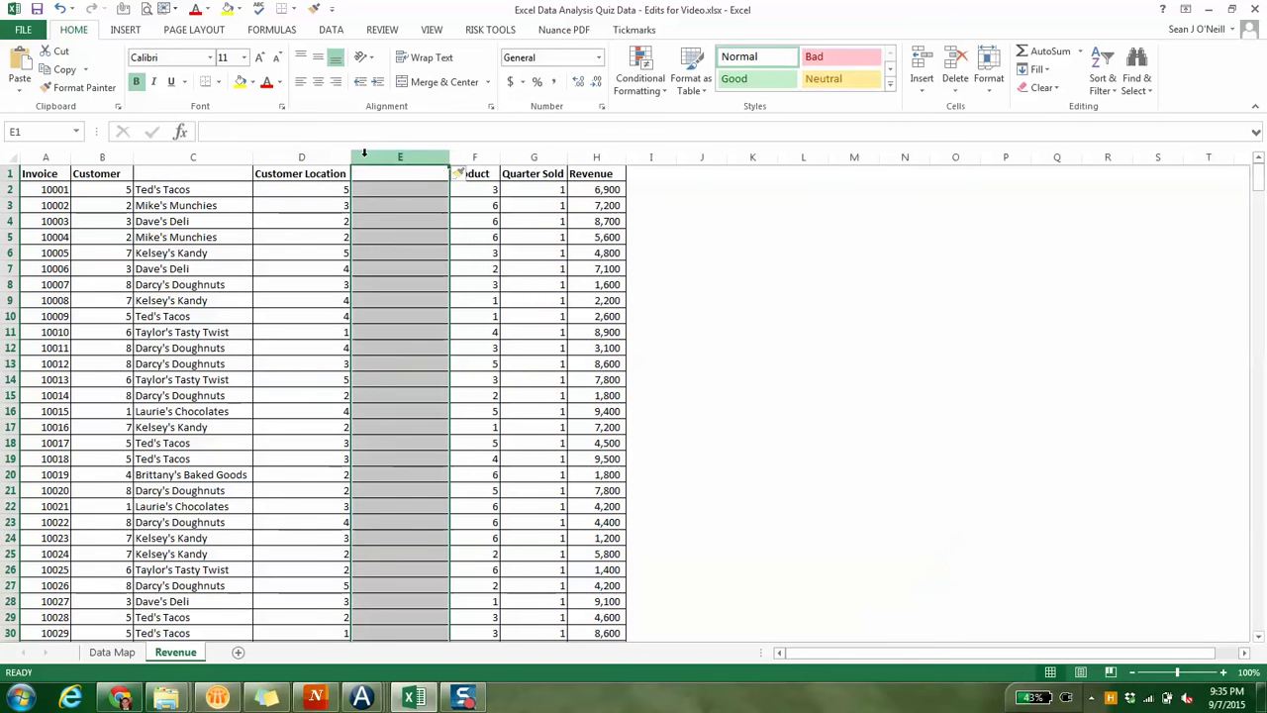
pyautogui.press('Down')
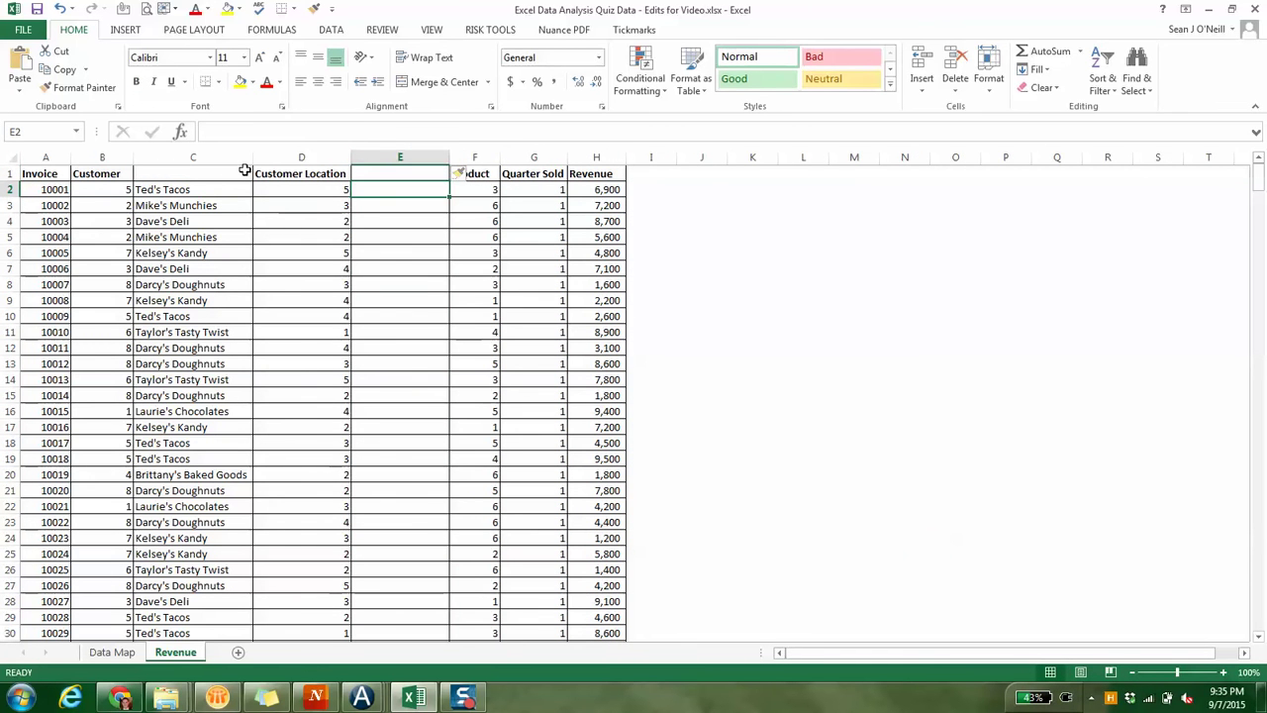
# - Enter =VLOOKUP(D2,'Data Map'!$I$7:$J$12,2,FALSE) in E2 and fill it down column E
pyautogui.write('=v')
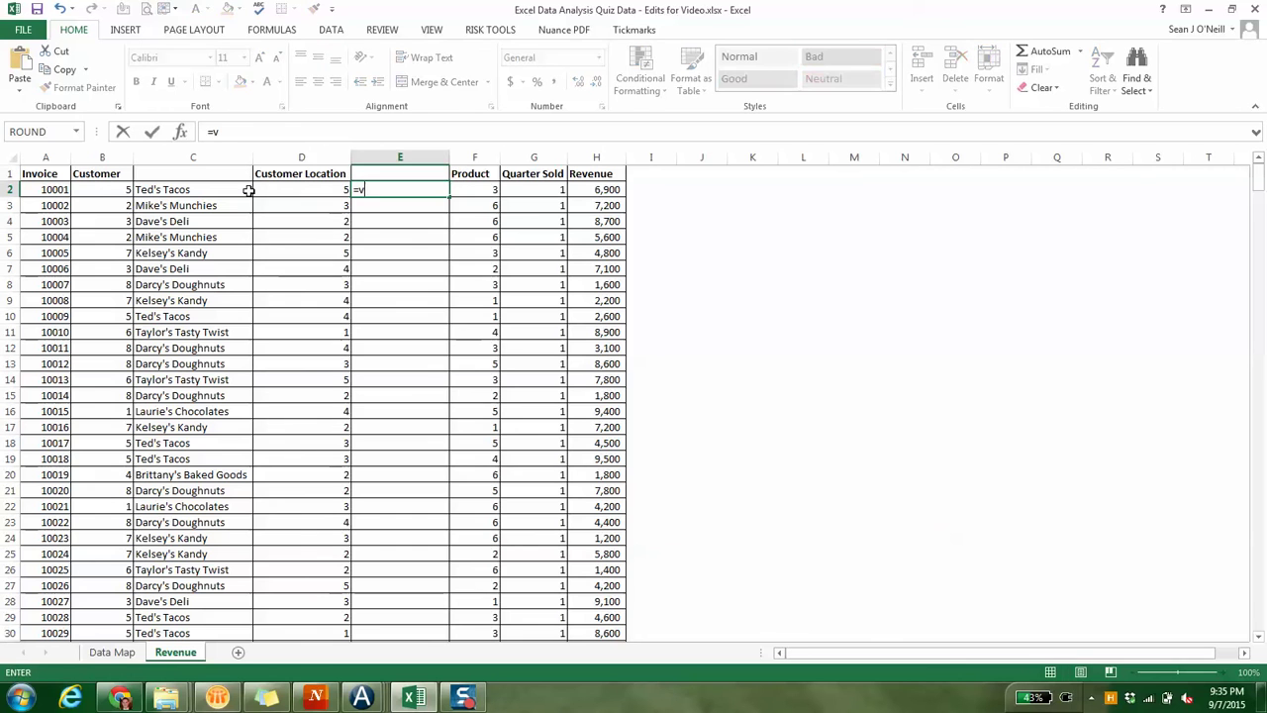
pyautogui.write('lookup(')
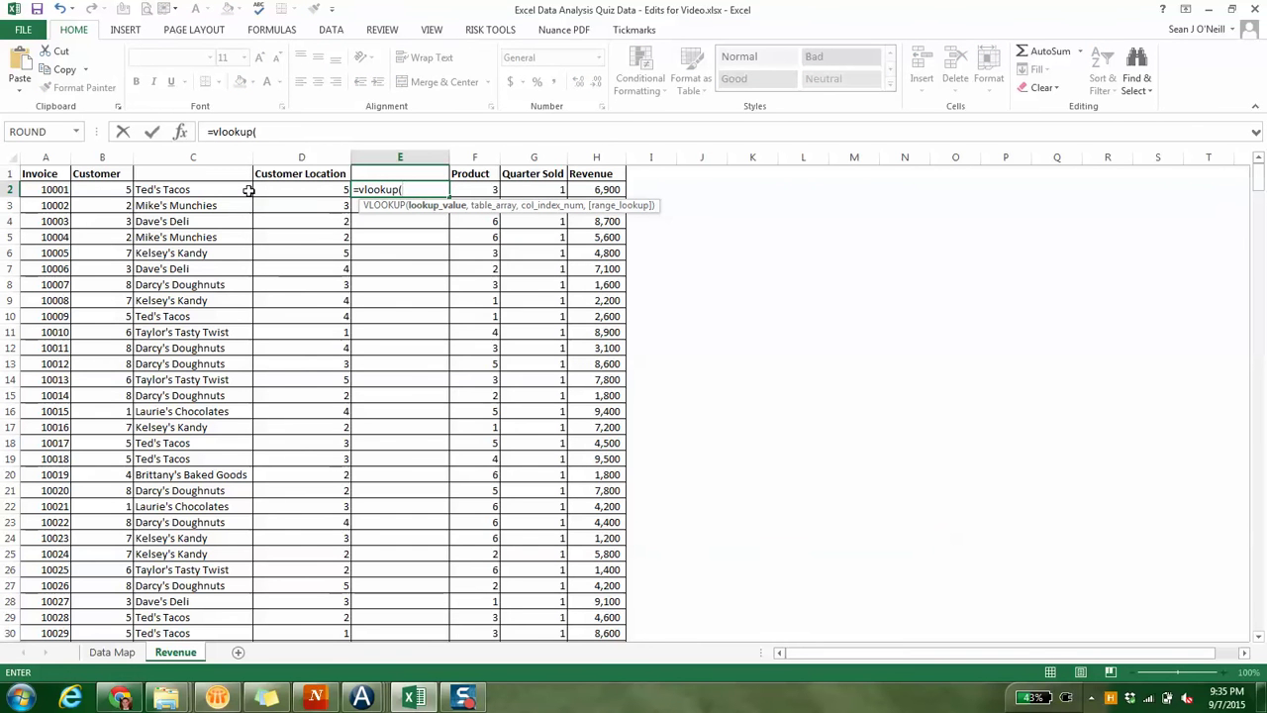
pyautogui.click(248, 190)
pyautogui.write(',')
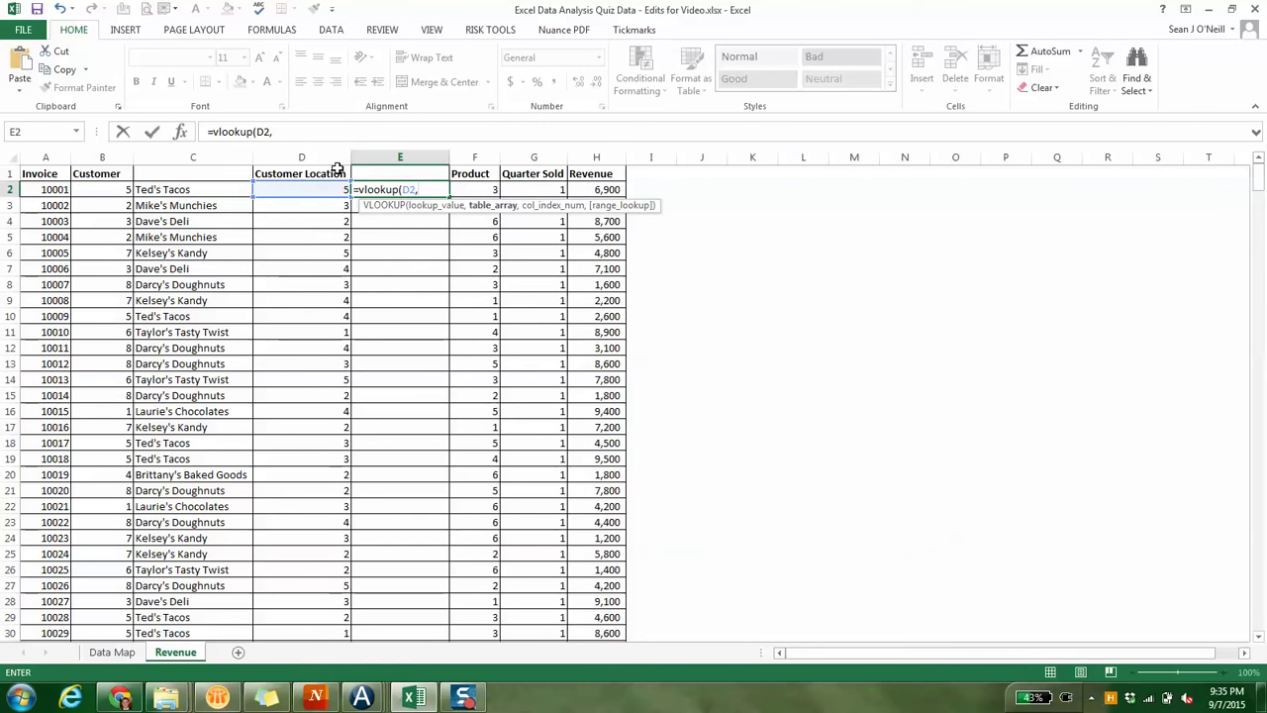
pyautogui.click(112, 653)
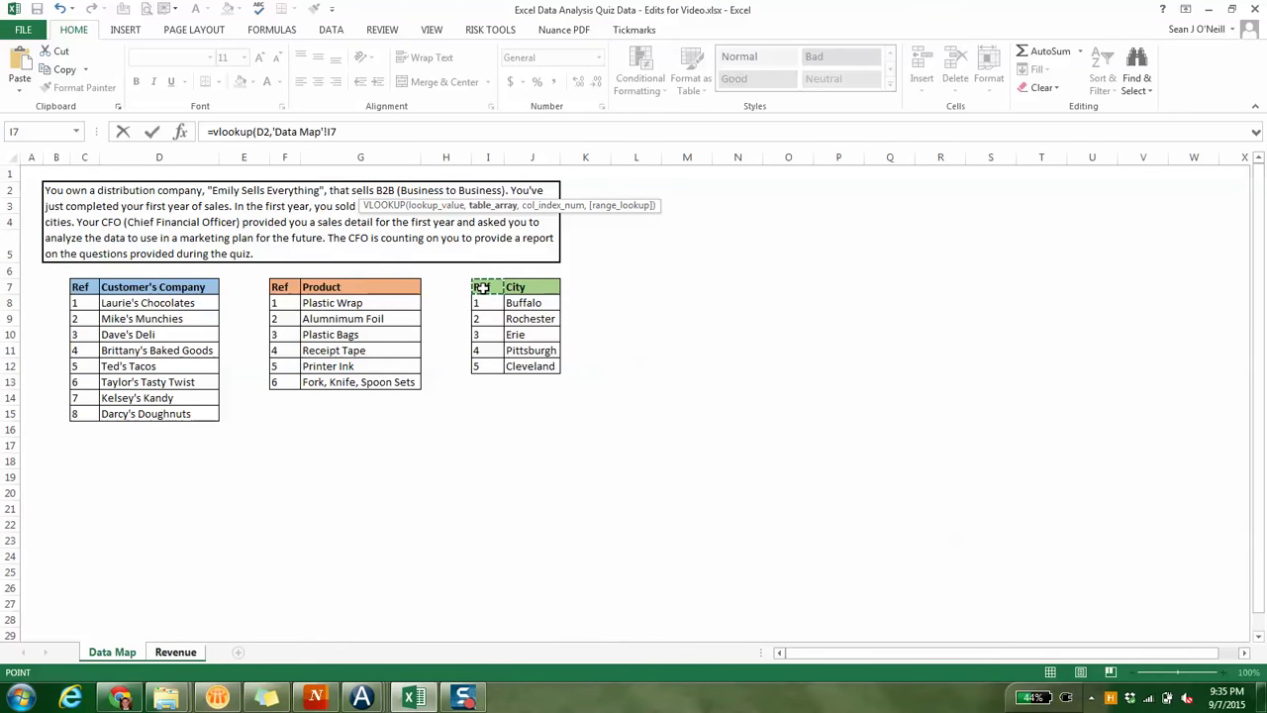
pyautogui.moveTo(481, 288); pyautogui.dragTo(515, 370)
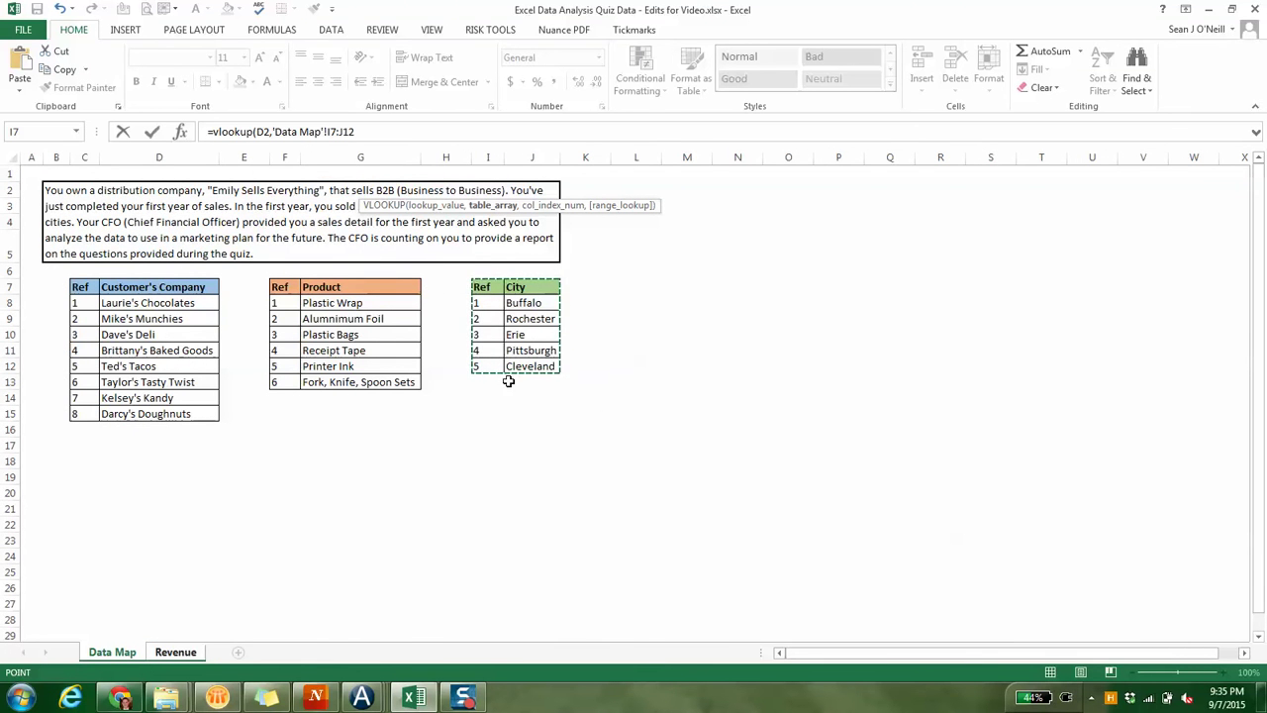
pyautogui.write(',')
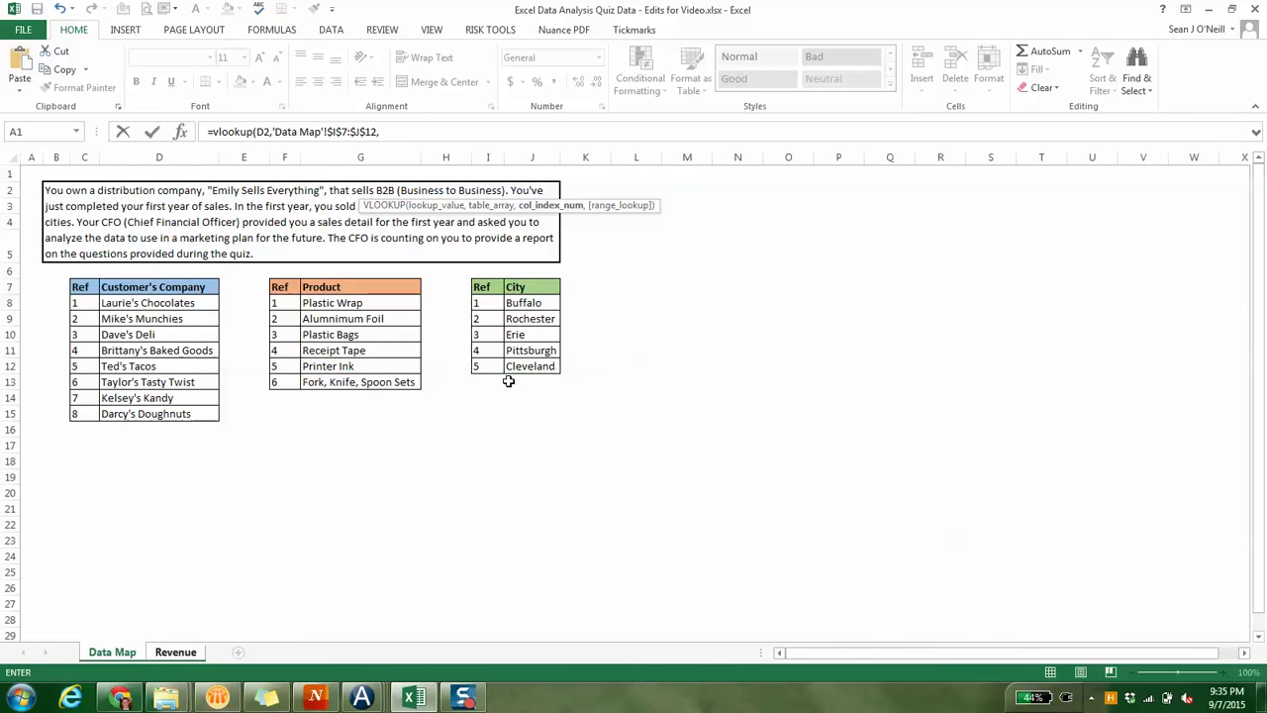
pyautogui.write('2,false')
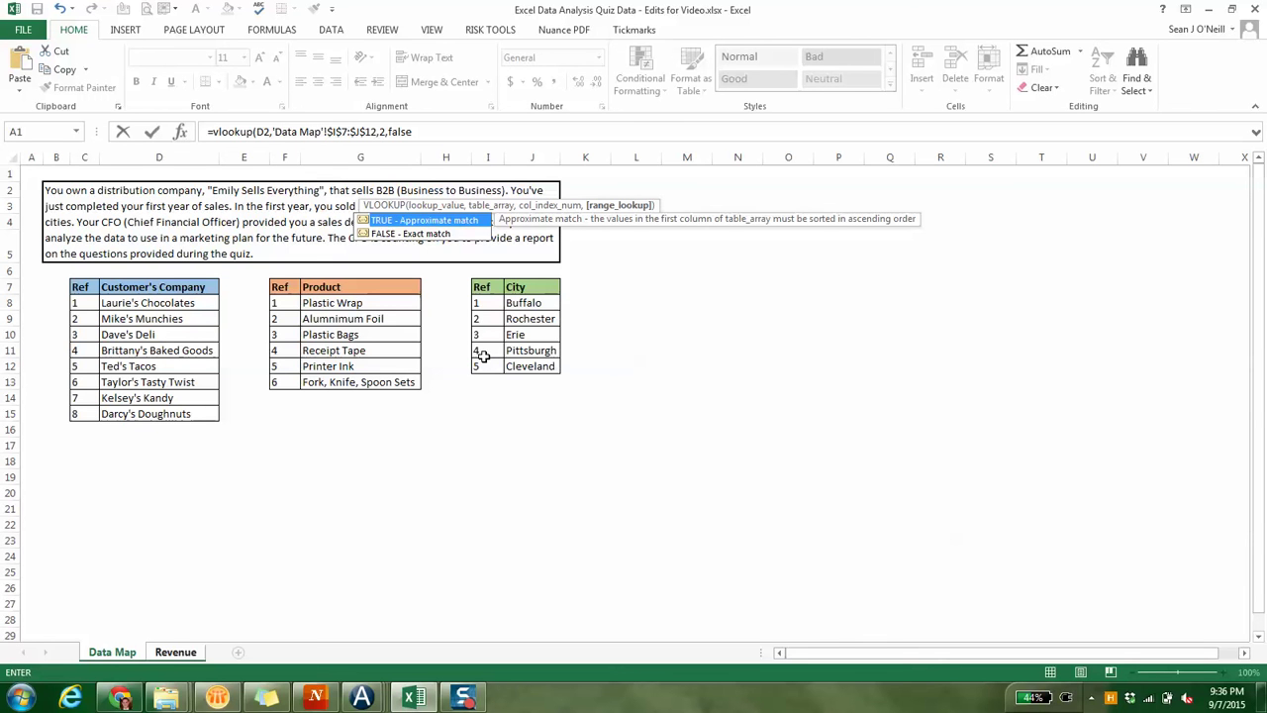
pyautogui.press('Return')
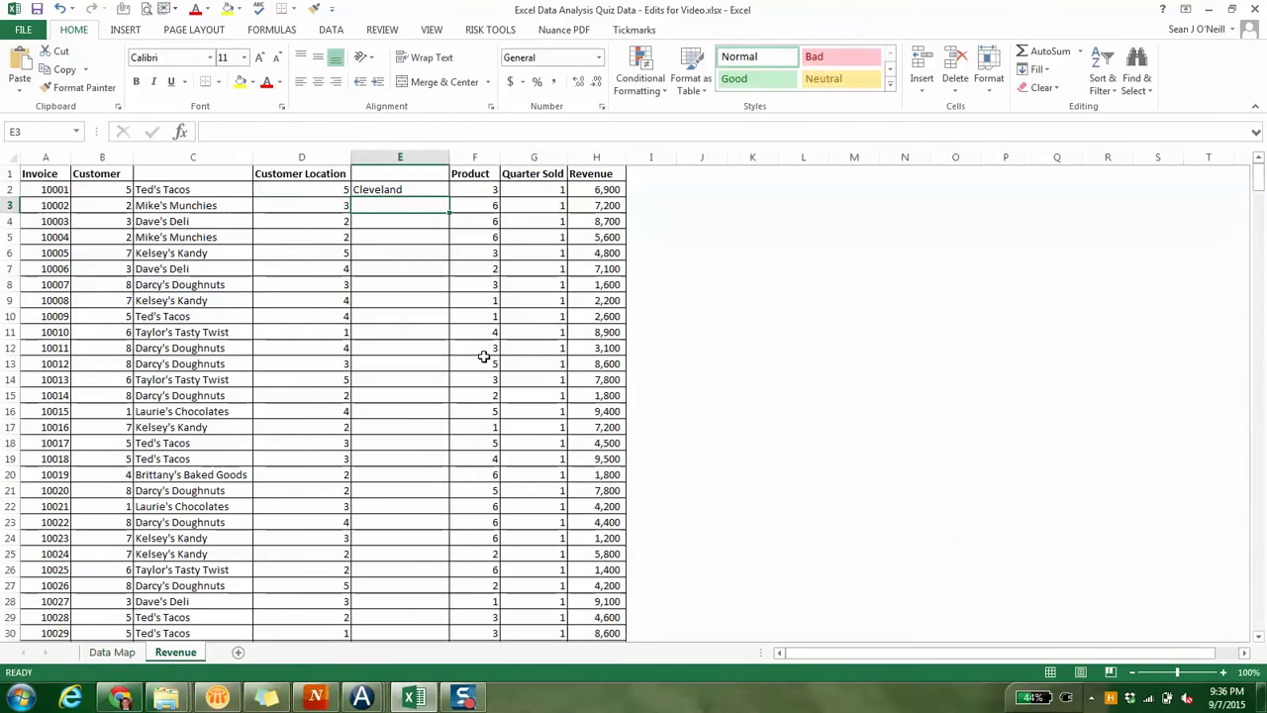
pyautogui.click(412, 189)
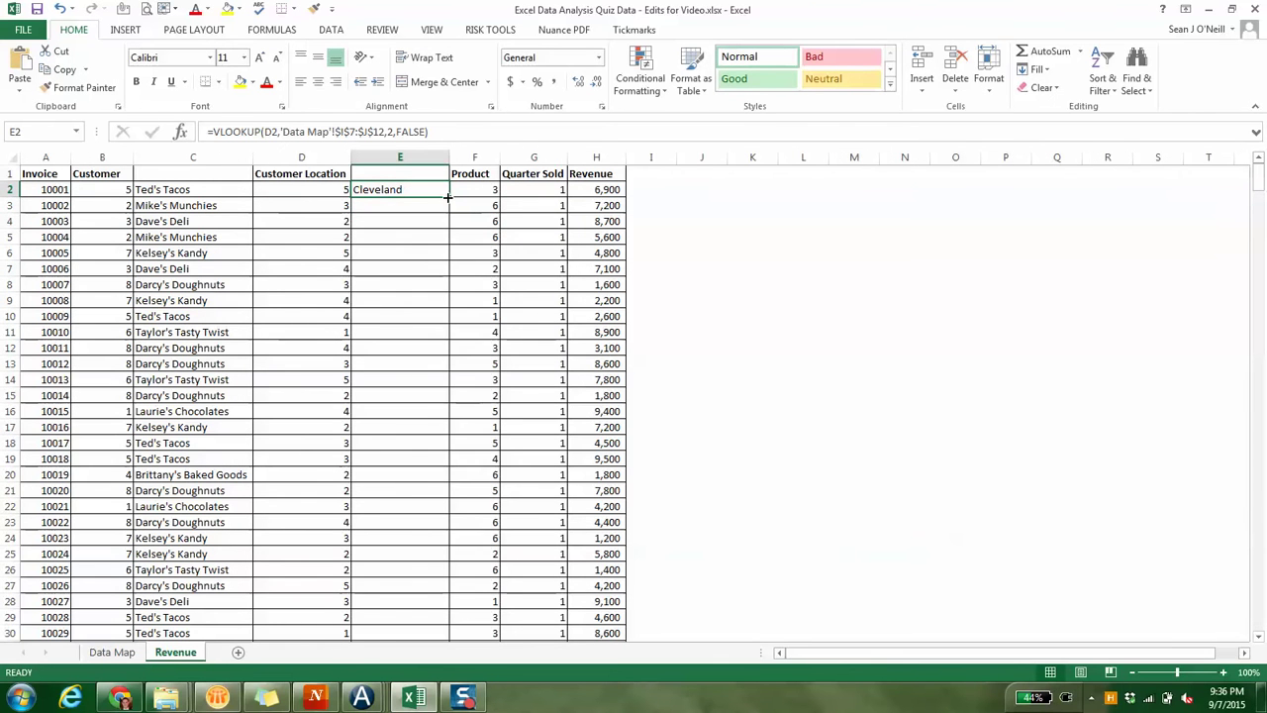
pyautogui.doubleClick(447, 197)
pyautogui.click(366, 420)
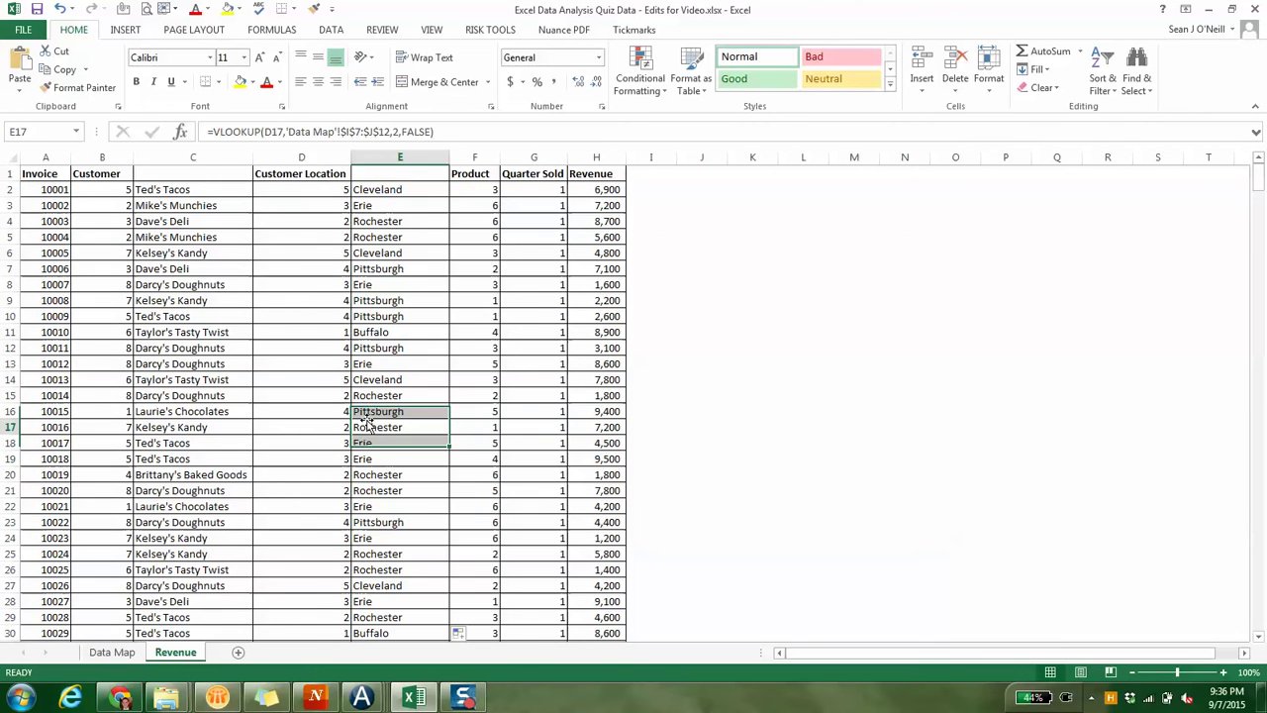
# - Insert column G before Quarter Sold and enter =VLOOKUP(F2,'Data Map'!$F$7:$G$13,2,FALSE) in G2
pyautogui.press('Up')
pyautogui.press('Up')
pyautogui.press('Up')
pyautogui.press('Up')
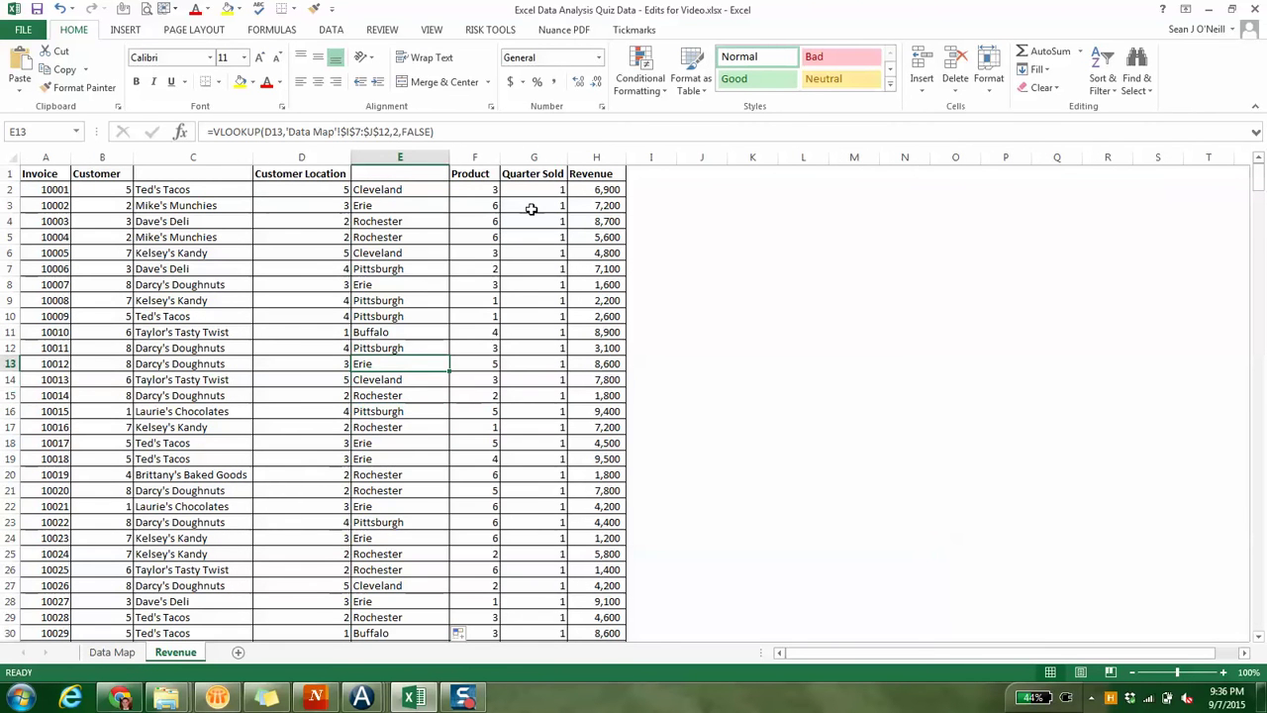
pyautogui.click(546, 158)
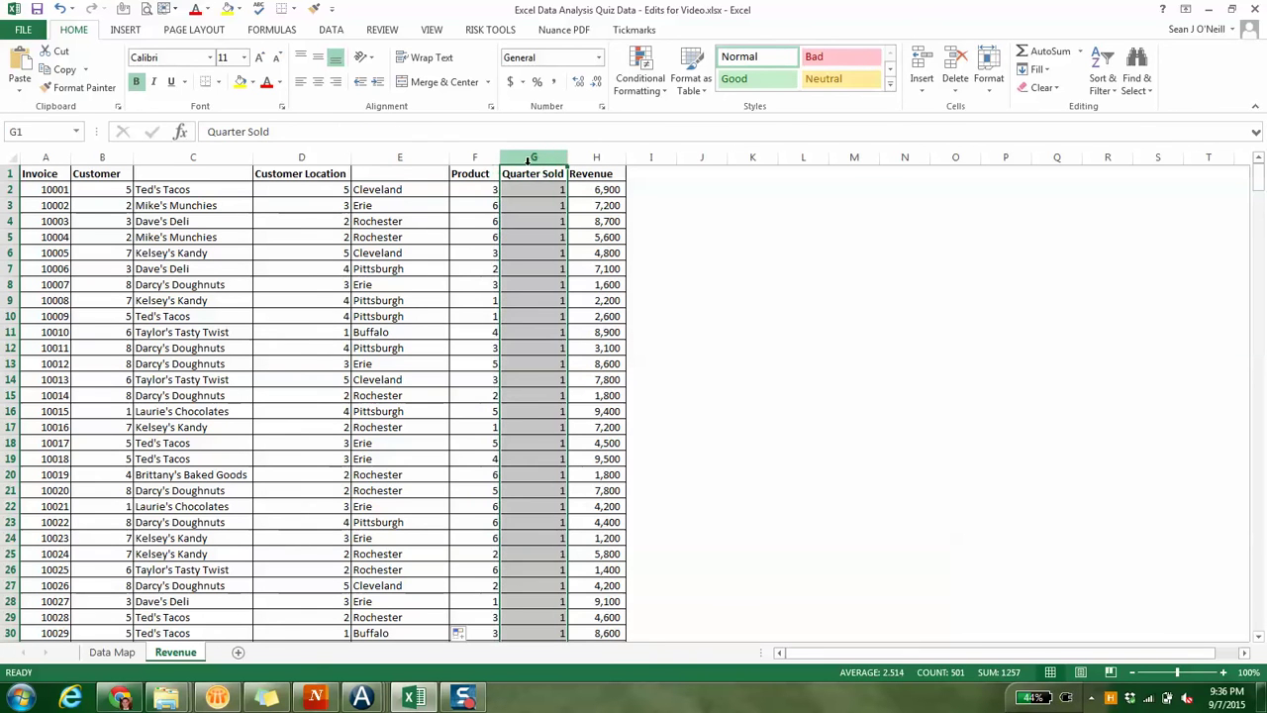
pyautogui.hotkey('ctrl', 'shift', '=')
pyautogui.press('Down')
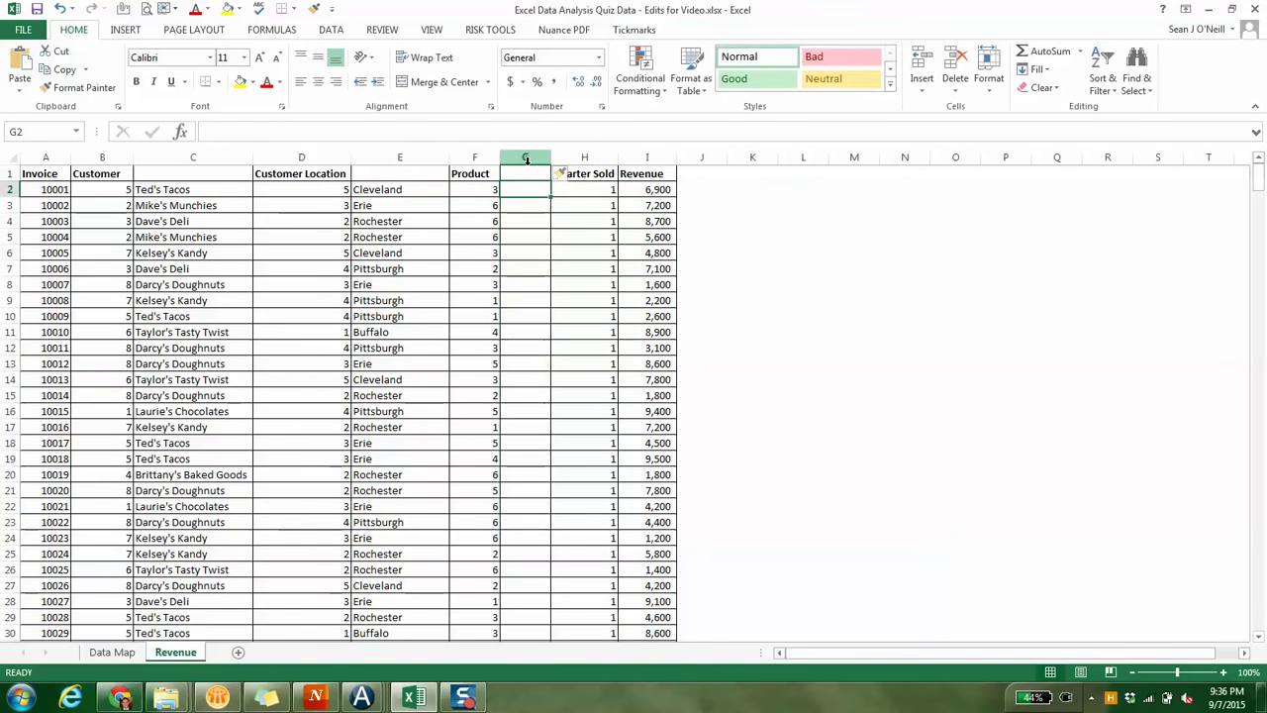
pyautogui.write('=vlookup(')
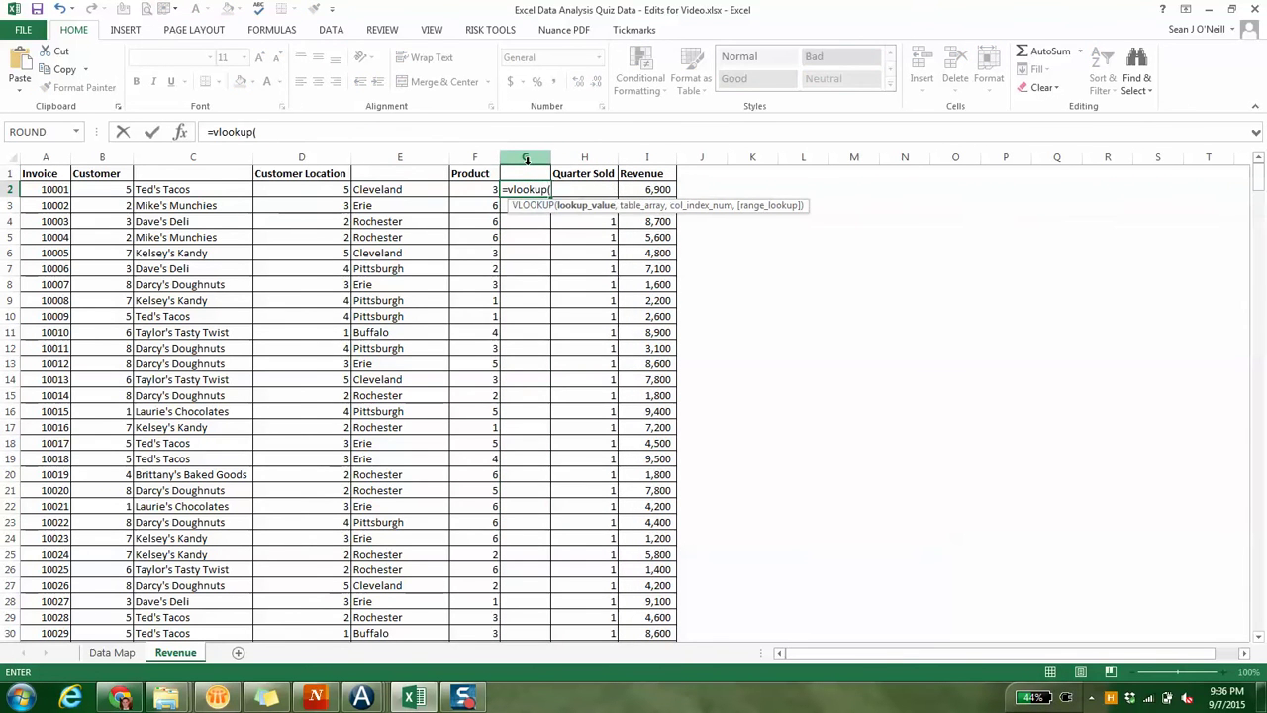
pyautogui.press('Left')
pyautogui.write(',')
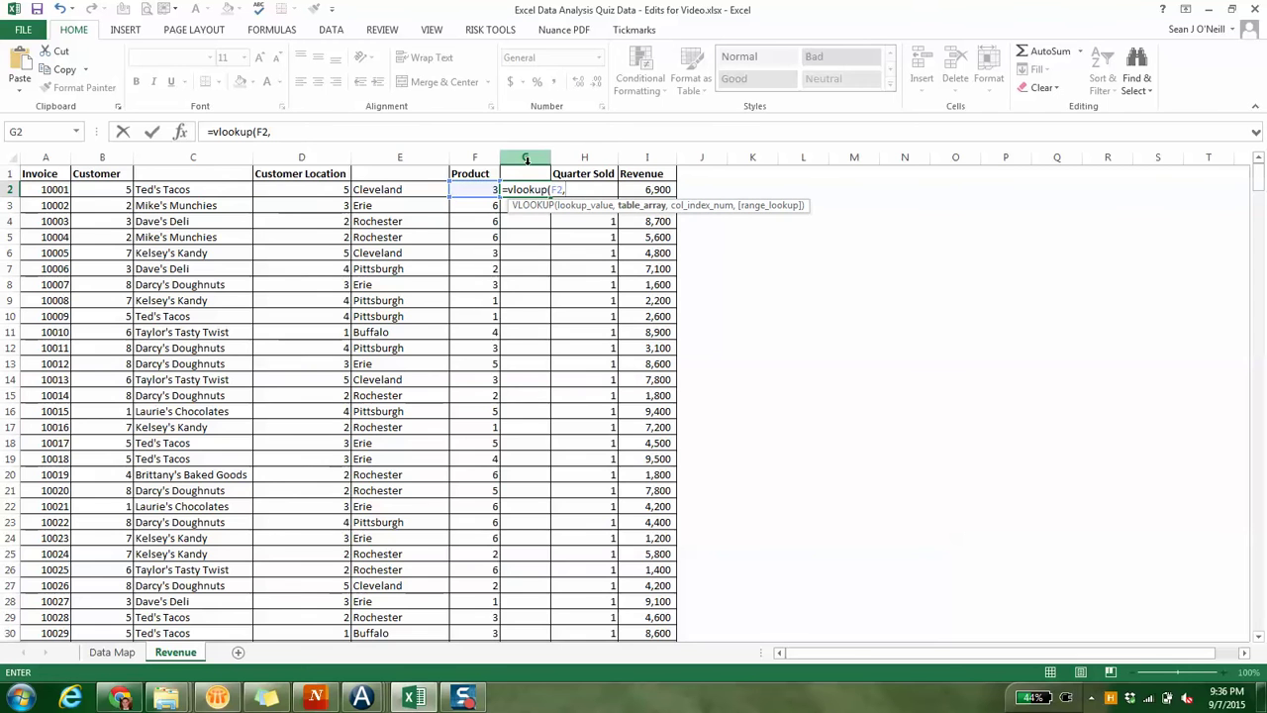
pyautogui.hotkey('ctrl', 'pageup')
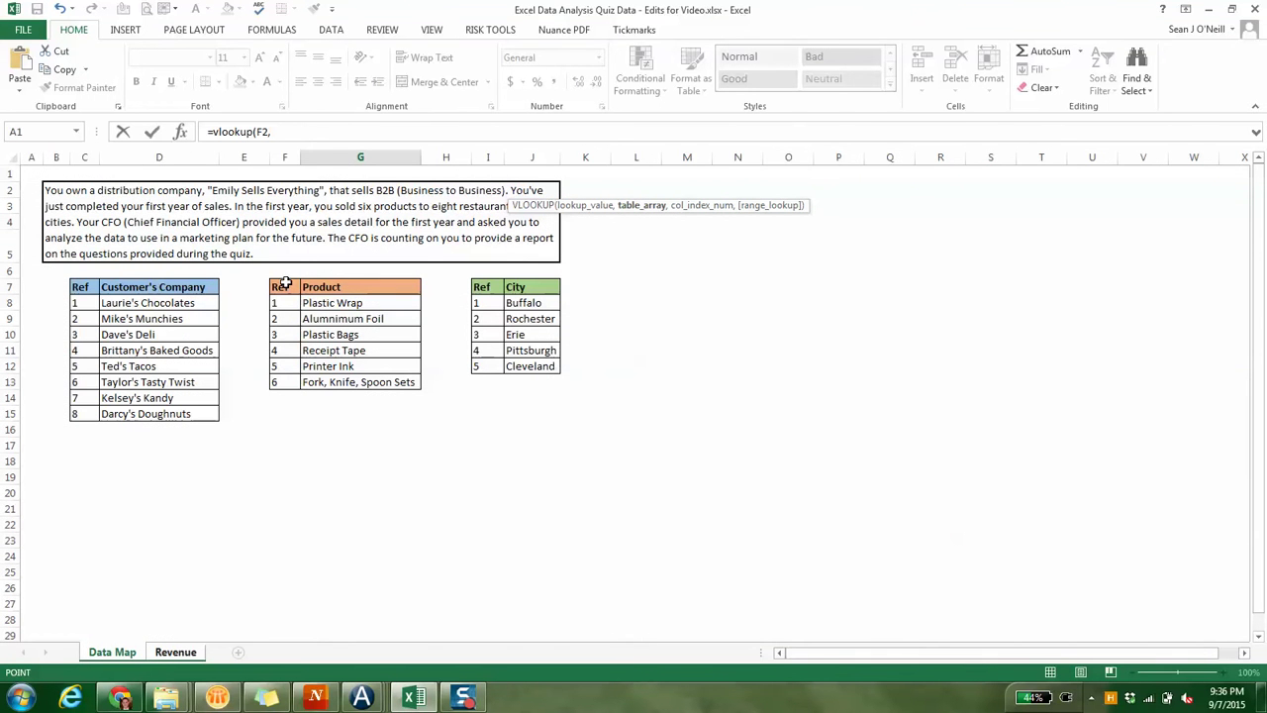
pyautogui.moveTo(374, 421); pyautogui.dragTo(374, 376)
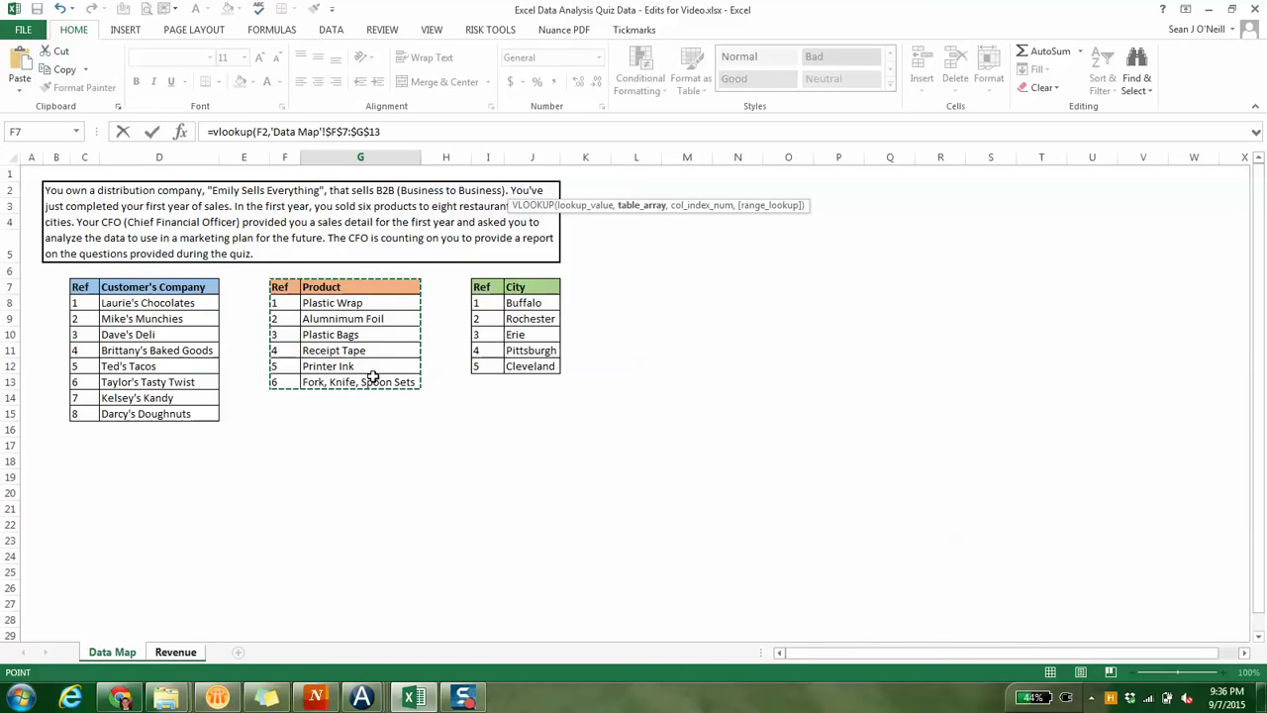
pyautogui.write(',')
pyautogui.write('2,false)')
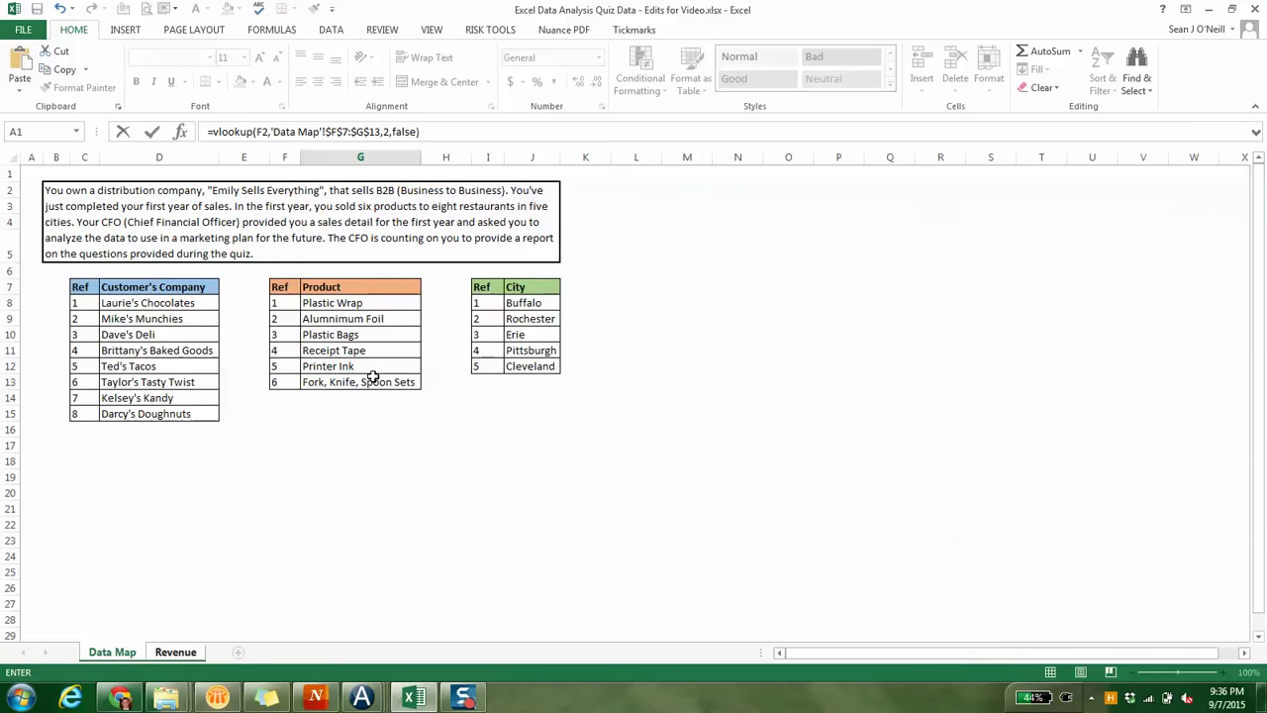
pyautogui.press('Return')
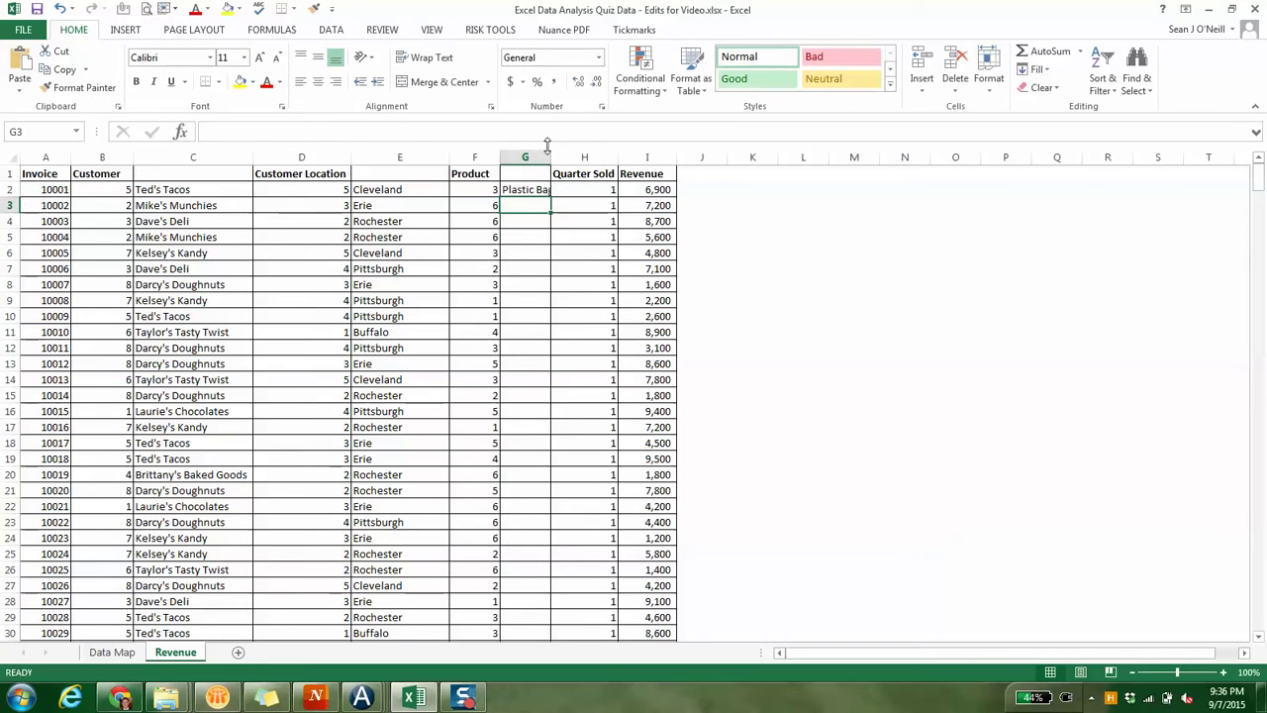
# - Fill the product lookup down column G and AutoFit it to the longest product name
pyautogui.doubleClick(549, 157)
pyautogui.click(546, 189)
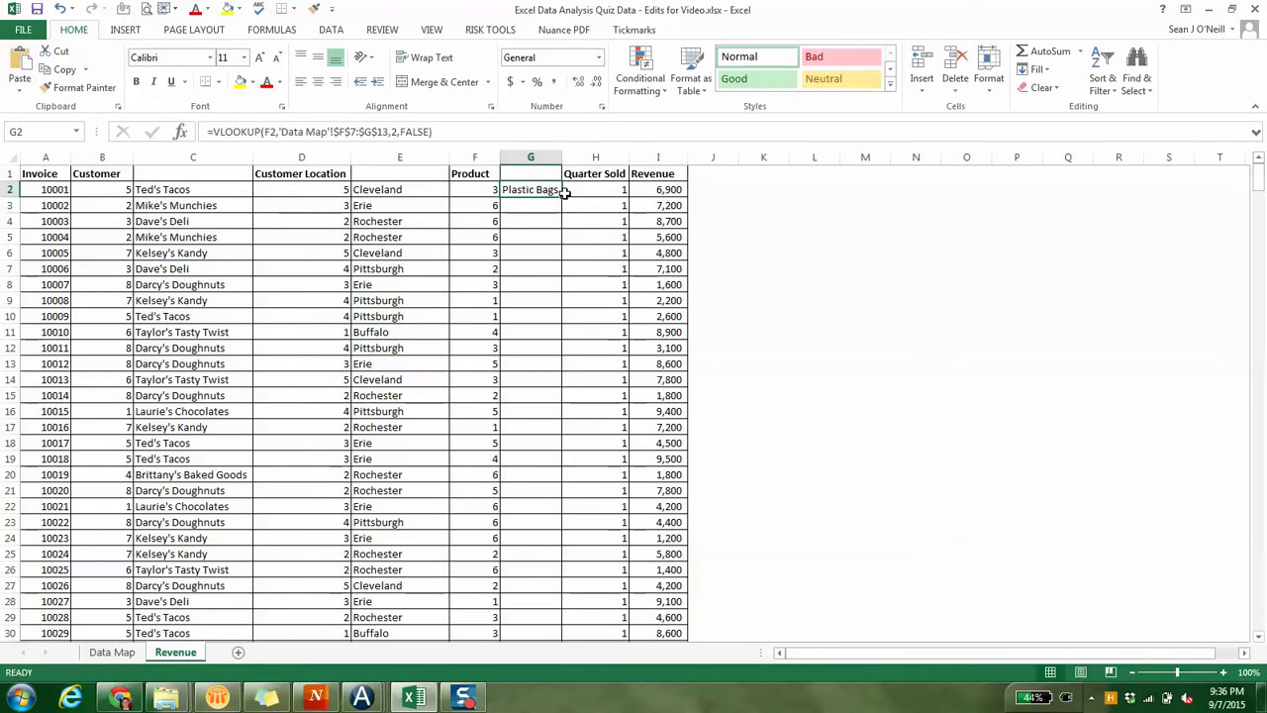
pyautogui.doubleClick(562, 196)
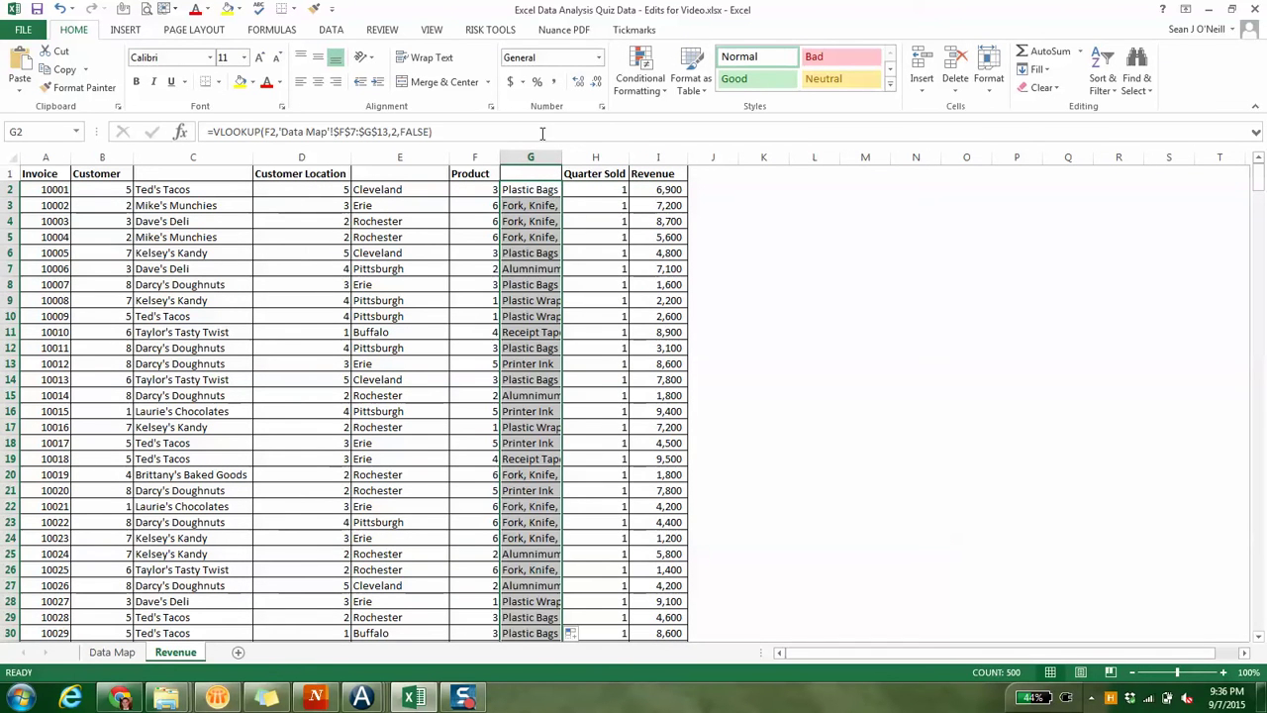
pyautogui.doubleClick(562, 157)
pyautogui.click(554, 220)
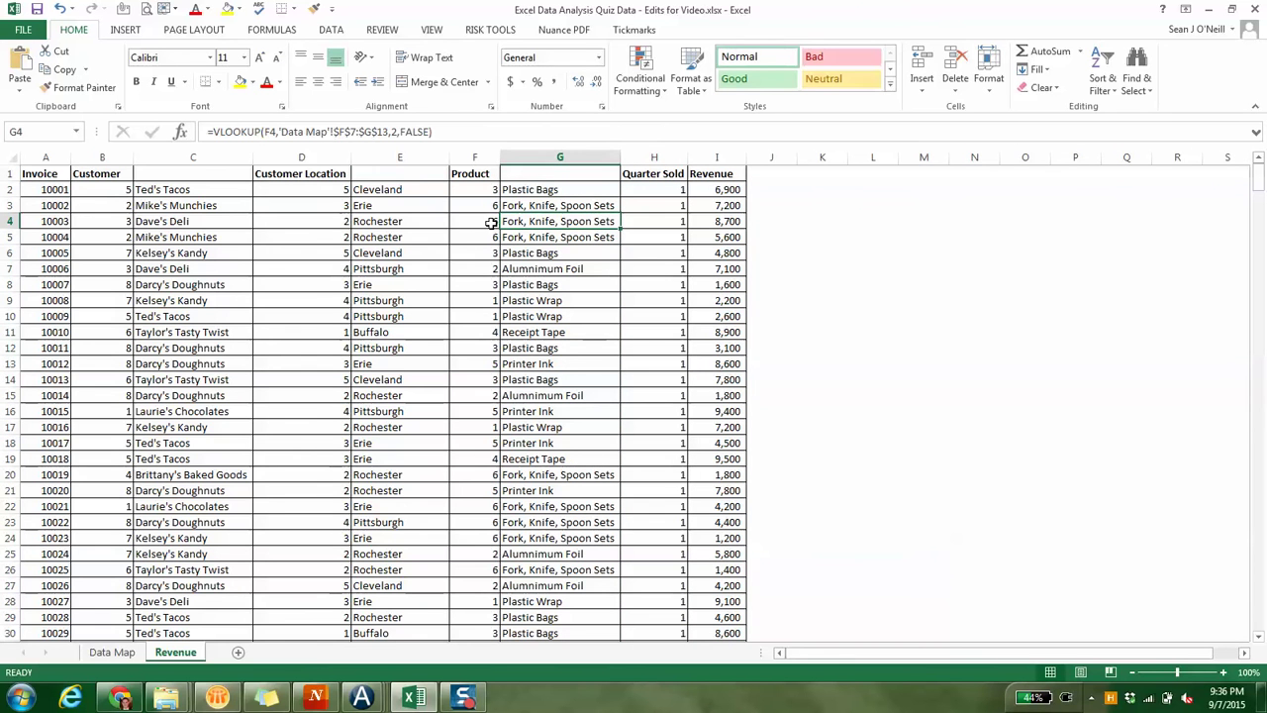
# - Copy the Customer, Customer Location and Product headings from B1, D1, F1 into C1, E1 and G1
pyautogui.click(474, 157)
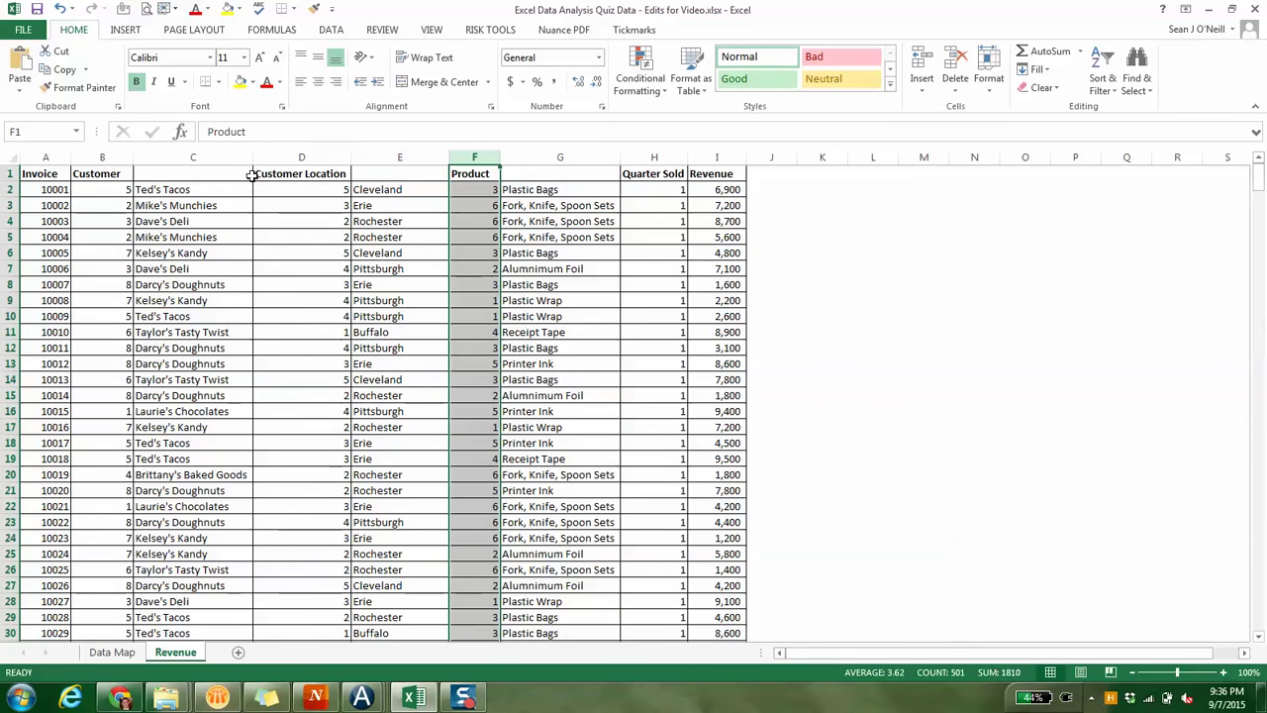
pyautogui.keyDown('ctrl'); pyautogui.click(281, 156); pyautogui.keyUp('ctrl')
pyautogui.keyDown('ctrl'); pyautogui.click(102, 157); pyautogui.keyUp('ctrl')
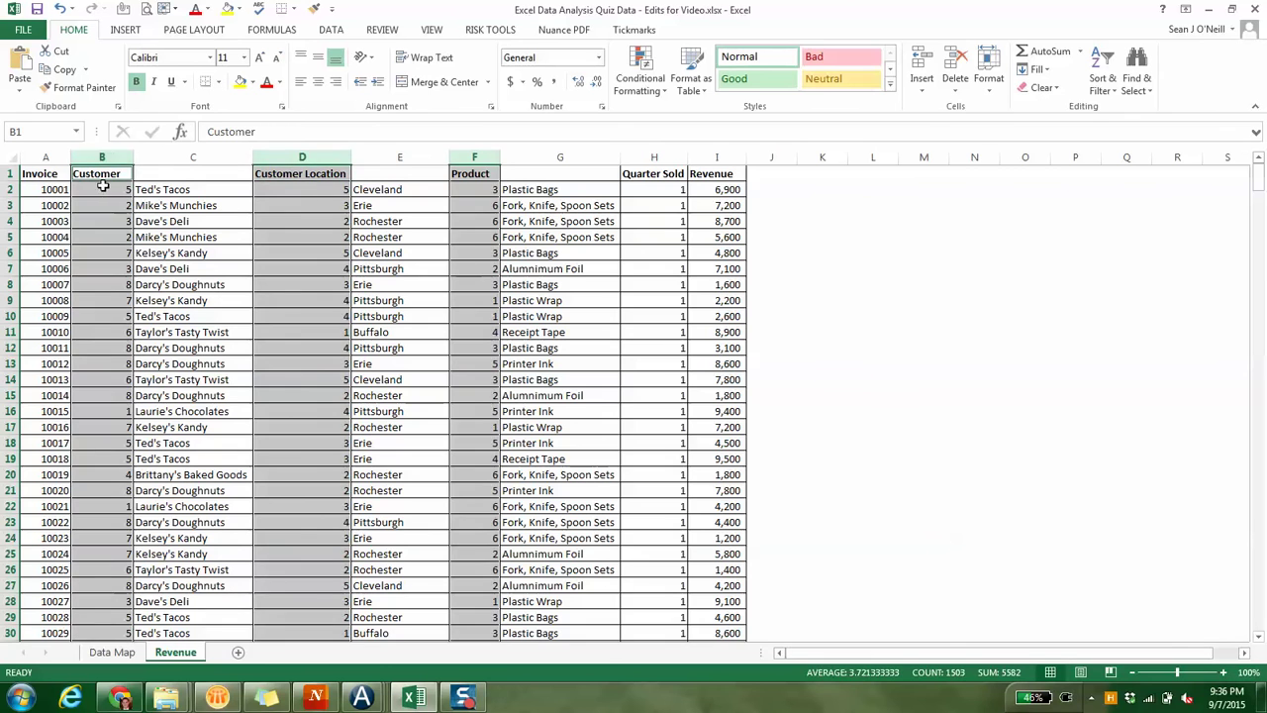
pyautogui.click(103, 178)
pyautogui.hotkey('ctrl', 'c')
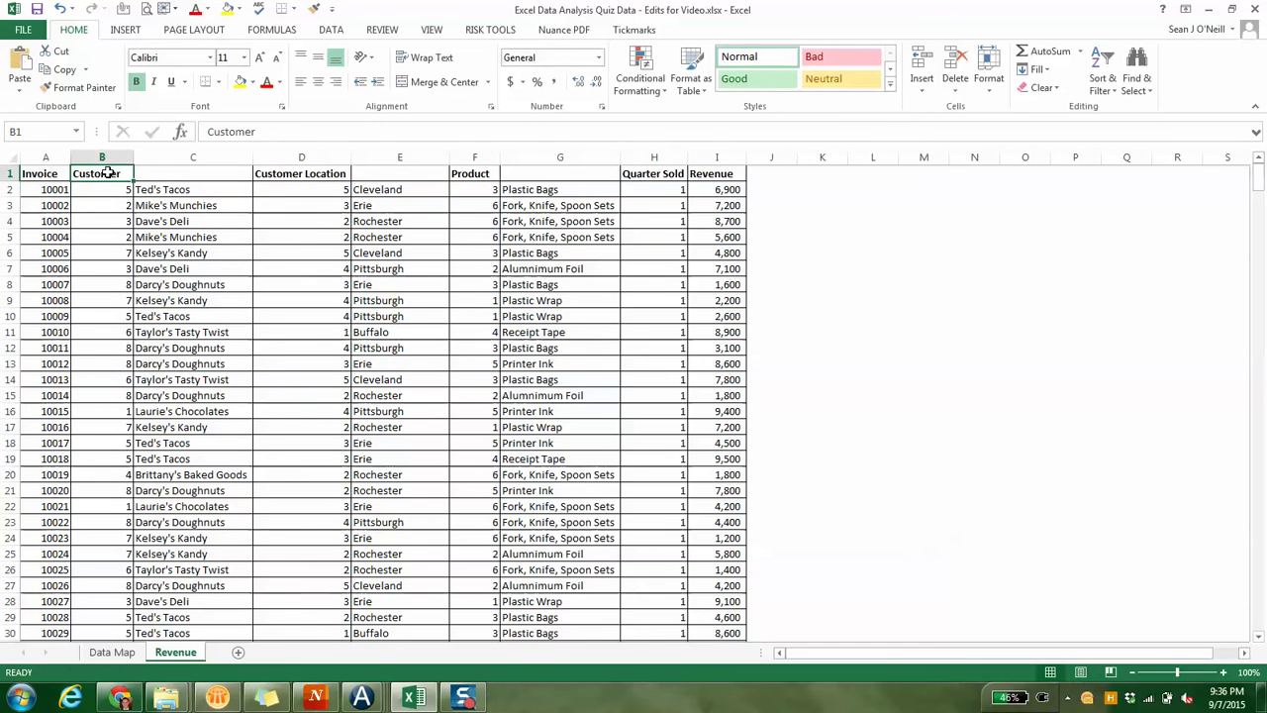
pyautogui.press('Right')
pyautogui.hotkey('ctrl', 'v')
pyautogui.press('Right')
pyautogui.hotkey('ctrl', 'c')
pyautogui.press('Right')
pyautogui.hotkey('ctrl', 'v')
pyautogui.press('Right')
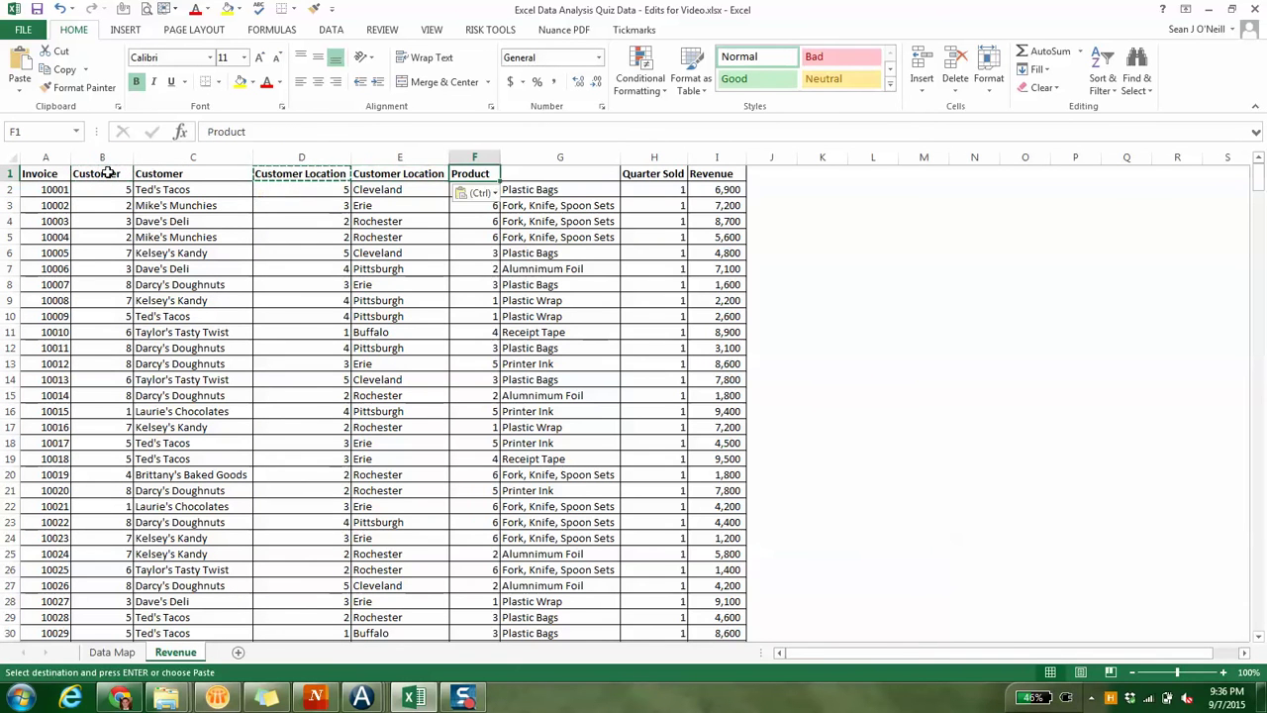
pyautogui.hotkey('ctrl', 'c')
pyautogui.press('Right')
pyautogui.hotkey('ctrl', 'v')
# - Clear the old headings from F1, D1 and B1, leaving the code columns unlabelled
pyautogui.press('Left')
pyautogui.press('Delete')
pyautogui.press('Left')
pyautogui.press('Left')
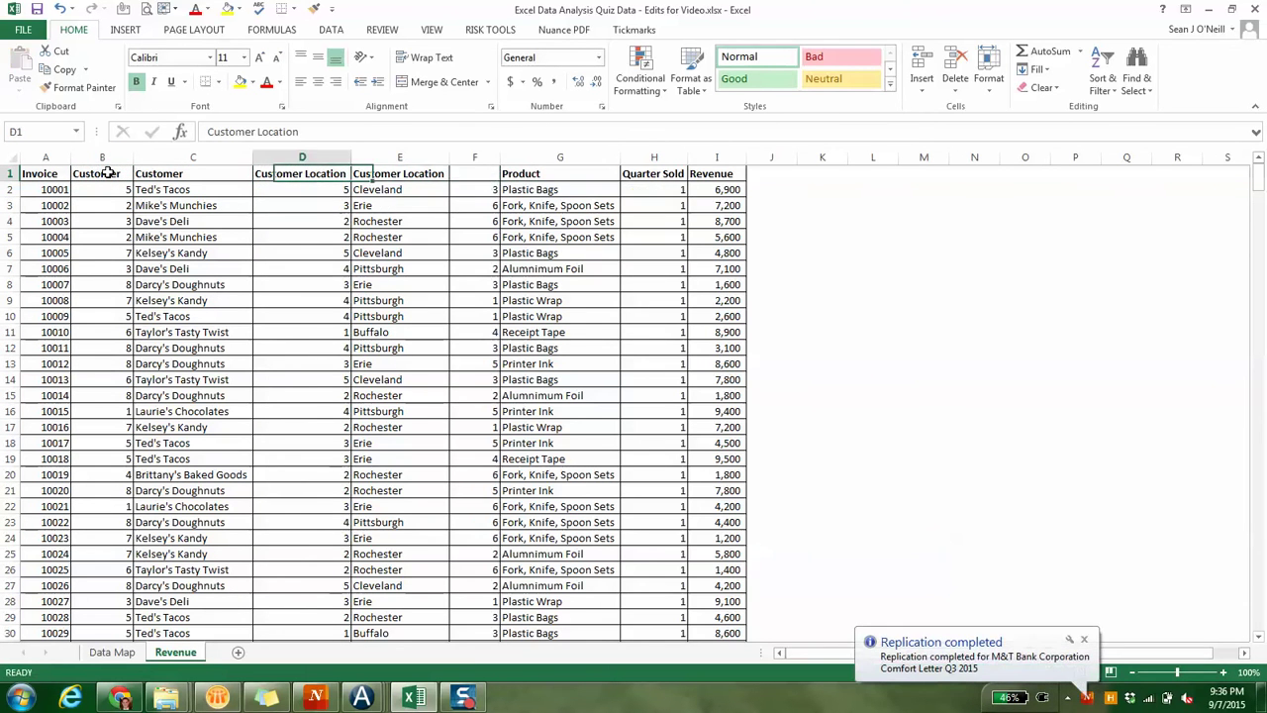
pyautogui.press('Left')
pyautogui.press('Right')
pyautogui.press('Delete')
pyautogui.press('Left')
pyautogui.press('Left')
pyautogui.press('Delete')
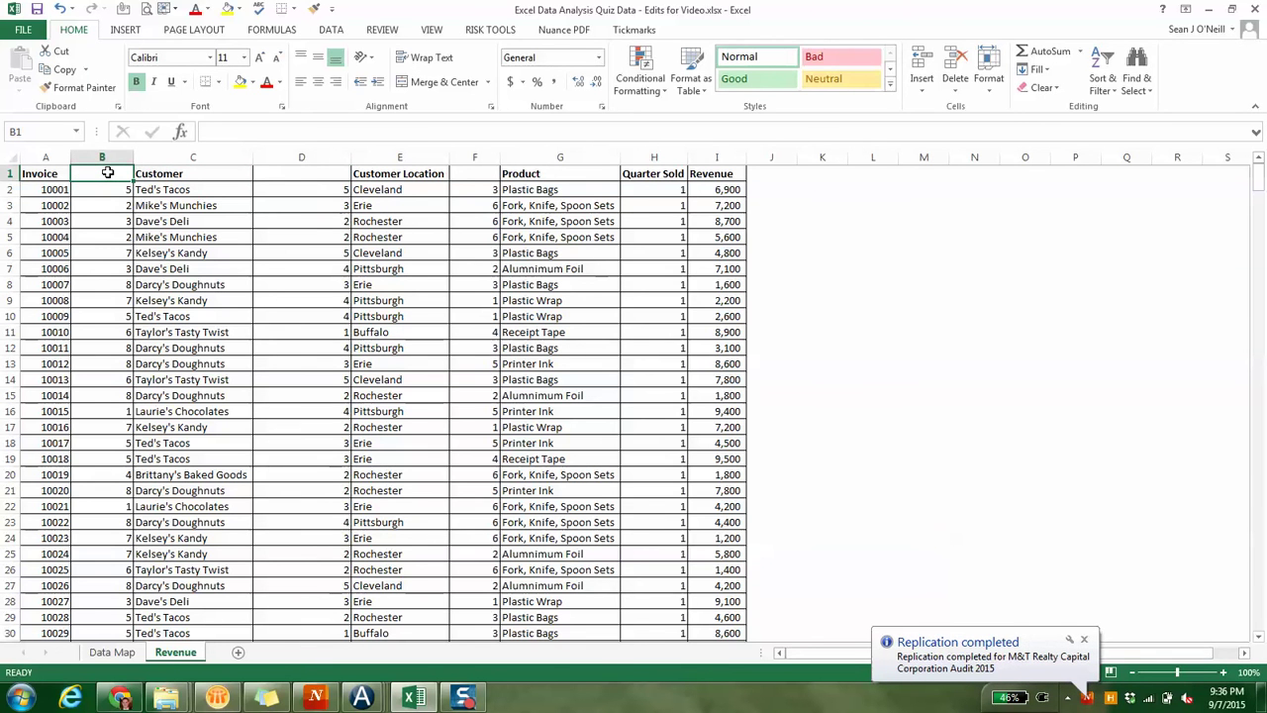
# - Inspect the Customer lookup formulas in C2 and C4, then delete and restore code column B
pyautogui.click(153, 176)
pyautogui.hotkey('ctrl', 'space')
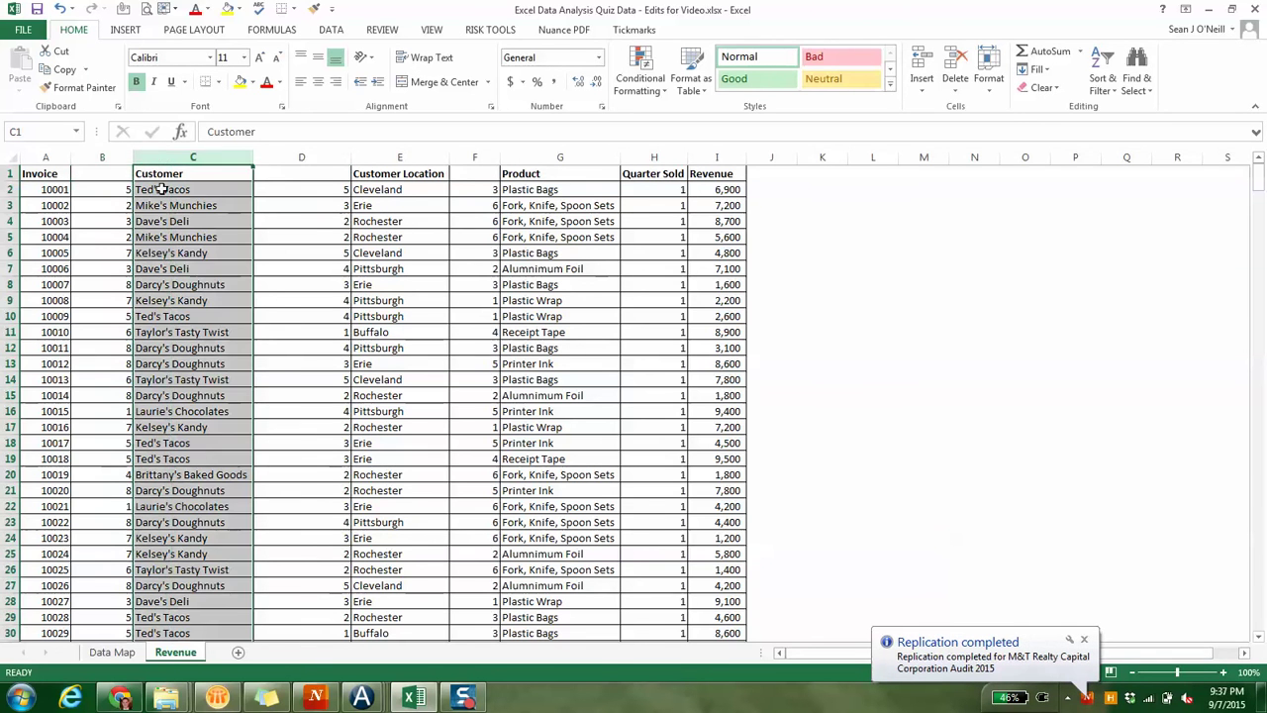
pyautogui.click(161, 189)
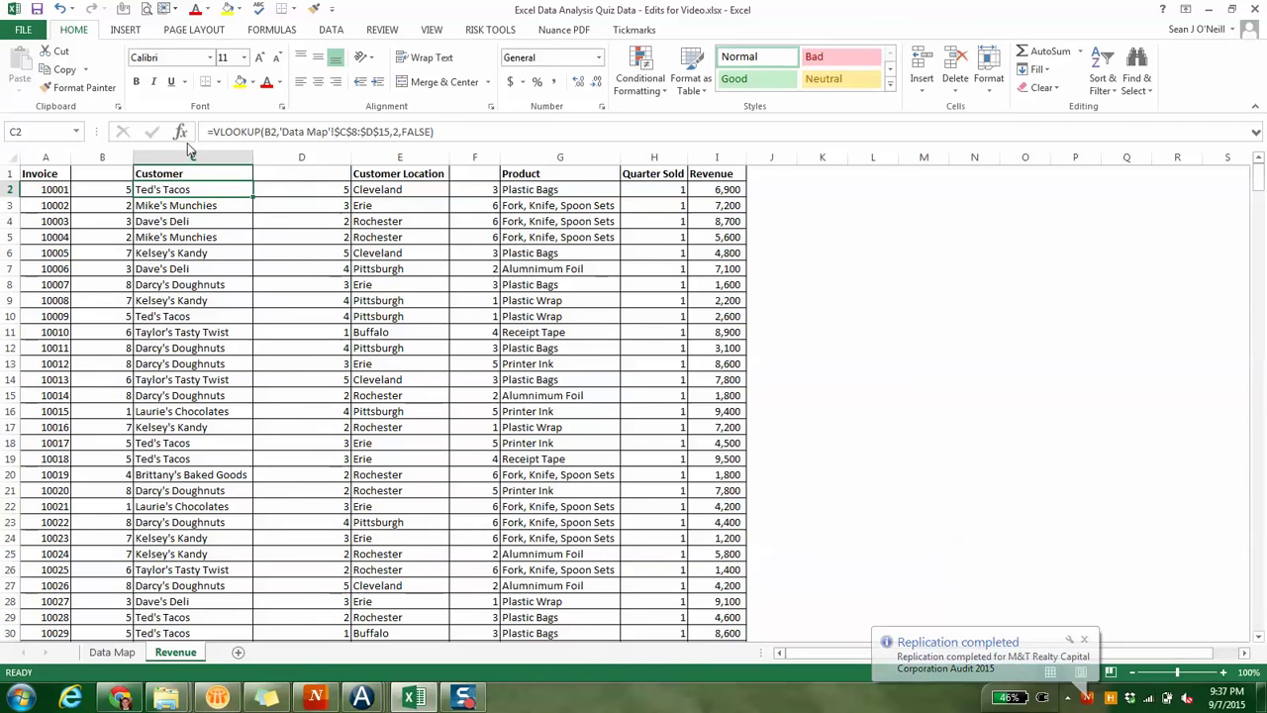
pyautogui.click(172, 221)
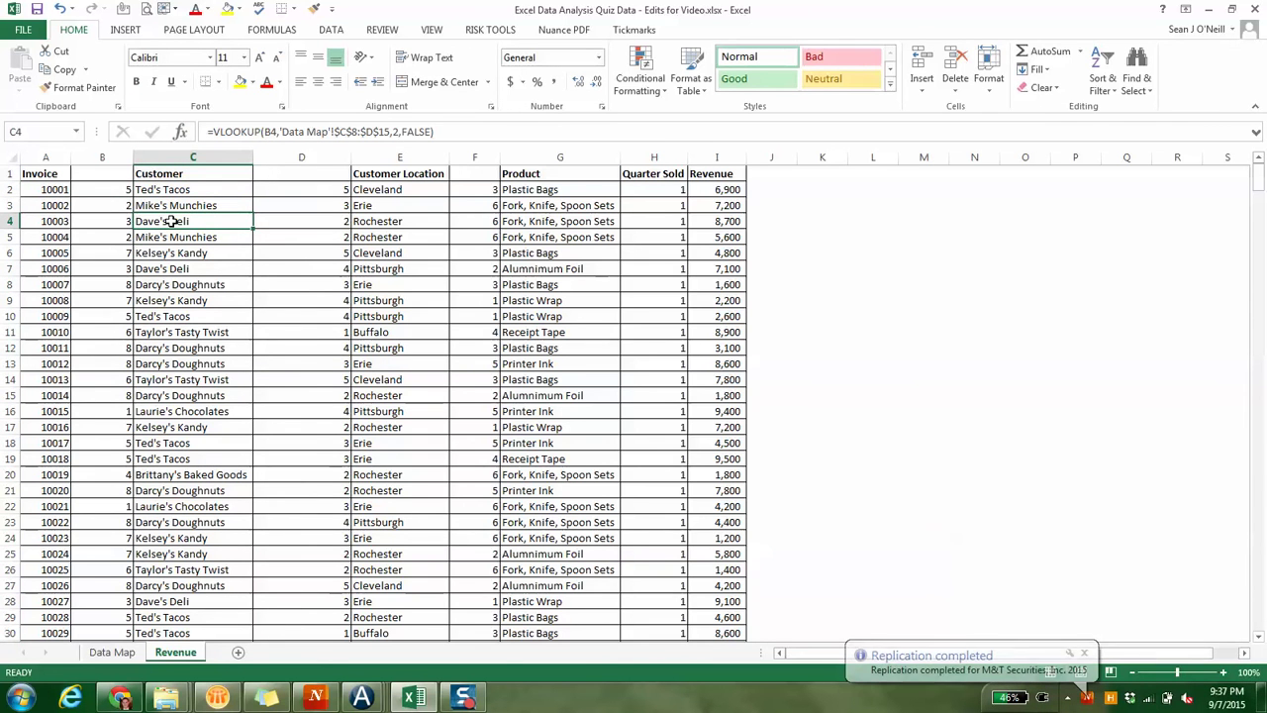
pyautogui.click(98, 159)
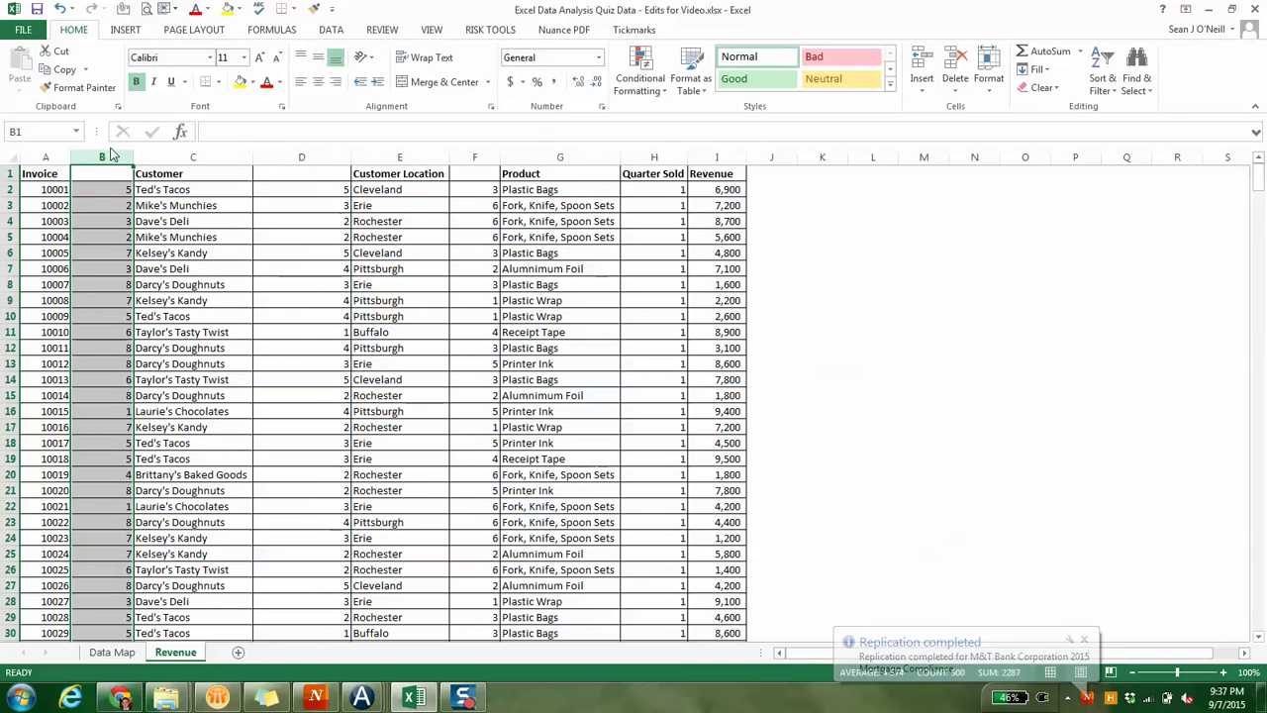
pyautogui.hotkey('ctrl', '-')
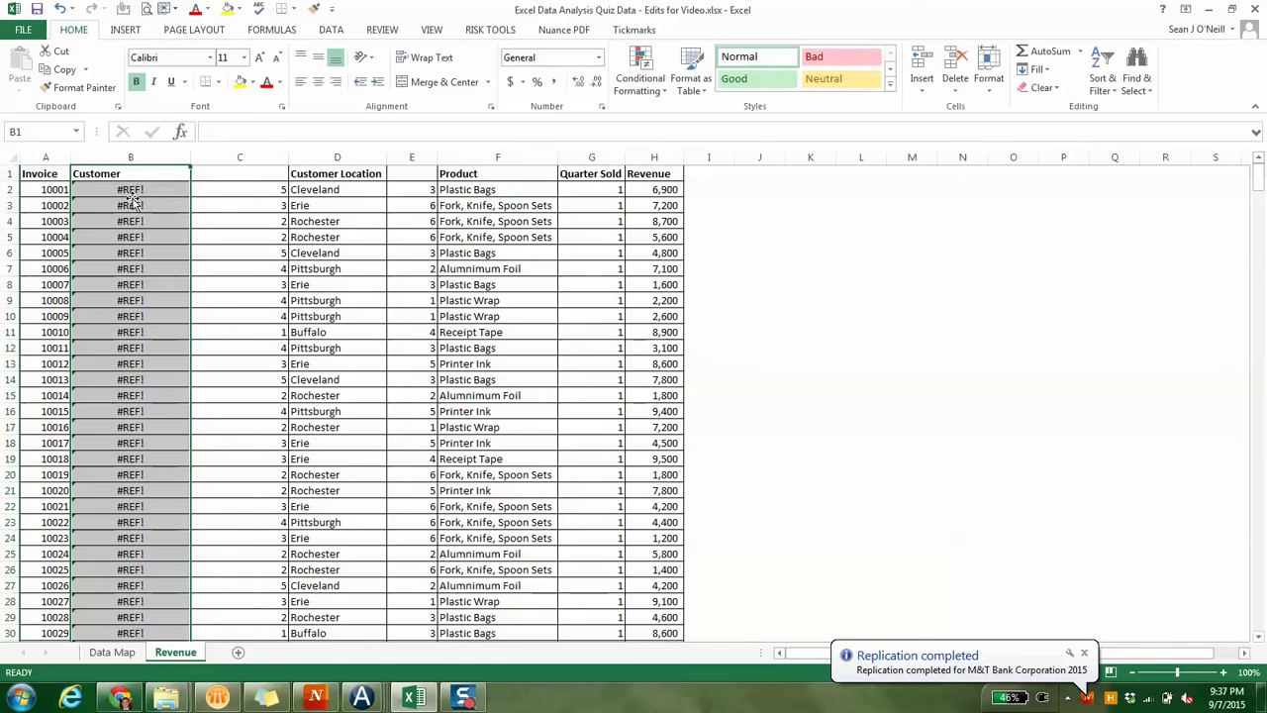
pyautogui.hotkey('ctrl', 'z')
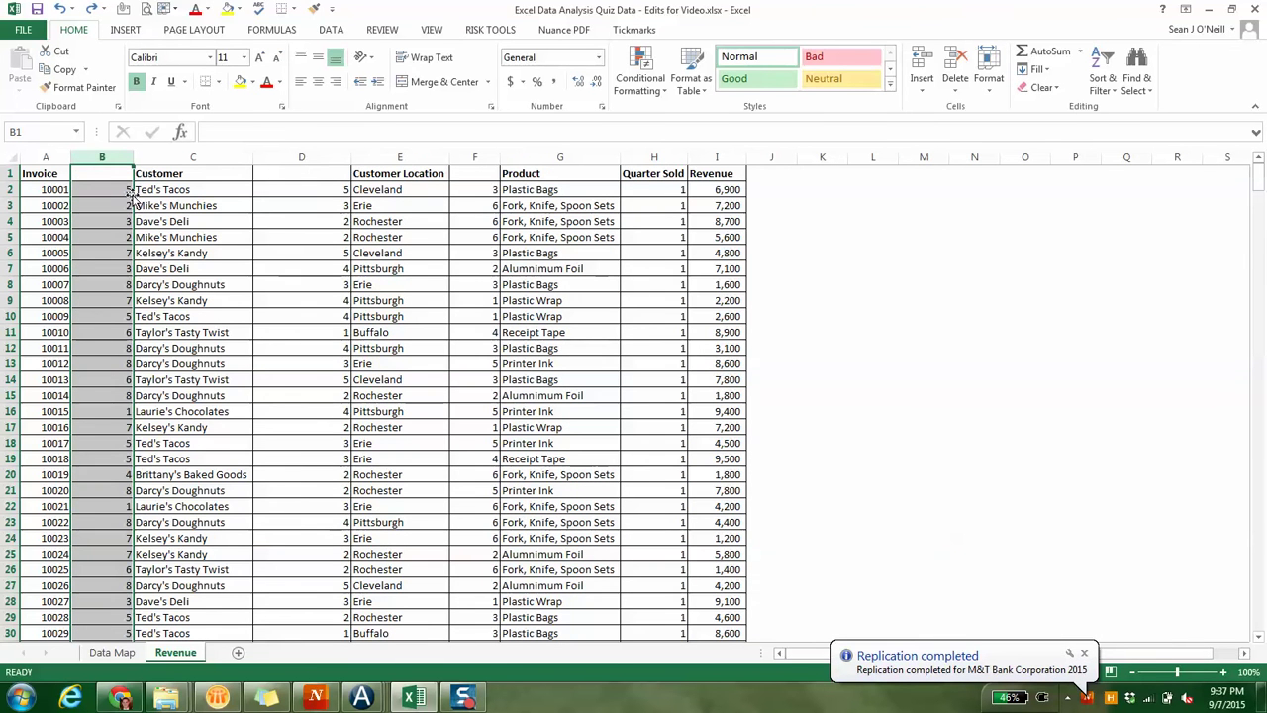
# - Copy column C and paste it over itself as values only
pyautogui.click(182, 156)
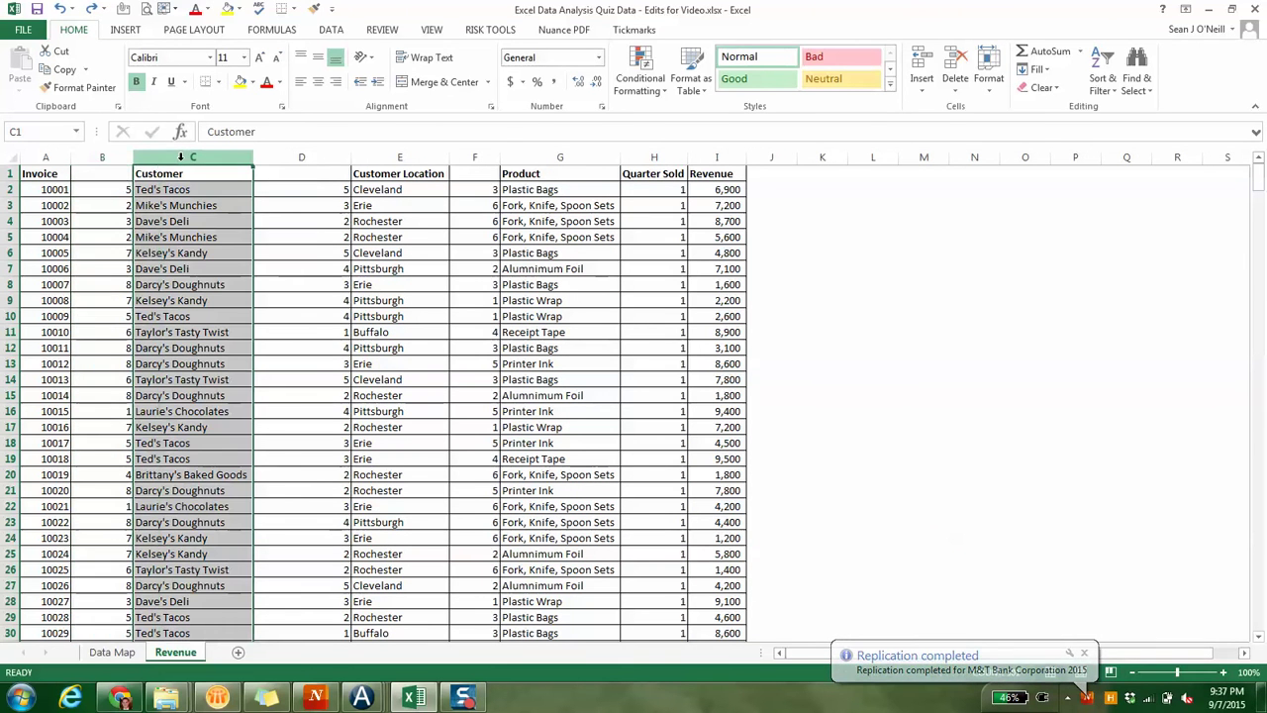
pyautogui.hotkey('ctrl', 'c')
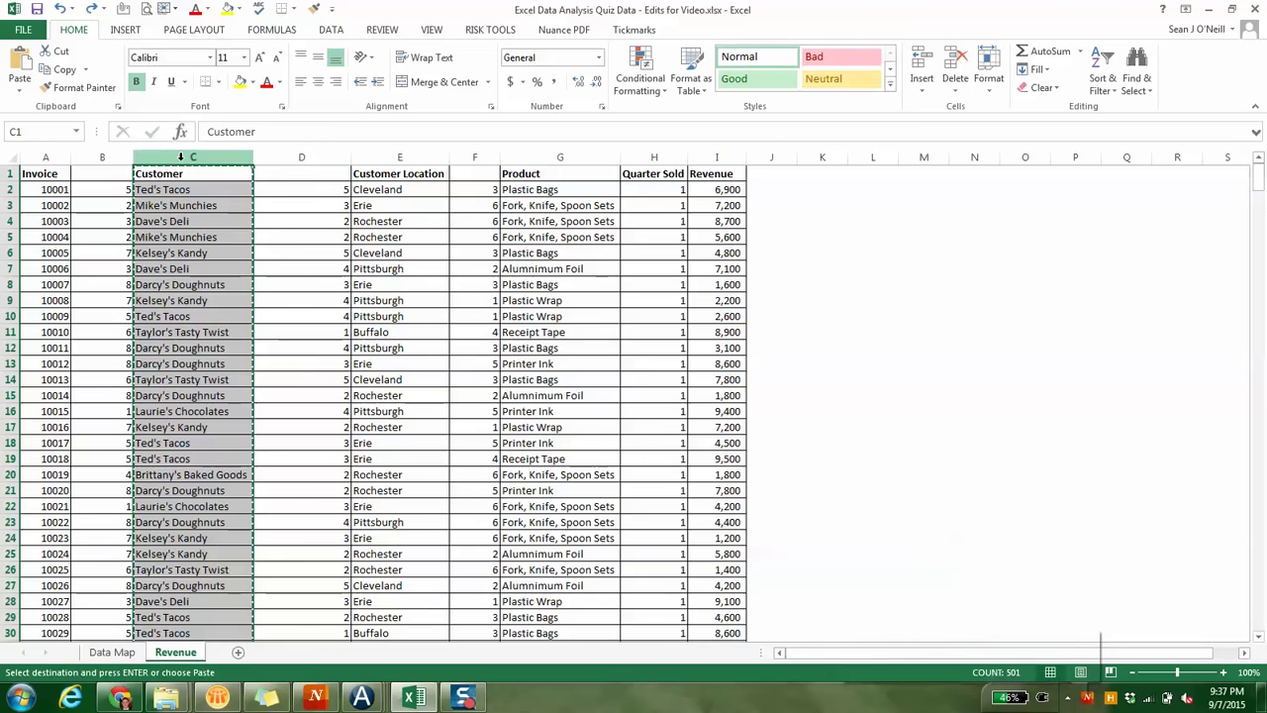
pyautogui.rightClick(183, 158)
pyautogui.moveTo(228, 251)
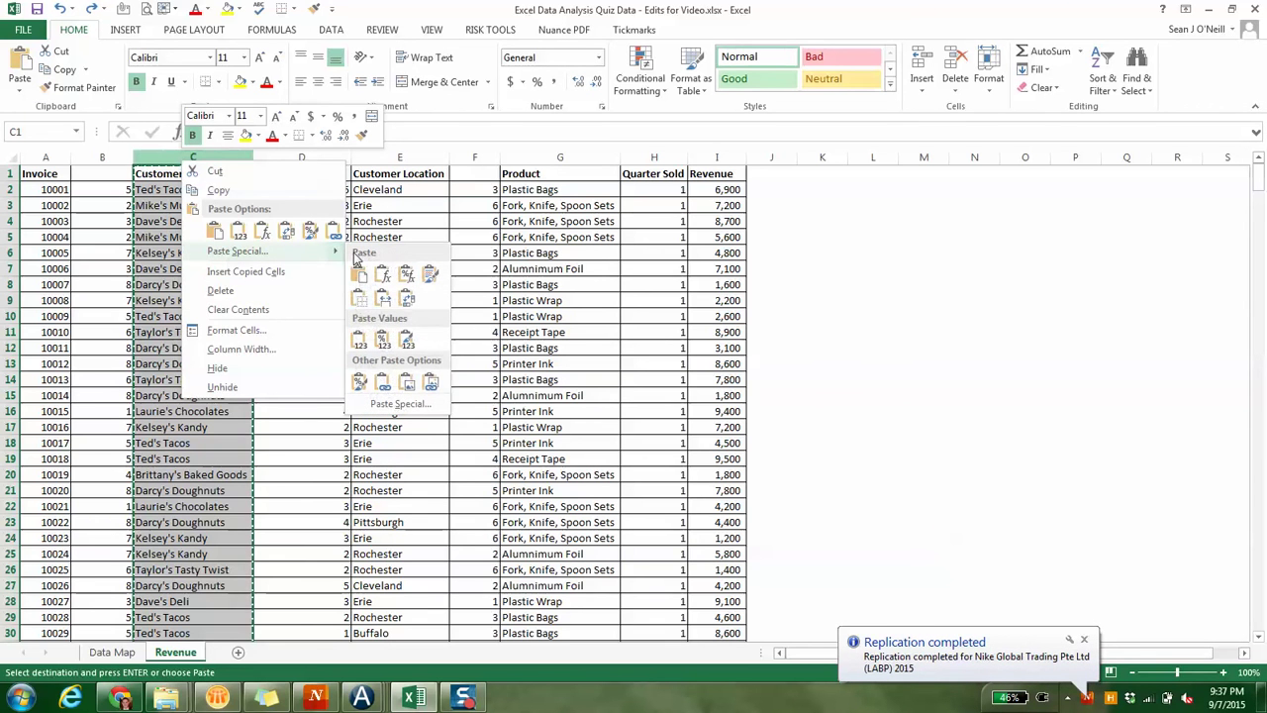
pyautogui.click(359, 340)
pyautogui.click(359, 340)
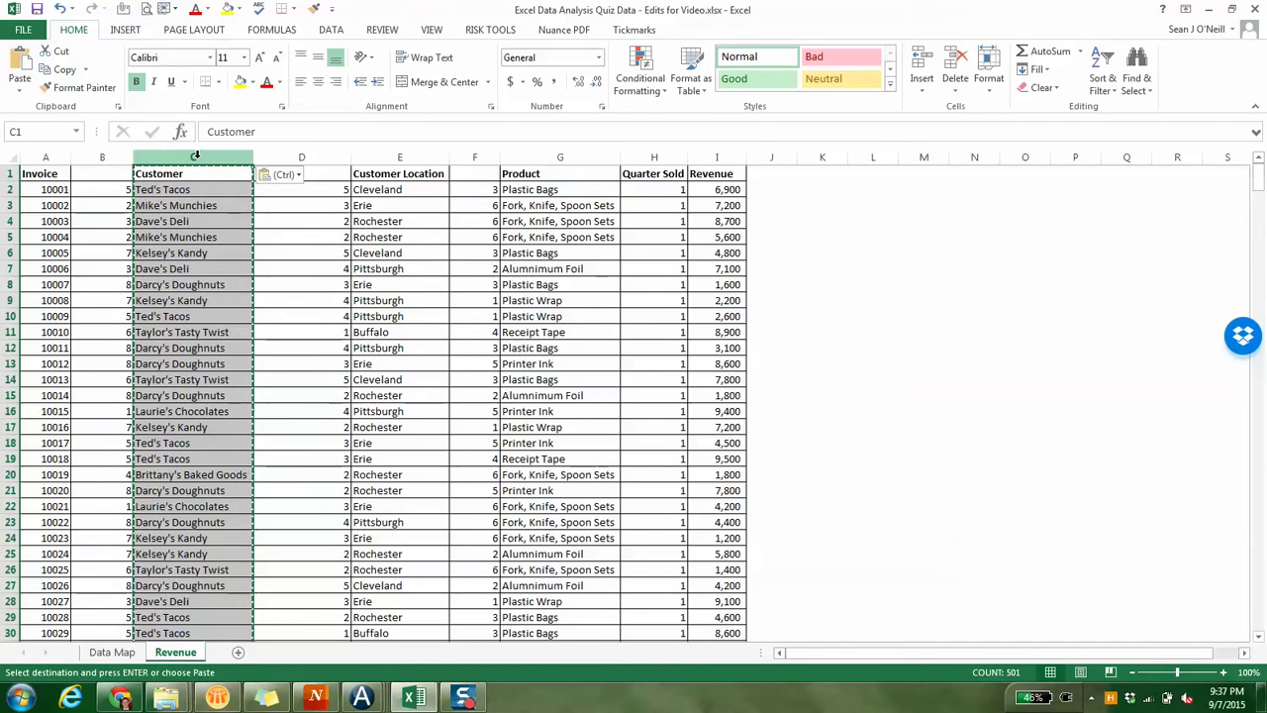
pyautogui.press('ctrl')
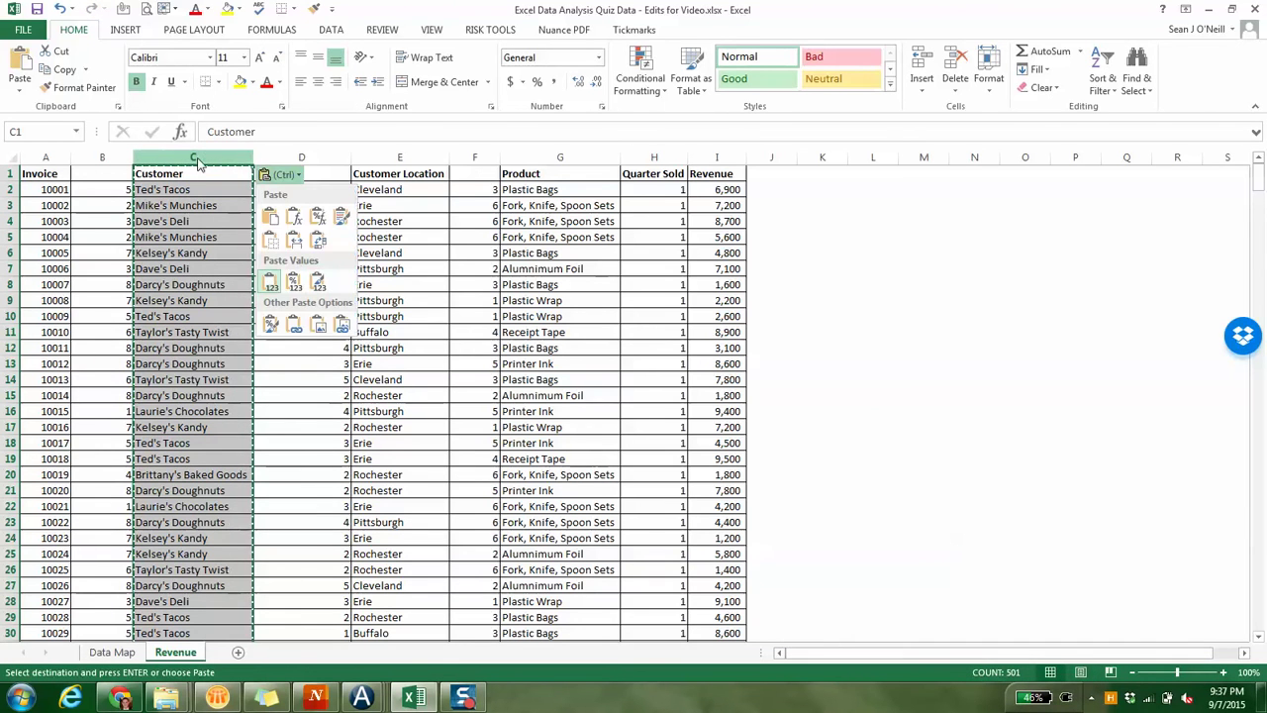
# - Confirm C5 now holds the plain text Mike's Munchies instead of a VLOOKUP
pyautogui.click(215, 239)
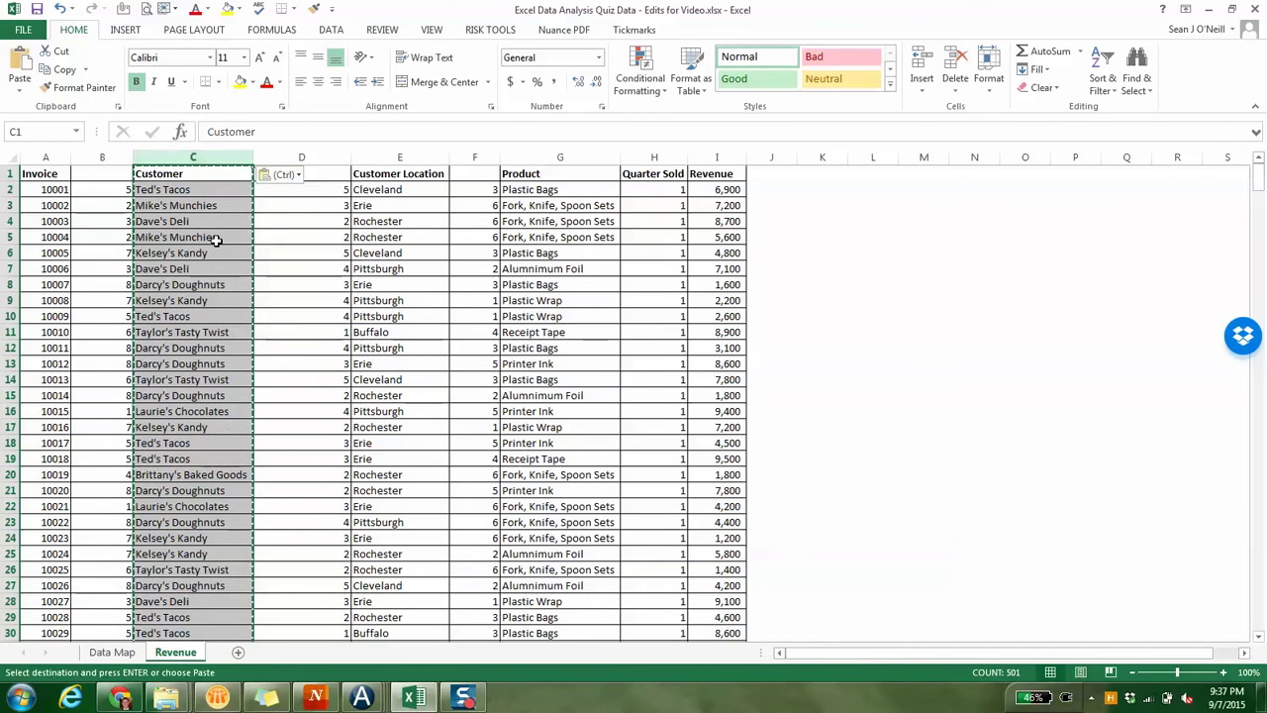
pyautogui.doubleClick(212, 131)
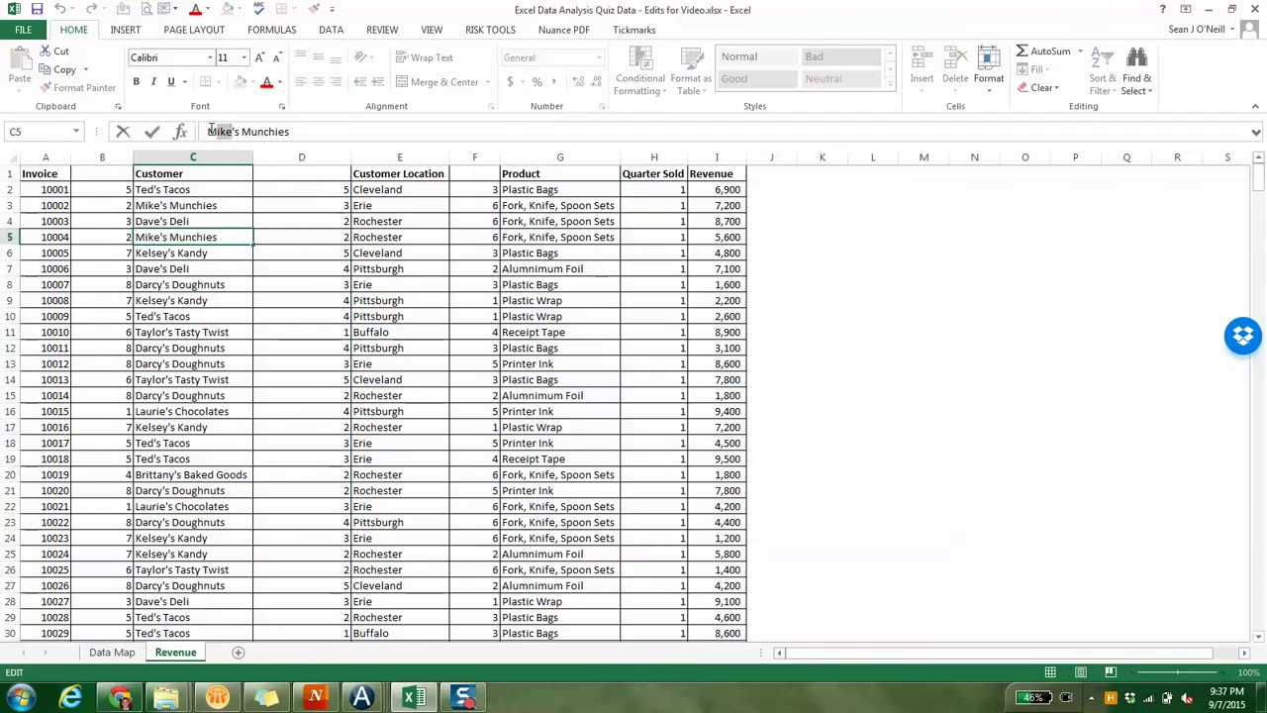
pyautogui.click(211, 131)
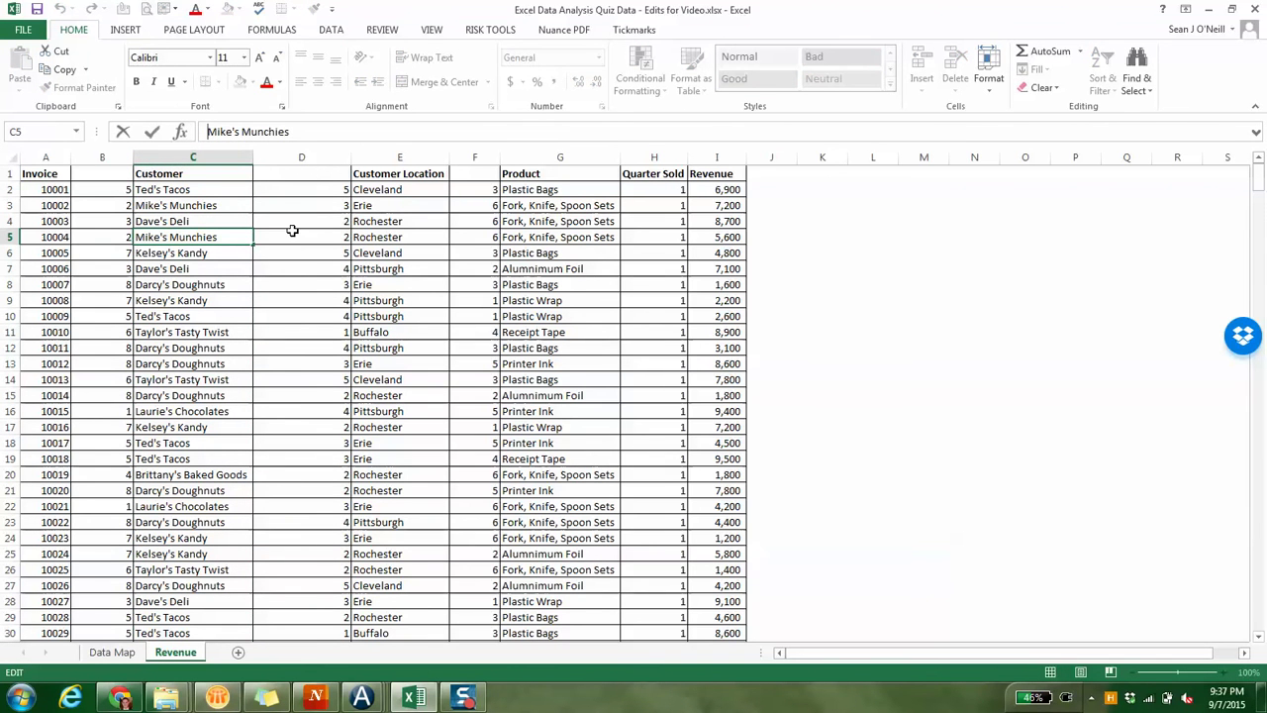
pyautogui.click(292, 230)
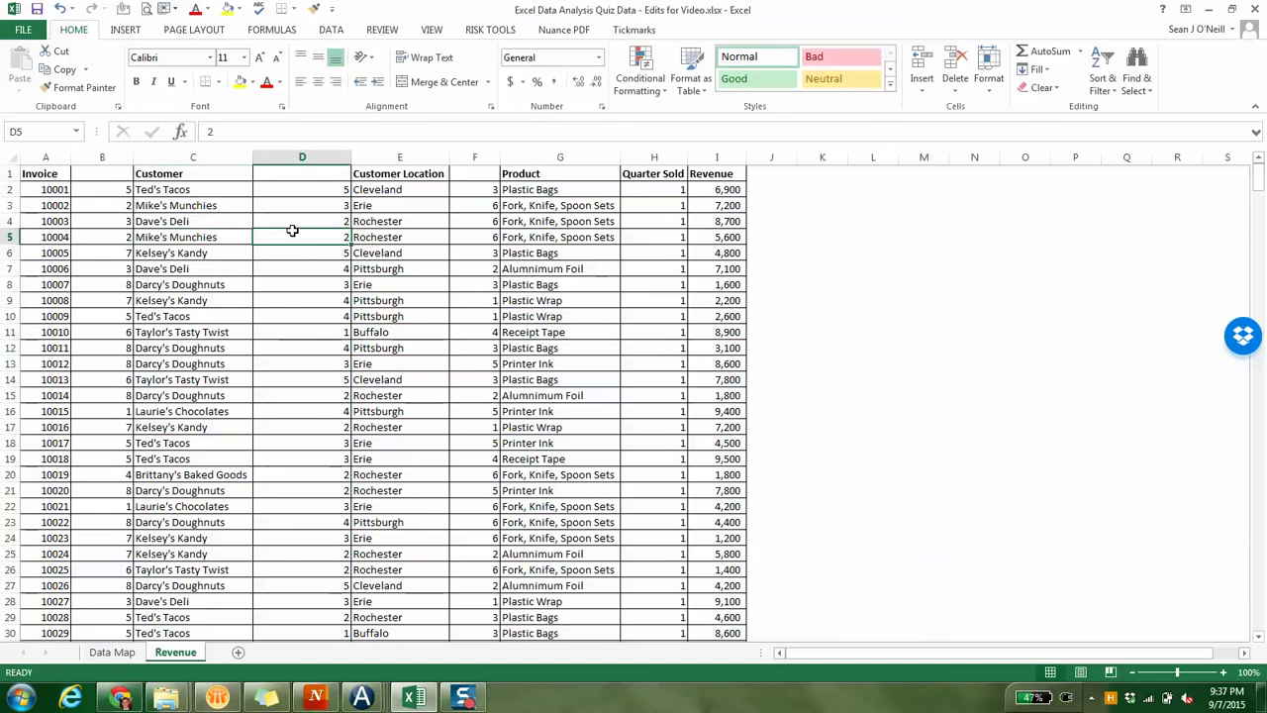
pyautogui.press('Right')
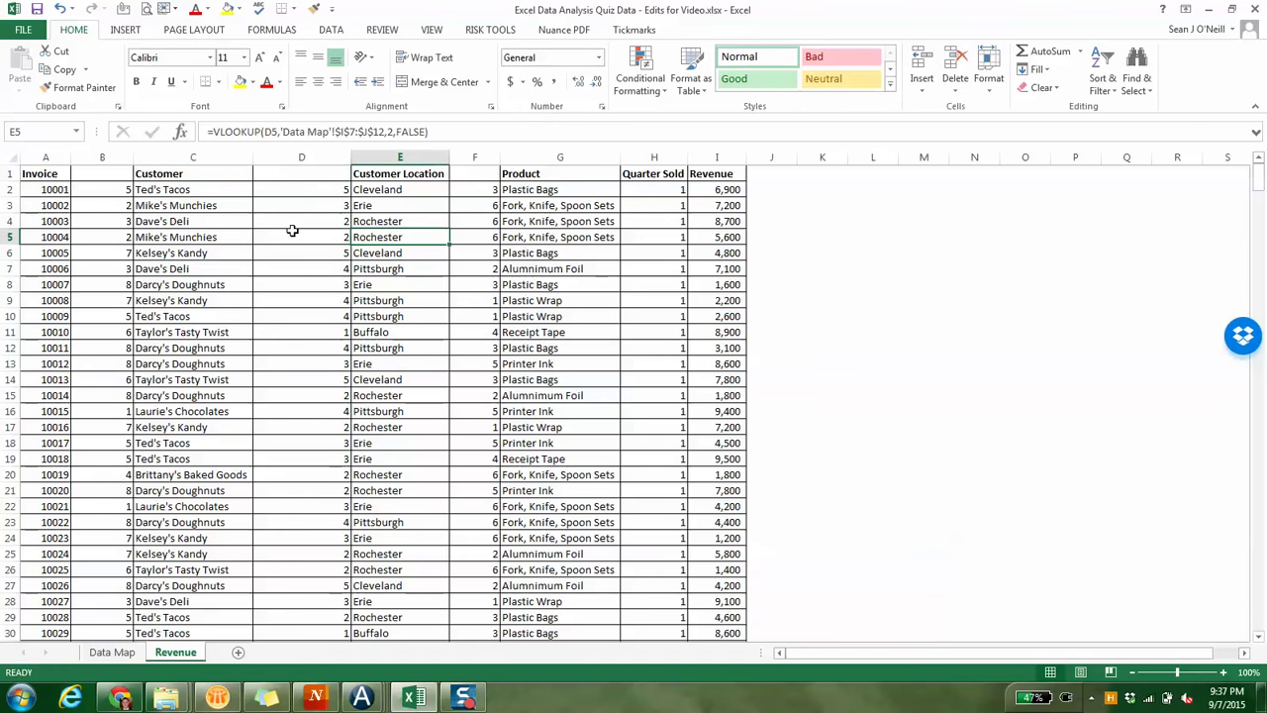
# - Copy column E and Paste Special it back as Values, so E2 reads Cleveland
pyautogui.click(365, 150)
pyautogui.hotkey('ctrl', 'c')
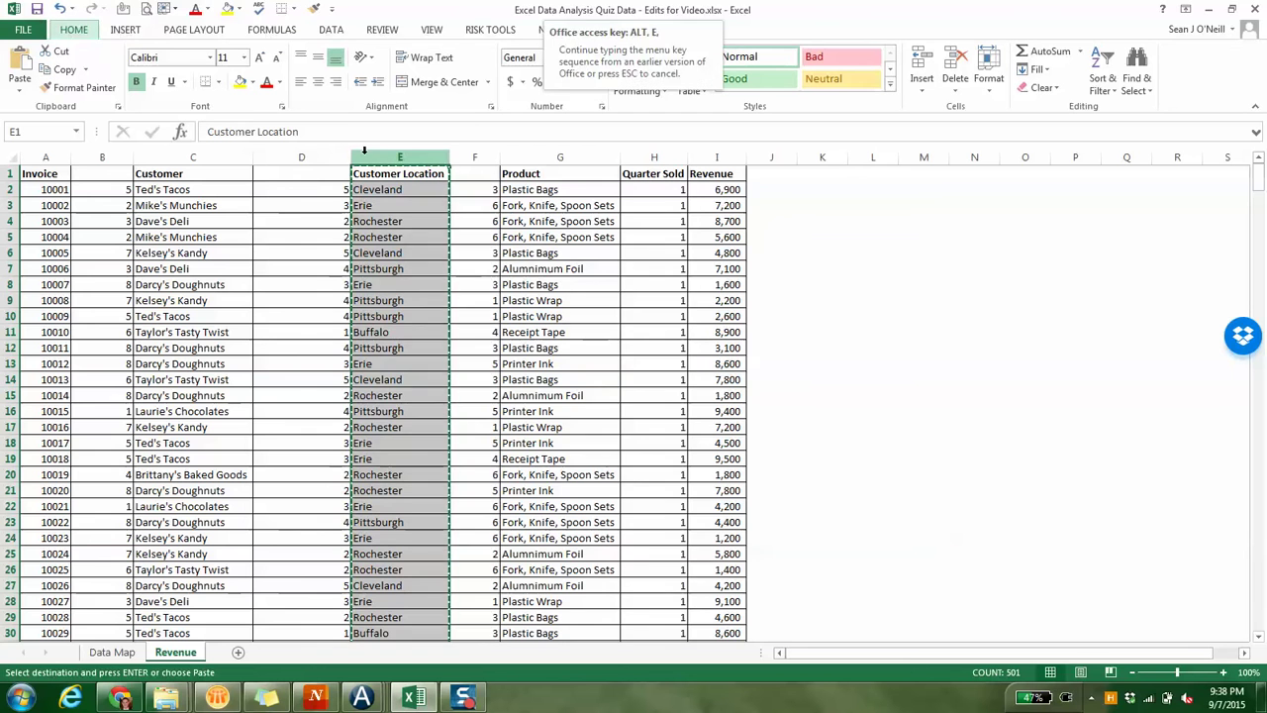
pyautogui.hotkey('ctrl', 'alt', 'v')
pyautogui.press('v')
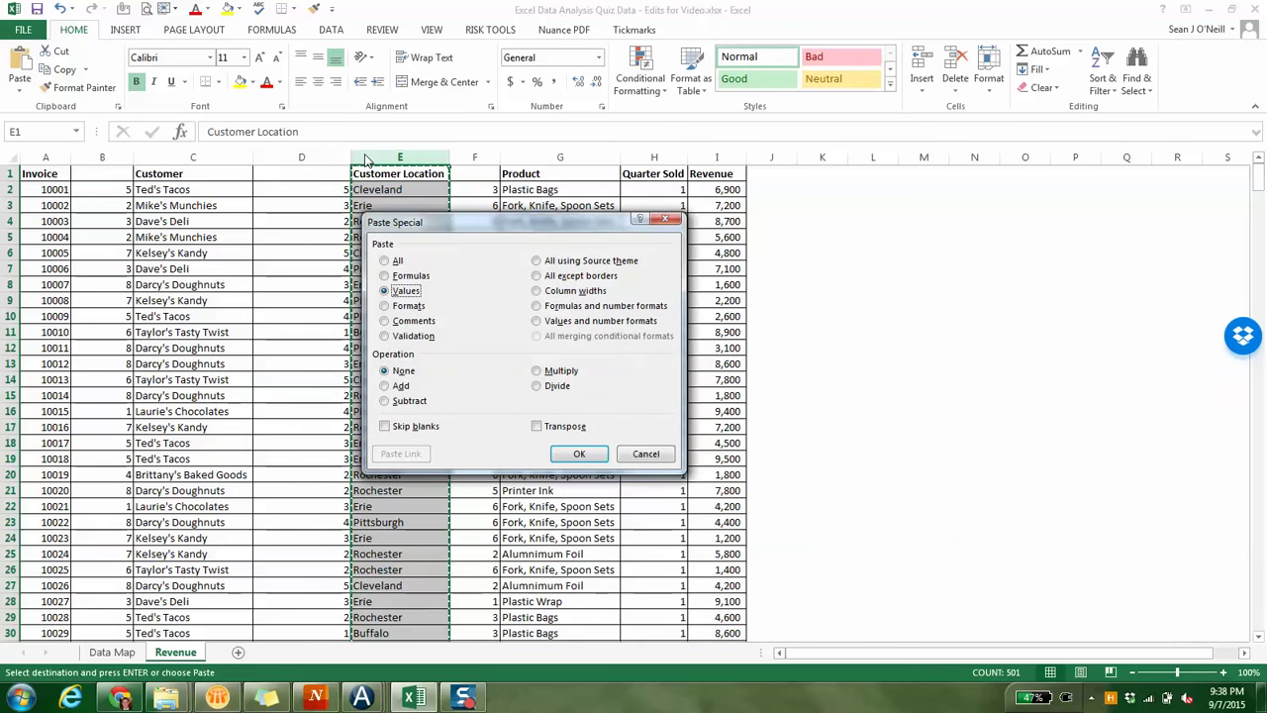
pyautogui.press('Return')
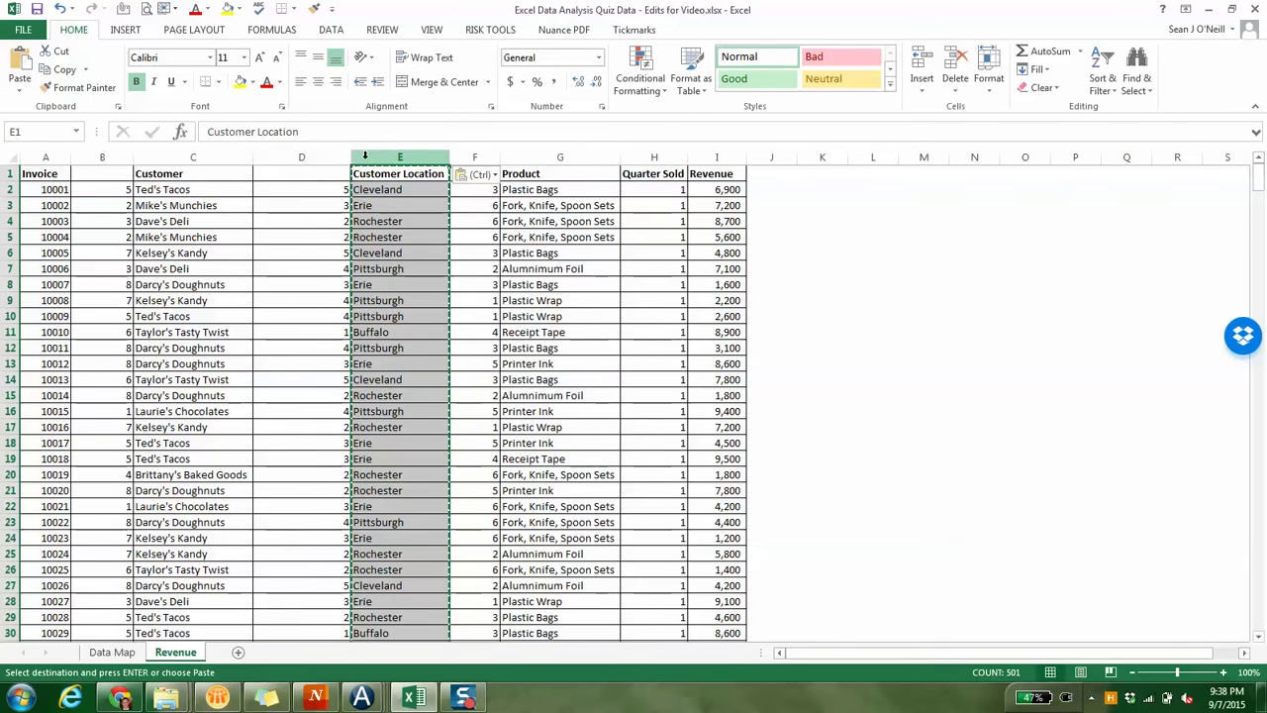
pyautogui.click(376, 189)
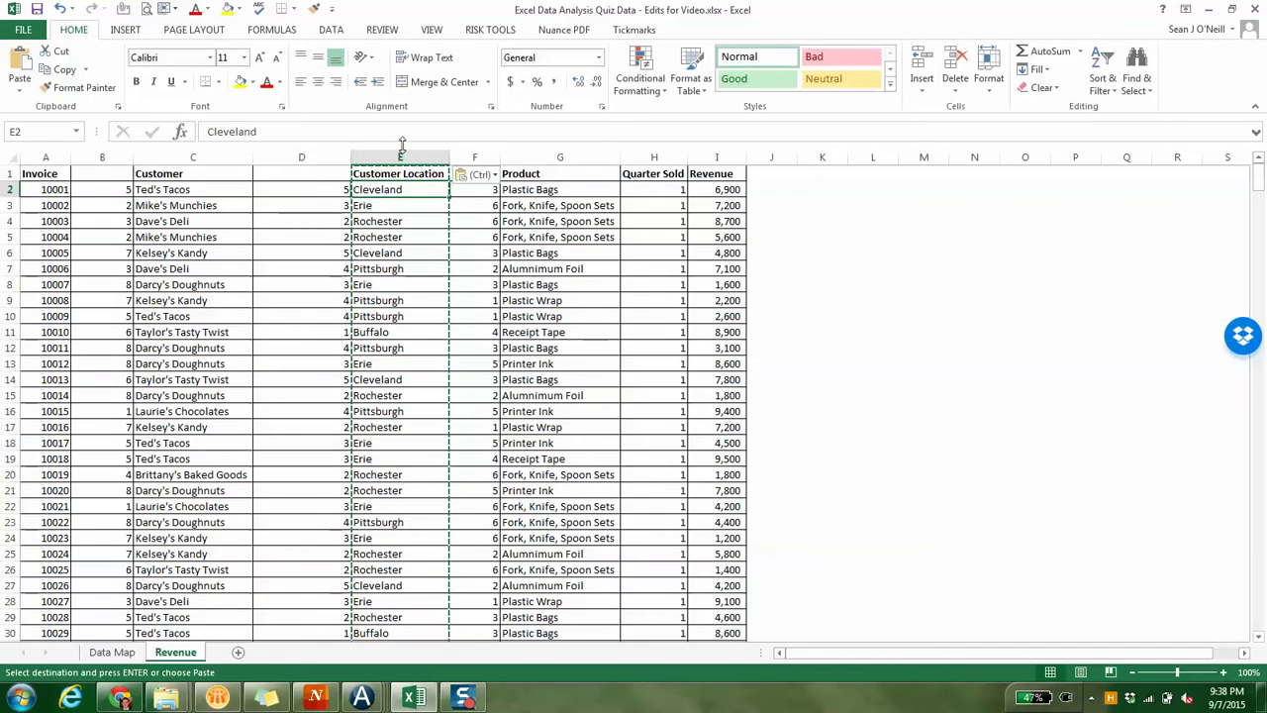
pyautogui.click(399, 156)
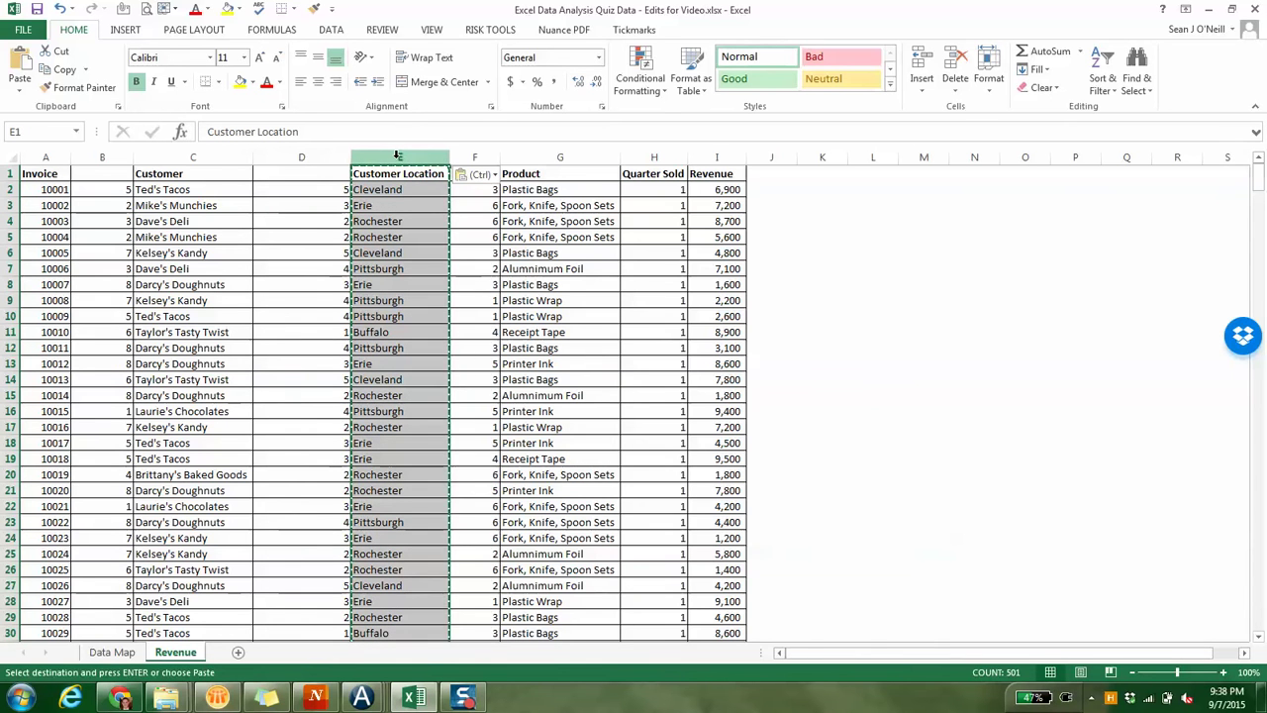
# - Copy the Product column and inspect the VLOOKUP formula in G6
pyautogui.click(522, 159)
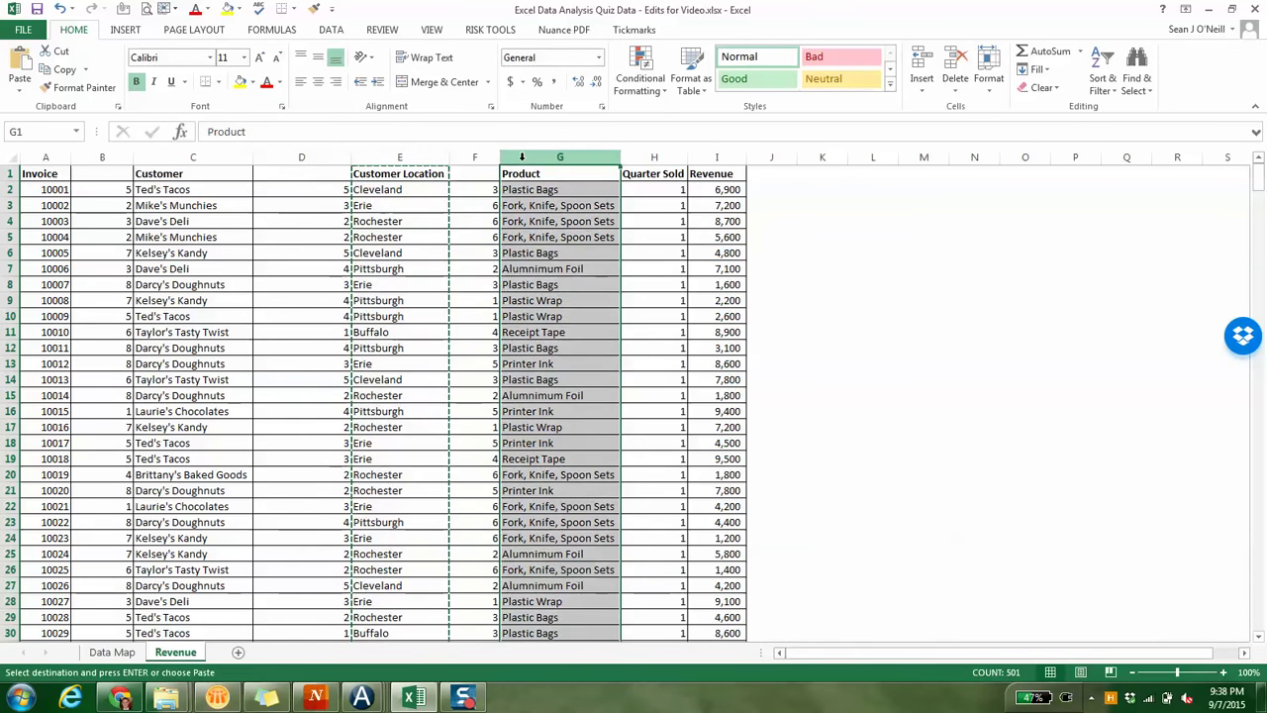
pyautogui.hotkey('ctrl', 'c')
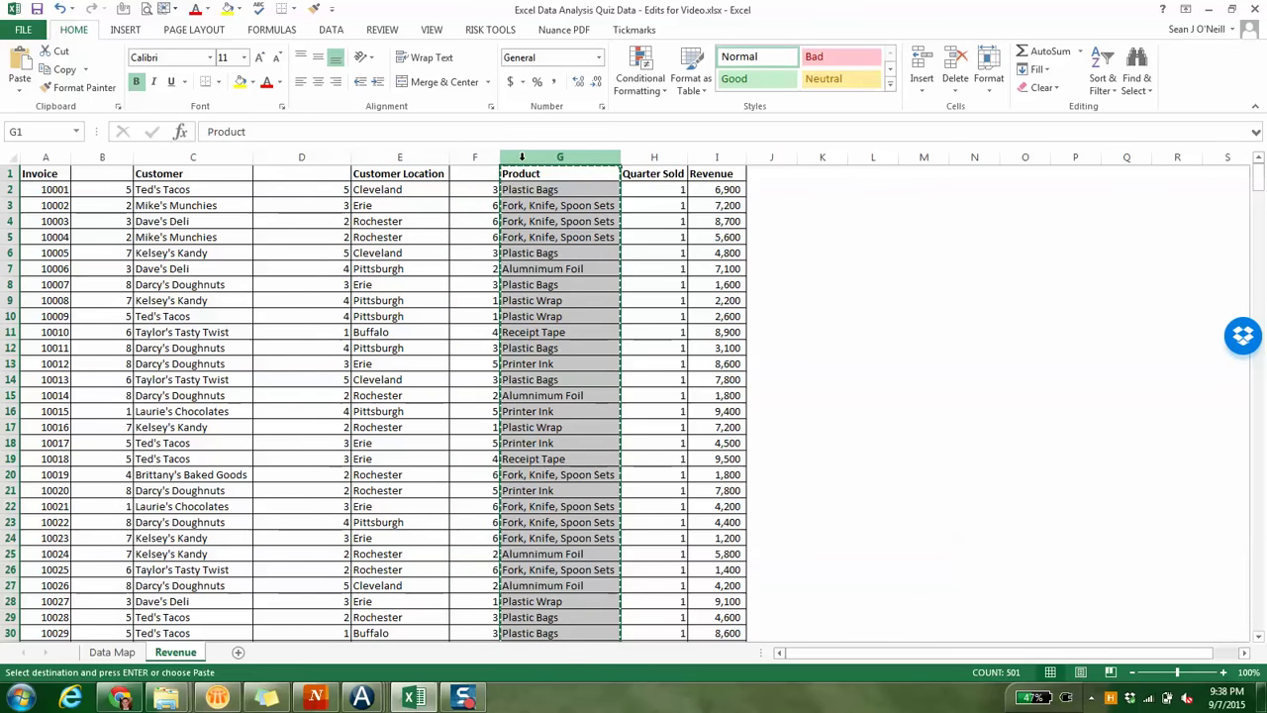
pyautogui.rightClick(522, 158)
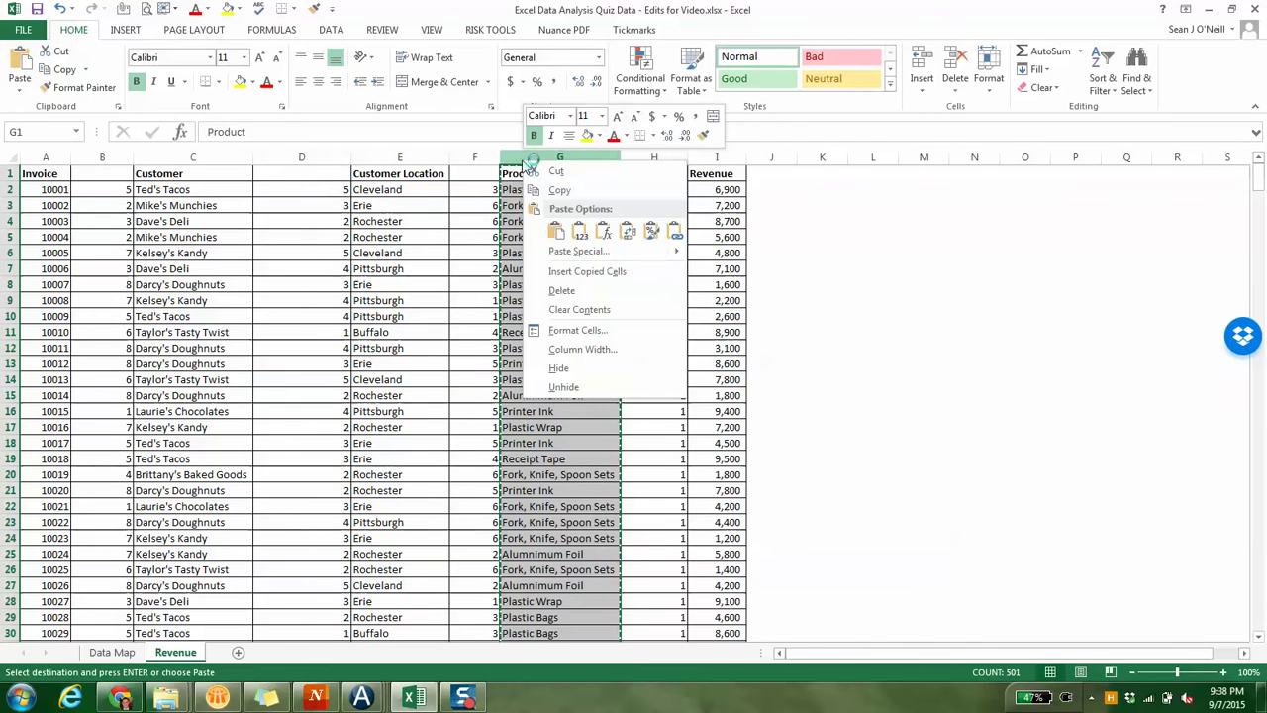
pyautogui.press('Escape')
pyautogui.doubleClick(531, 253)
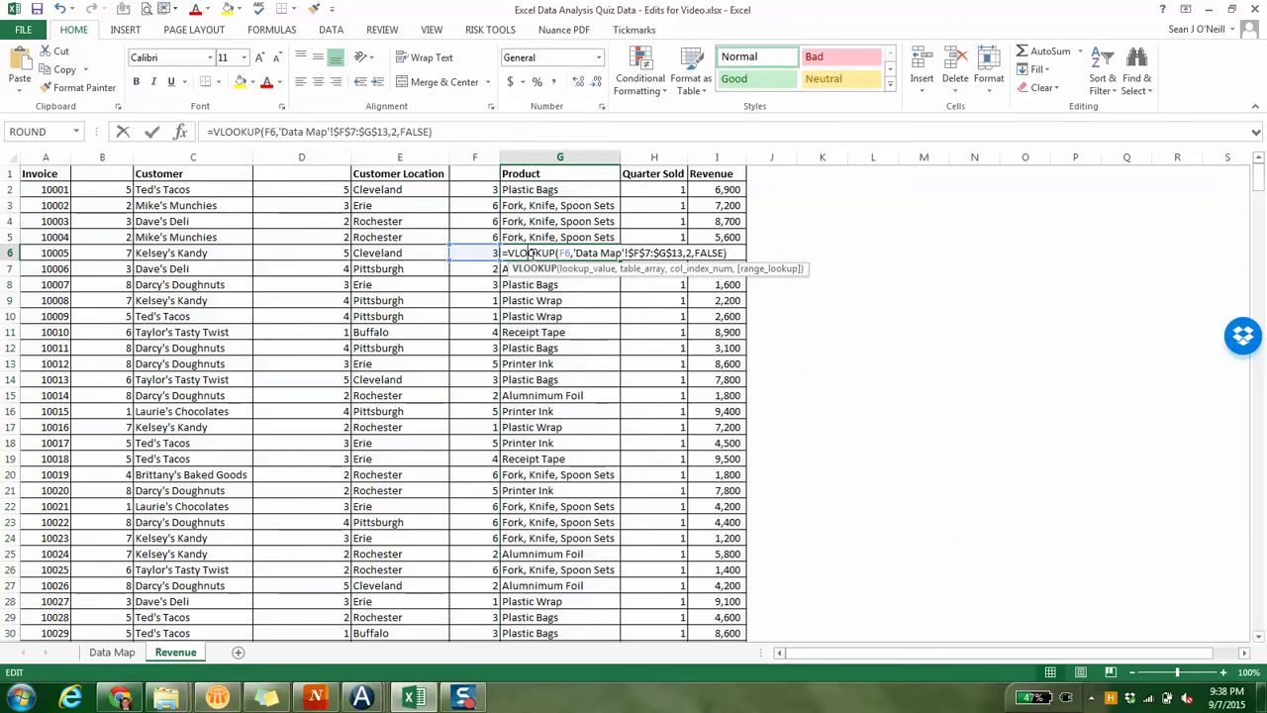
pyautogui.press('Escape')
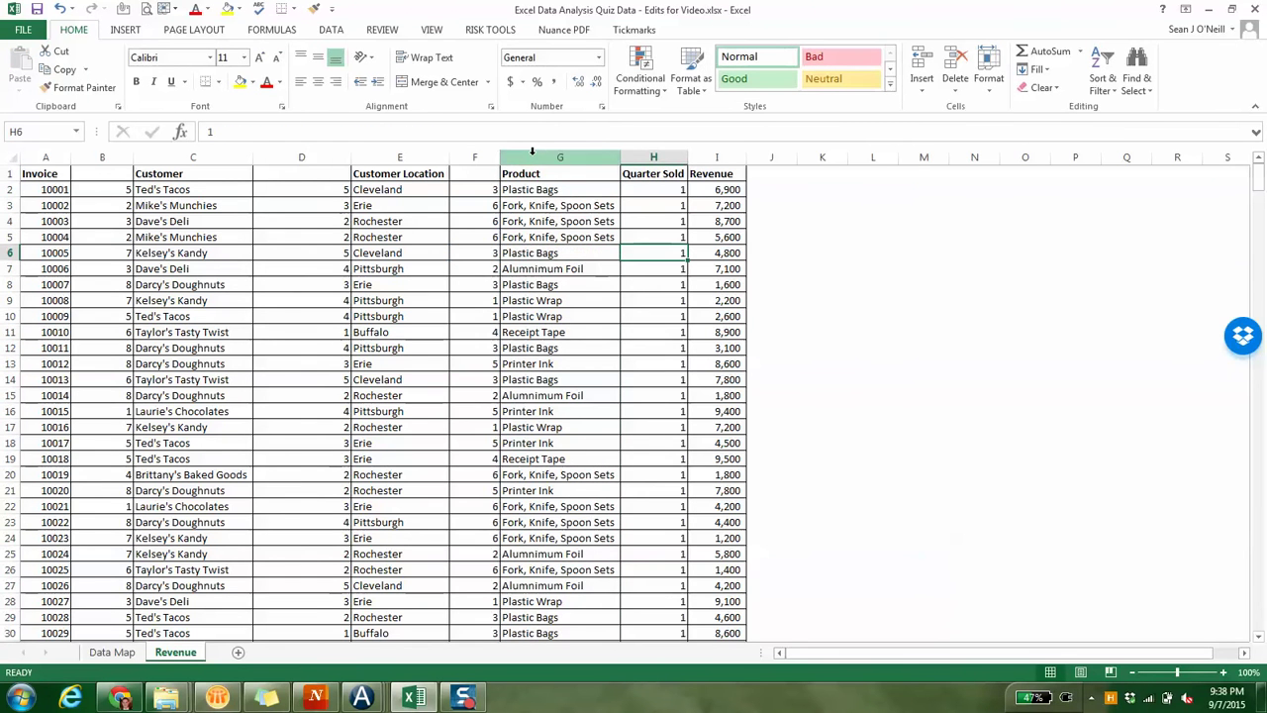
pyautogui.click(531, 156)
# - Paste column G back over itself as values and check the product names are text
pyautogui.rightClick(532, 152)
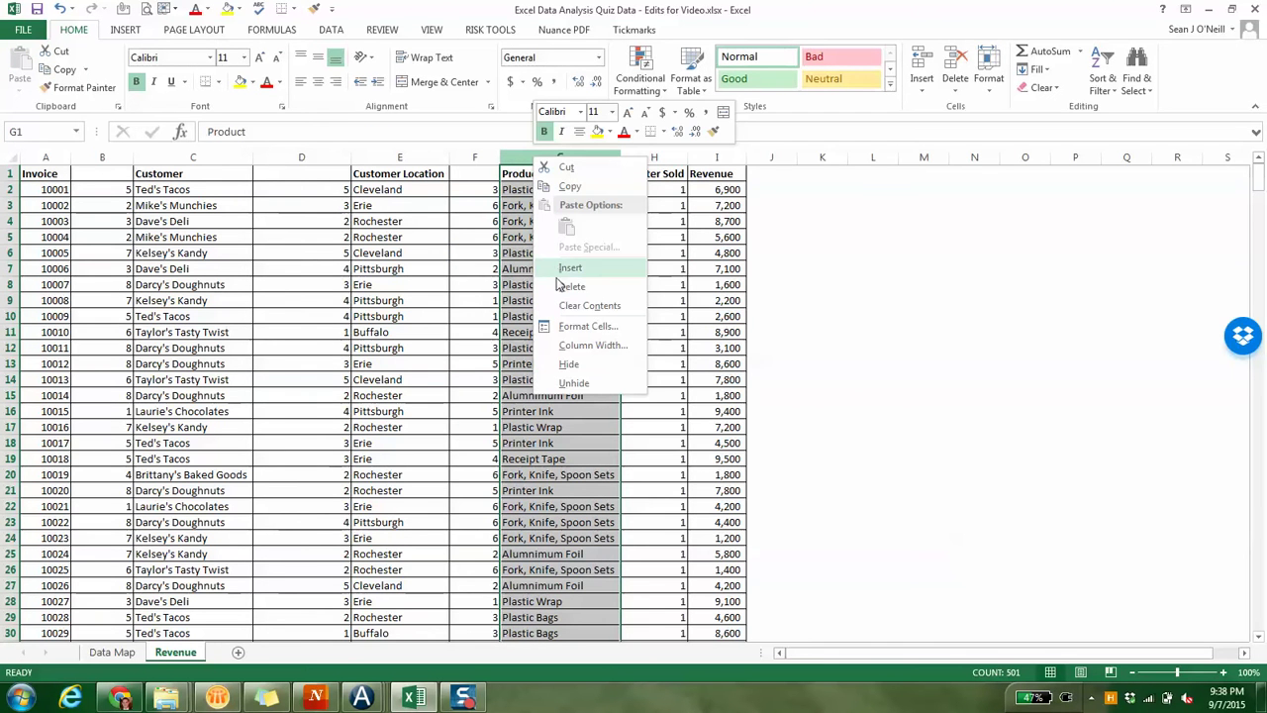
pyautogui.click(568, 186)
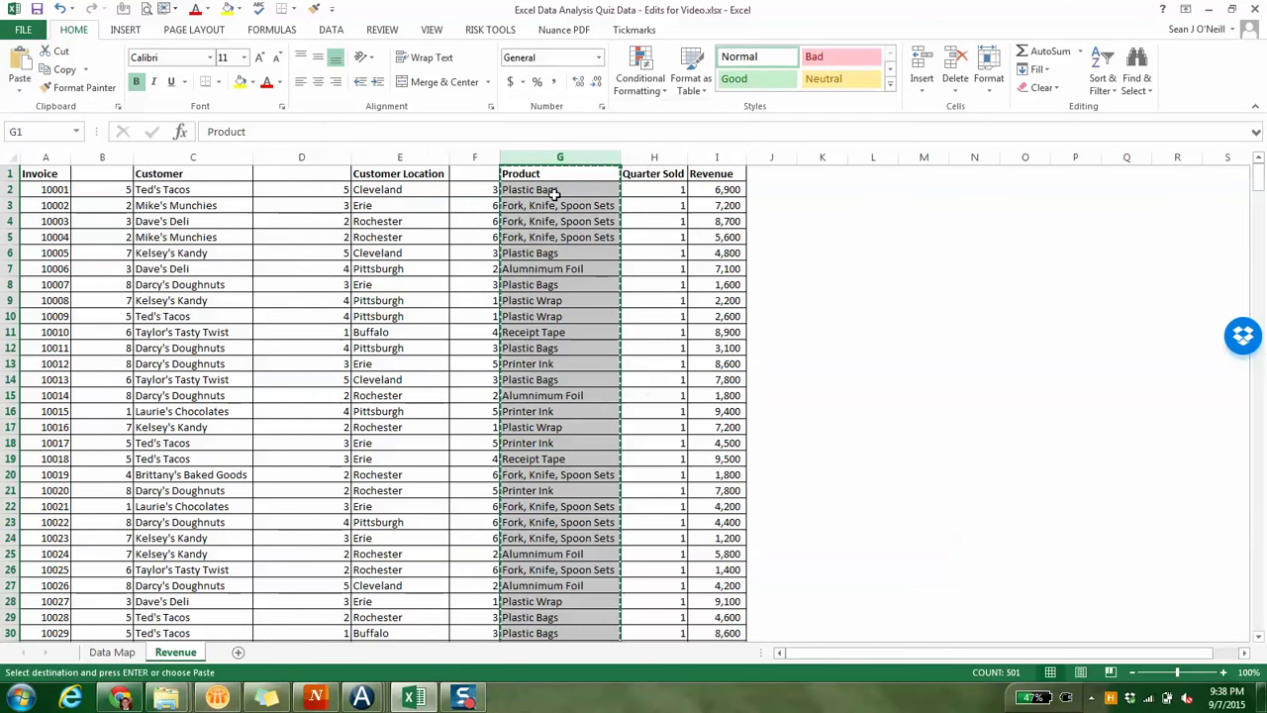
pyautogui.rightClick(557, 156)
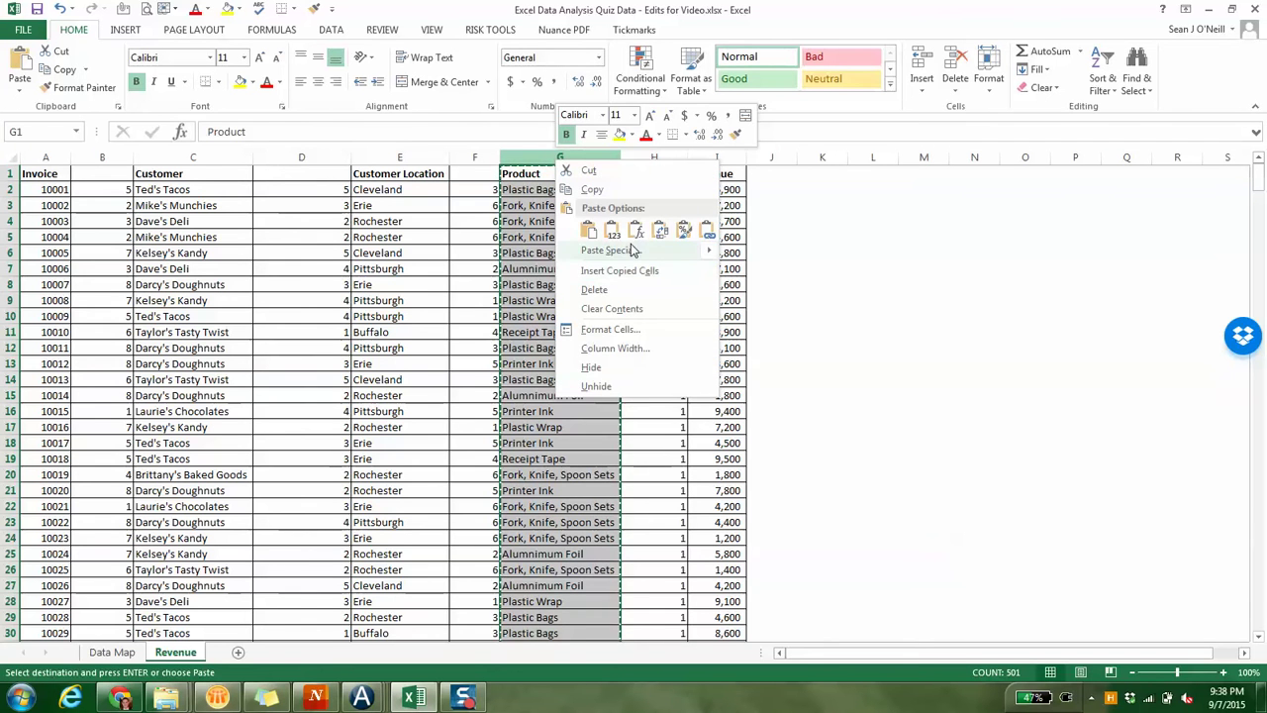
pyautogui.moveTo(633, 250)
pyautogui.click(732, 339)
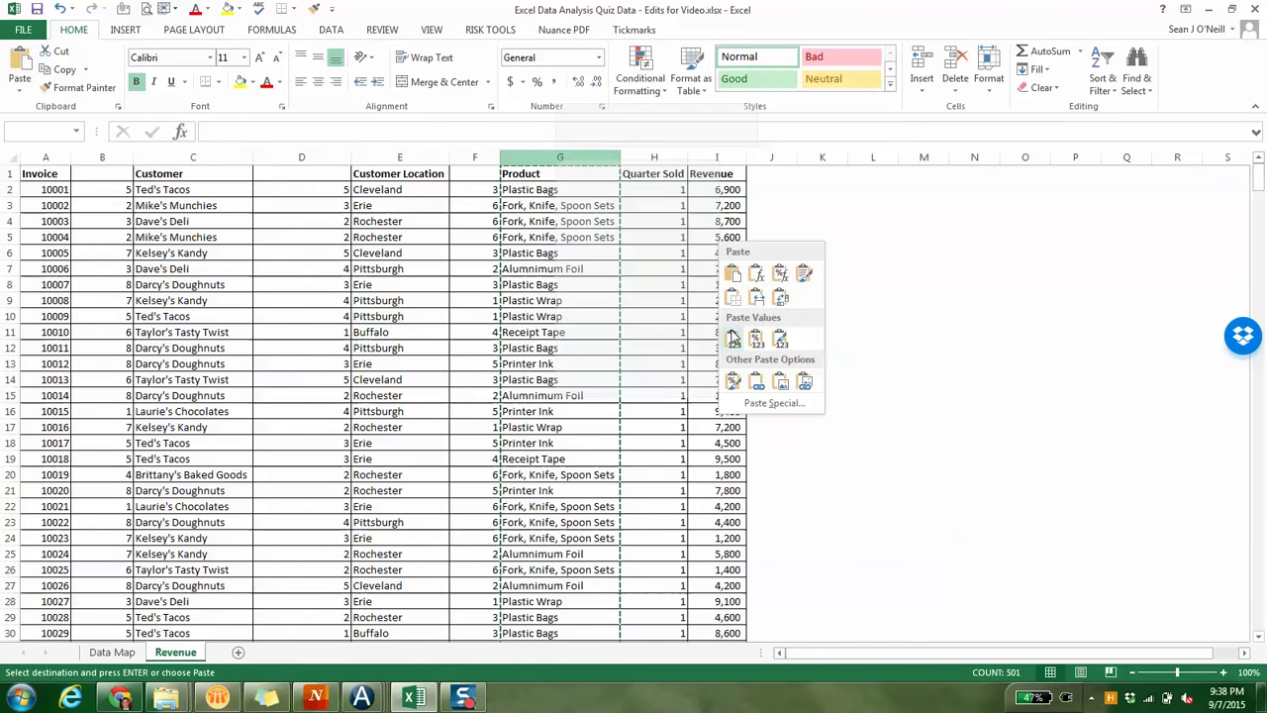
pyautogui.click(529, 188)
pyautogui.click(526, 205)
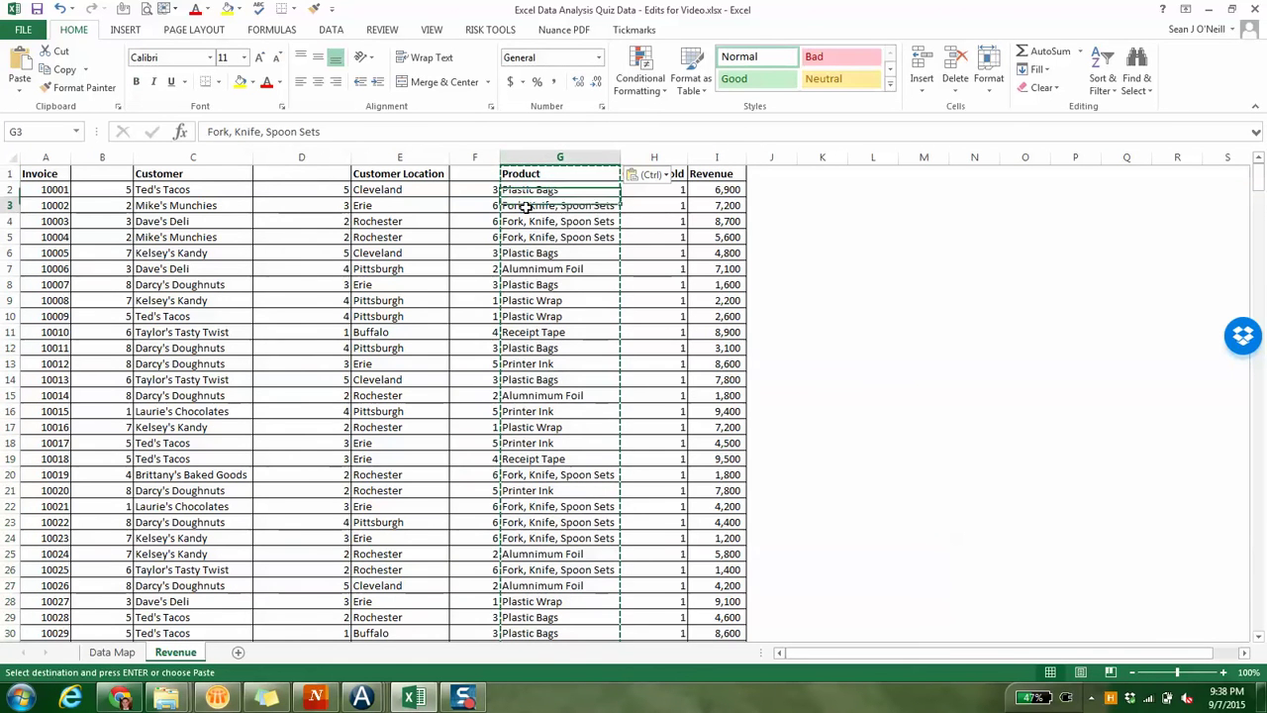
pyautogui.press('Right')
pyautogui.press('Right')
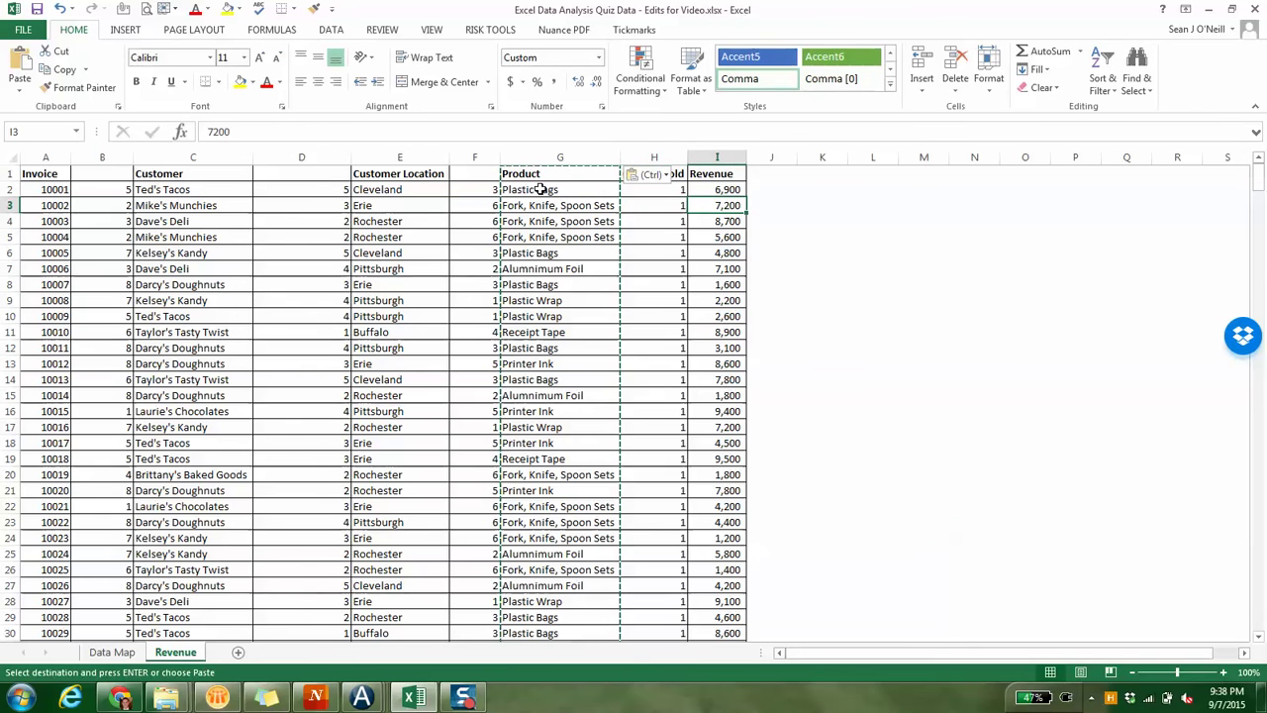
pyautogui.click(474, 156)
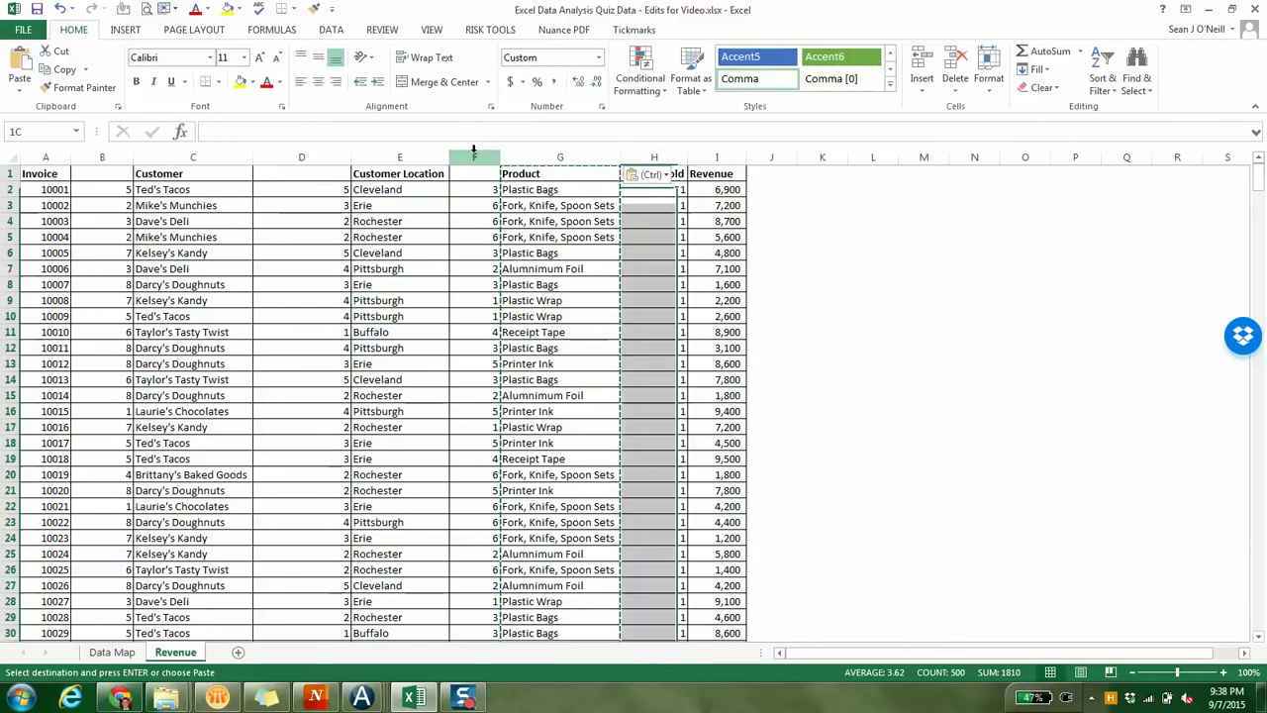
pyautogui.keyDown('ctrl'); pyautogui.click(302, 156); pyautogui.keyUp('ctrl')
pyautogui.keyDown('ctrl'); pyautogui.click(113, 156); pyautogui.keyUp('ctrl')
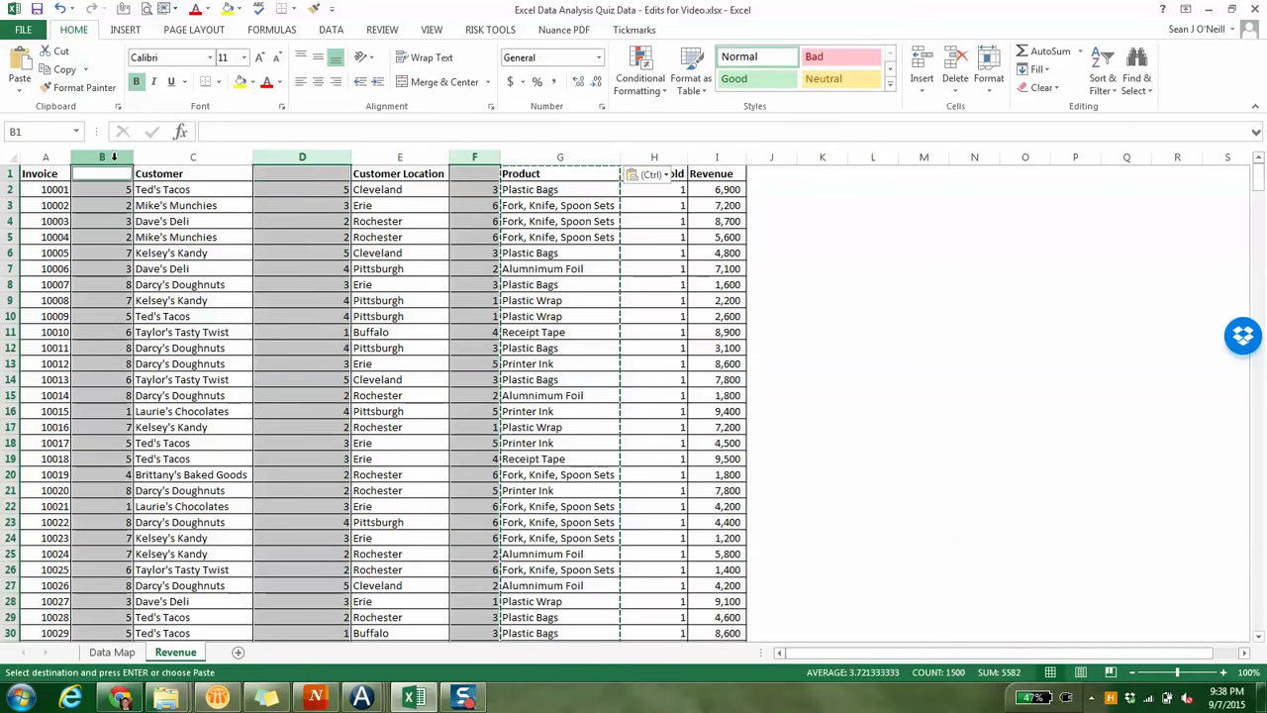
pyautogui.hotkey('ctrl', '-')
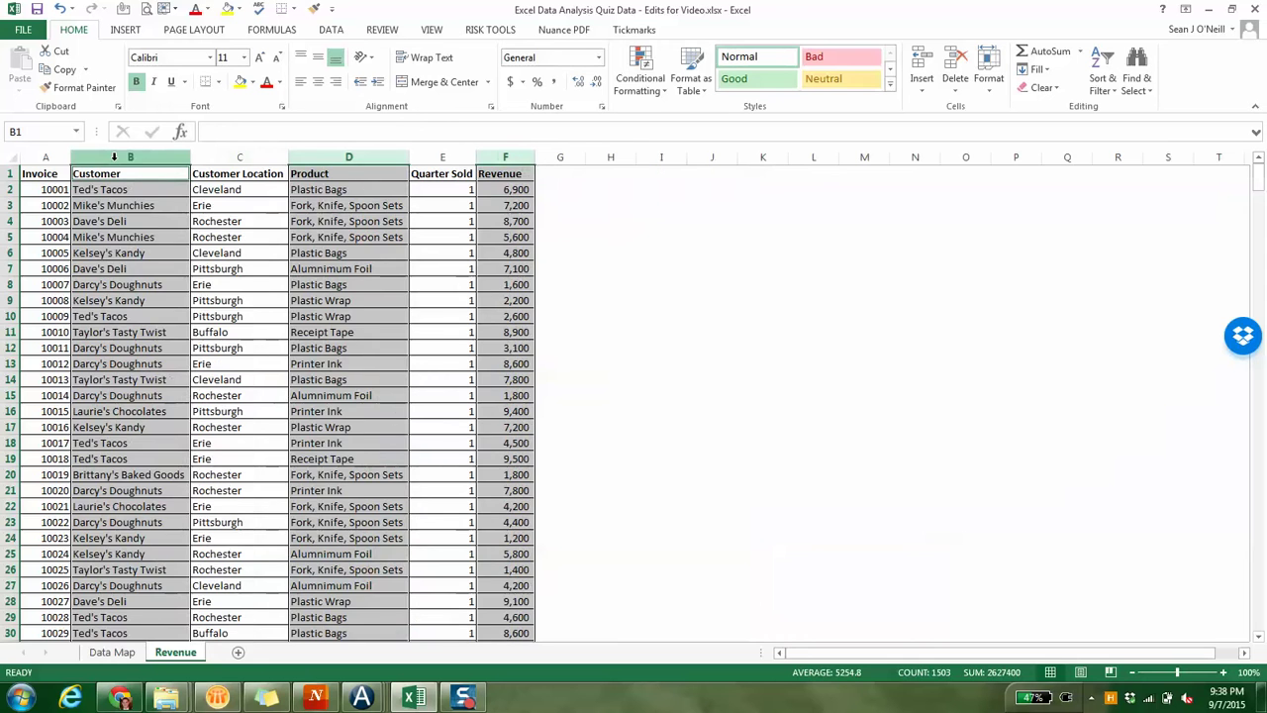
pyautogui.click(168, 170)
pyautogui.click(63, 174)
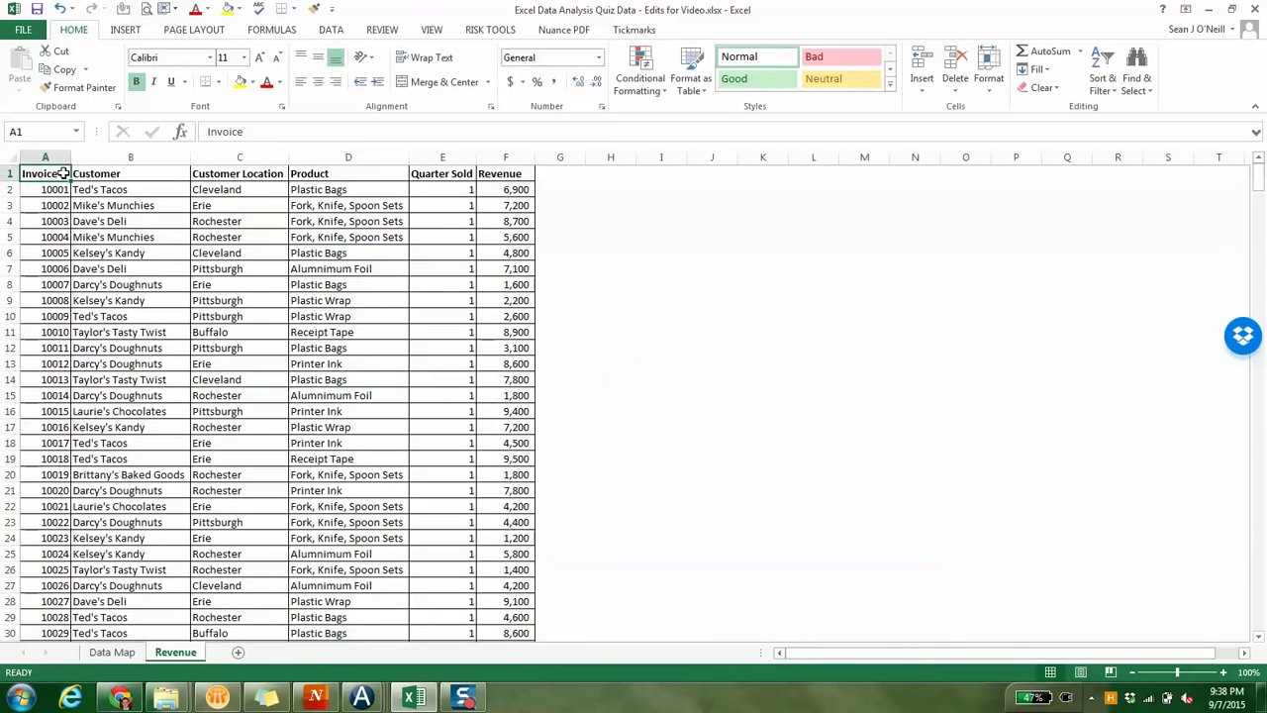
pyautogui.hotkey('ctrl', 'z')
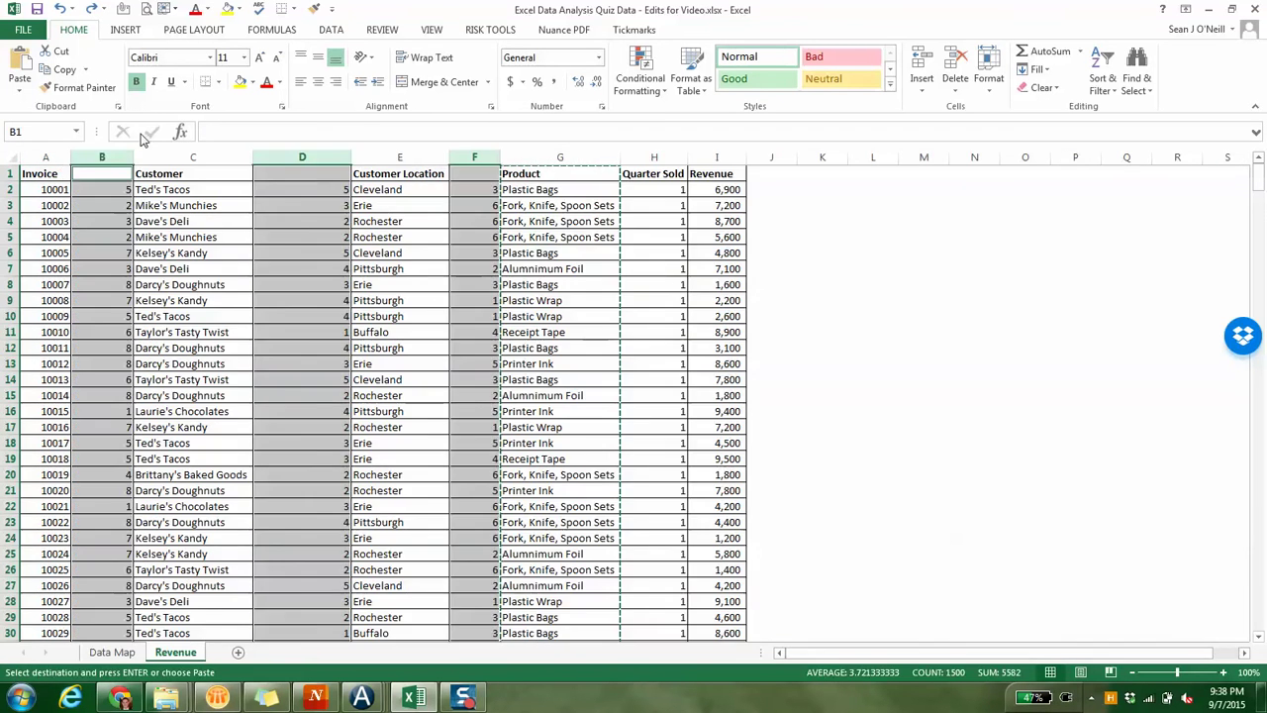
pyautogui.rightClick(110, 156)
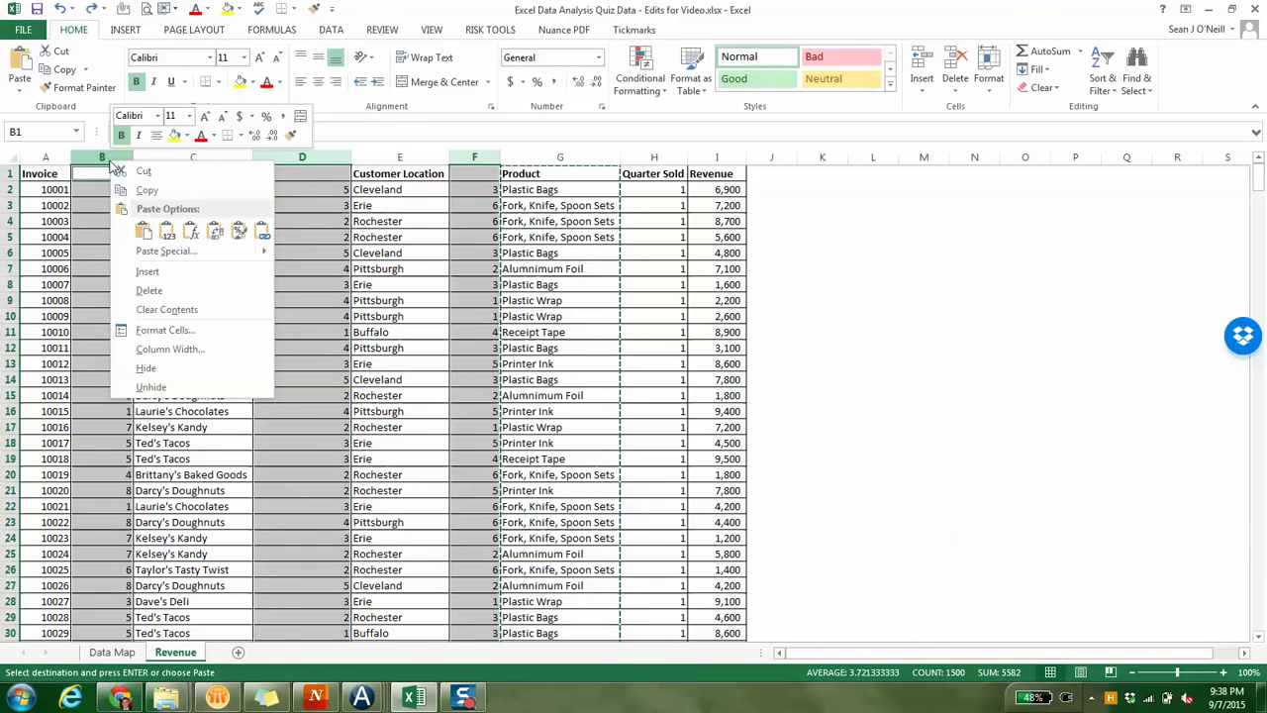
pyautogui.click(149, 290)
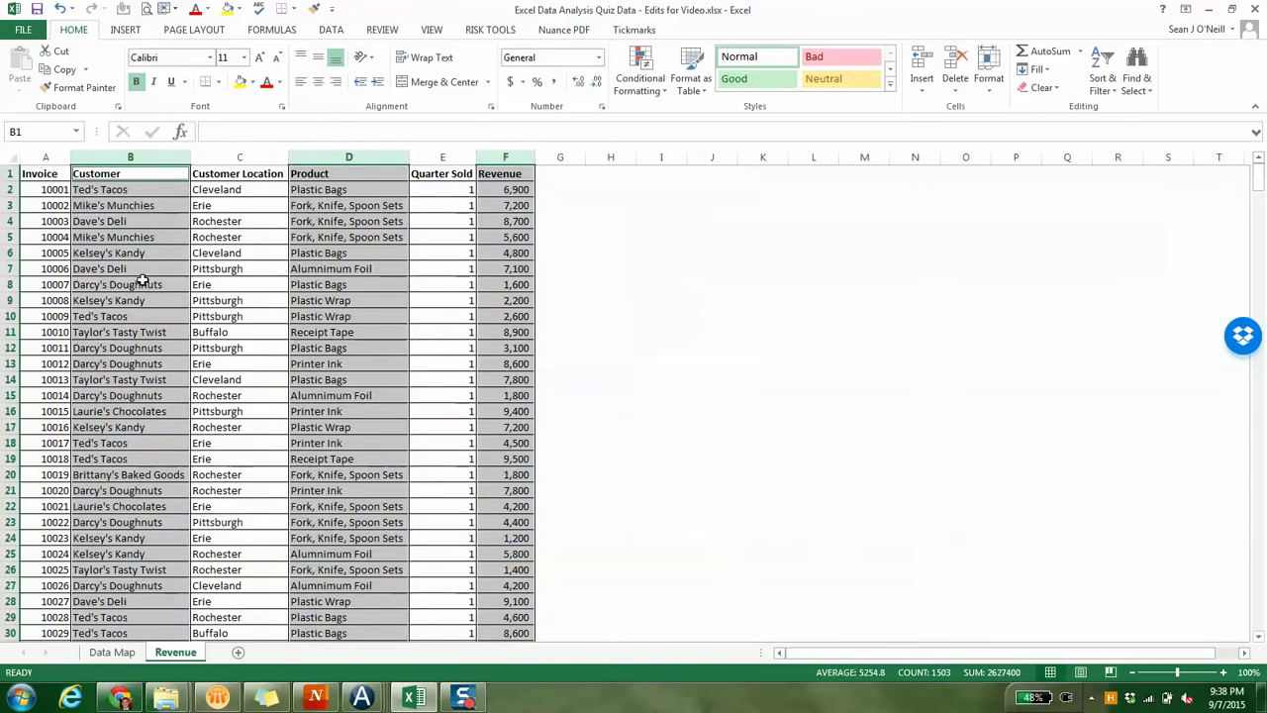
pyautogui.click(151, 272)
pyautogui.press('Left')
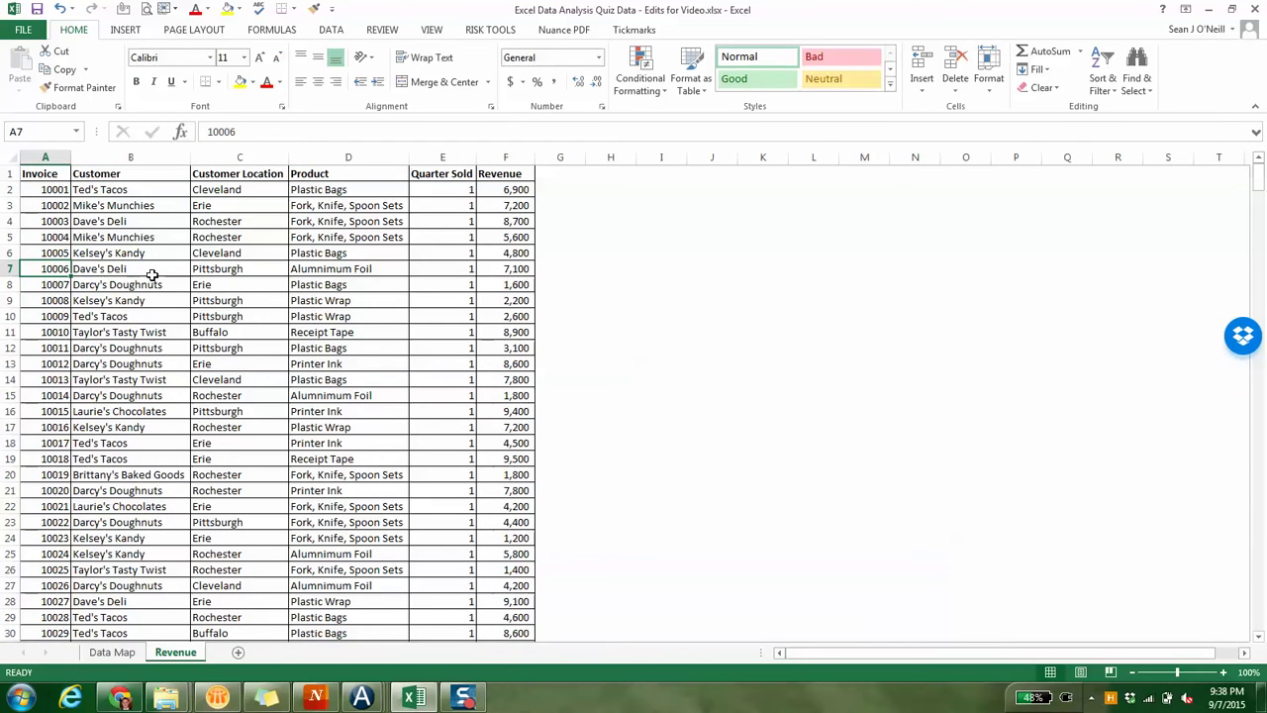
pyautogui.press('Up')
pyautogui.press('Up')
pyautogui.press('Up')
pyautogui.press('Right')
pyautogui.press('Right')
pyautogui.press('Right')
pyautogui.press('Right')
pyautogui.press('Right')
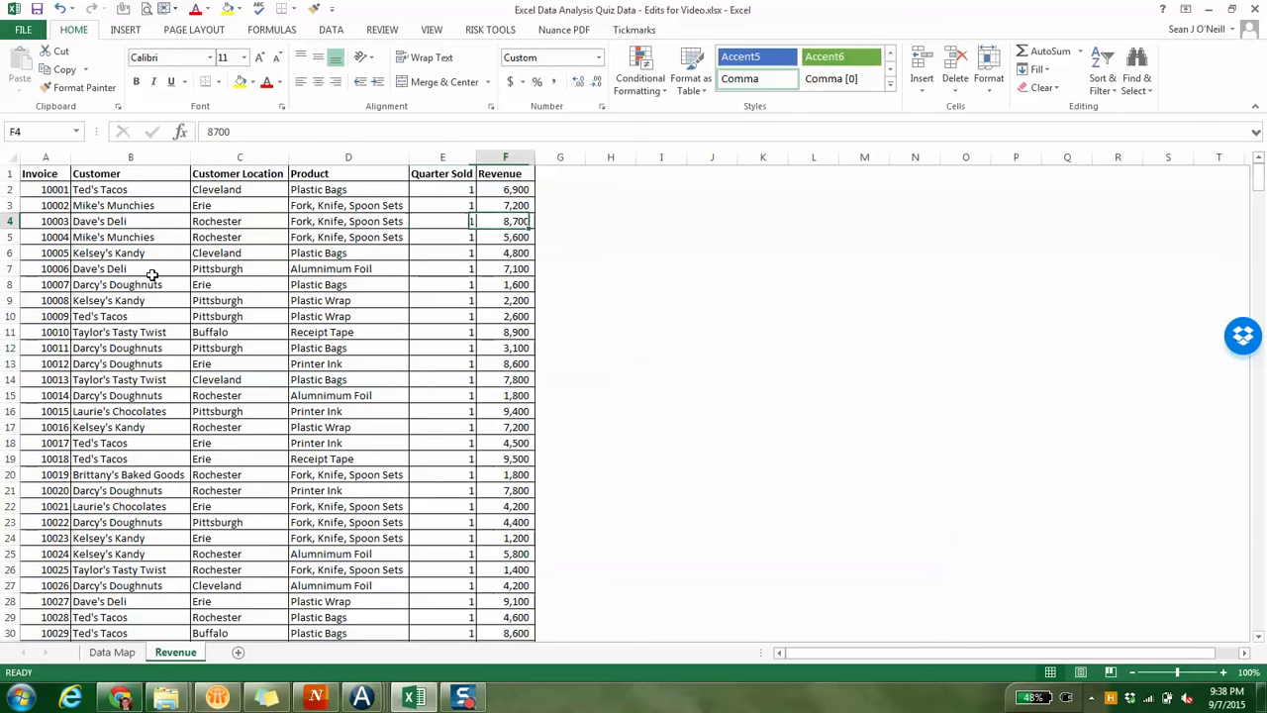
pyautogui.press('Left')
pyautogui.press('Left')
pyautogui.press('Left')
pyautogui.press('Left')
pyautogui.press('Left')
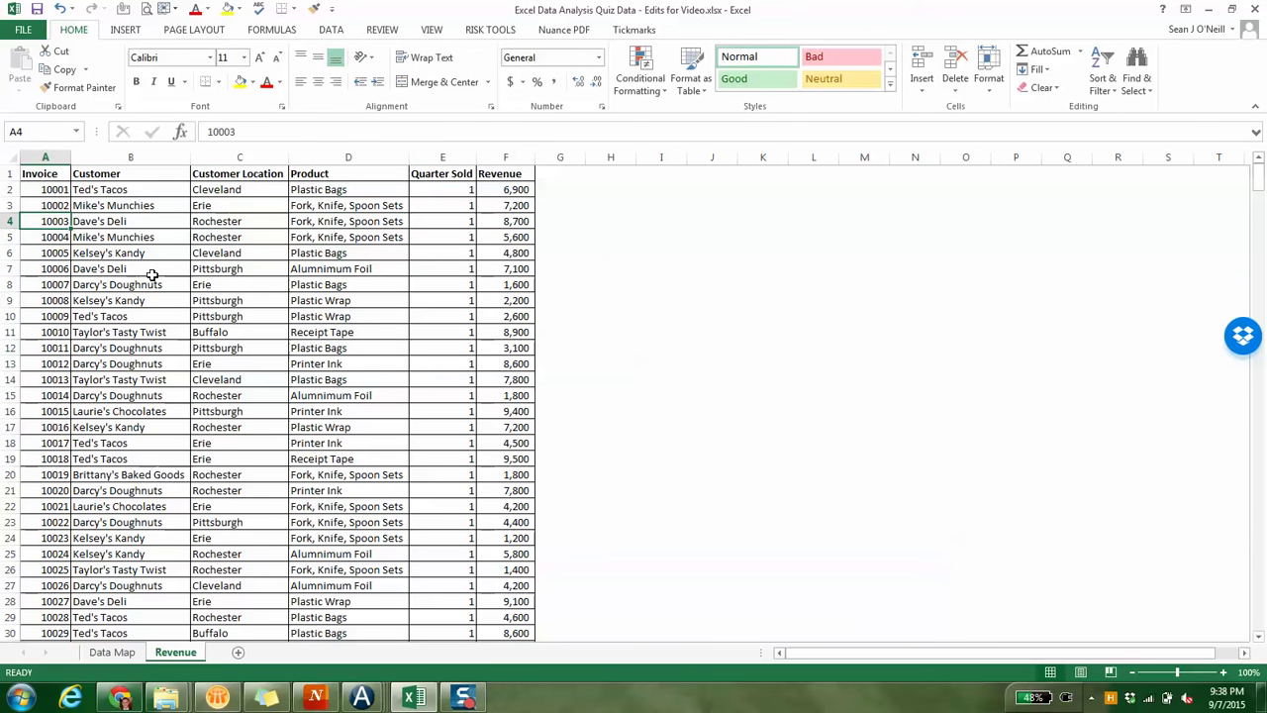
pyautogui.press('Up')
pyautogui.press('Up')
pyautogui.press('Up')
pyautogui.press('Right')
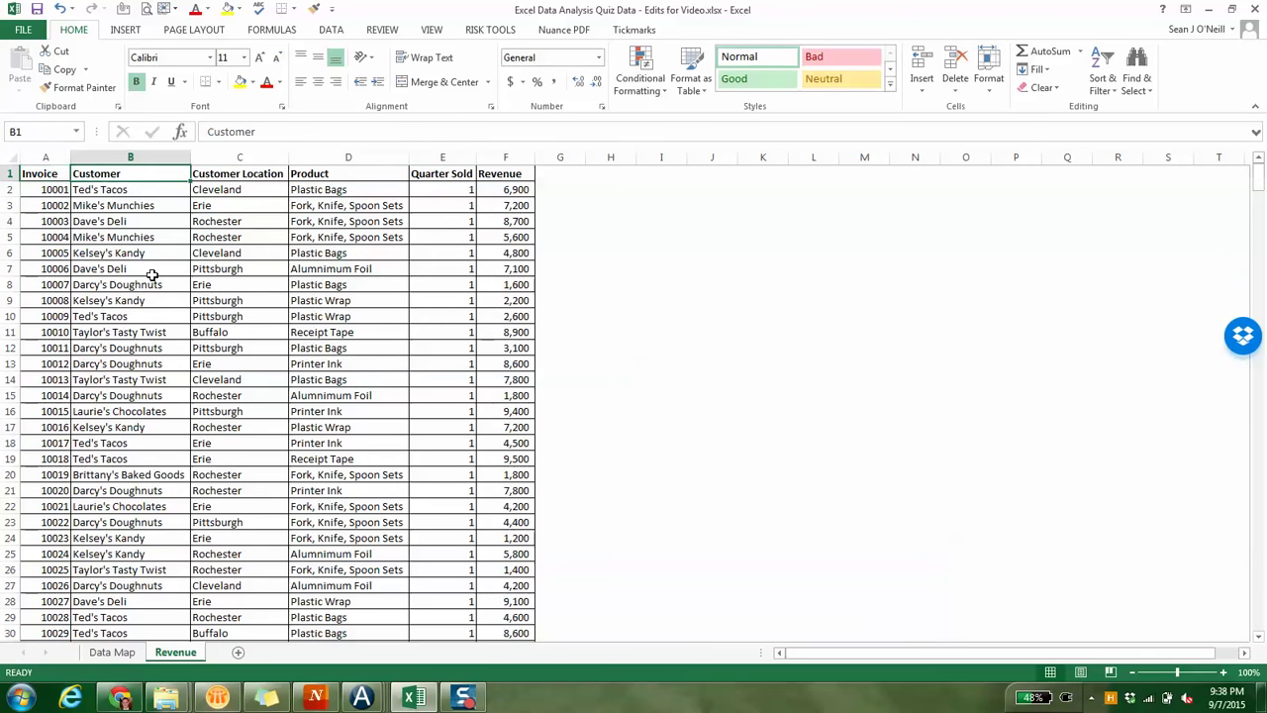
pyautogui.press('Left')
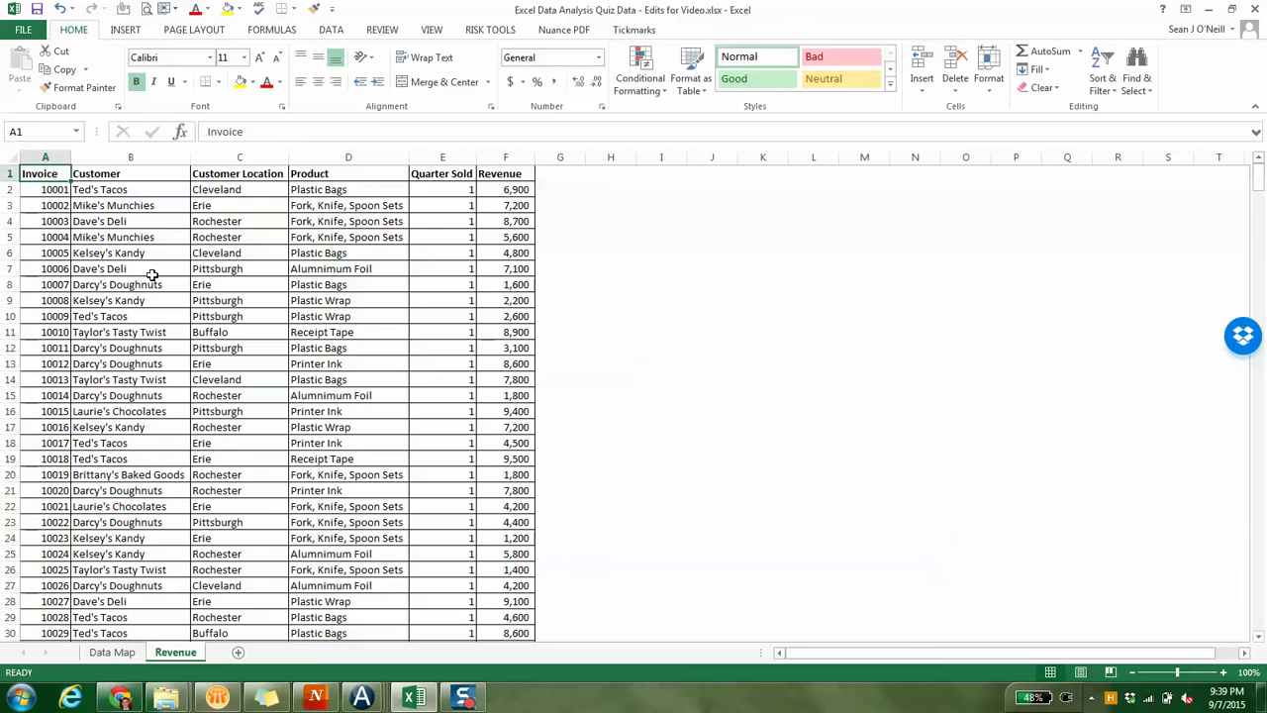
# - Select the Revenue data down to its last row, check where it ends, and return to A1
pyautogui.hotkey('ctrl', 'shift', 'Right')
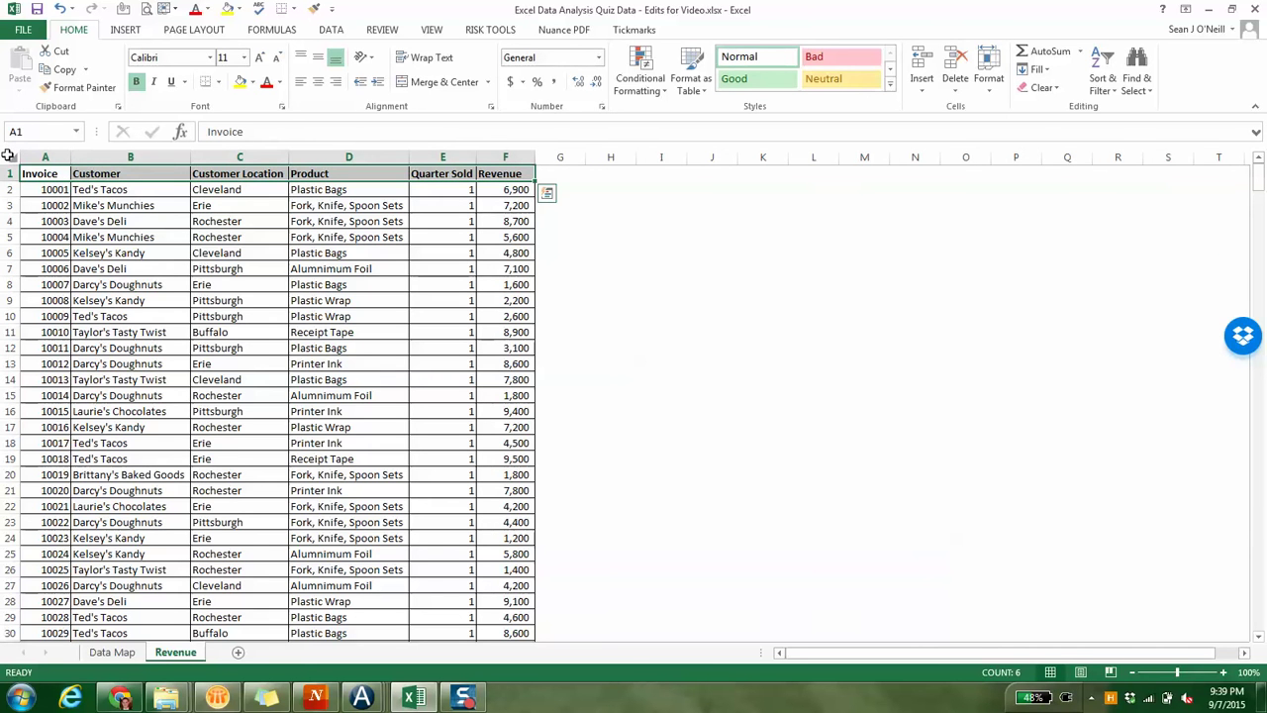
pyautogui.hotkey('ctrl', 'shift', 'Down')
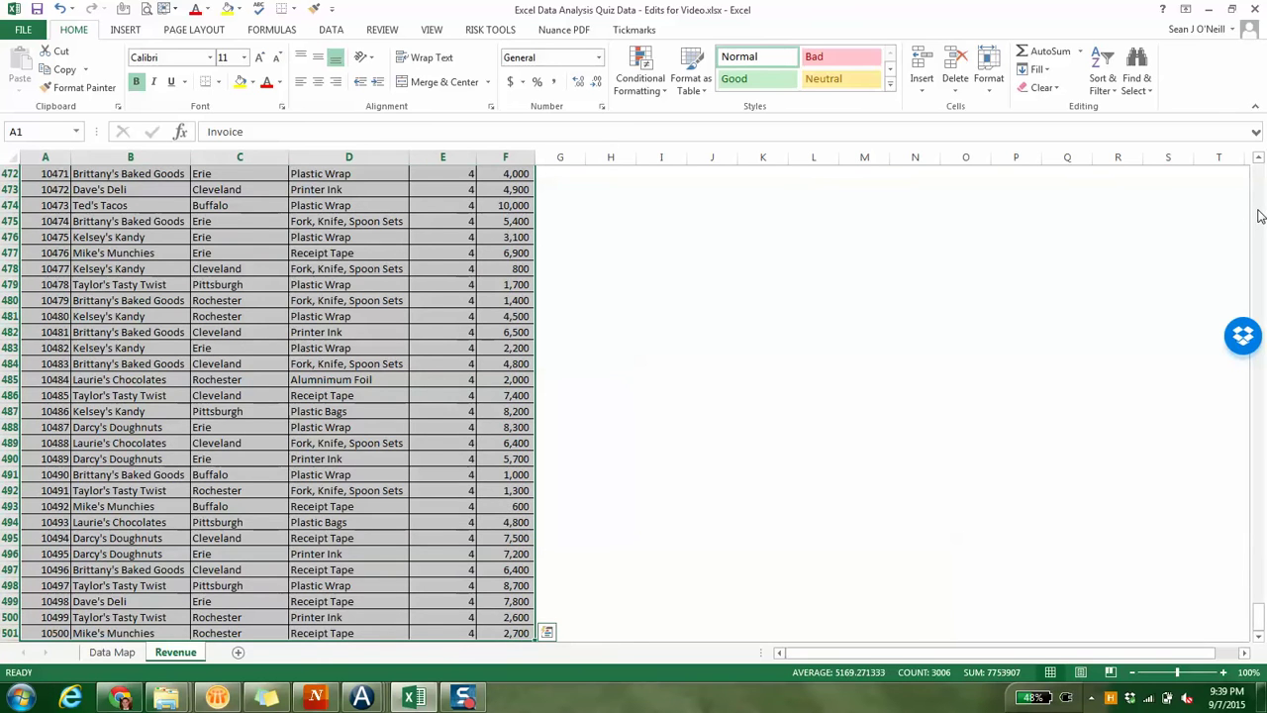
pyautogui.scroll(20, 1253, 396)
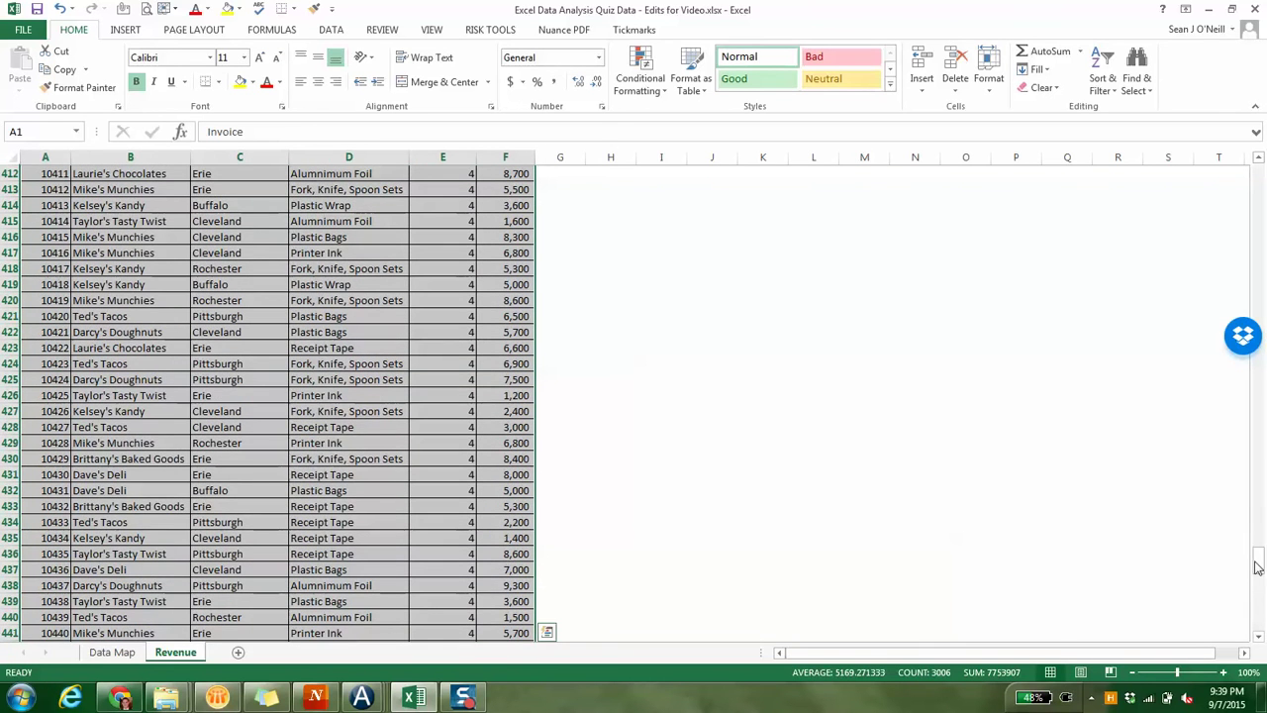
pyautogui.moveTo(1257, 562); pyautogui.dragTo(1258, 613)
pyautogui.click(1258, 638)
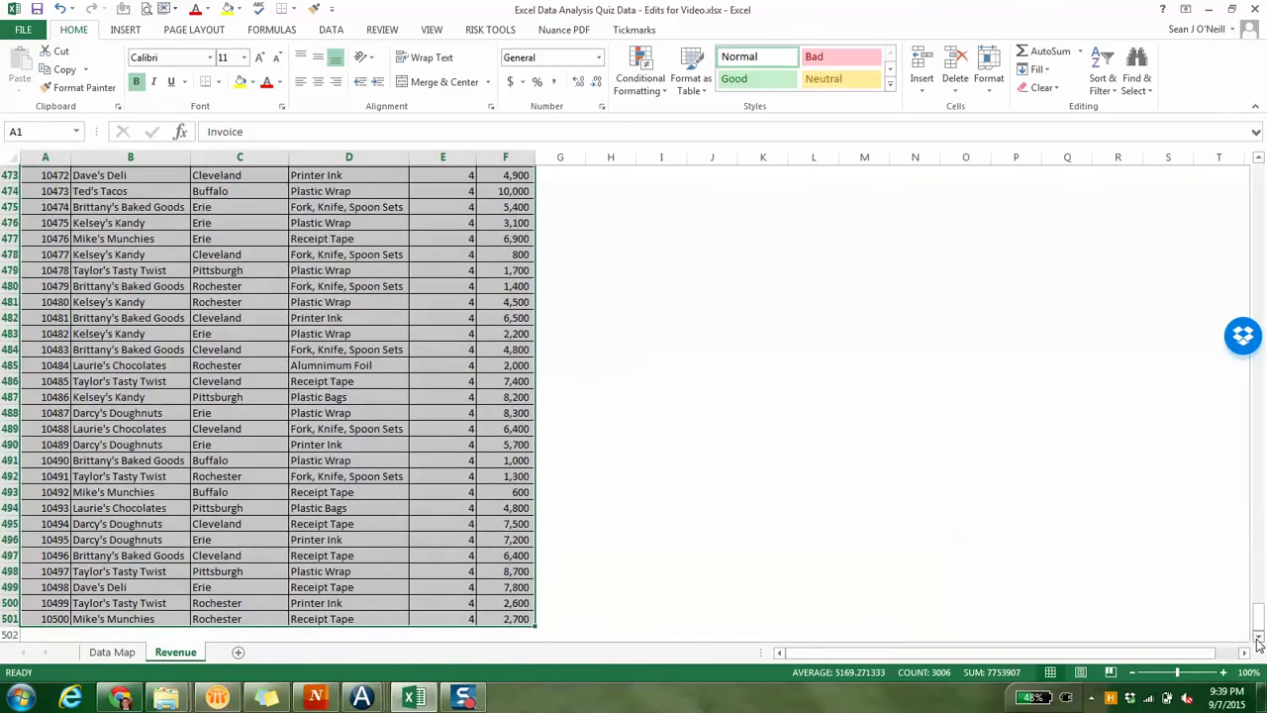
pyautogui.click(1258, 638)
pyautogui.click(1258, 638)
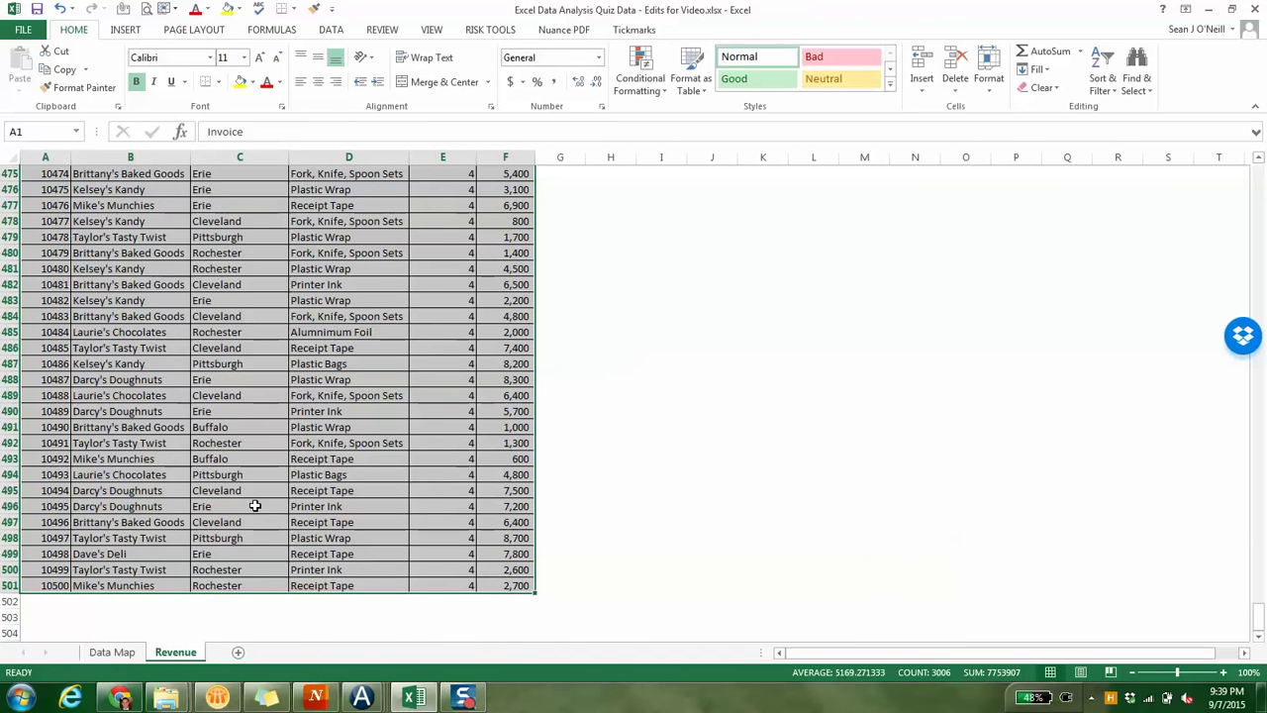
pyautogui.hotkey('ctrl', 'Home')
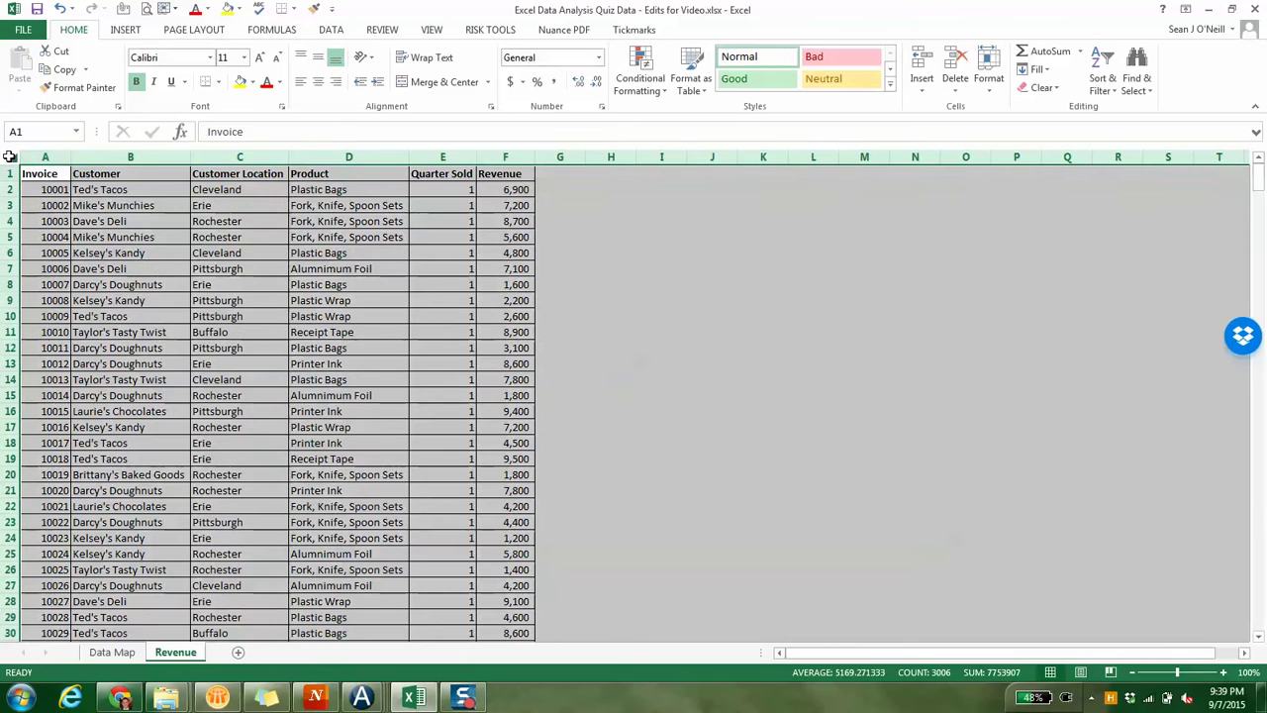
# - Reselect A1:F501 from A1 so the full data area is selected
pyautogui.click(9, 156)
pyautogui.click(44, 174)
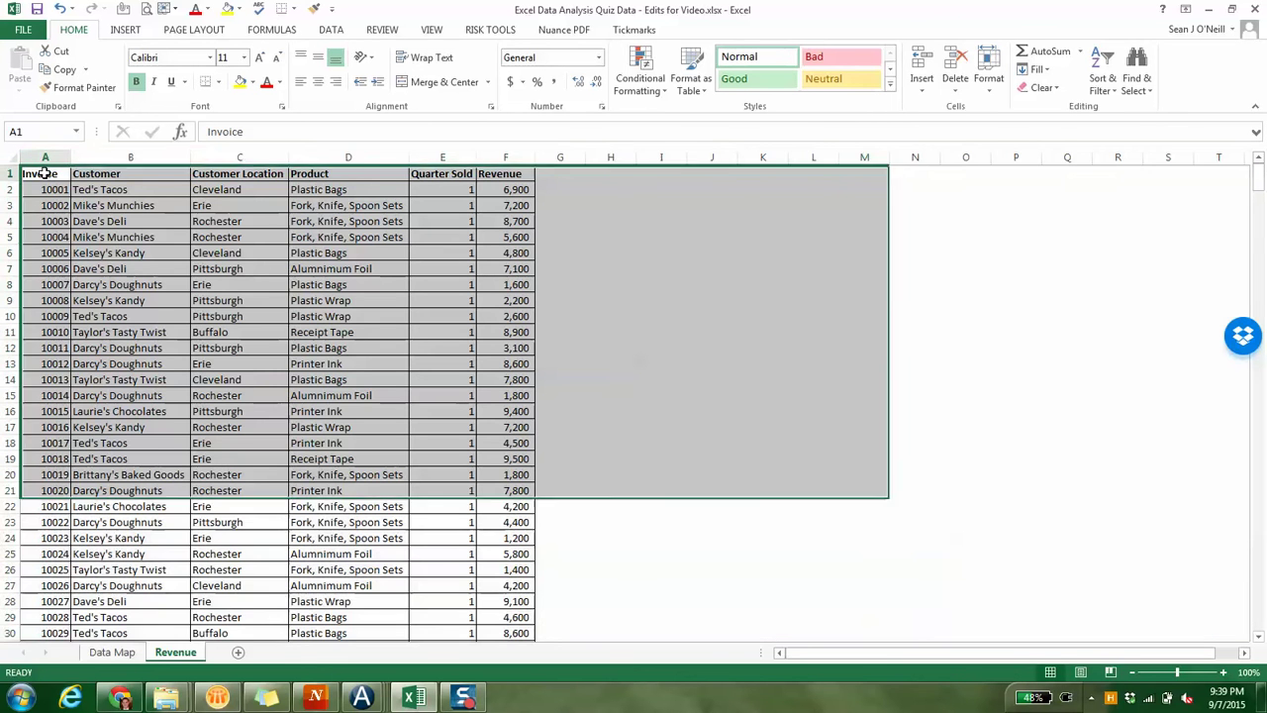
pyautogui.hotkey('ctrl', 'shift', 'Right')
pyautogui.hotkey('ctrl', 'shift', 'Down')
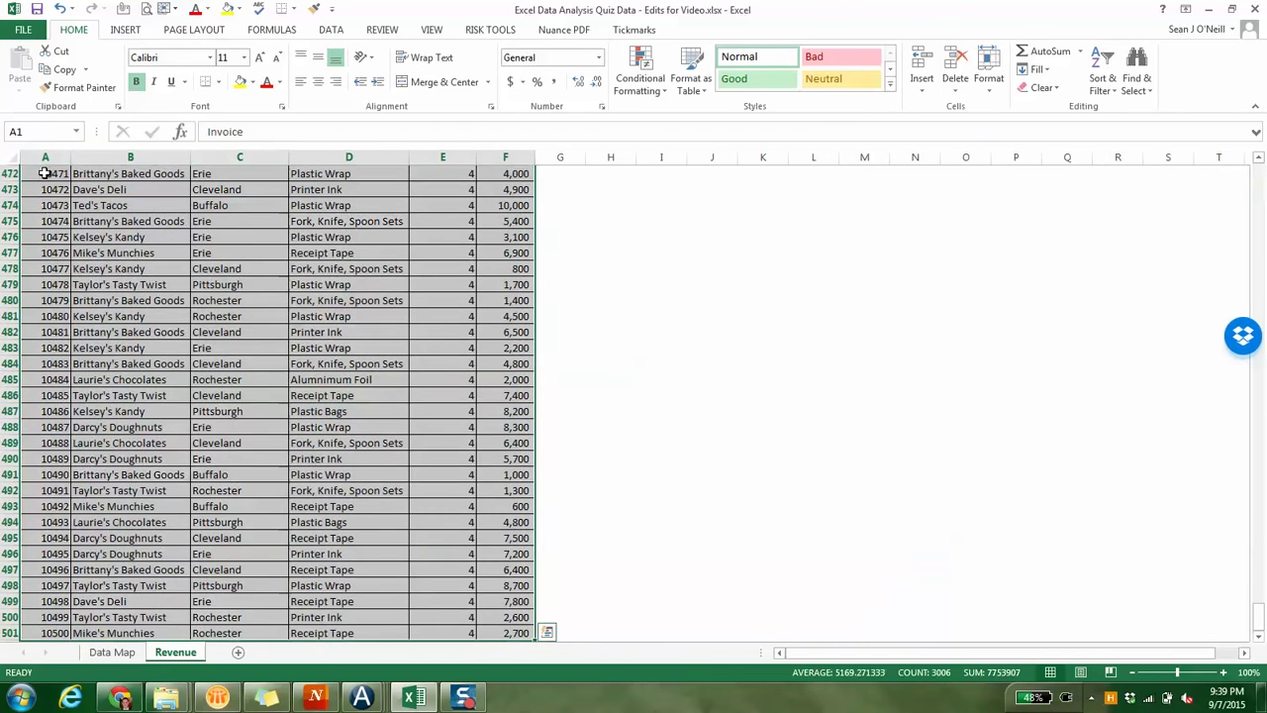
pyautogui.click(14, 158)
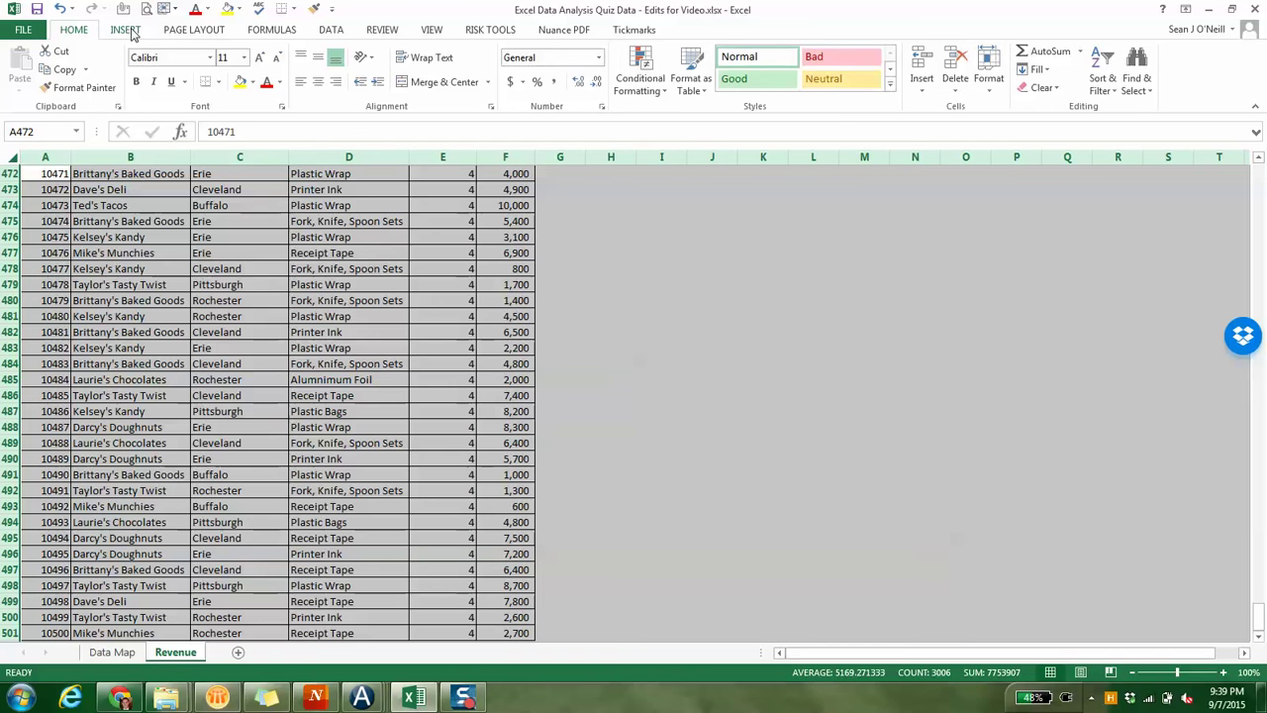
# - Insert a PivotTable from Revenue!$A:$F on a new worksheet rather than at J472
pyautogui.click(127, 30)
pyautogui.click(26, 71)
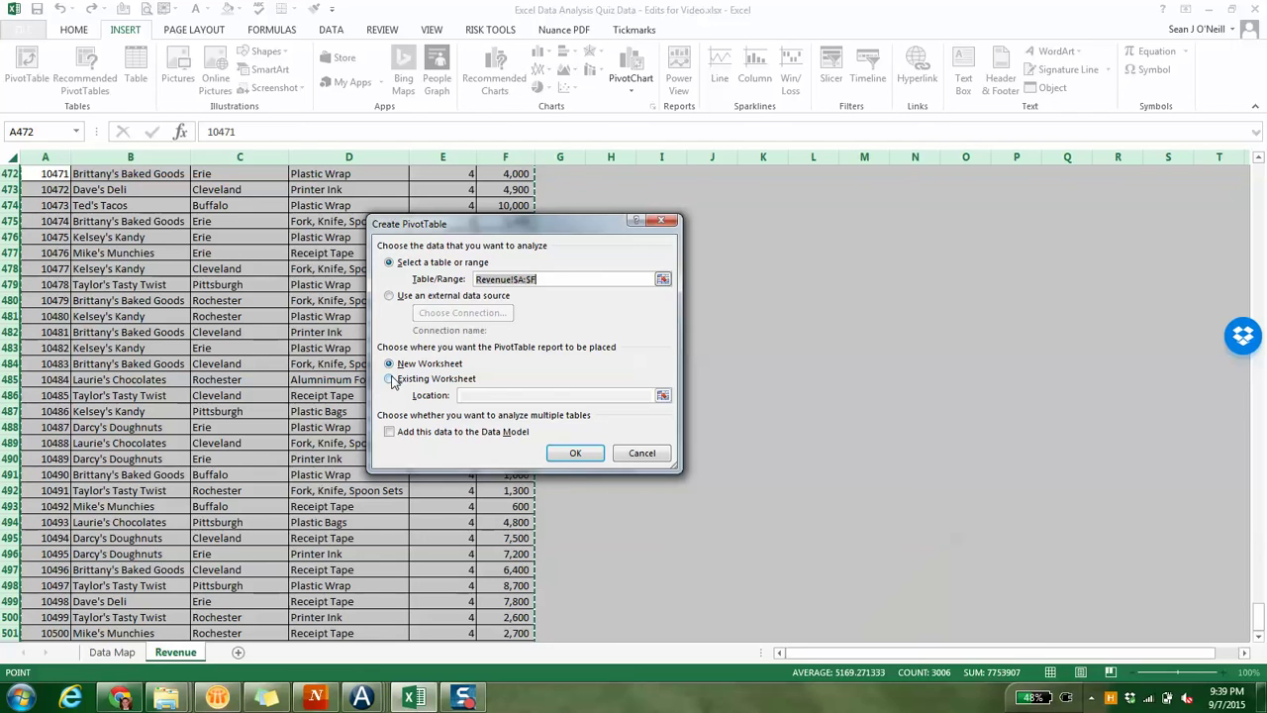
pyautogui.click(391, 379)
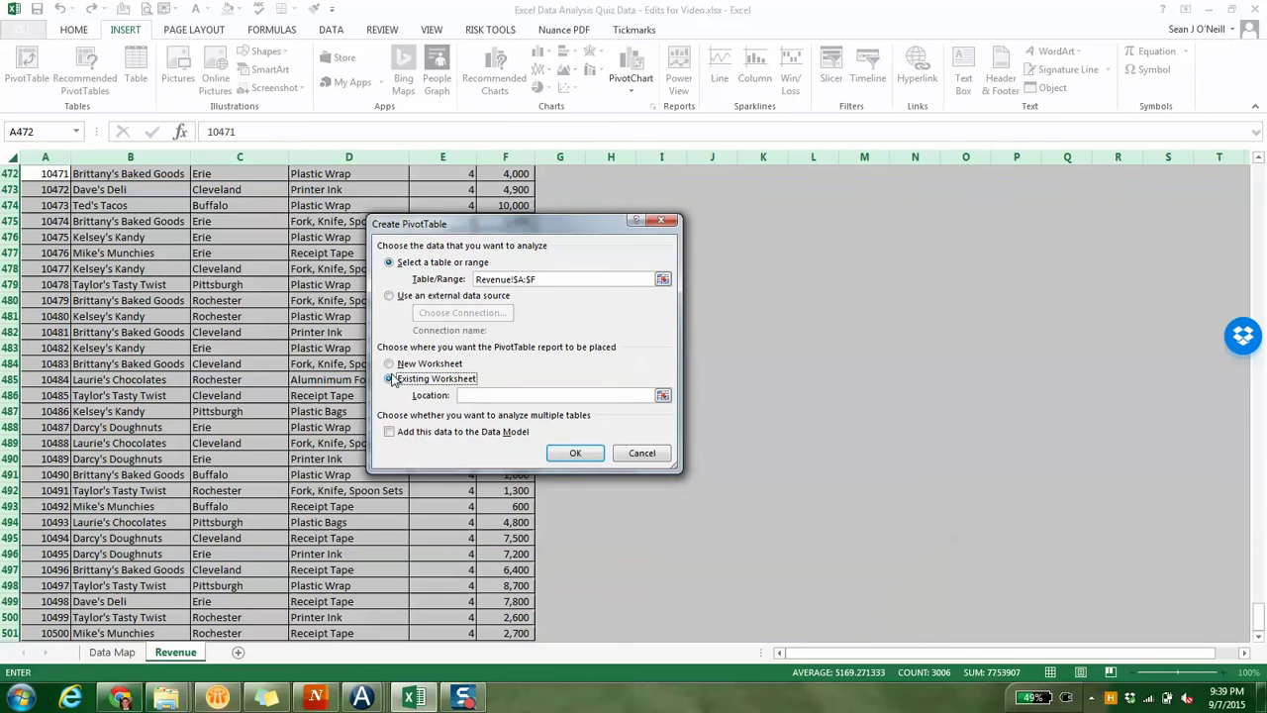
pyautogui.click(464, 394)
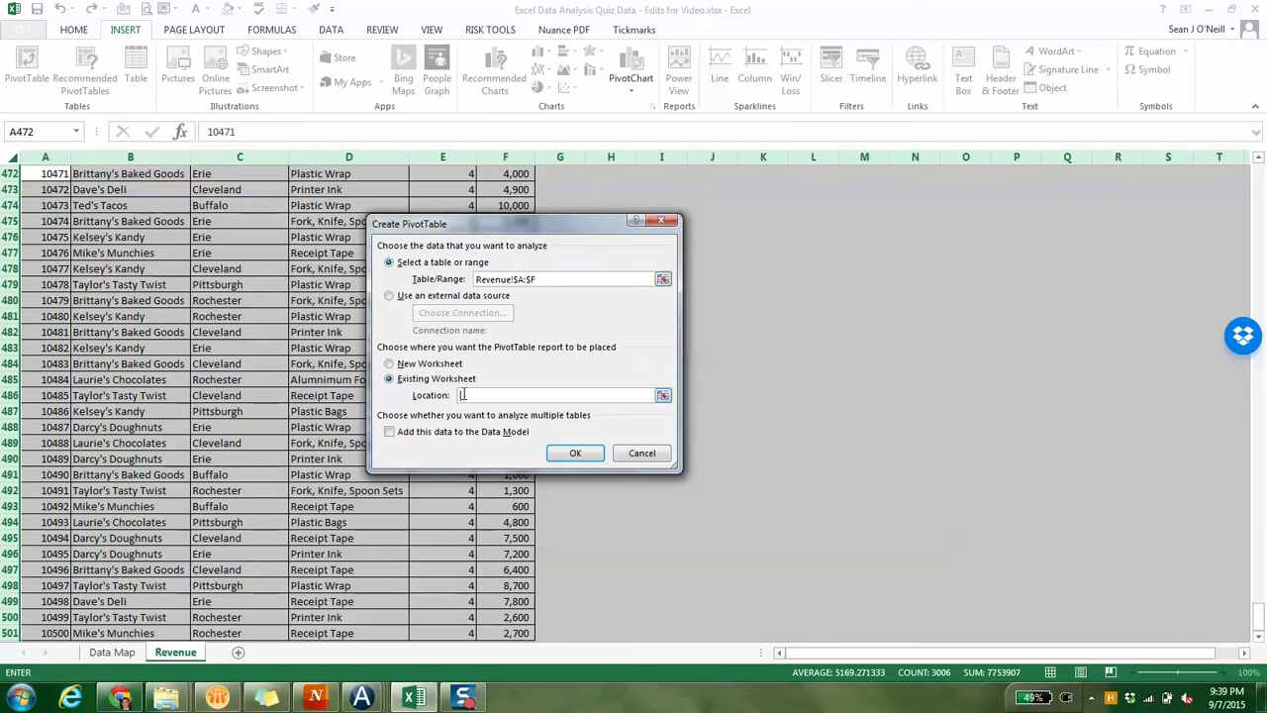
pyautogui.click(723, 180)
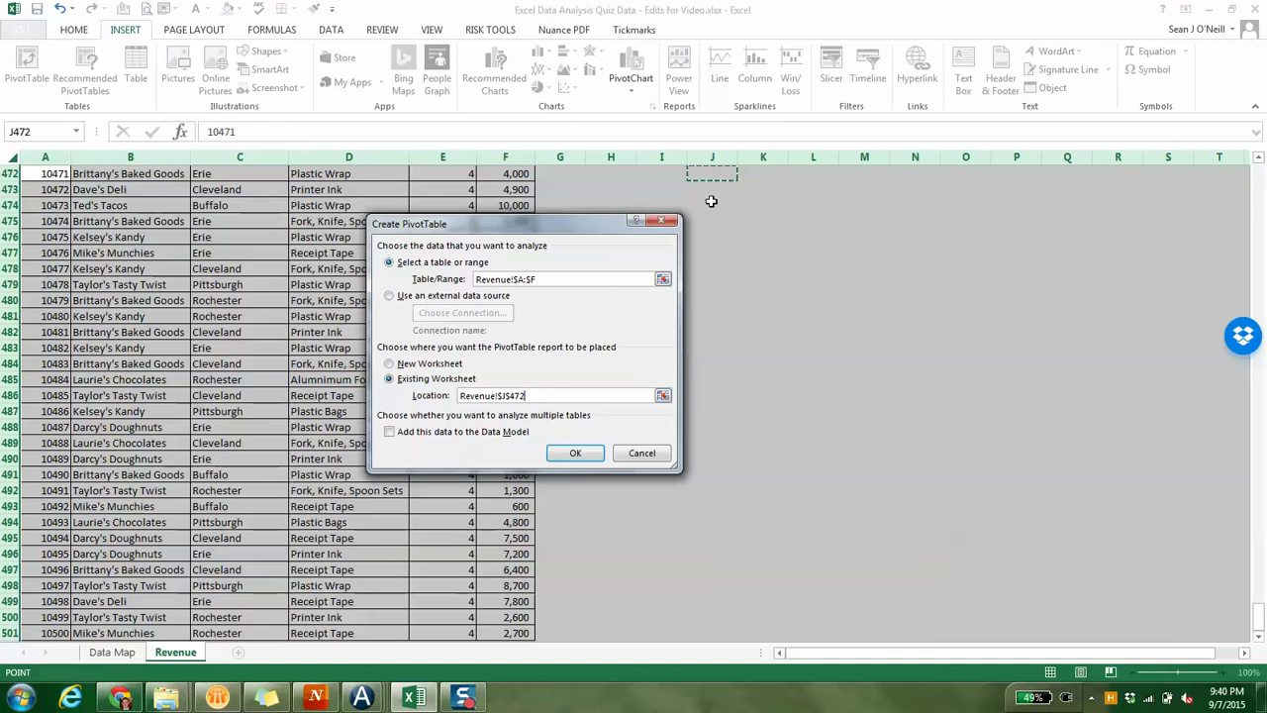
pyautogui.click(392, 364)
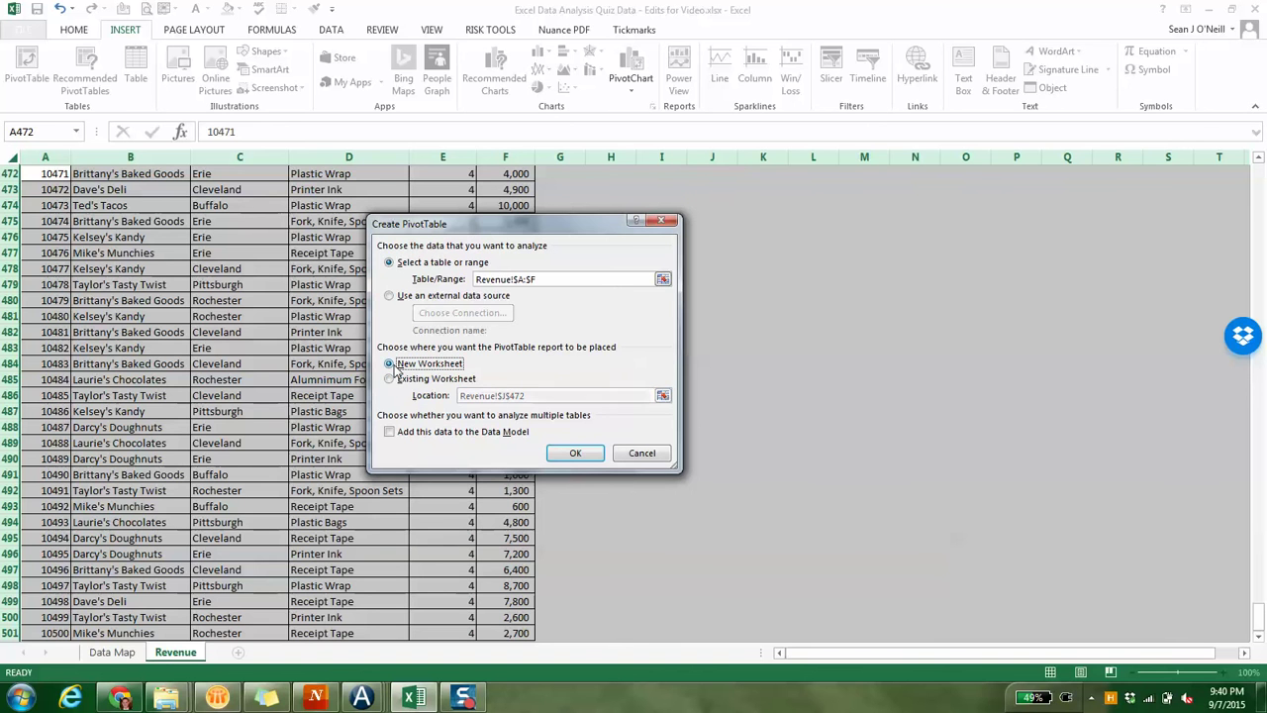
pyautogui.click(574, 453)
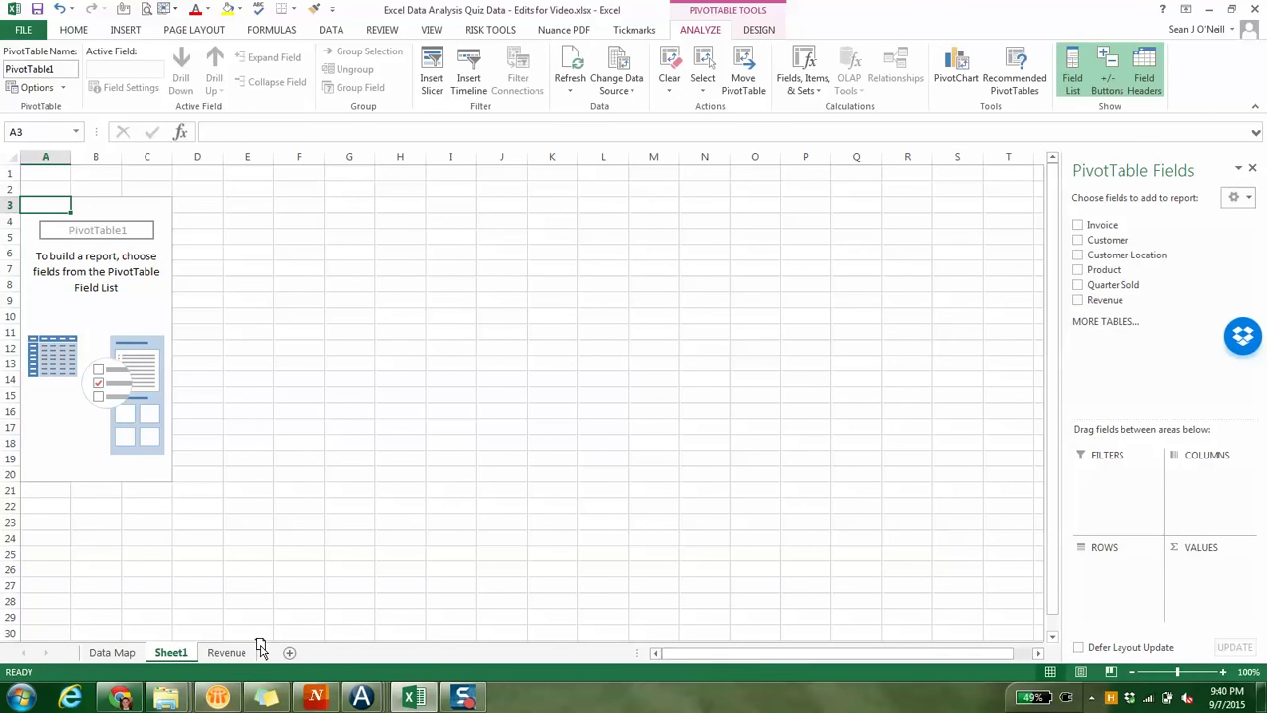
# - Move the Sheet1 tab after Revenue and reselect PivotTable1 to show its field list
pyautogui.moveTo(262, 649); pyautogui.dragTo(256, 650)
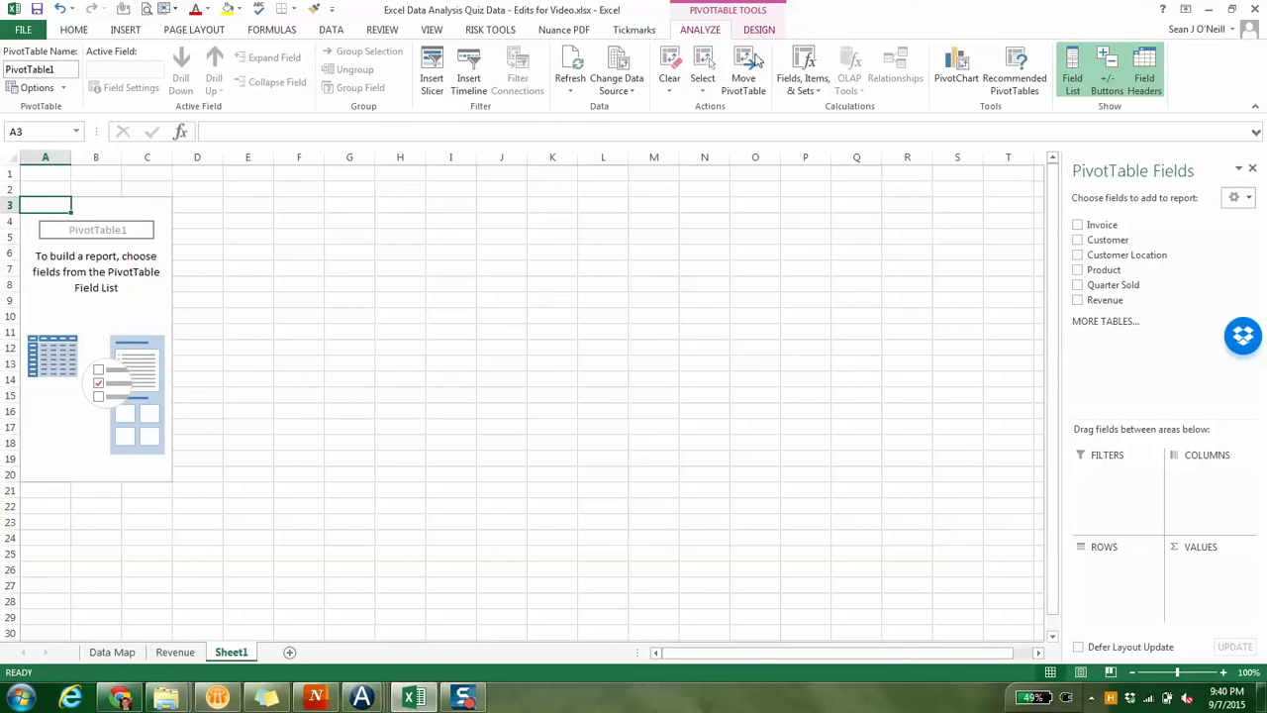
pyautogui.click(288, 284)
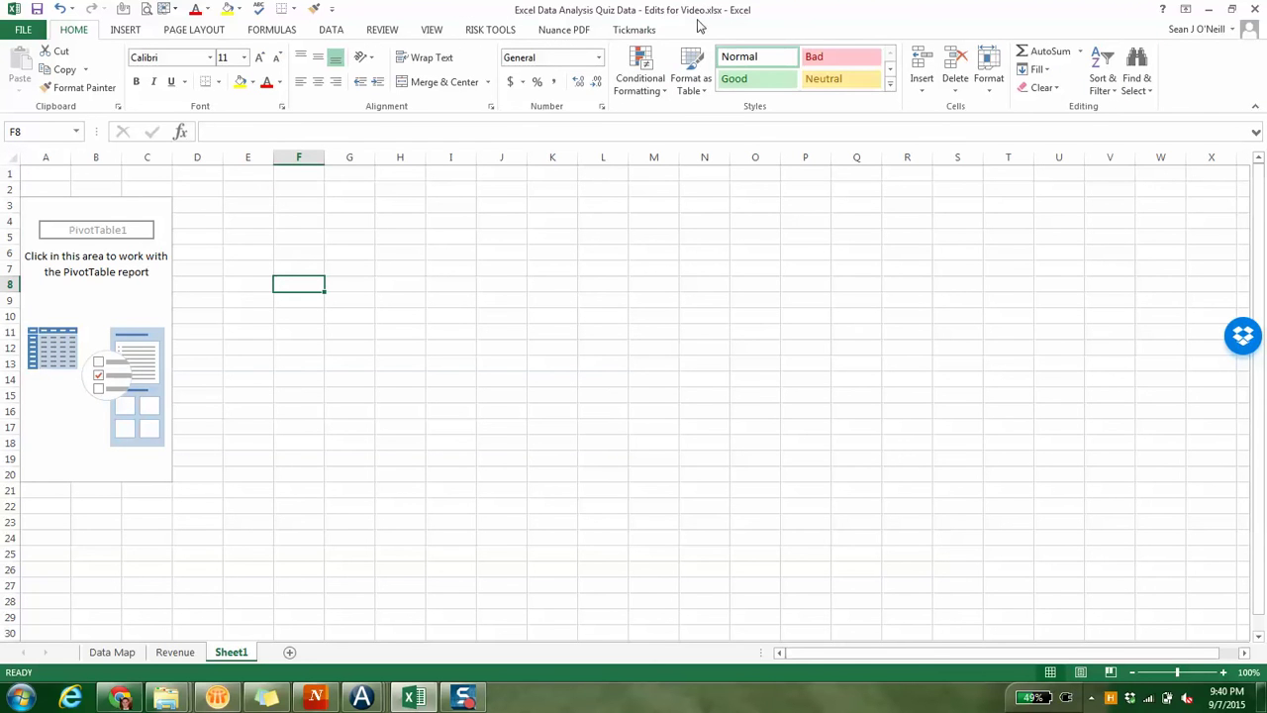
pyautogui.click(87, 328)
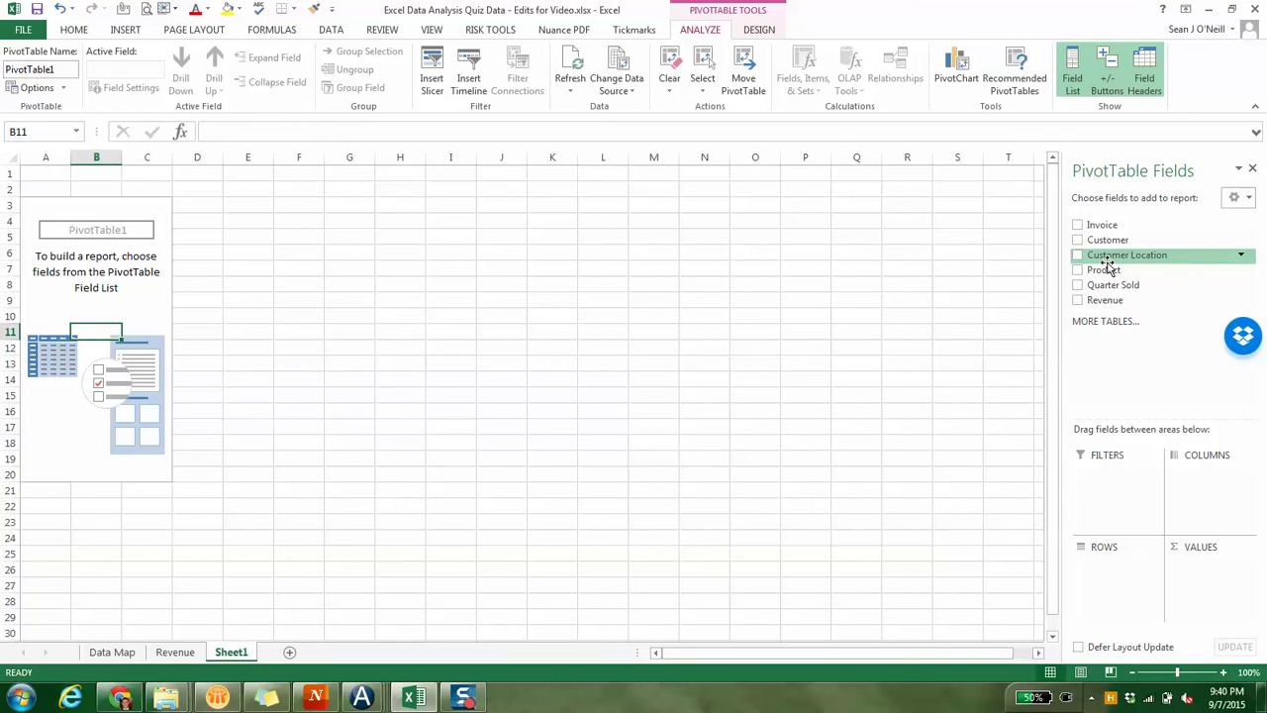
pyautogui.moveTo(1108, 259); pyautogui.dragTo(1198, 485)
pyautogui.moveTo(1176, 609); pyautogui.dragTo(1110, 244)
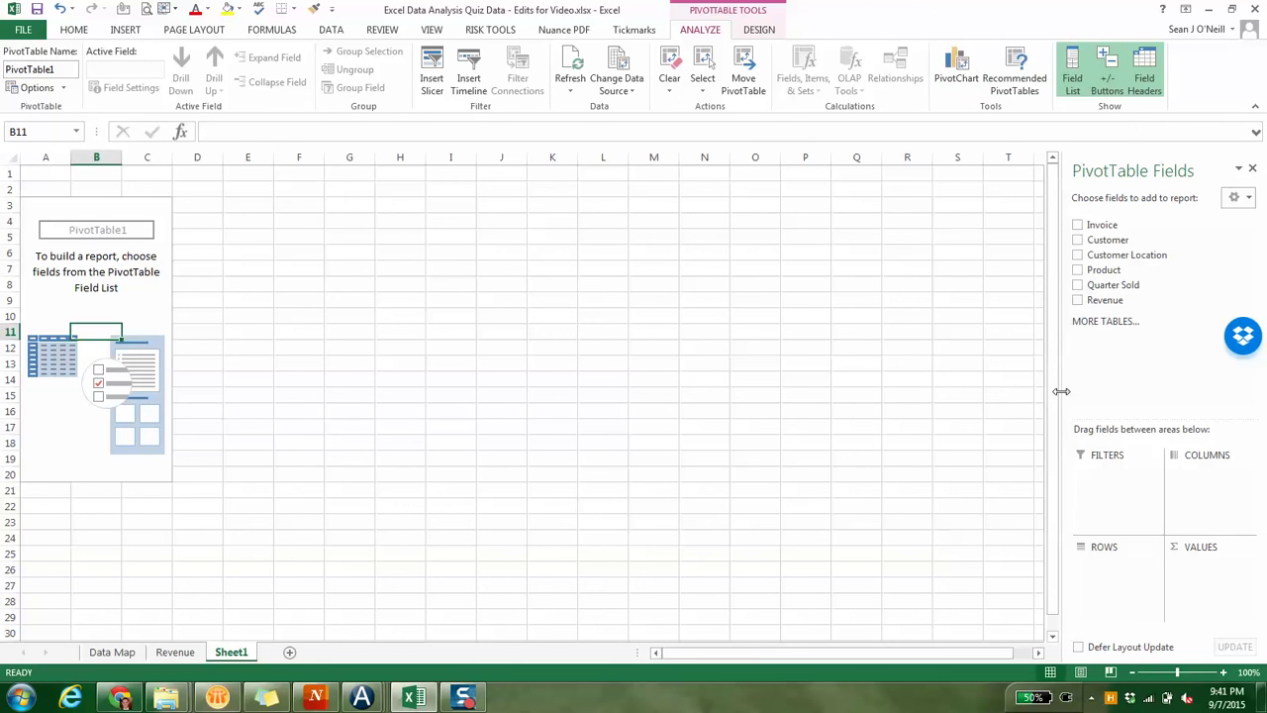
pyautogui.click(1029, 315)
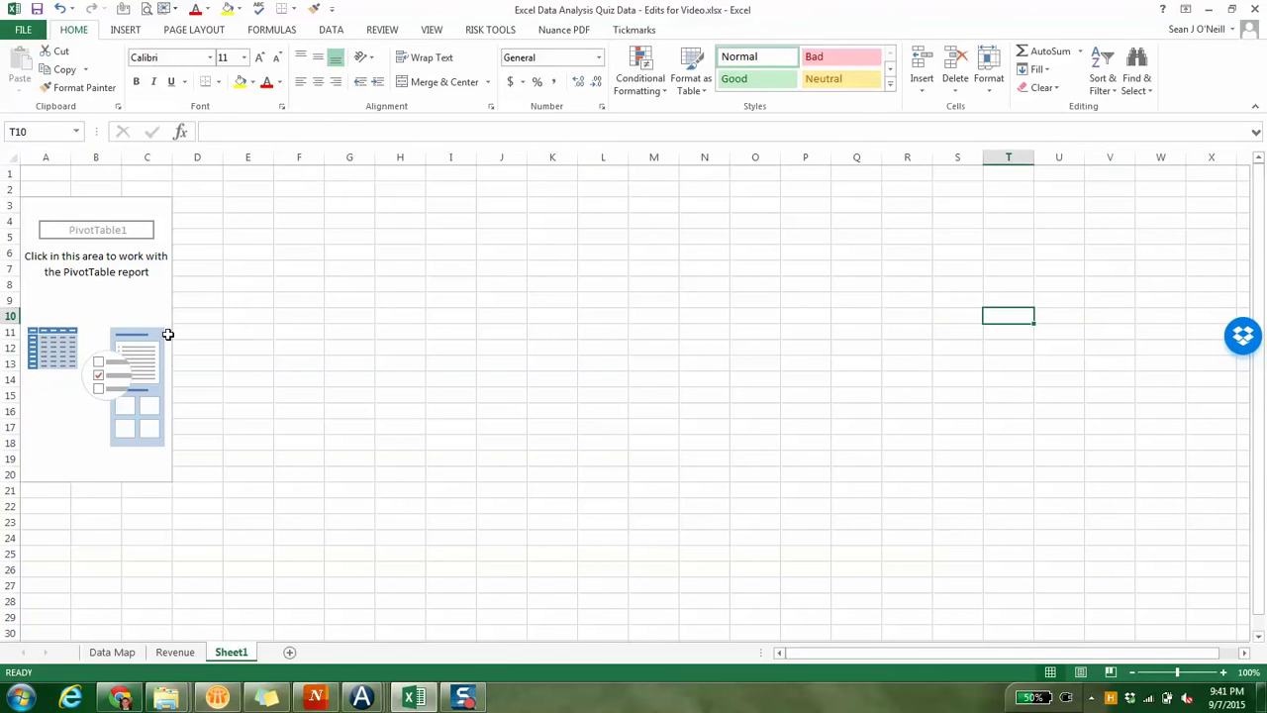
pyautogui.click(10, 300)
pyautogui.click(69, 268)
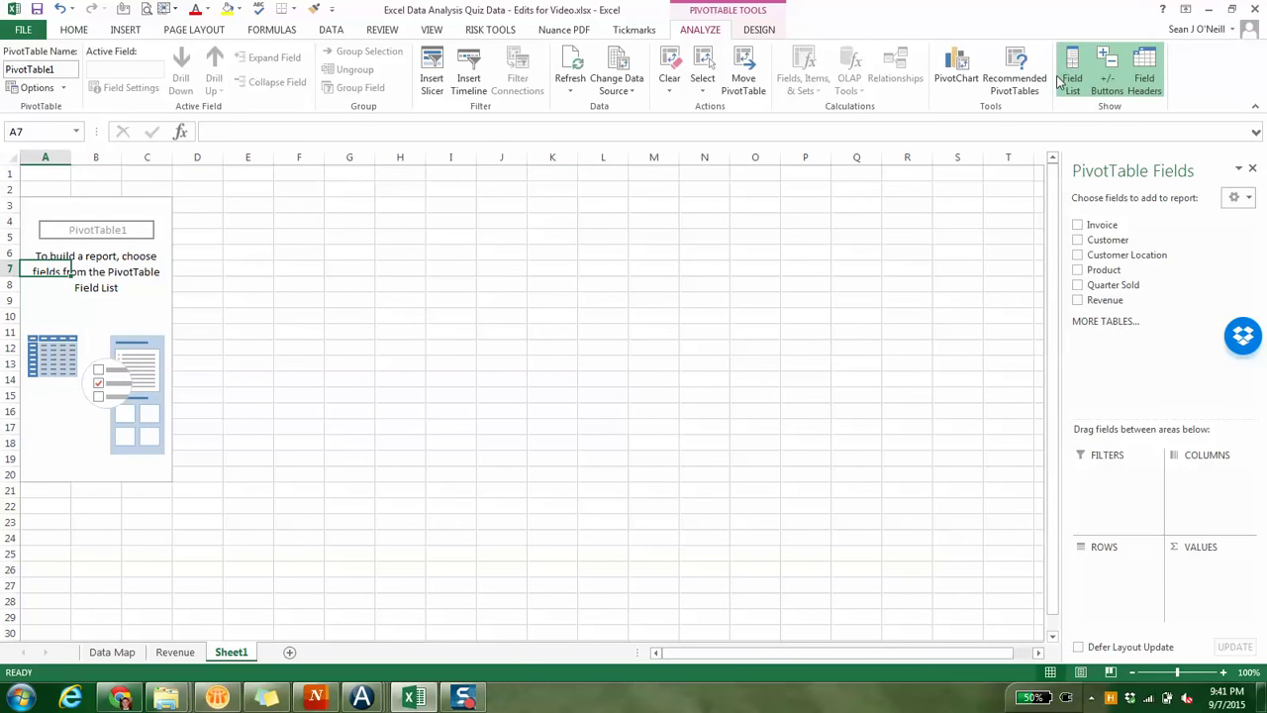
pyautogui.click(1251, 171)
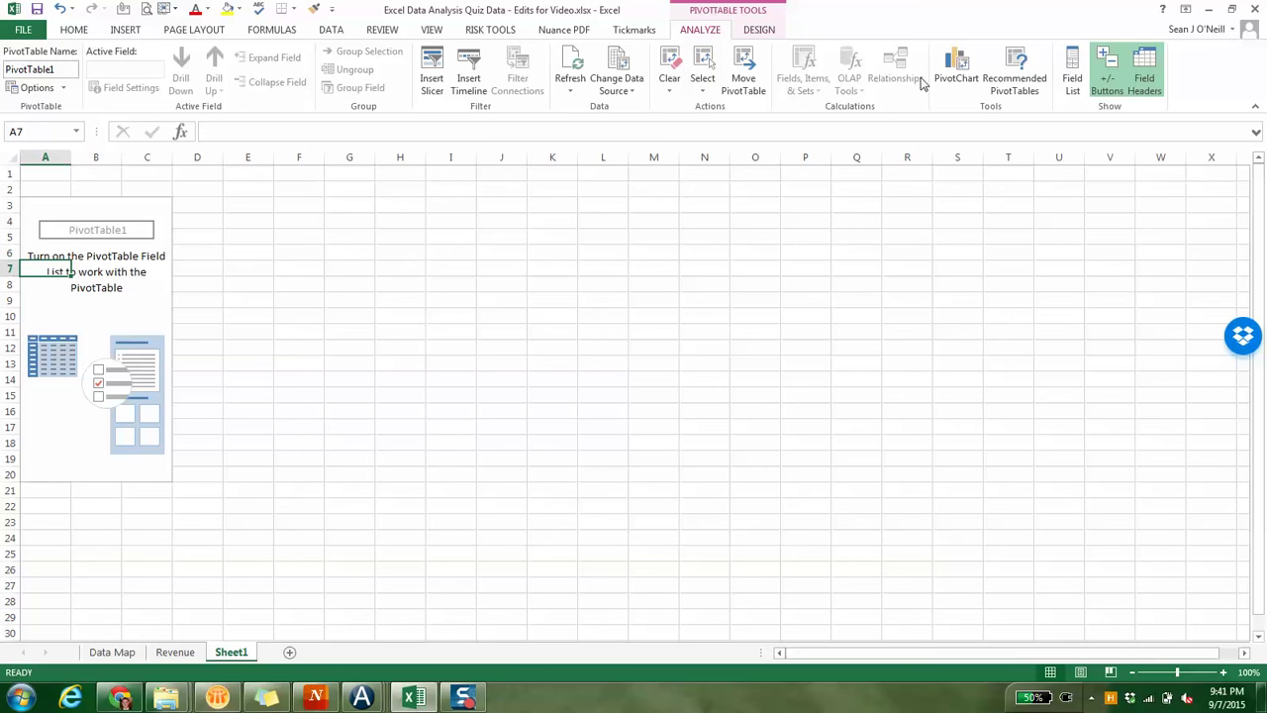
pyautogui.click(1073, 68)
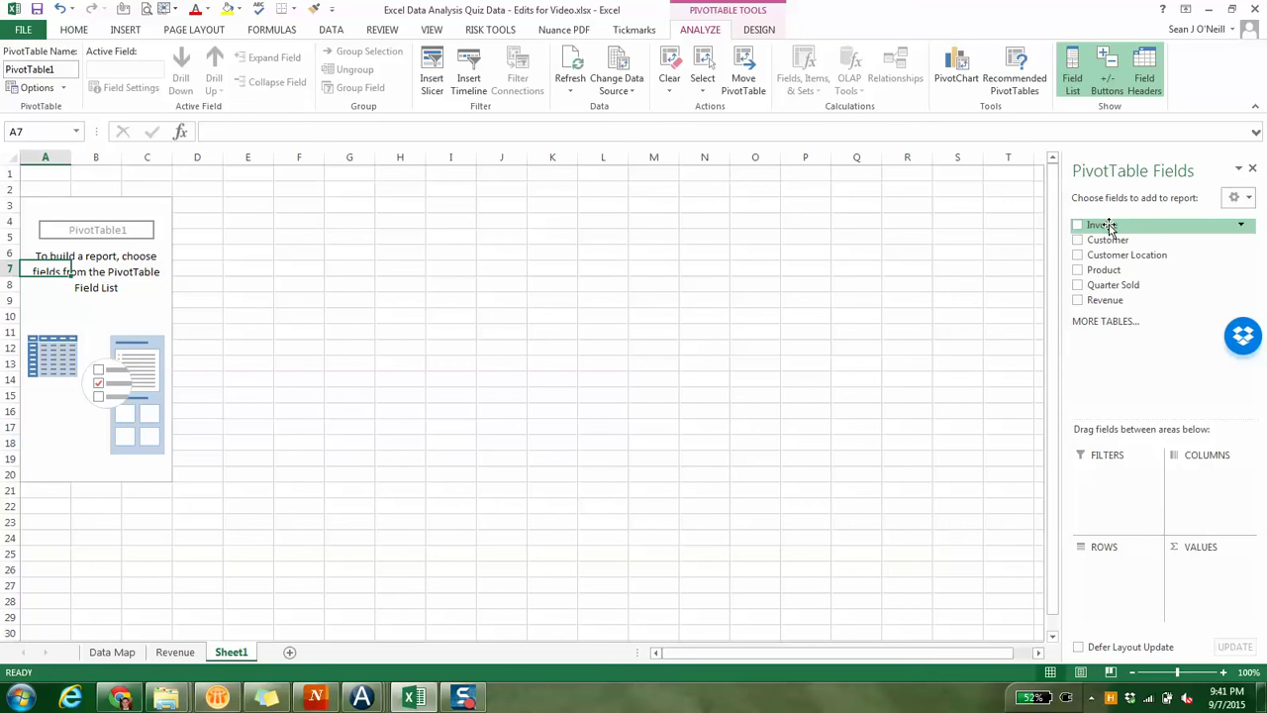
# - Add Customer as row labels, inspect the (blank) row, and open Change Data Source
pyautogui.moveTo(1108, 242); pyautogui.dragTo(1103, 574)
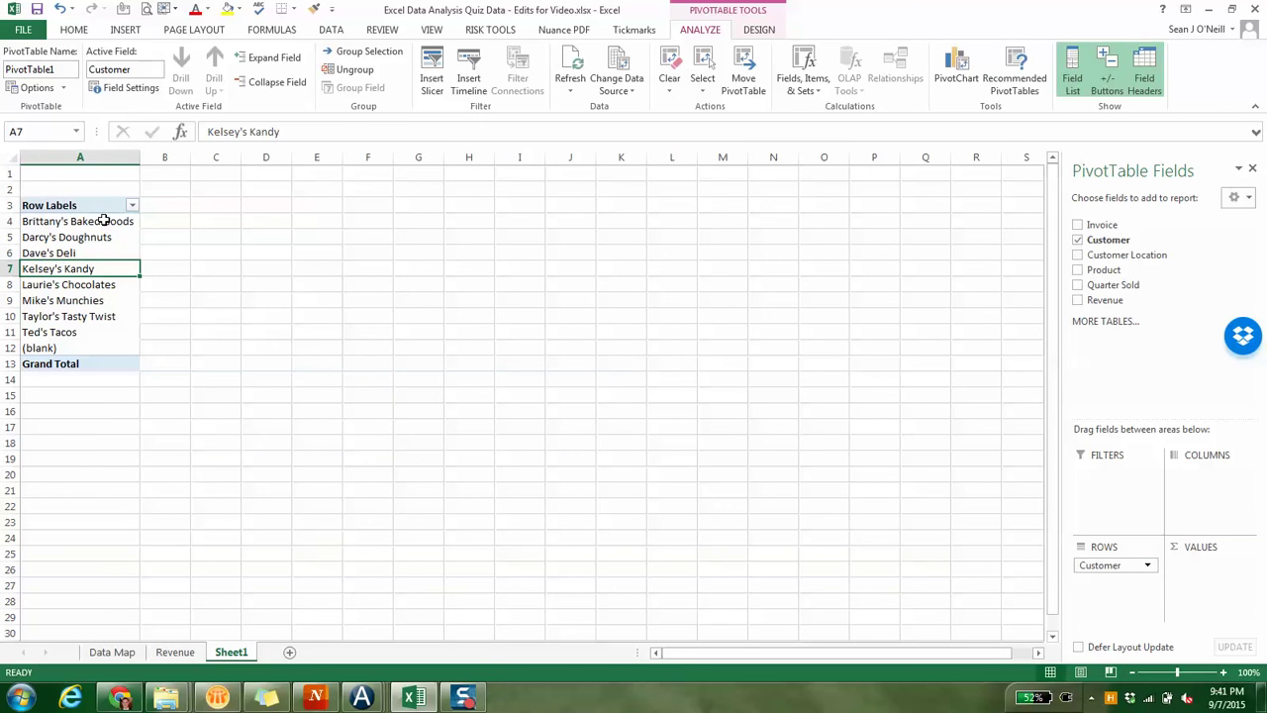
pyautogui.moveTo(104, 220); pyautogui.dragTo(79, 348)
pyautogui.click(78, 336)
pyautogui.click(72, 348)
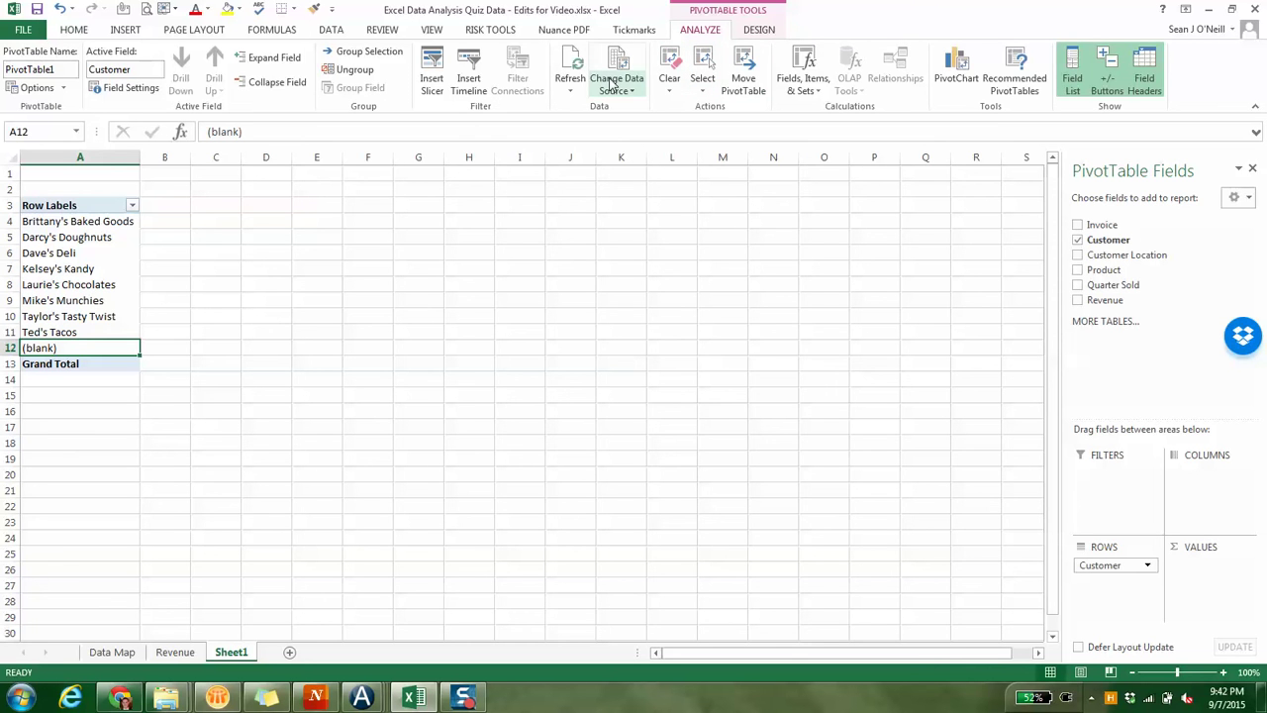
pyautogui.click(616, 63)
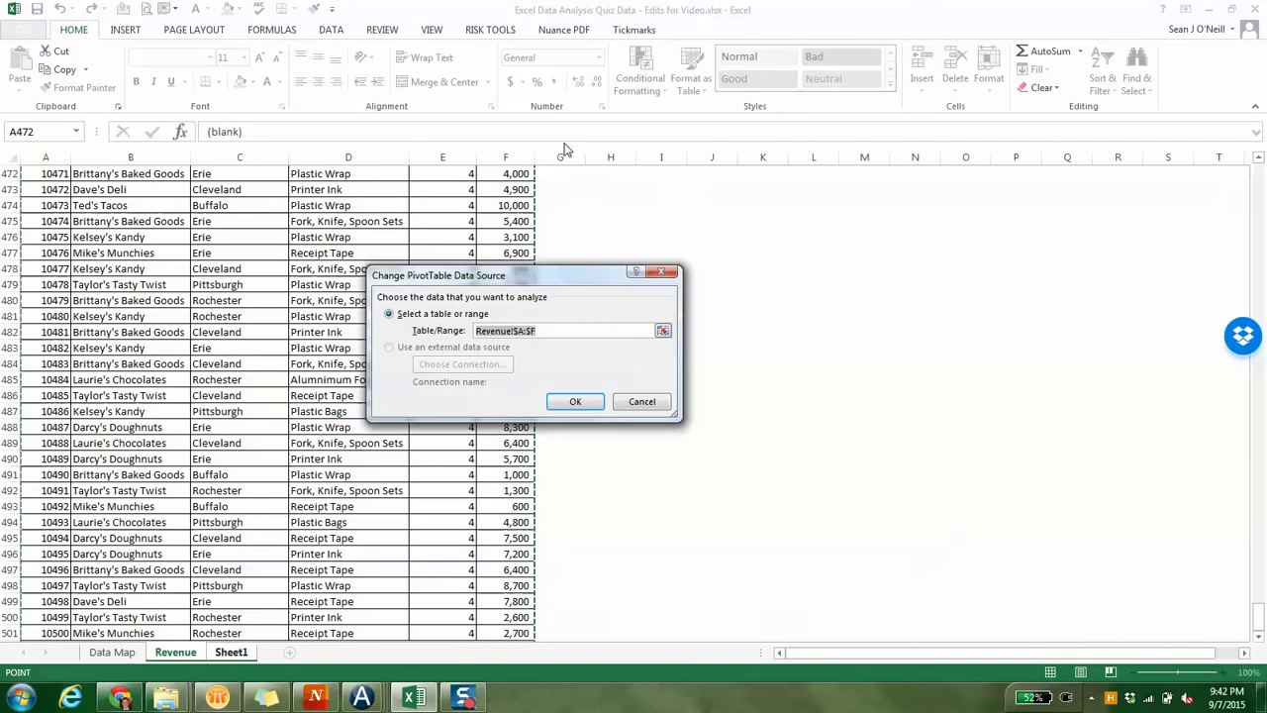
# - Set the pivot's source range to Revenue!$A$1:$F$501, removing the (blank) row
pyautogui.click(626, 401)
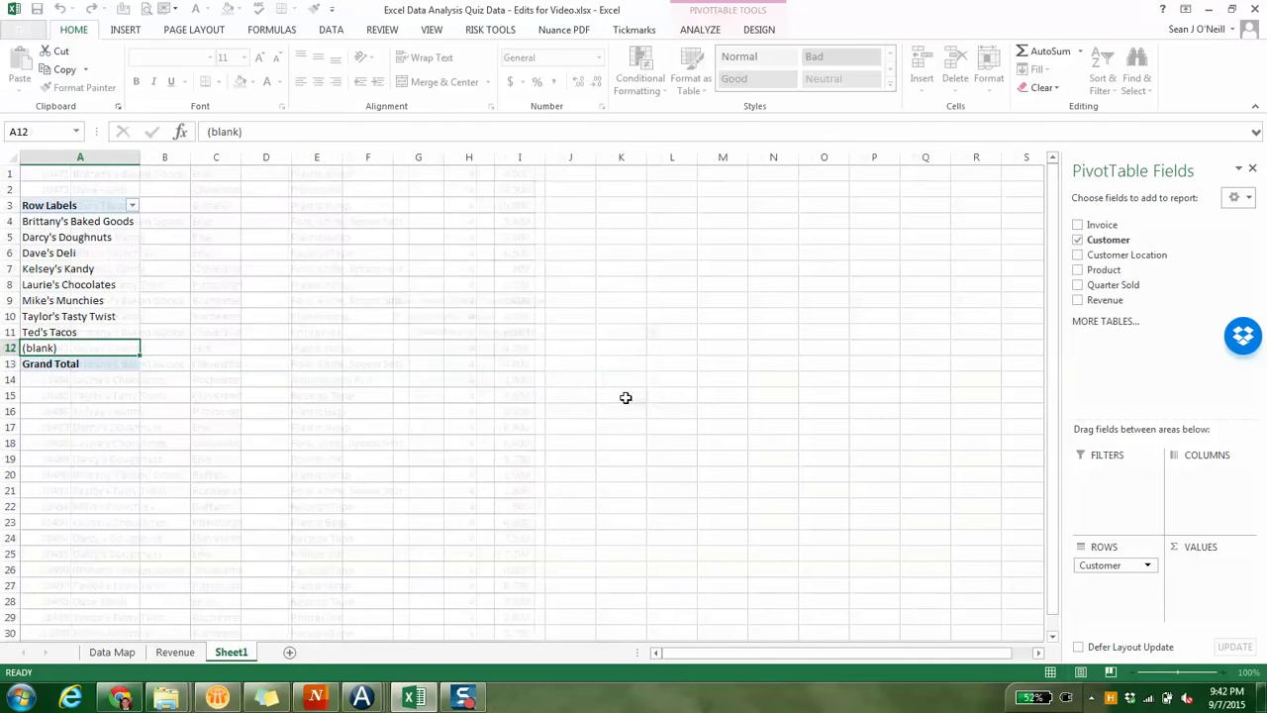
pyautogui.click(721, 32)
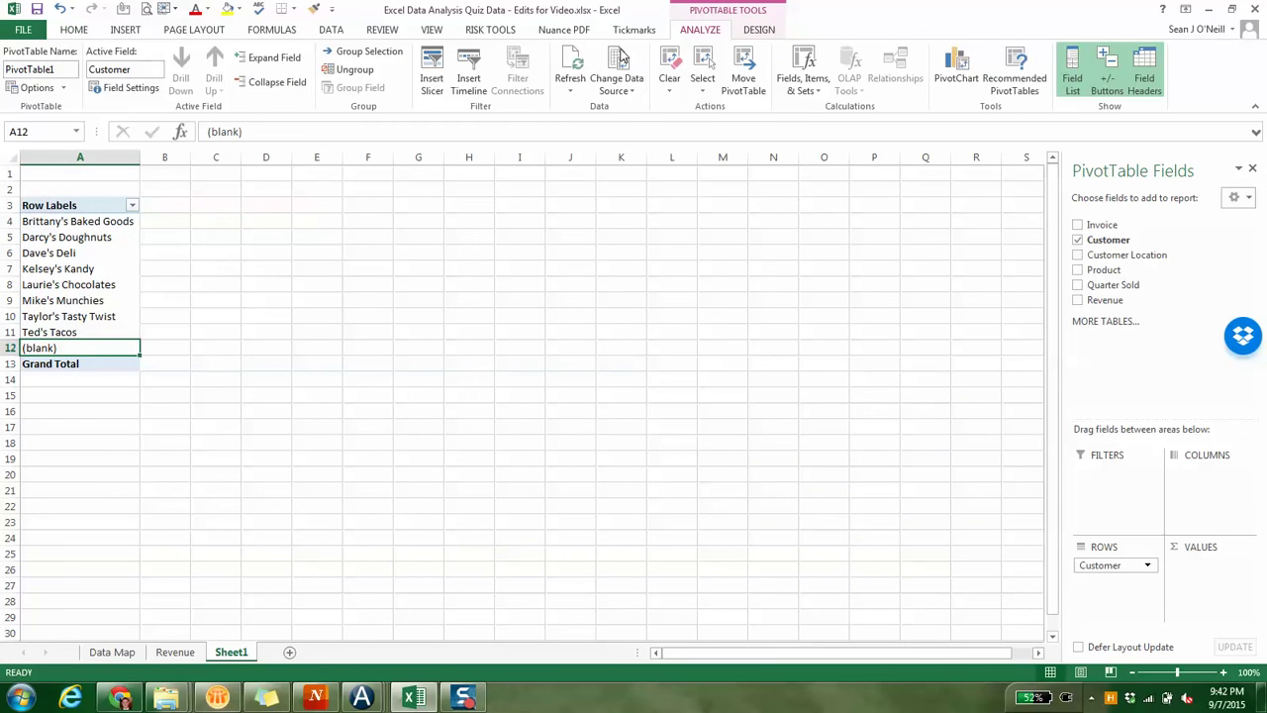
pyautogui.click(606, 63)
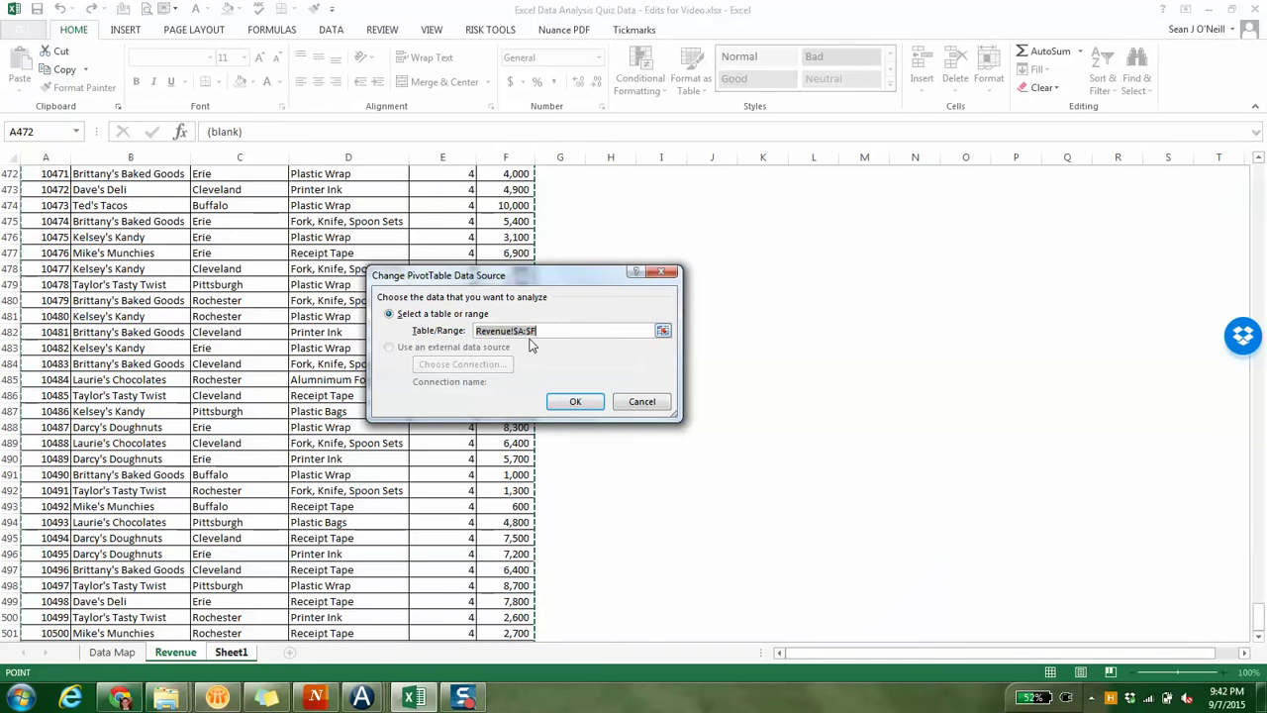
pyautogui.click(33, 268)
pyautogui.hotkey('ctrl', 'Home')
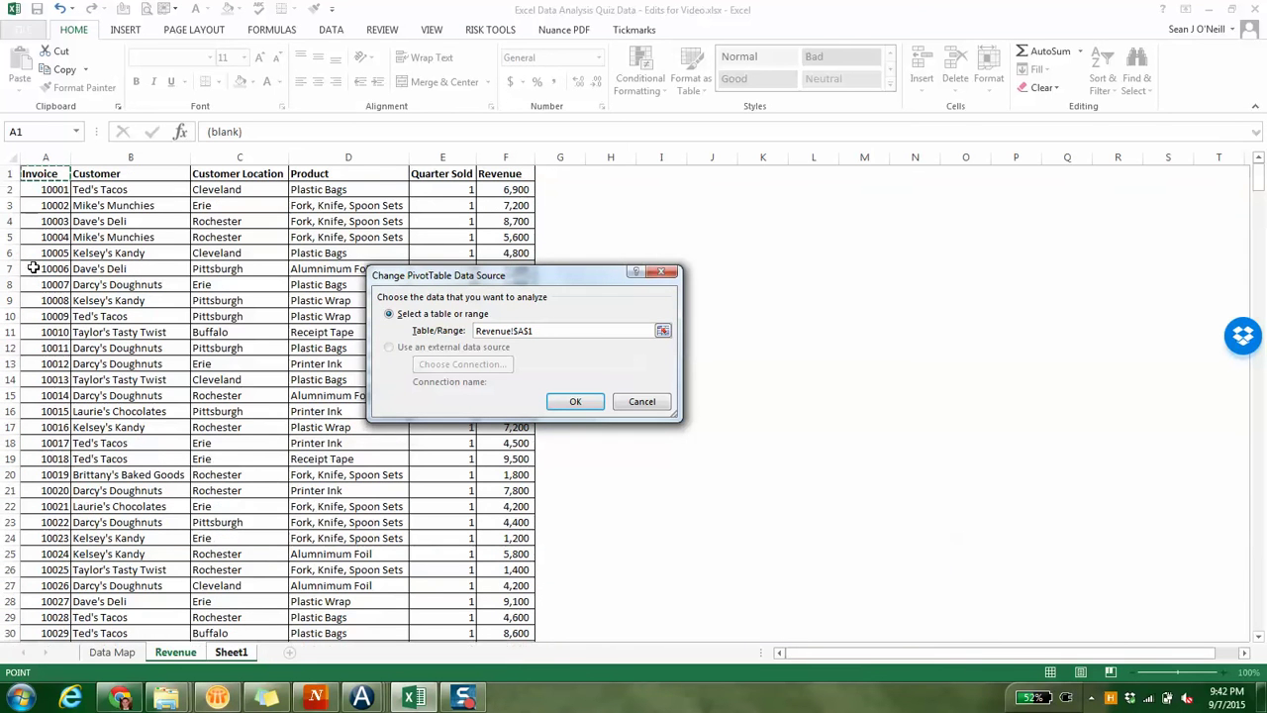
pyautogui.hotkey('shift', 'Right')
pyautogui.hotkey('shift', 'Right')
pyautogui.hotkey('shift', 'Right')
pyautogui.hotkey('shift', 'Right')
pyautogui.hotkey('shift', 'Right')
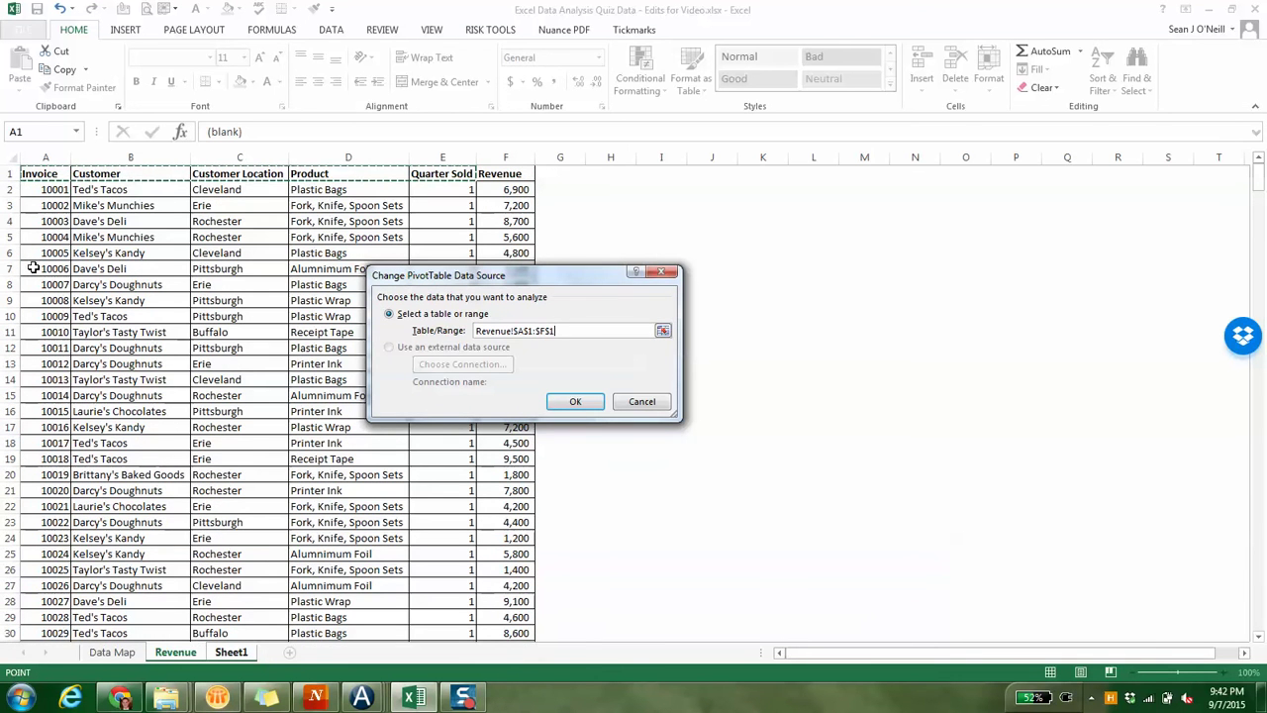
pyautogui.hotkey('ctrl', 'shift', 'Down')
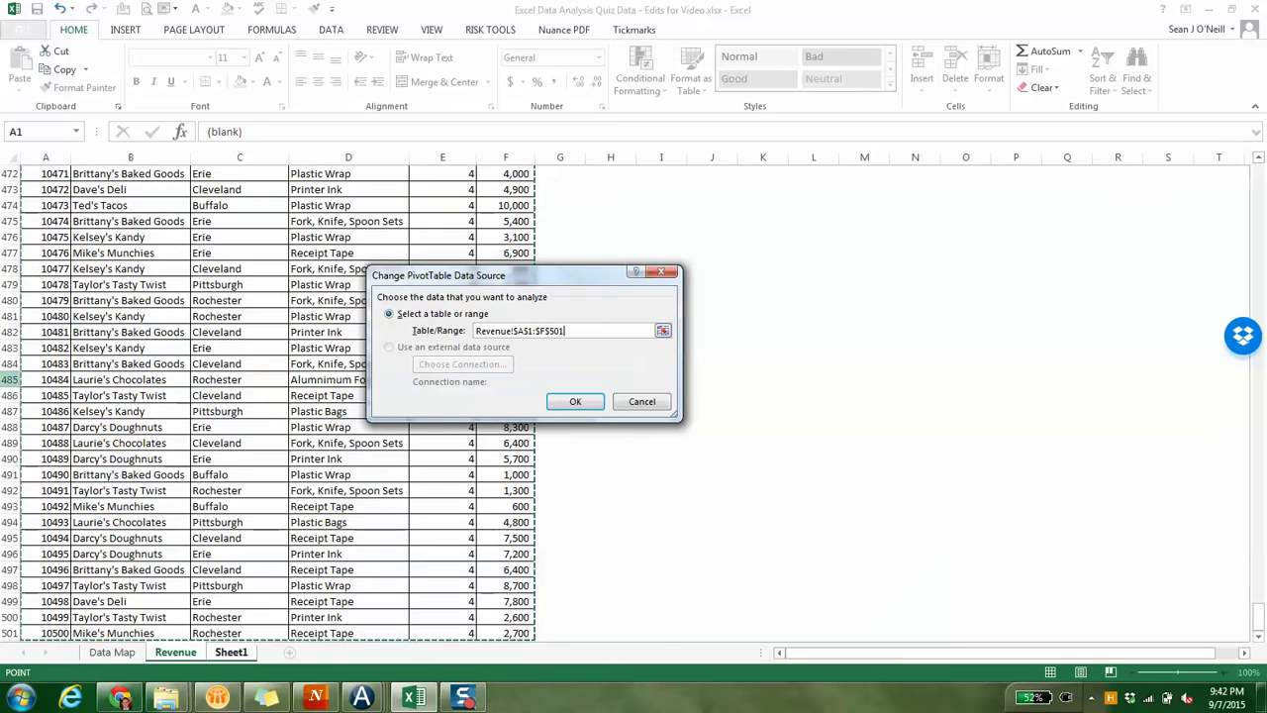
pyautogui.click(578, 402)
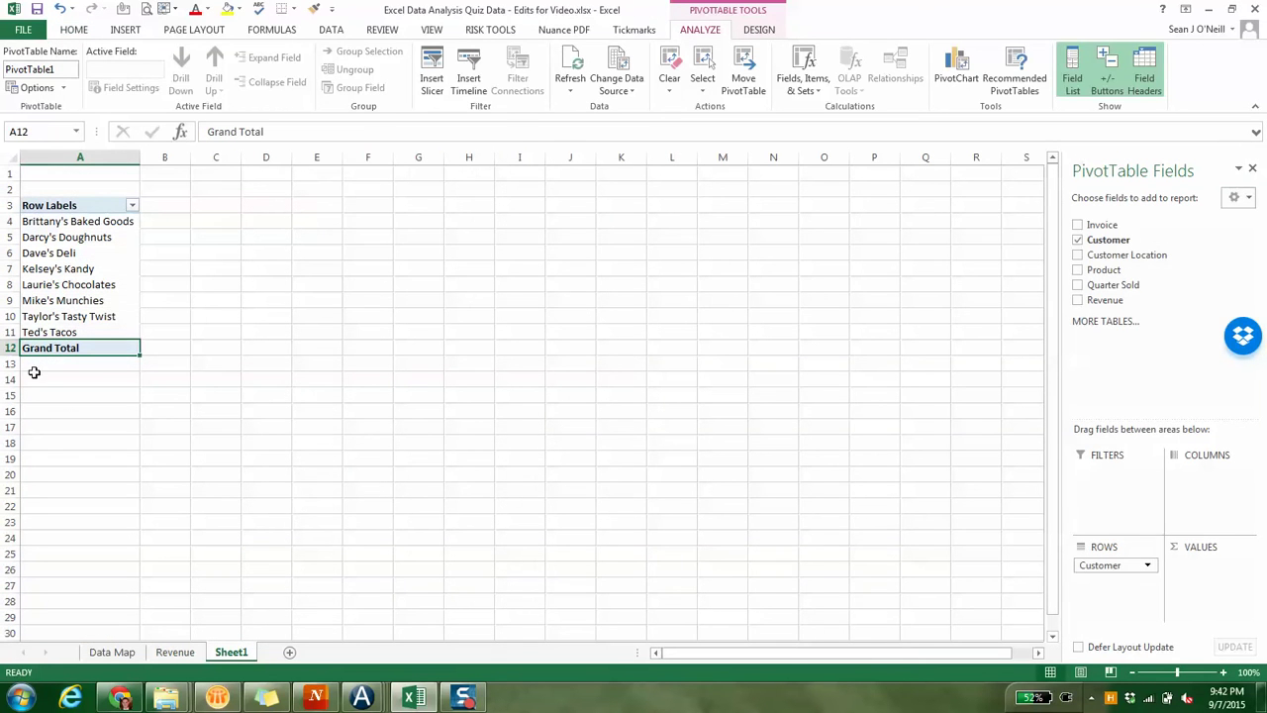
# - Add Revenue to Values and switch its summary from Sum to Count
pyautogui.click(69, 332)
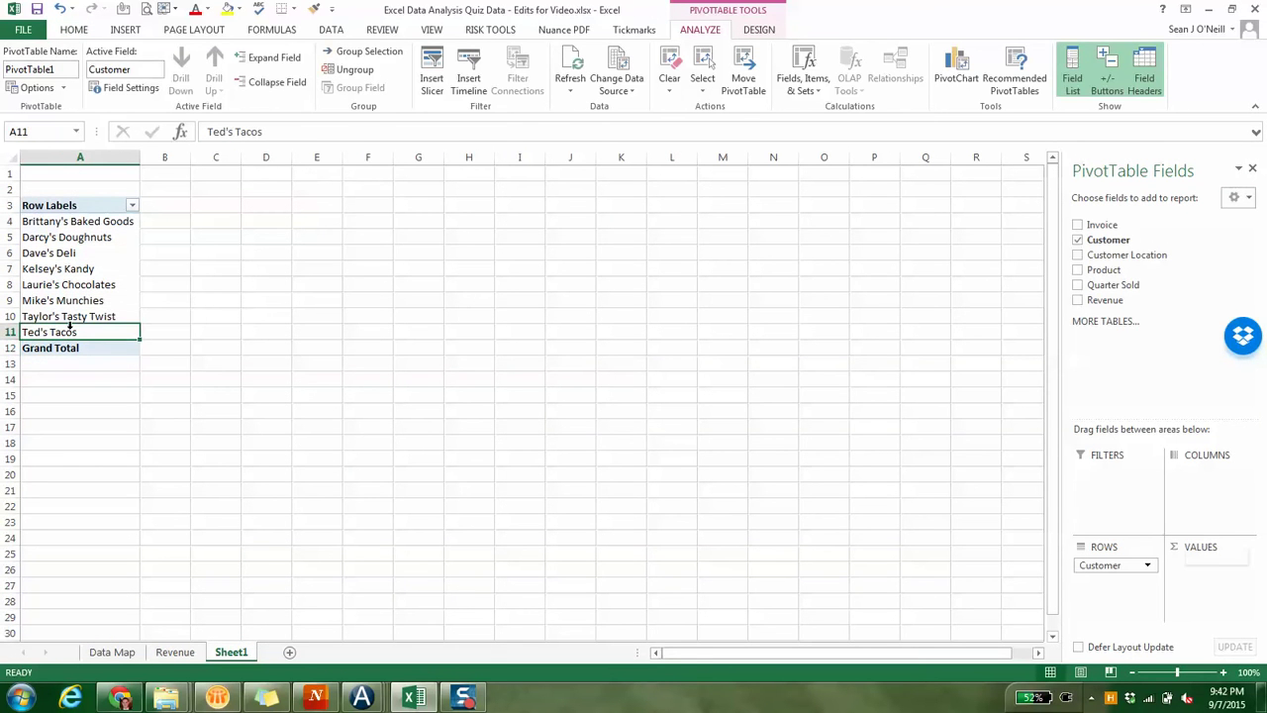
pyautogui.click(89, 222)
pyautogui.keyDown('shift'); pyautogui.click(89, 331); pyautogui.keyUp('shift')
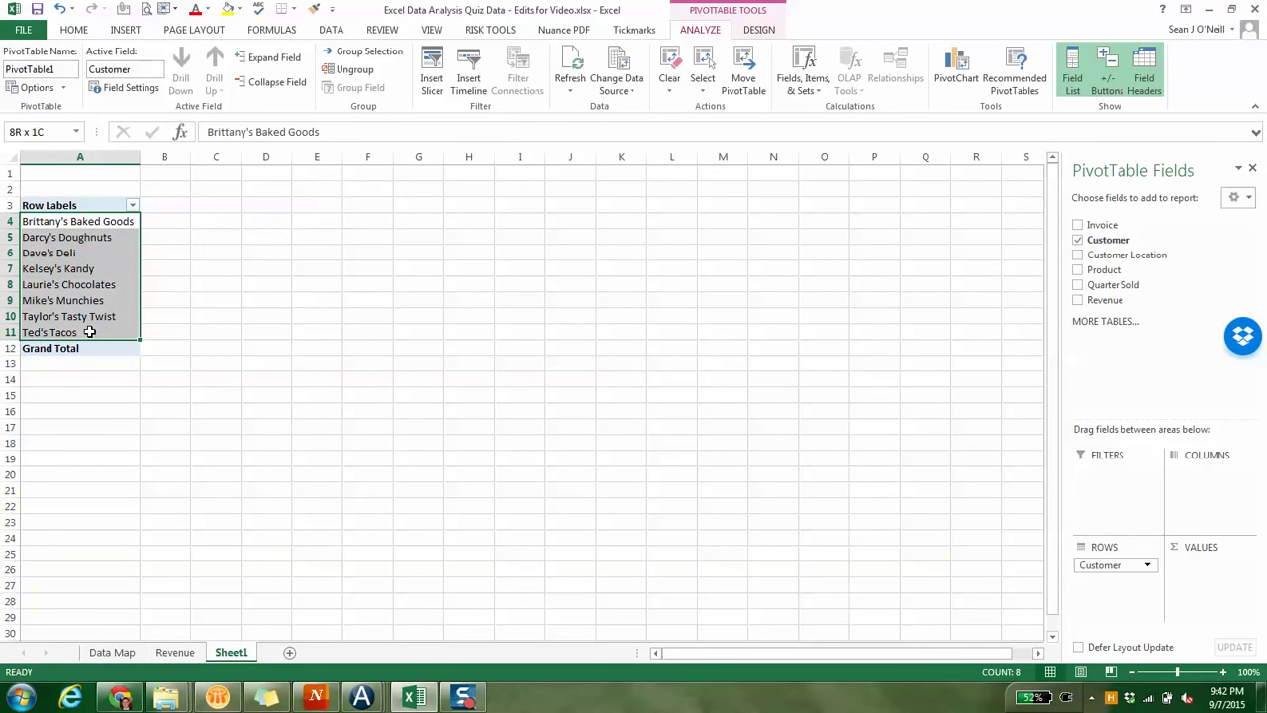
pyautogui.click(101, 227)
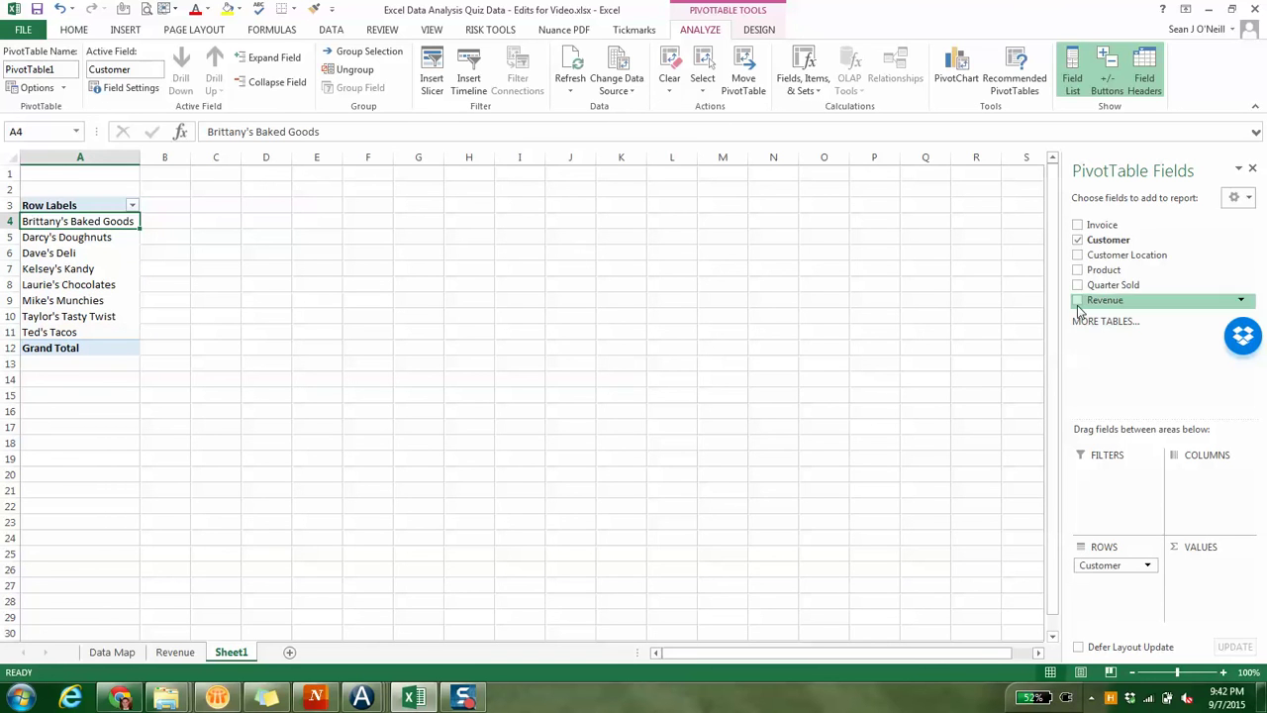
pyautogui.moveTo(1095, 301); pyautogui.dragTo(1198, 582)
pyautogui.click(1200, 570)
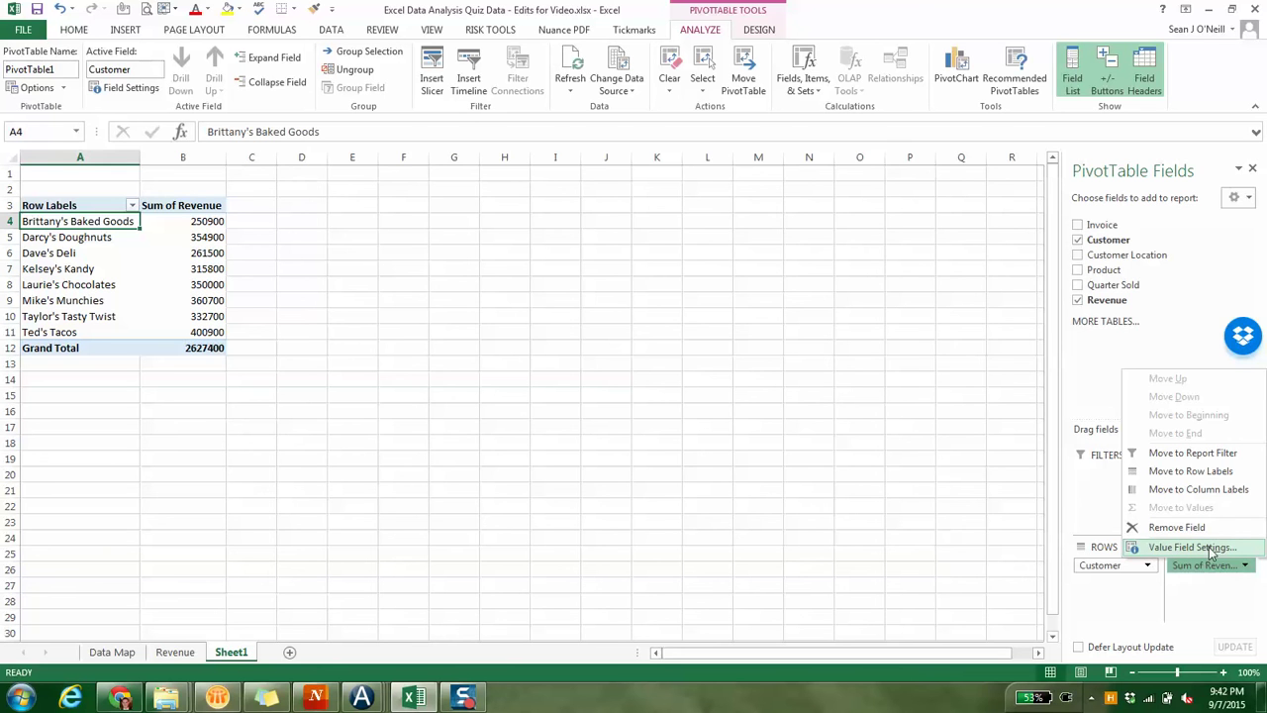
pyautogui.click(1209, 548)
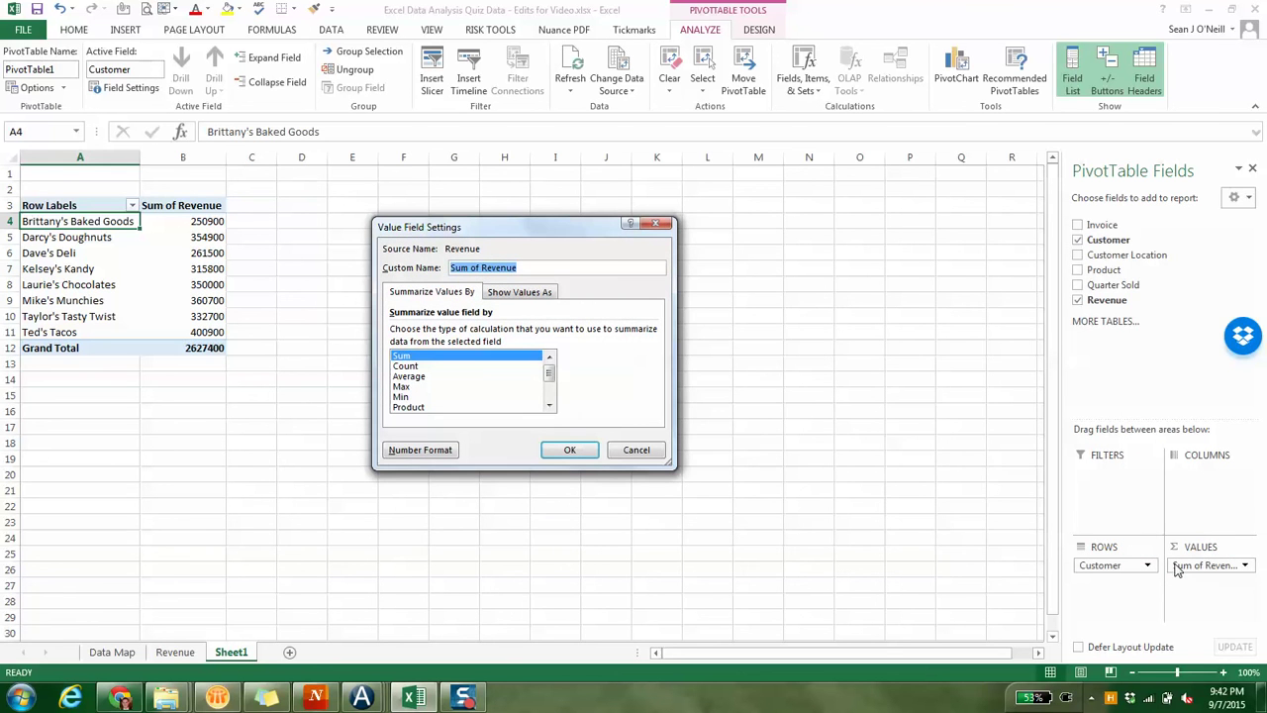
pyautogui.click(408, 366)
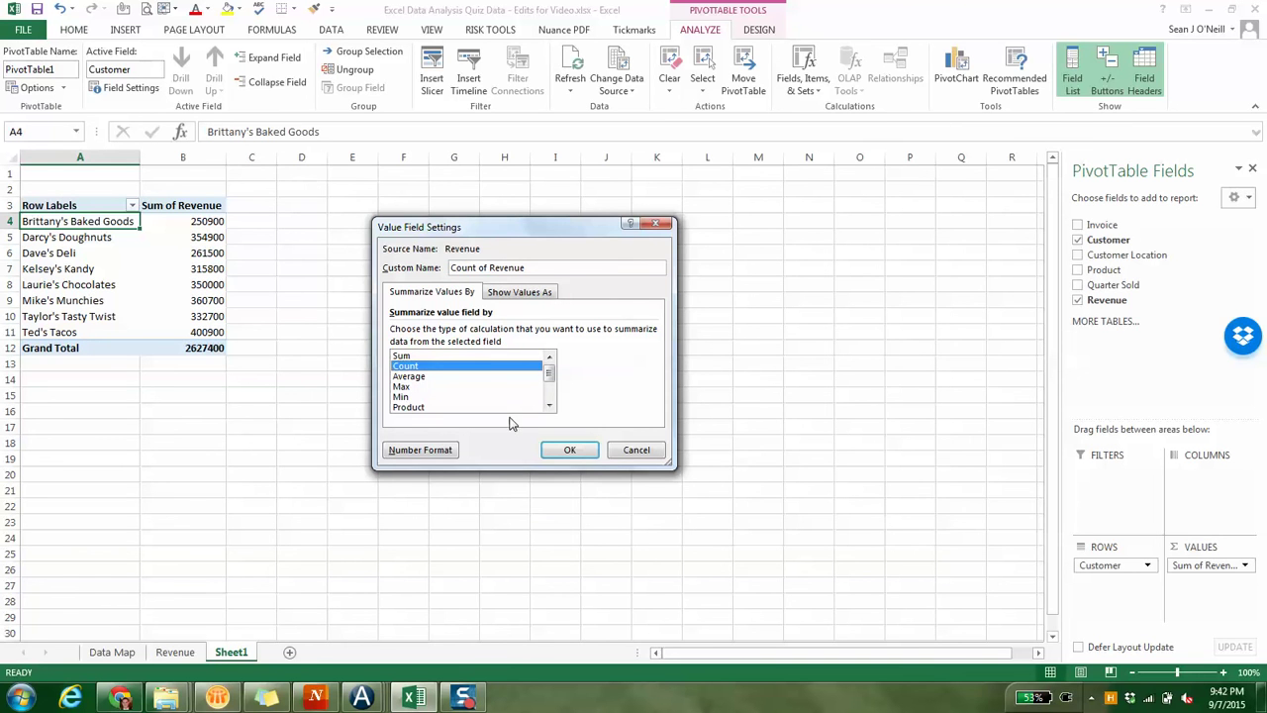
pyautogui.click(585, 449)
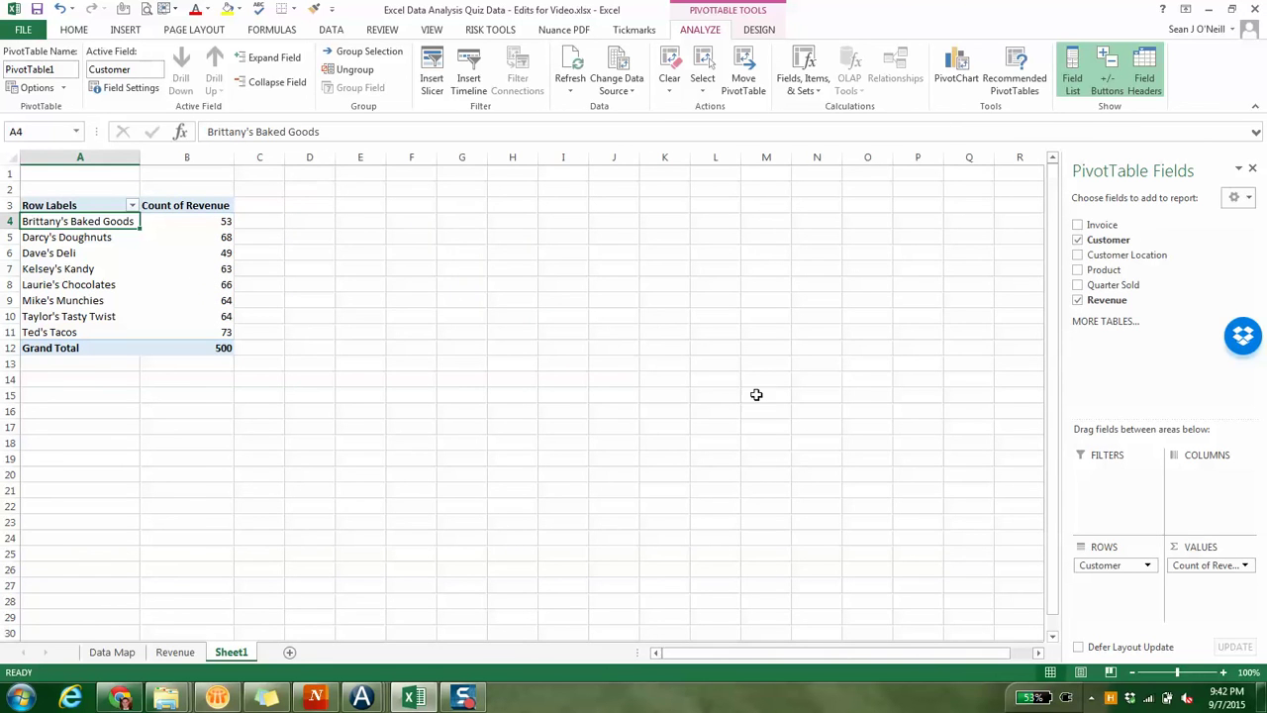
# - Check the customer counts, from 53 for Brittany's Baked Goods to the 500 Grand Total
pyautogui.click(212, 217)
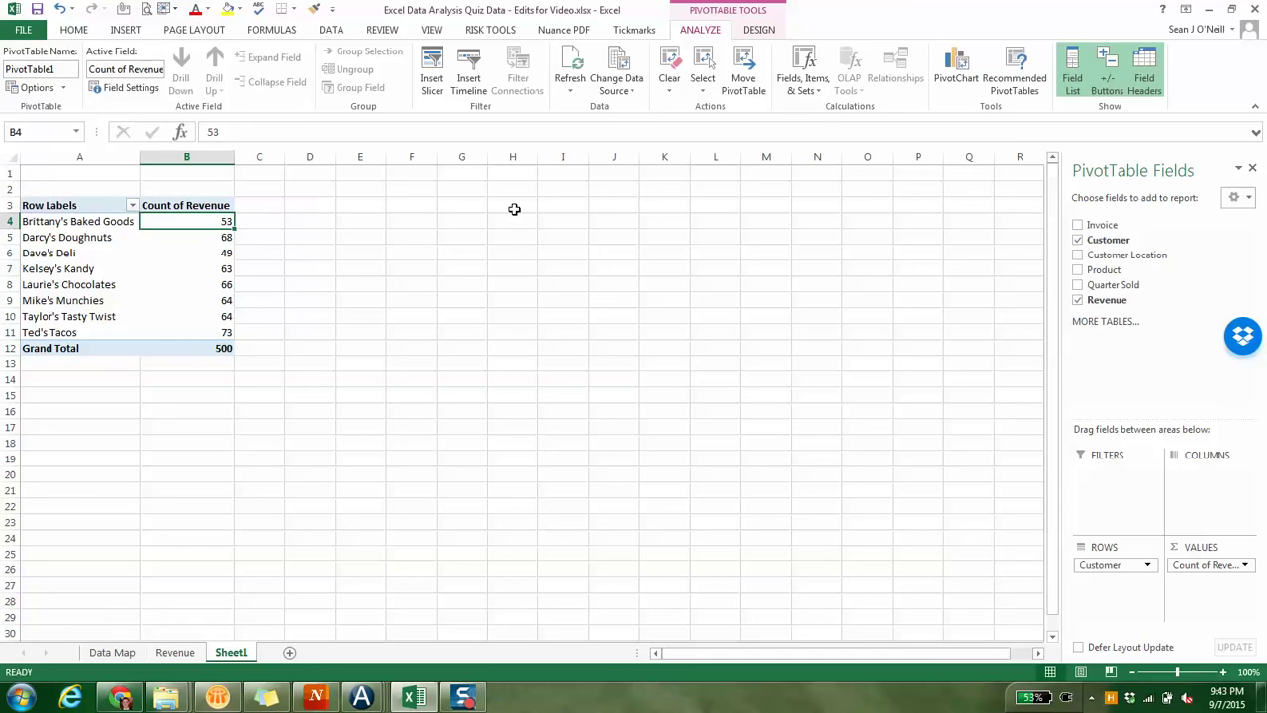
pyautogui.click(188, 348)
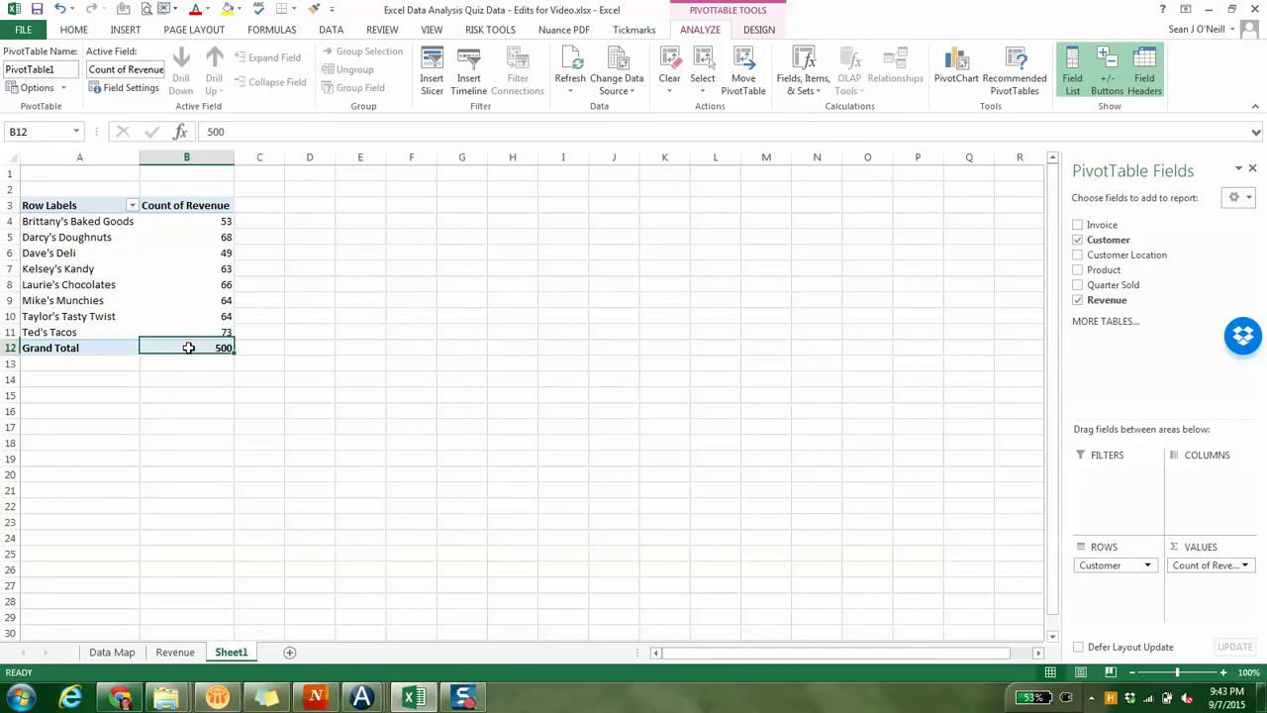
pyautogui.moveTo(187, 217); pyautogui.dragTo(190, 334)
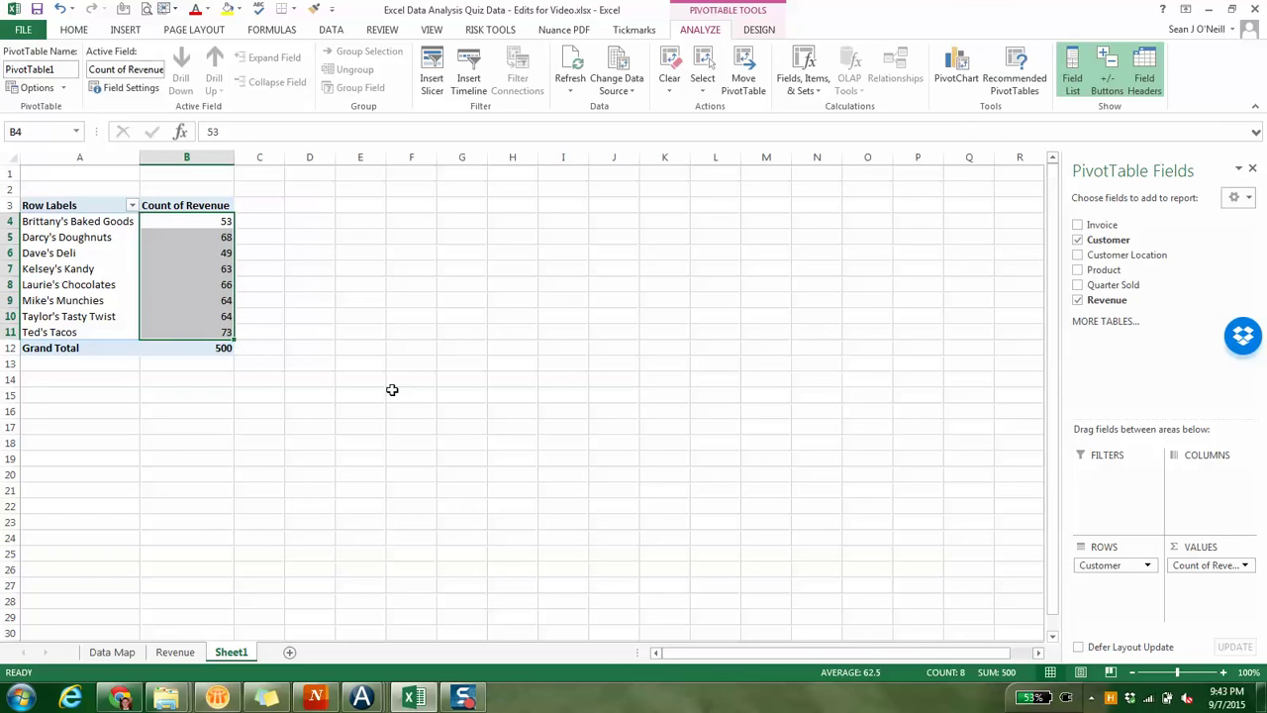
pyautogui.click(166, 256)
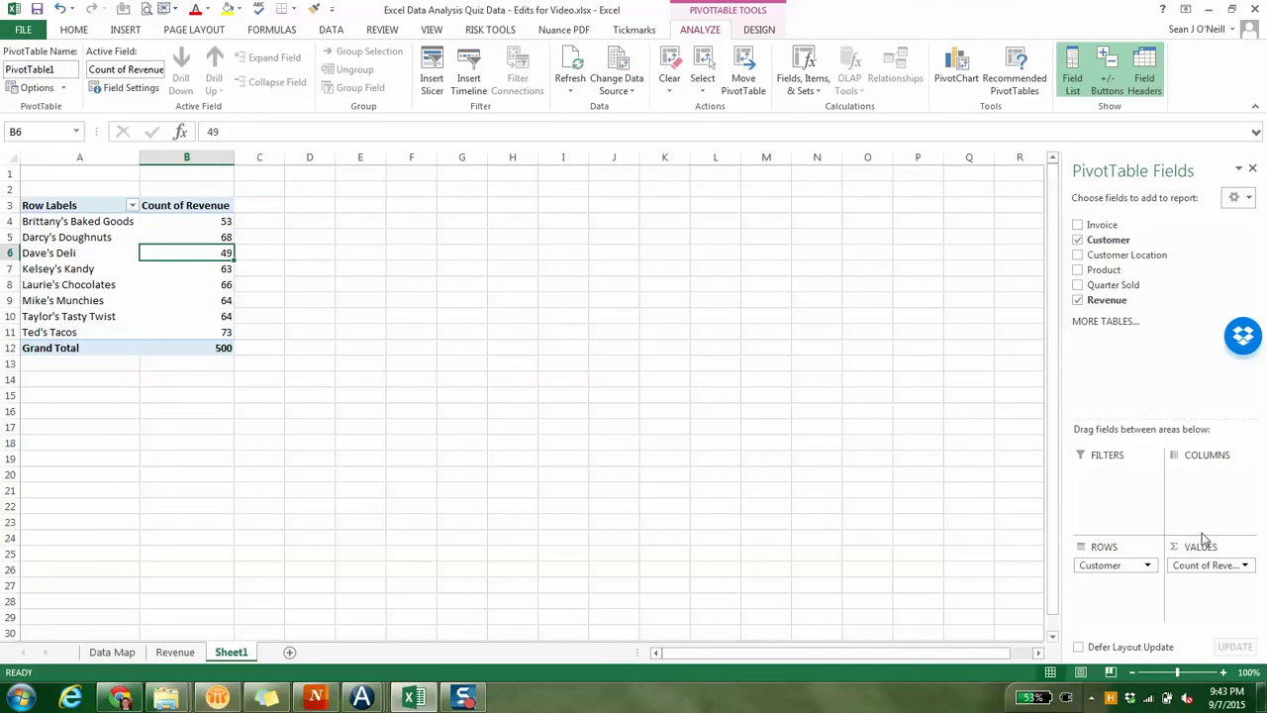
# - Change Count of Revenue back to Sum for a 2627400 grand total, then select the revenue values
pyautogui.click(1198, 562)
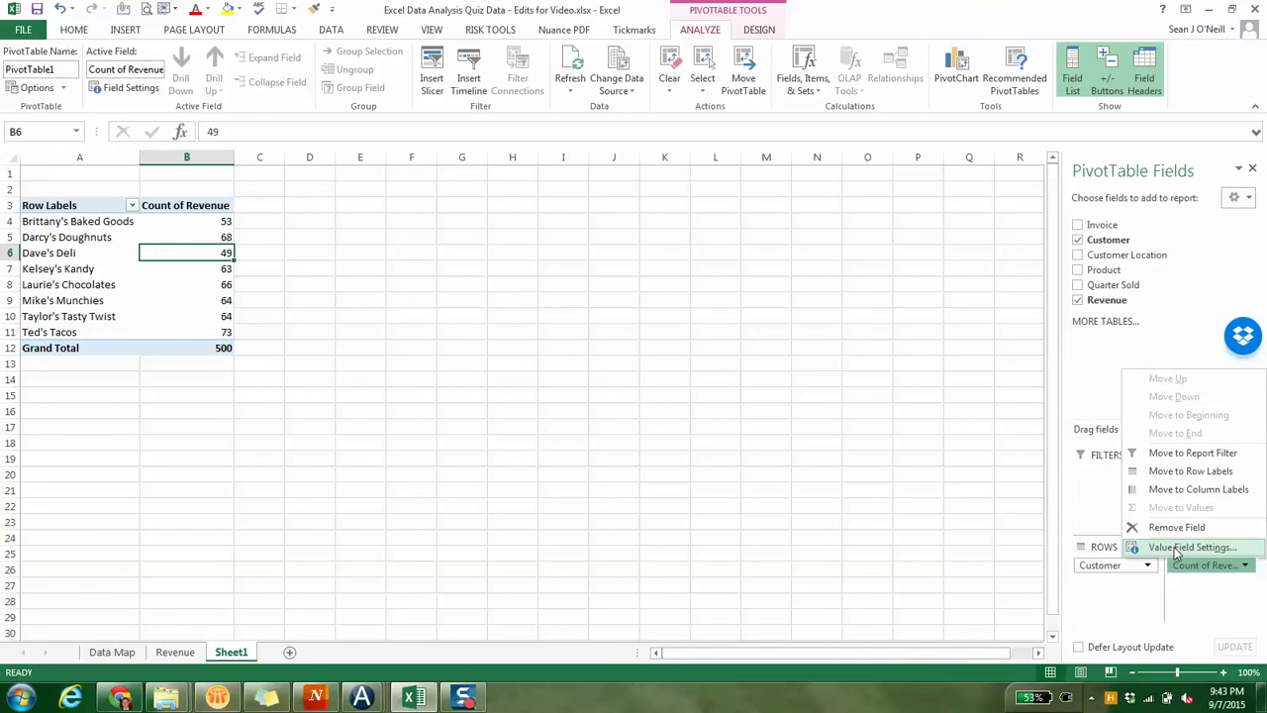
pyautogui.click(1176, 550)
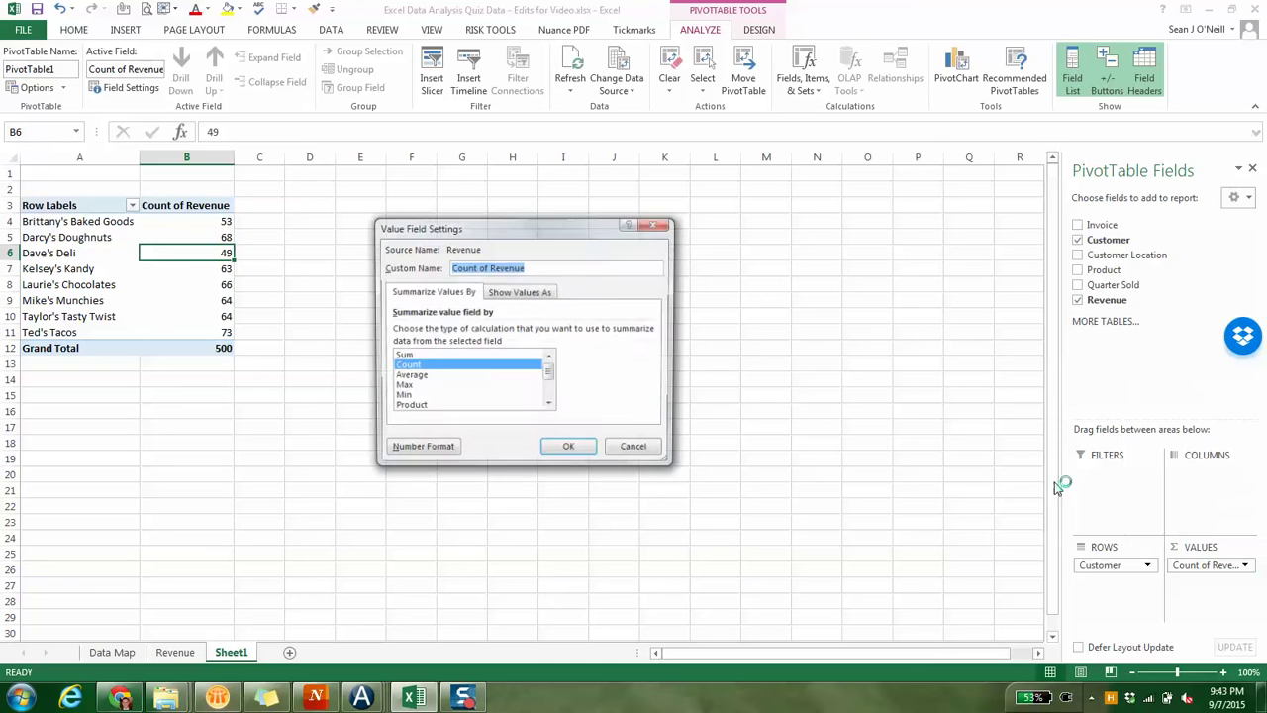
pyautogui.click(458, 365)
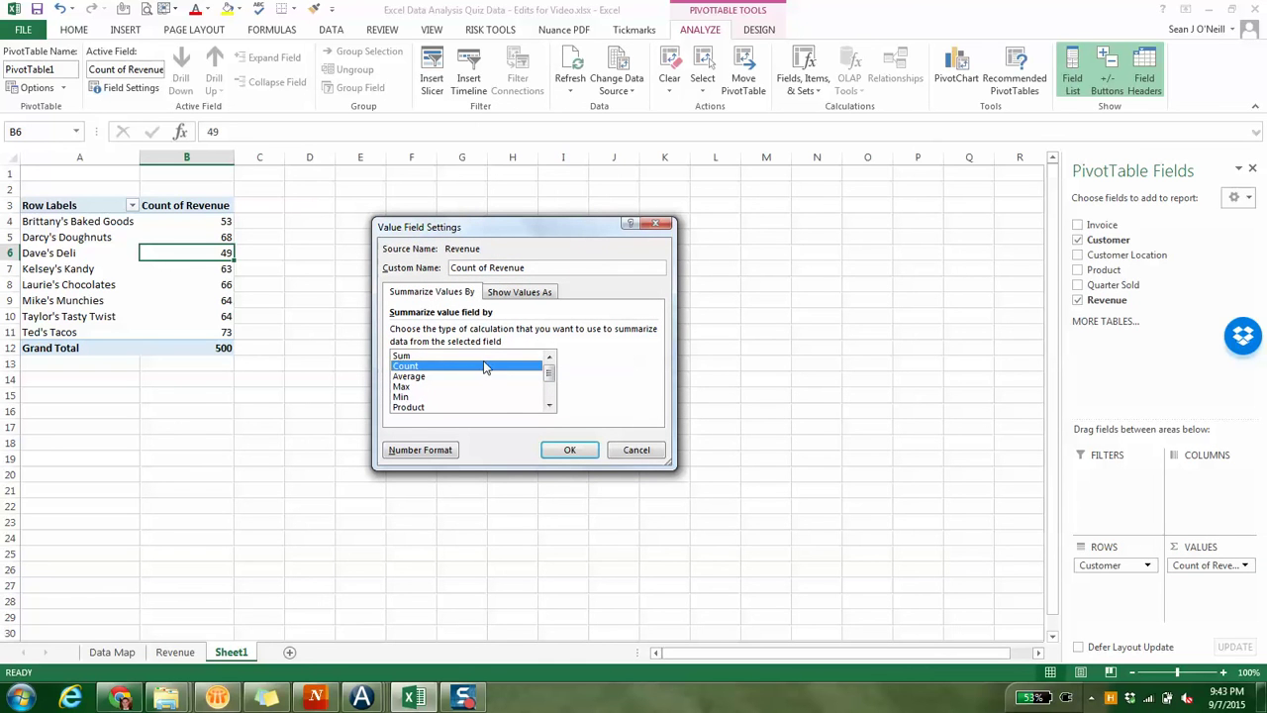
pyautogui.click(487, 356)
pyautogui.click(553, 449)
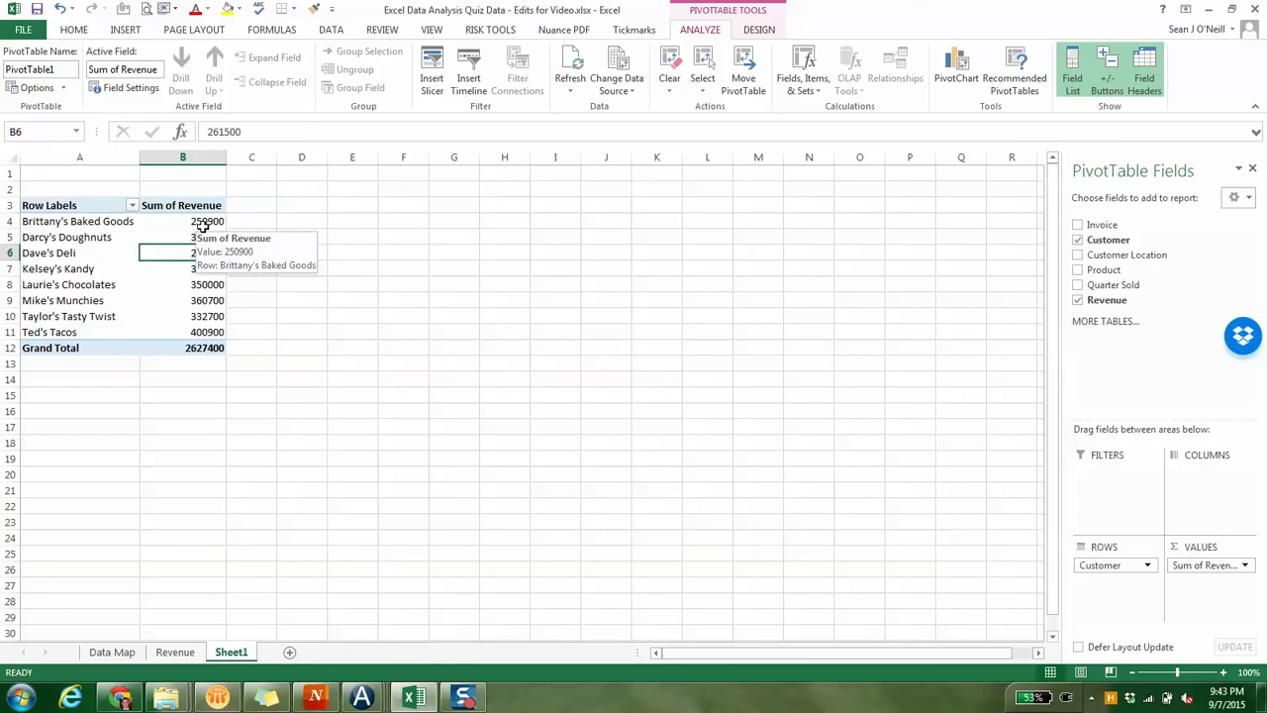
pyautogui.moveTo(203, 226); pyautogui.dragTo(190, 361)
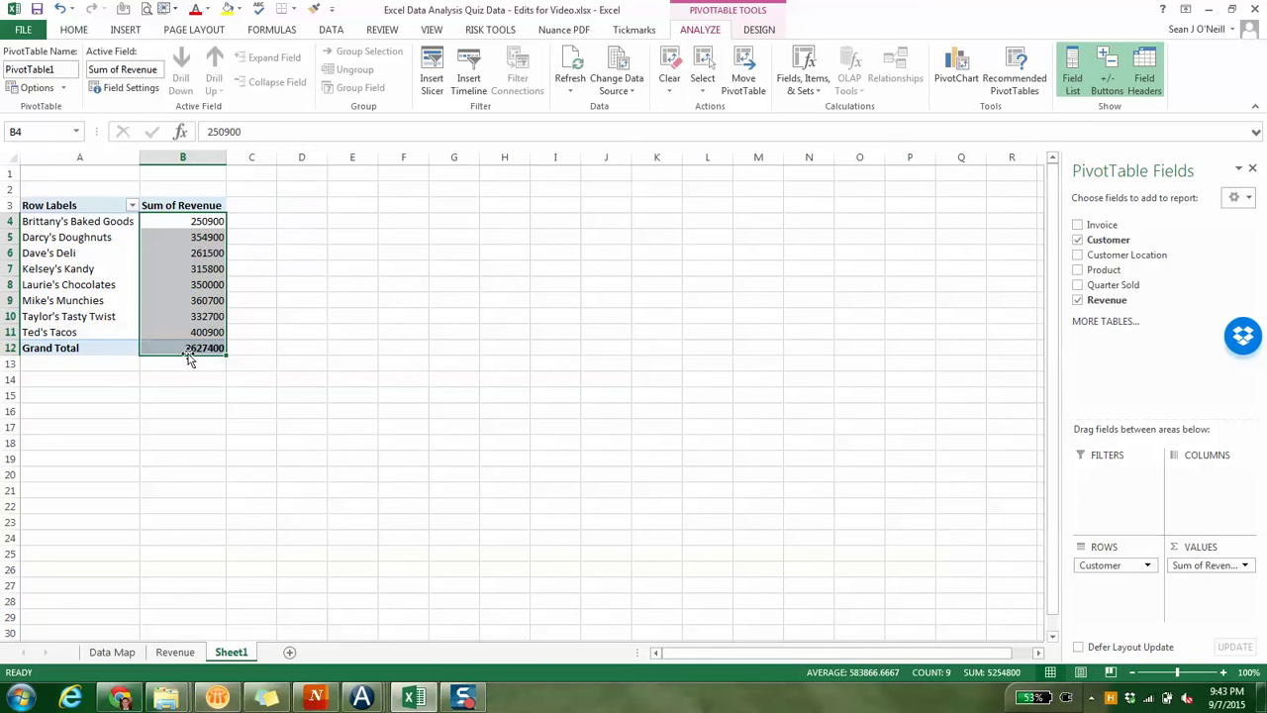
# - Apply Comma Style to the revenue values and remove both decimals, e.g. 2,627,400
pyautogui.click(73, 32)
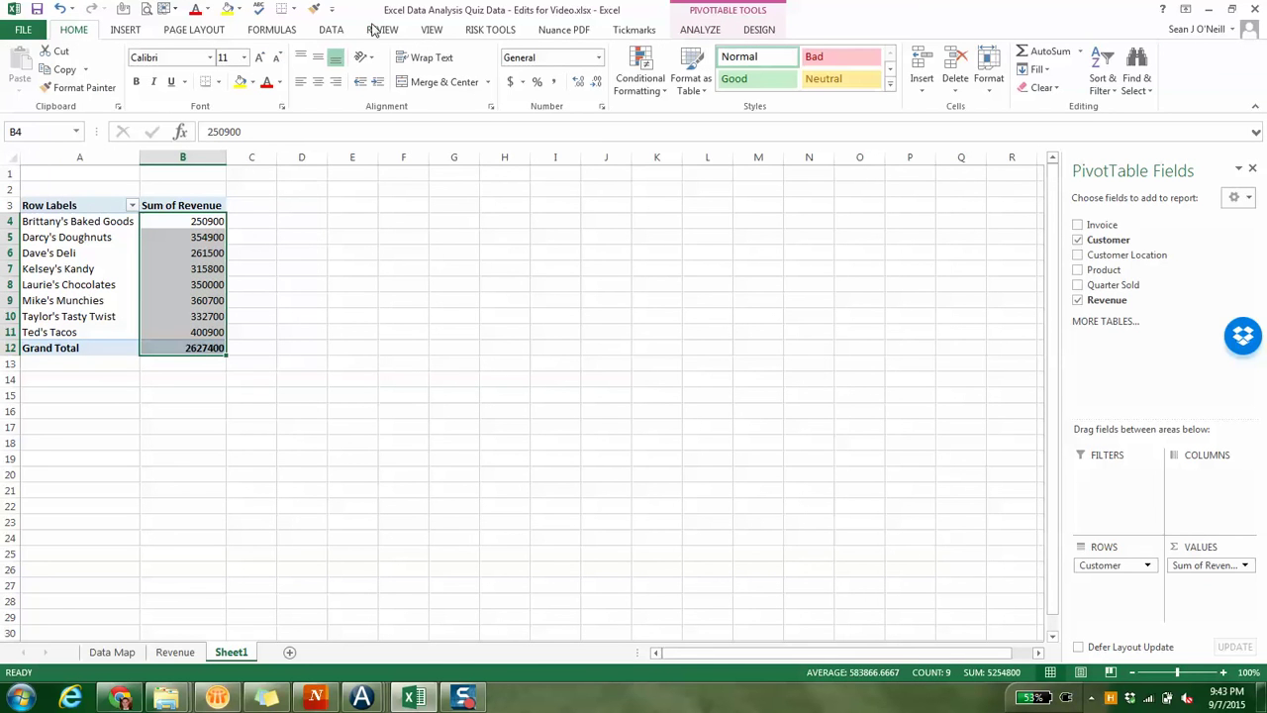
pyautogui.click(552, 83)
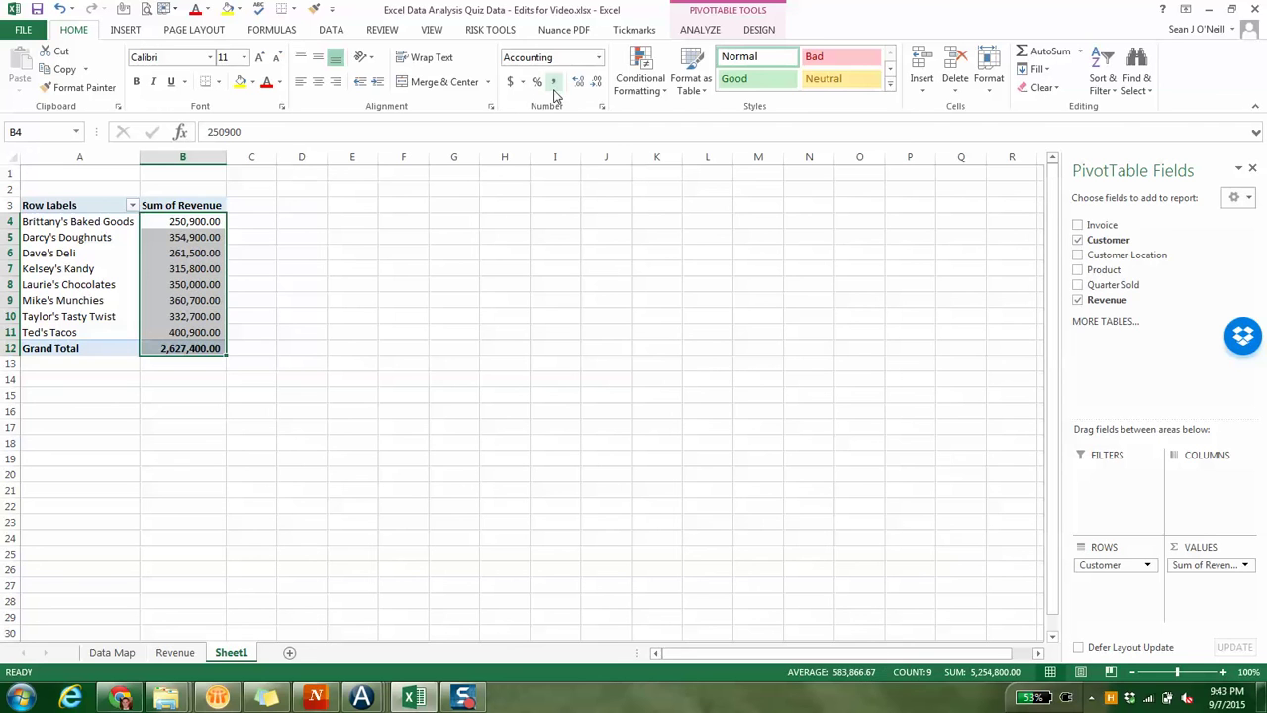
pyautogui.click(597, 83)
pyautogui.click(597, 83)
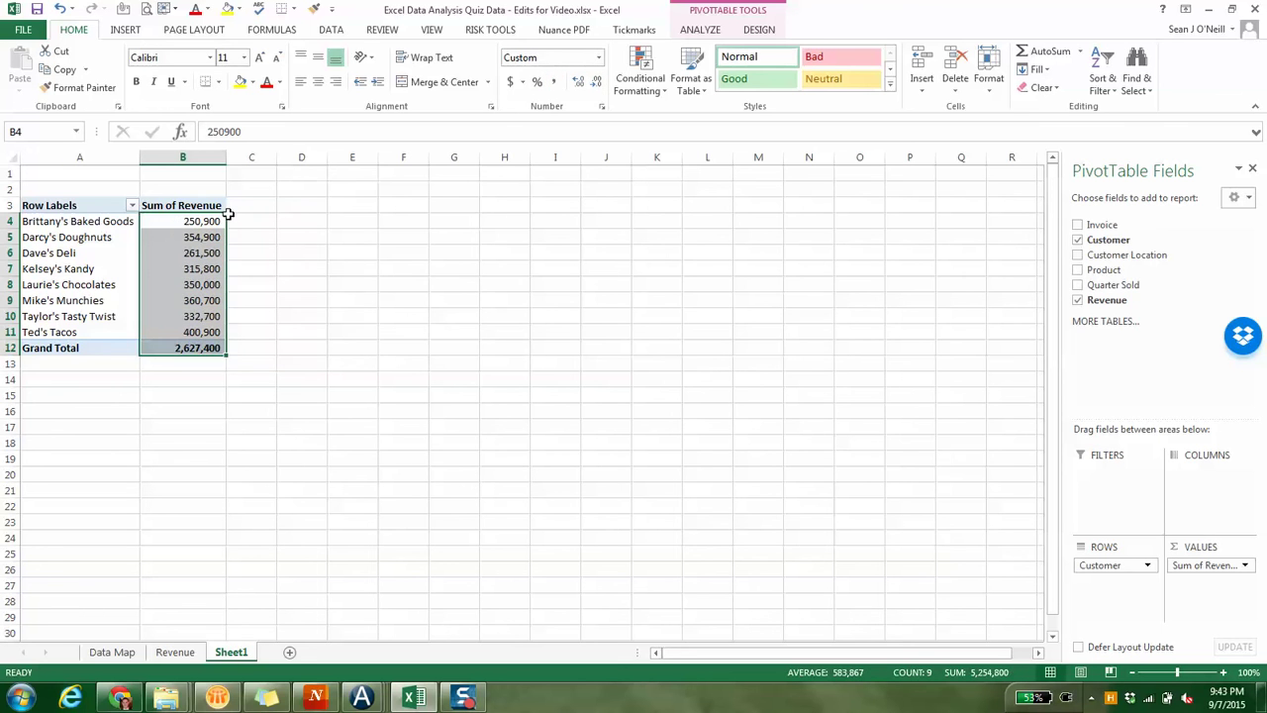
# - Check customer revenues such as Mike's Munchies' 360,700, then drag Customer out of the pivot rows
pyautogui.click(193, 252)
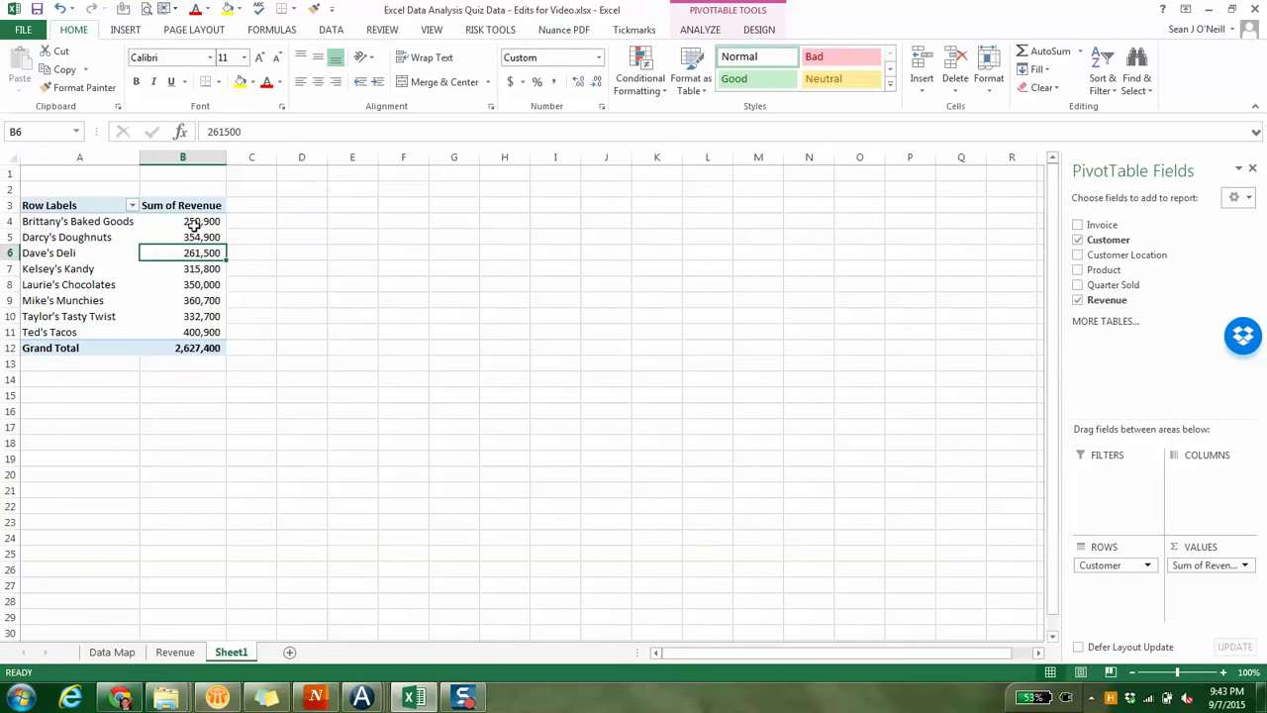
pyautogui.moveTo(194, 226); pyautogui.dragTo(187, 329)
pyautogui.click(174, 303)
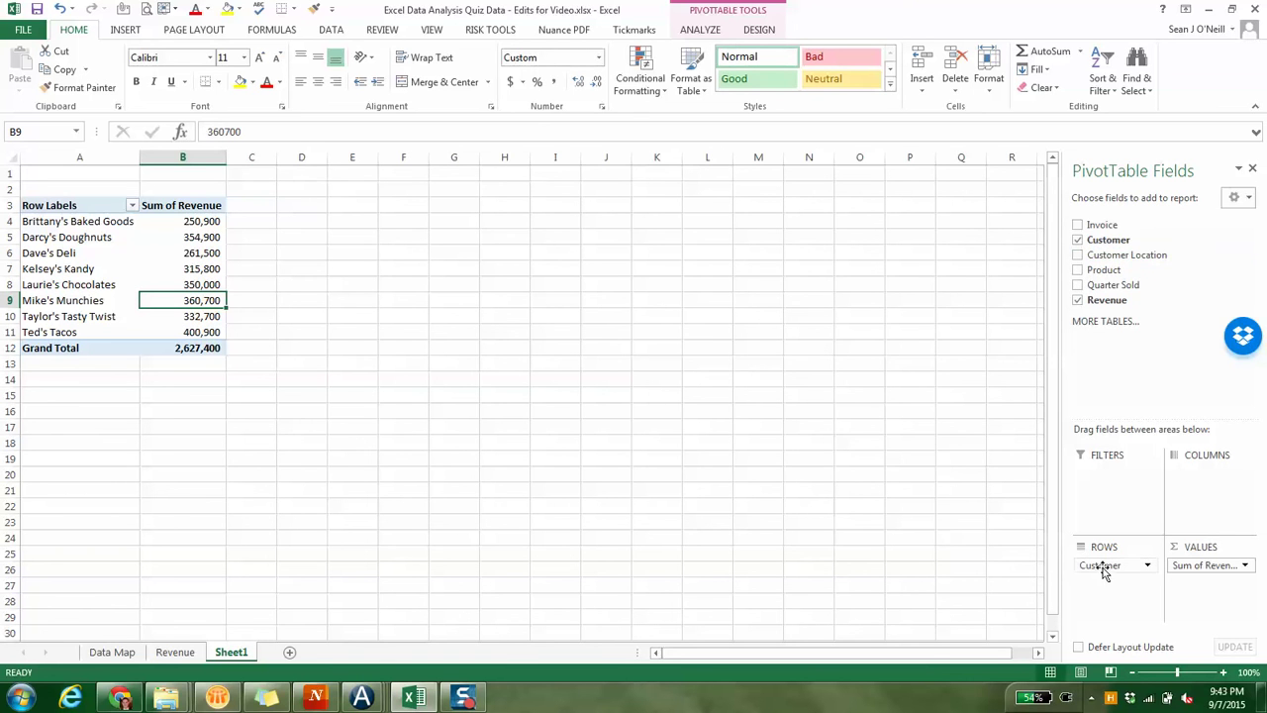
pyautogui.moveTo(1104, 572); pyautogui.dragTo(1128, 244)
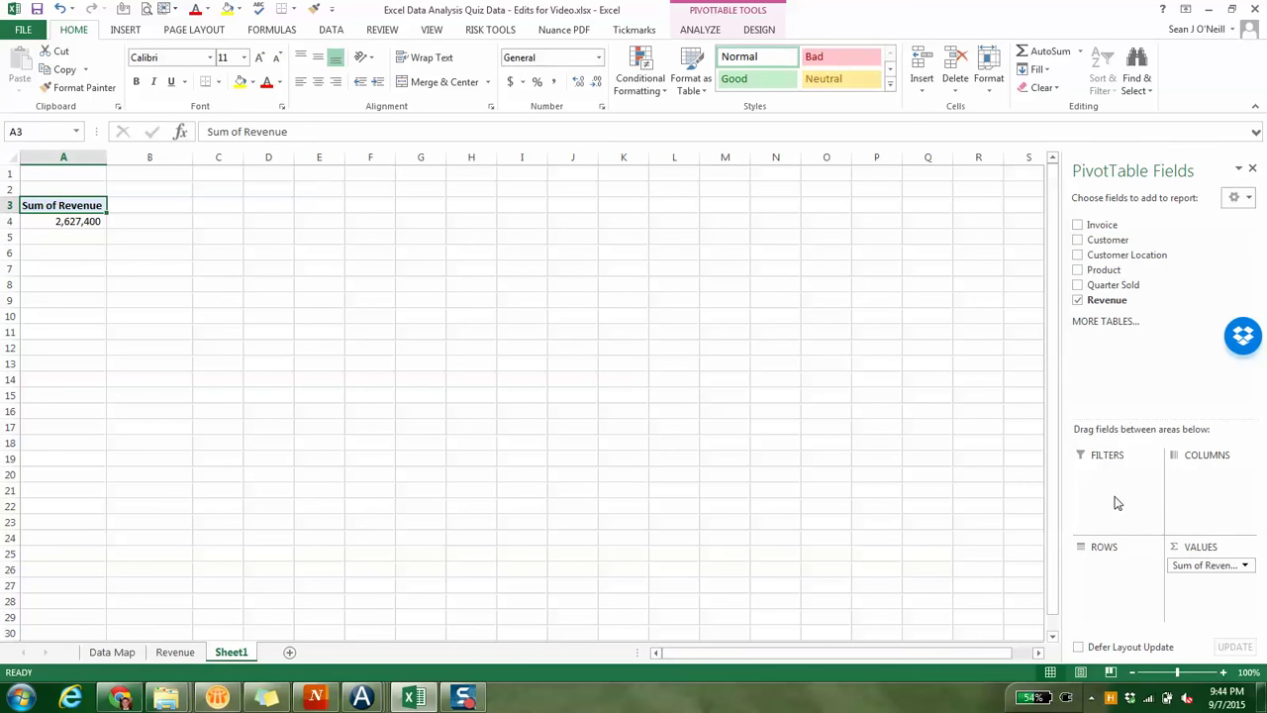
# - Swap Customer for Customer Location in the rows, showing Buffalo 469,800 through Erie 668,500
pyautogui.click(1078, 241)
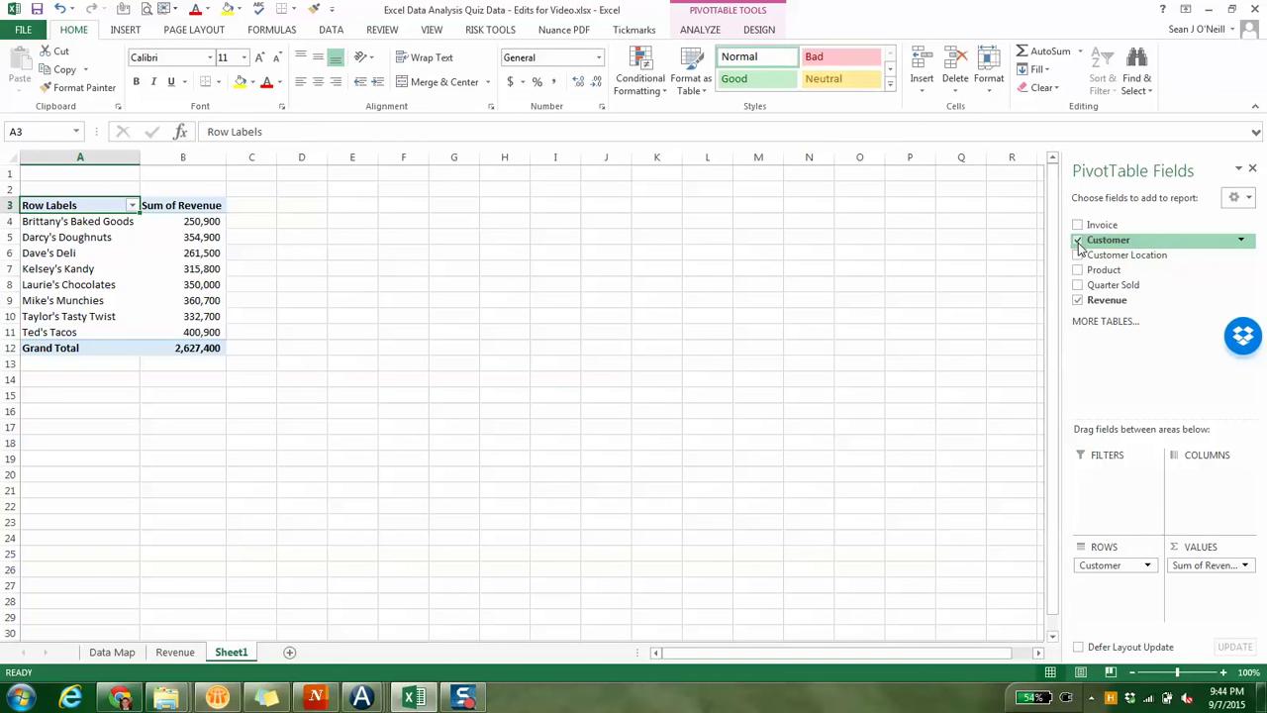
pyautogui.click(1078, 240)
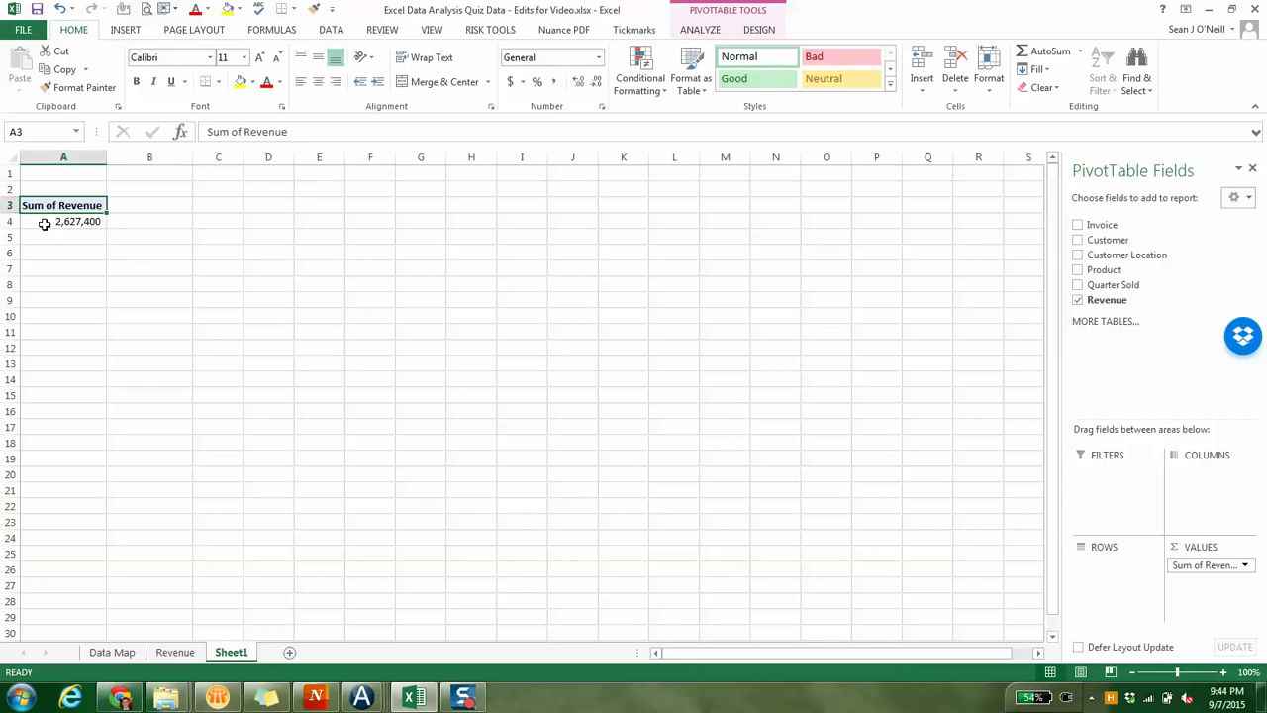
pyautogui.moveTo(44, 224)
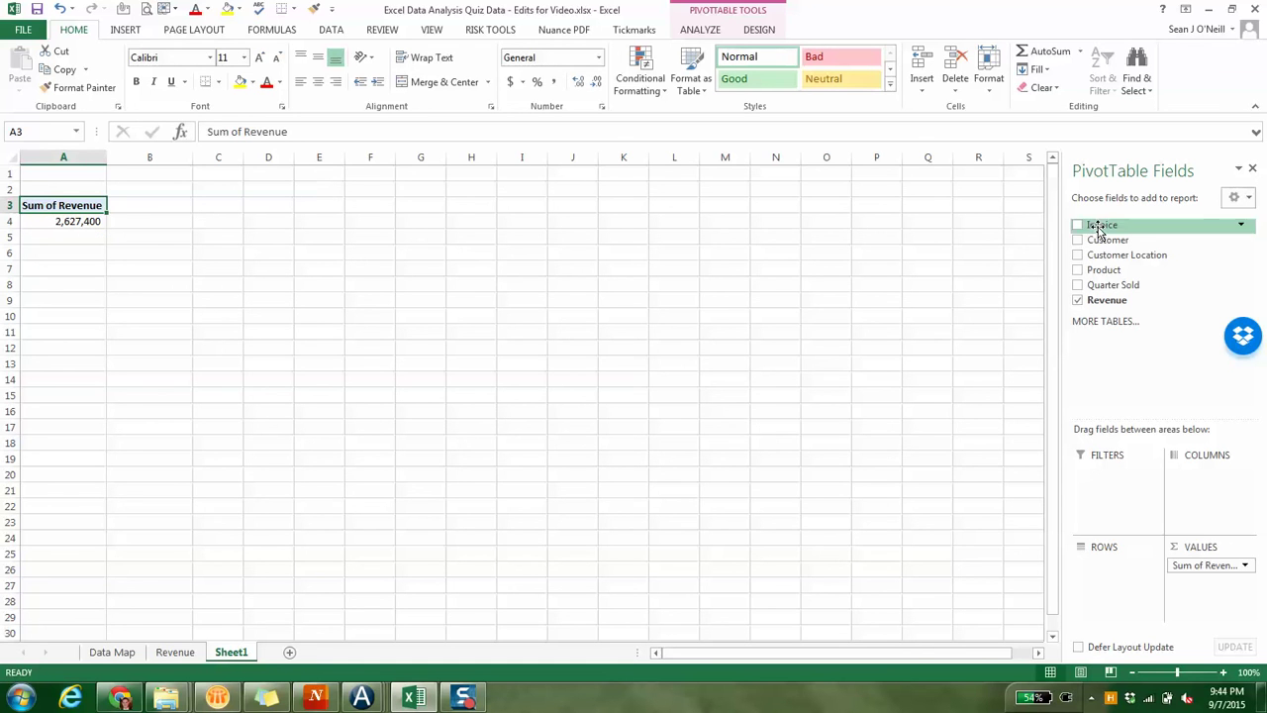
pyautogui.click(1079, 256)
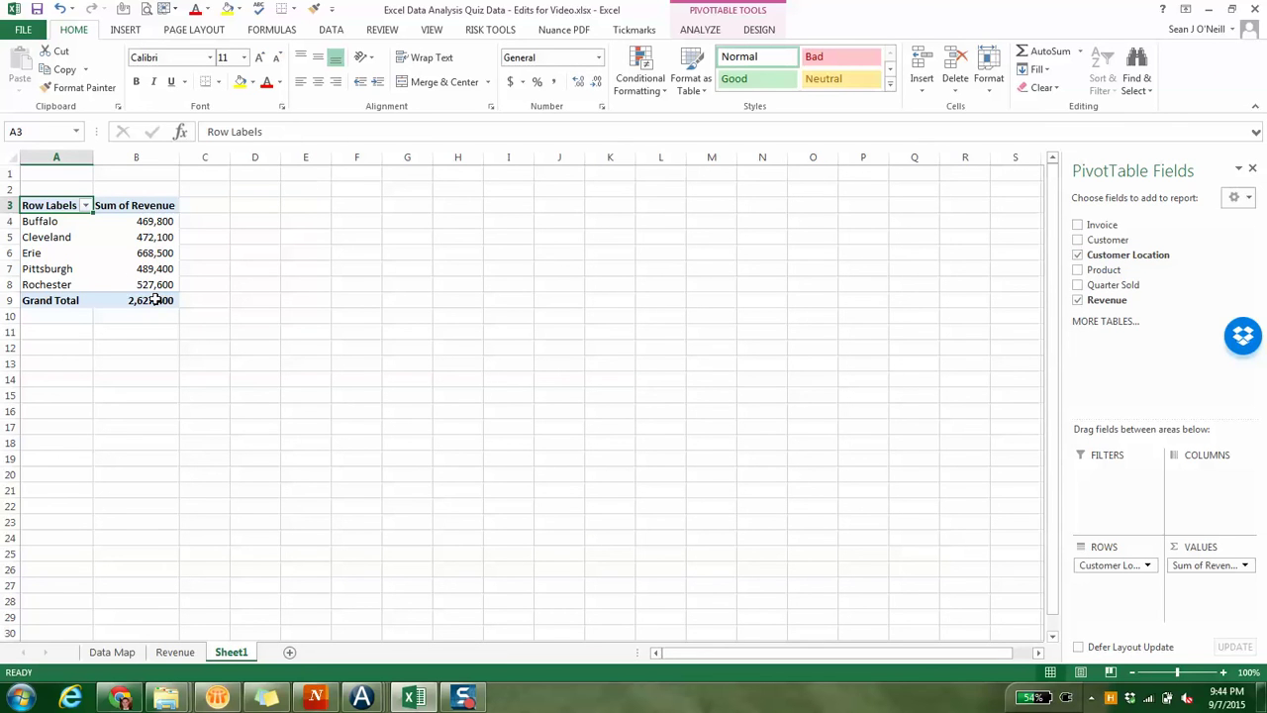
pyautogui.click(144, 224)
pyautogui.click(134, 254)
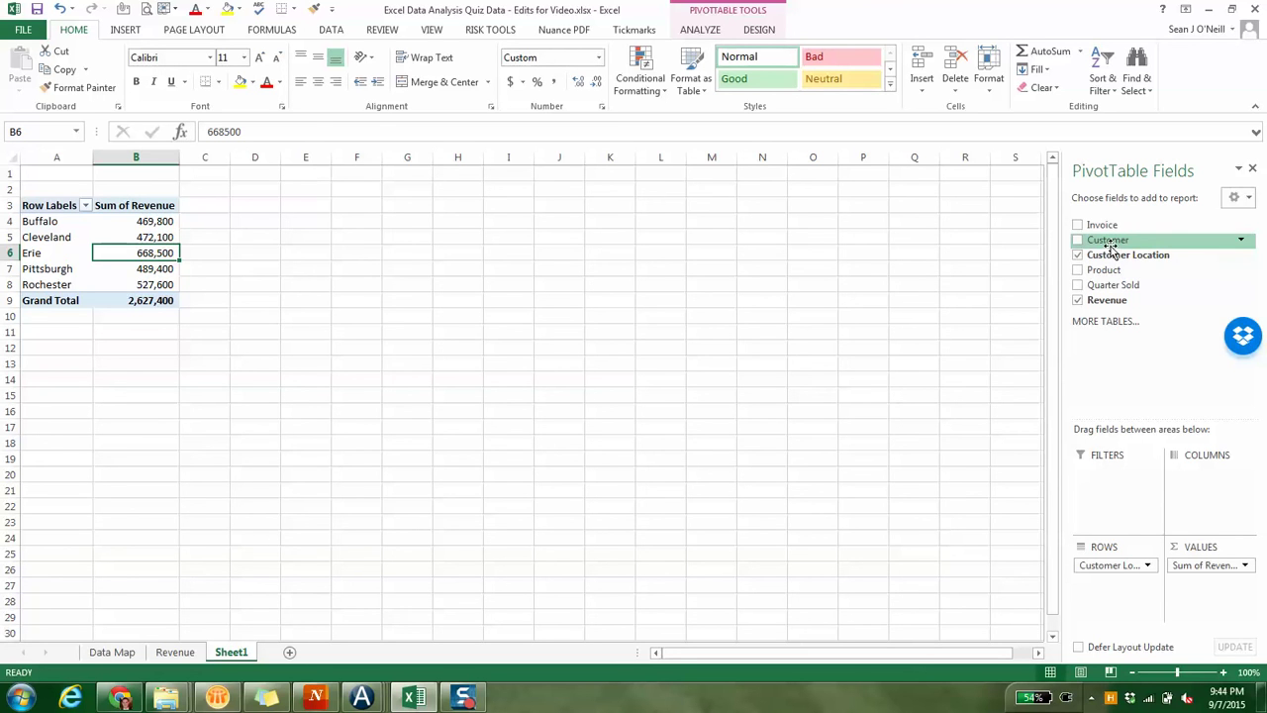
# - Nest Customer under Customer Location in the rows and inspect the eight Buffalo customer rows
pyautogui.moveTo(1113, 243); pyautogui.dragTo(1101, 594)
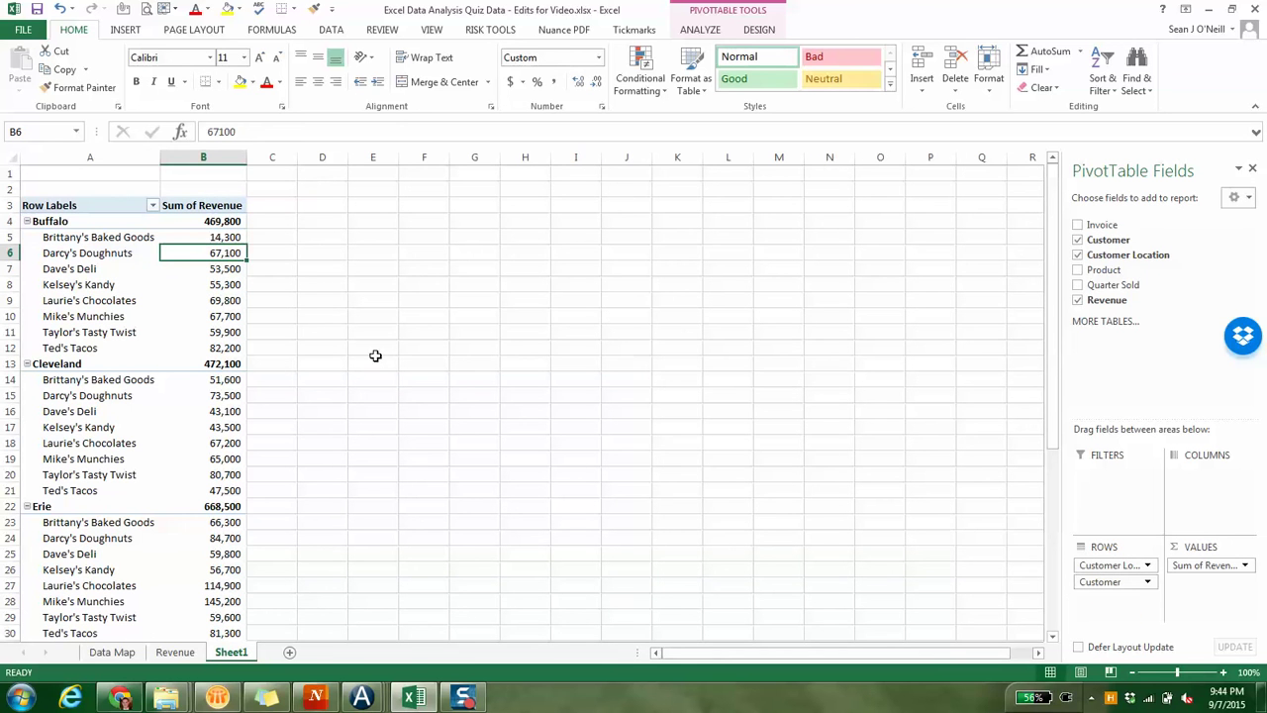
pyautogui.click(117, 240)
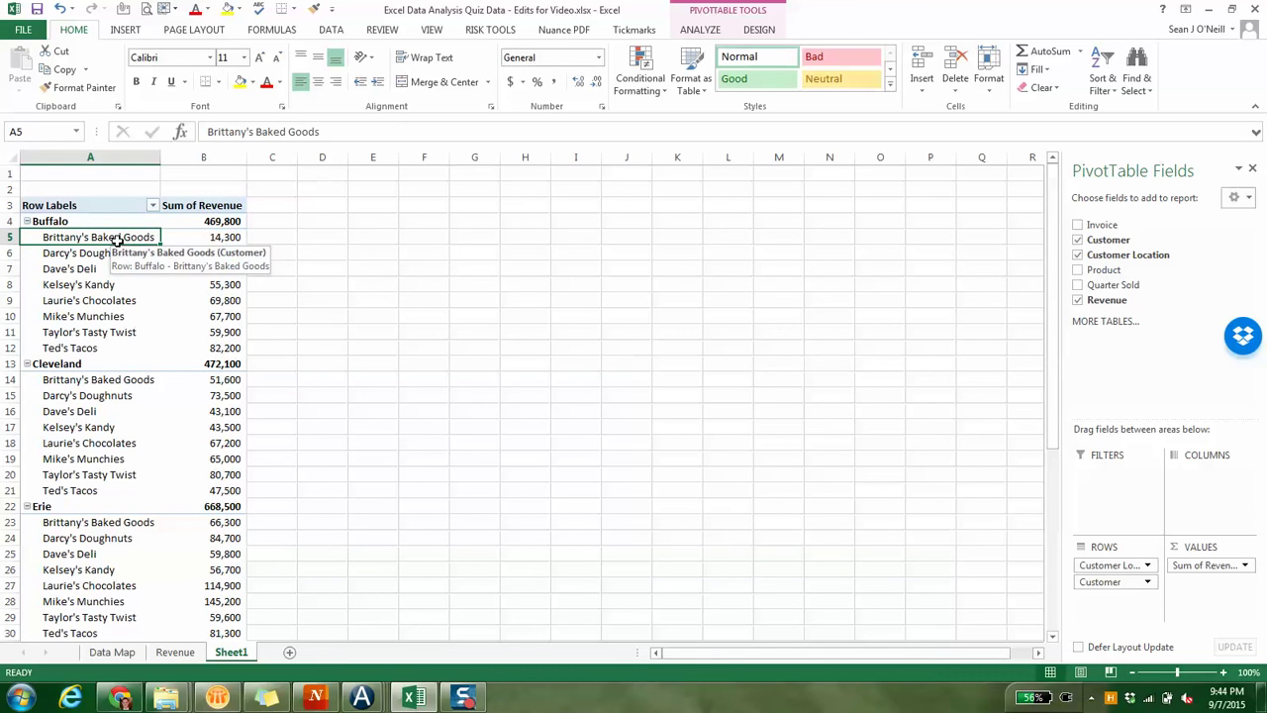
pyautogui.moveTo(127, 240); pyautogui.dragTo(103, 337)
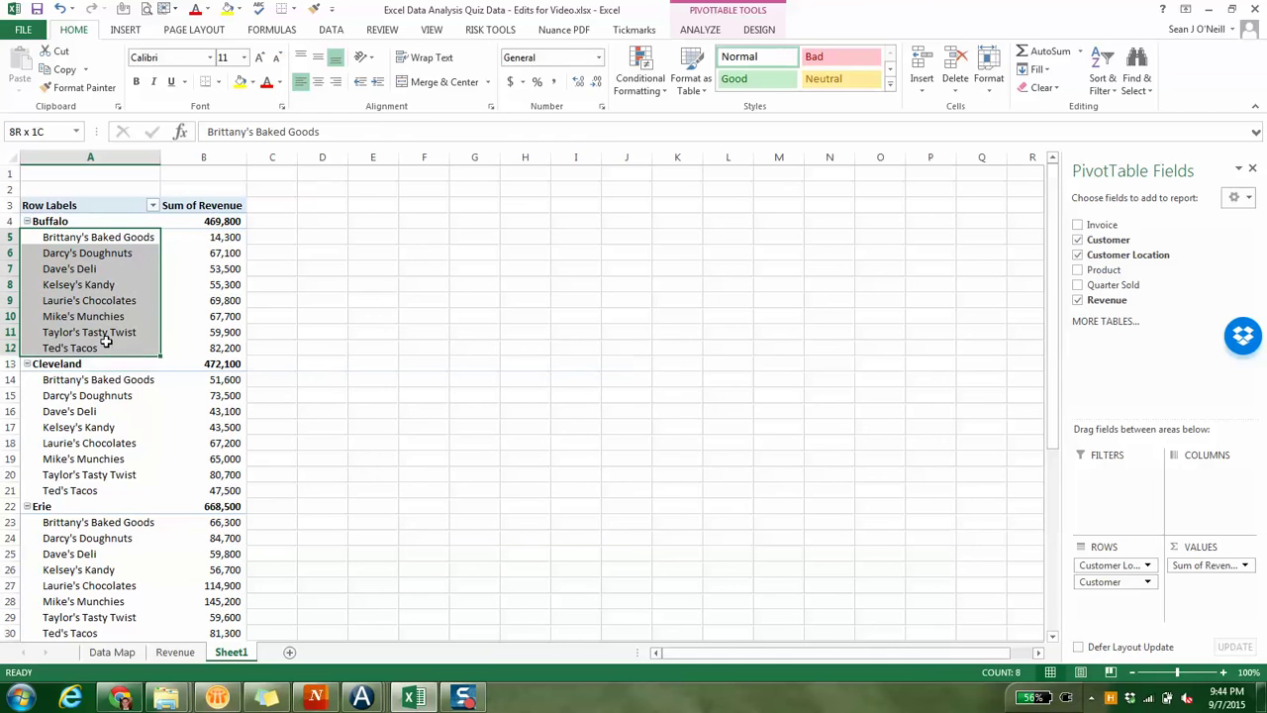
pyautogui.click(91, 217)
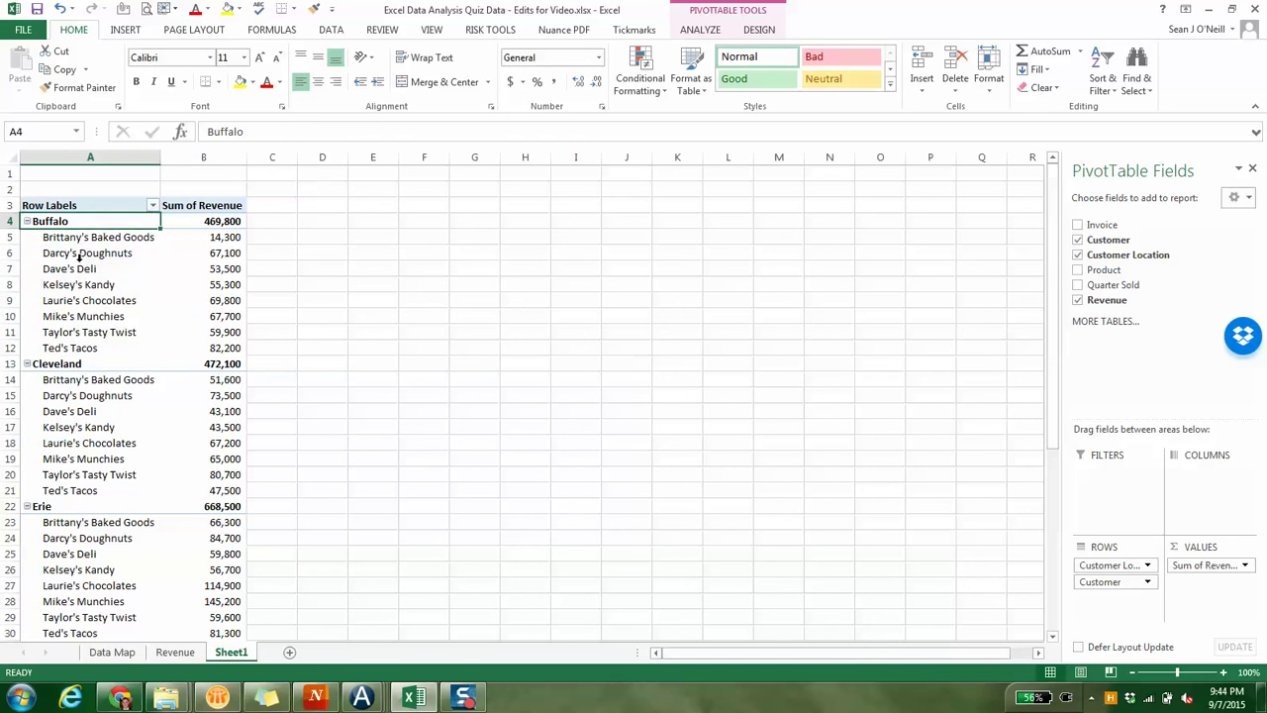
pyautogui.click(79, 261)
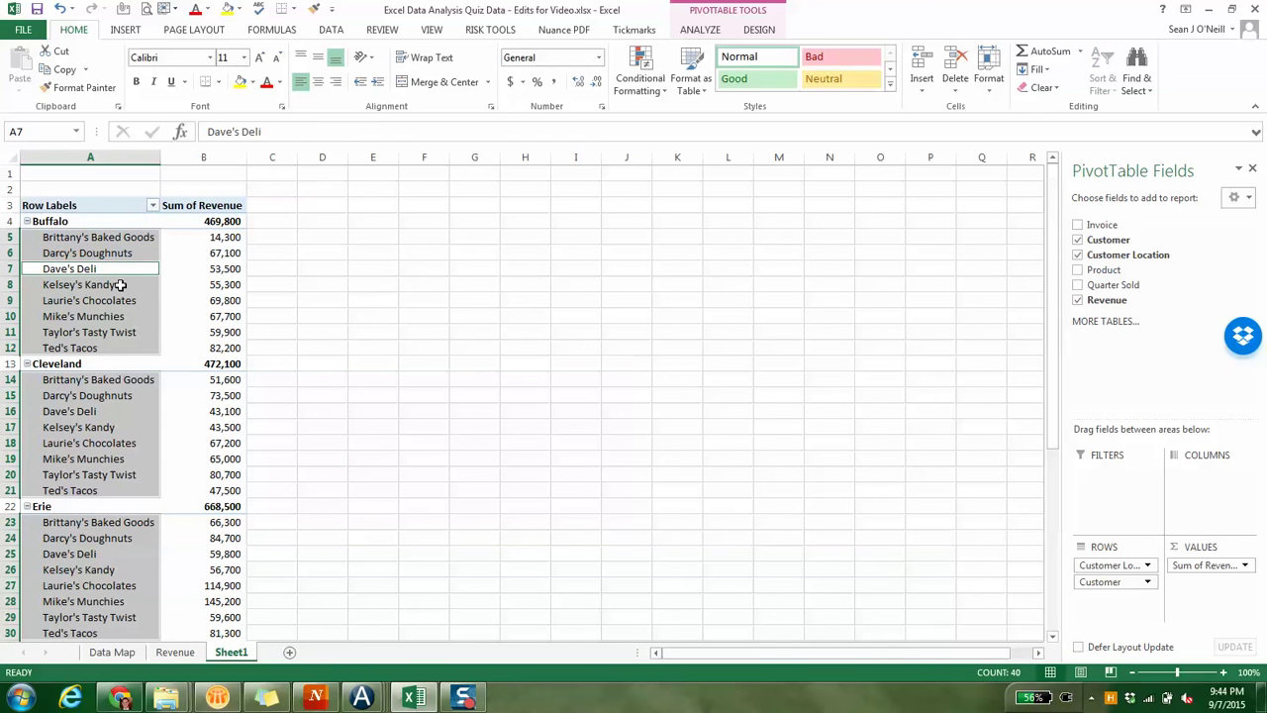
pyautogui.click(83, 221)
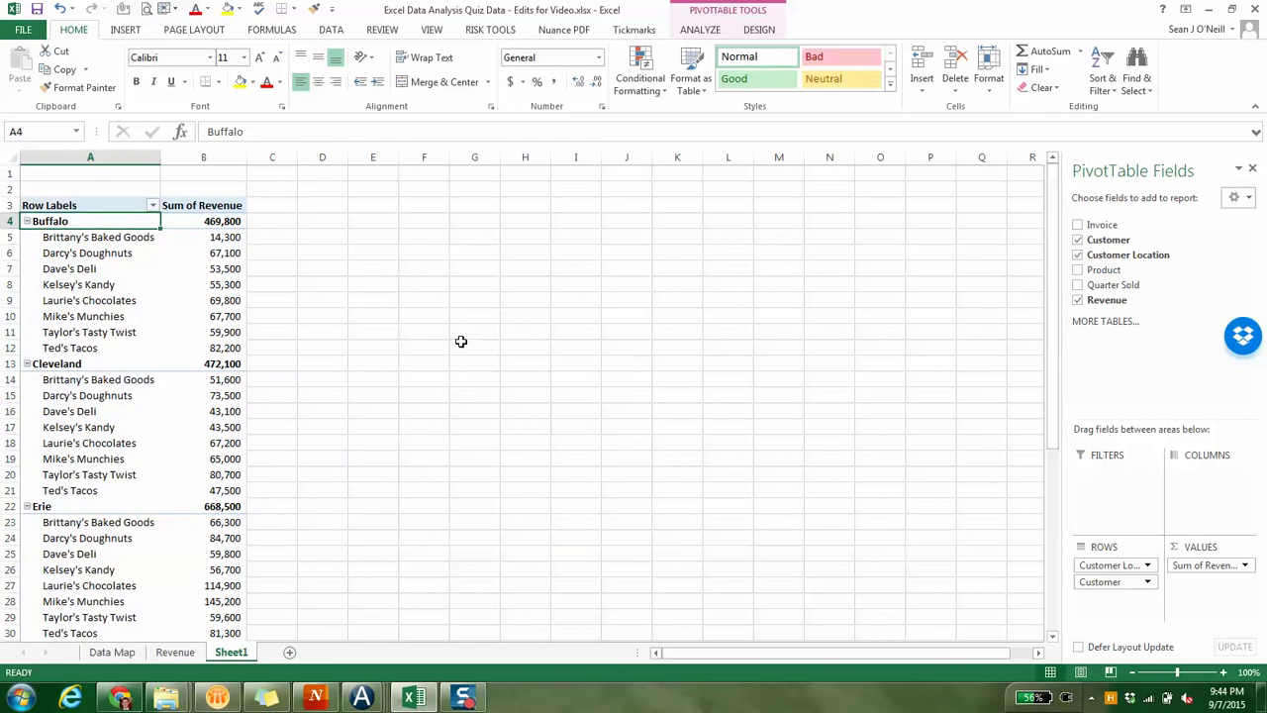
# - Move Customer above Customer Location so each customer's revenue splits by city, e.g. Brittany's Baked Goods
pyautogui.click(1125, 584)
pyautogui.moveTo(1124, 584); pyautogui.dragTo(1116, 565)
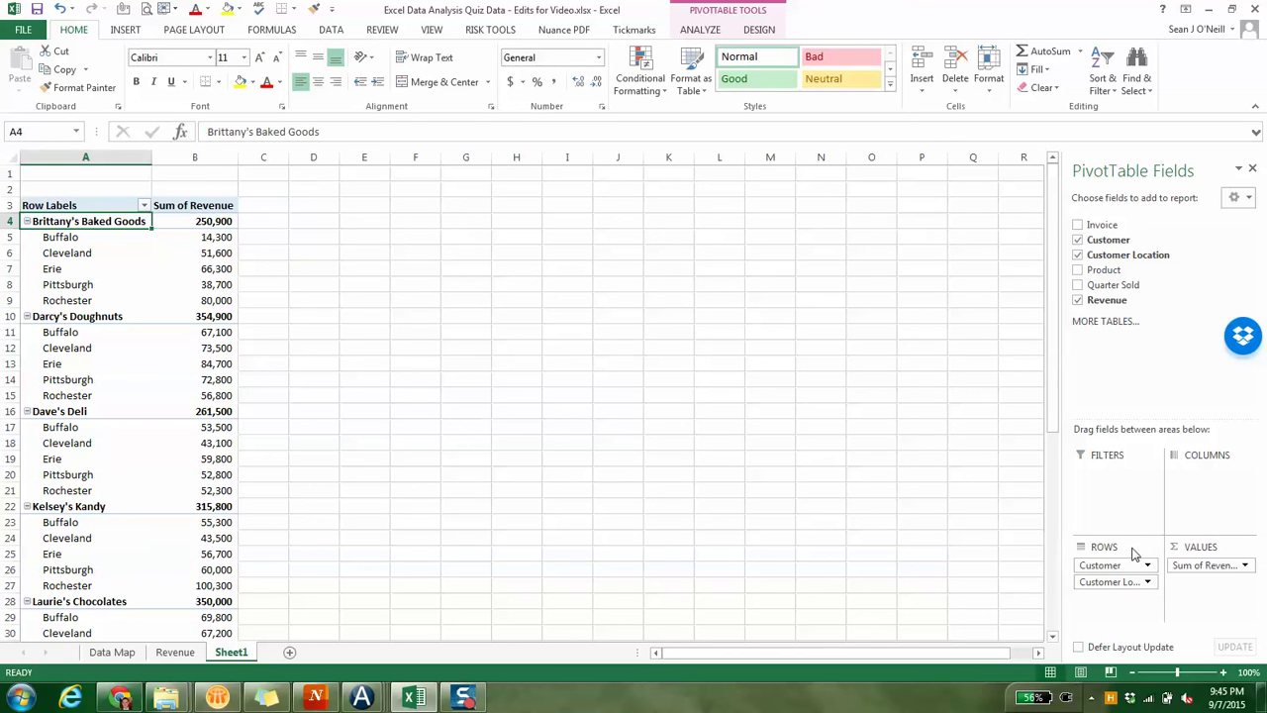
pyautogui.moveTo(1089, 582); pyautogui.dragTo(112, 365)
pyautogui.moveTo(71, 240); pyautogui.dragTo(63, 312)
pyautogui.click(71, 285)
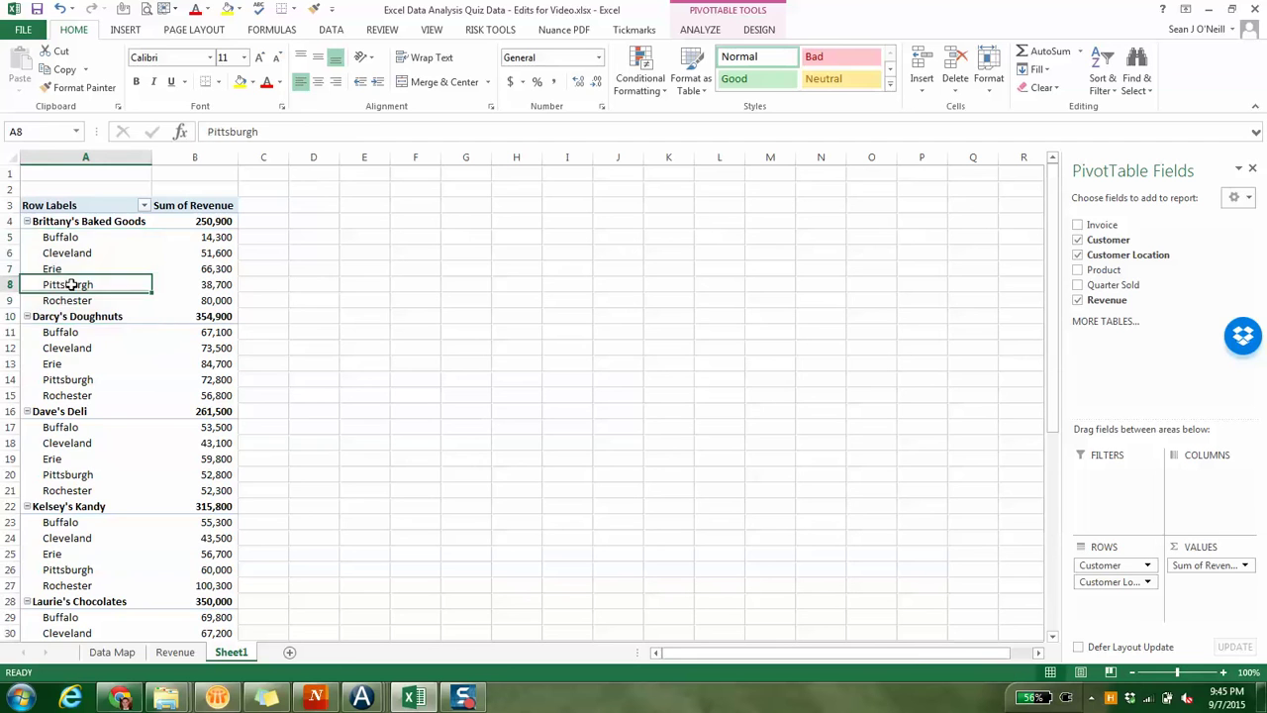
pyautogui.click(103, 261)
pyautogui.click(52, 284)
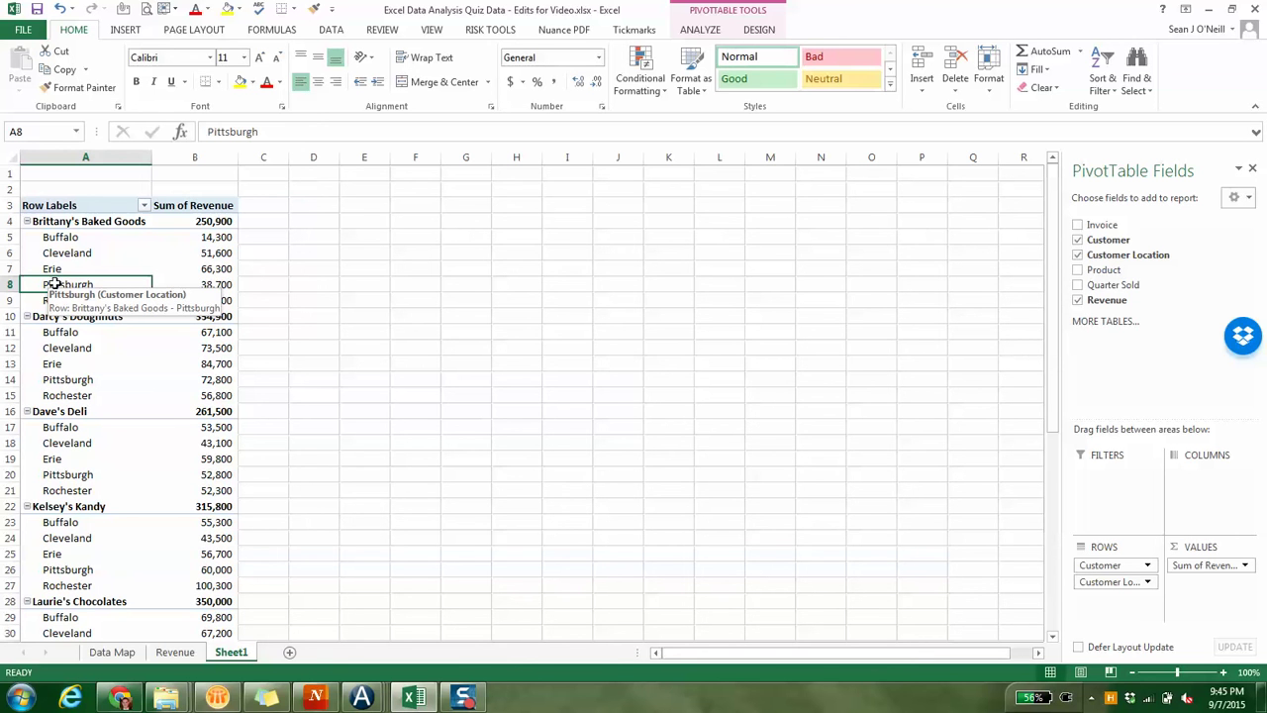
# - Open Excel Data Analysis Exercise - Answers2.xlsx from the Week 2 - Forecasting folder window
pyautogui.moveTo(167, 697)
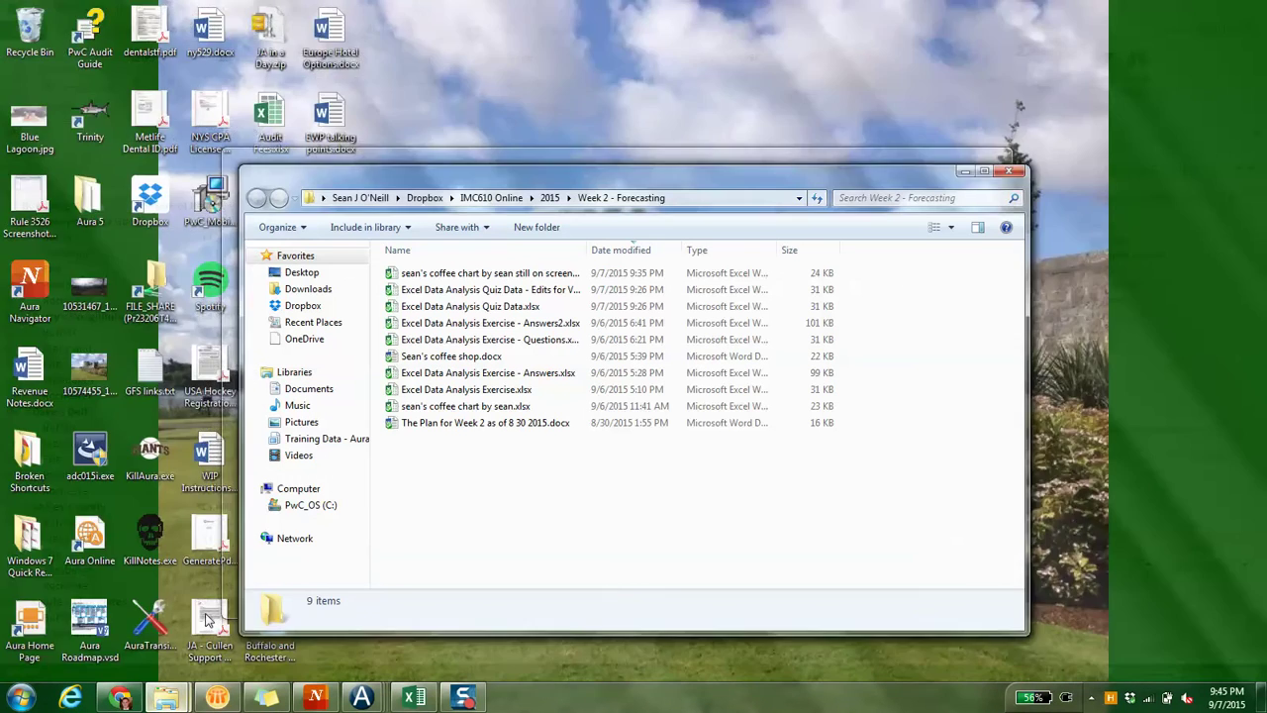
pyautogui.click(207, 618)
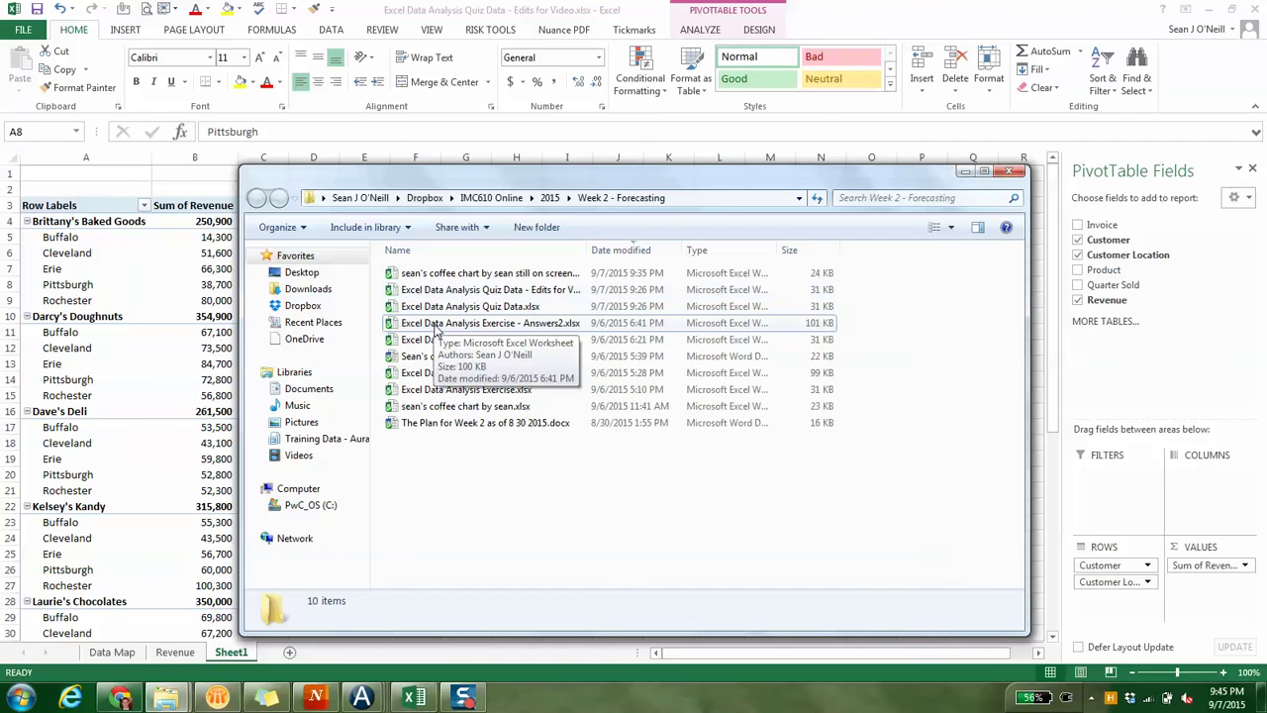
pyautogui.doubleClick(433, 324)
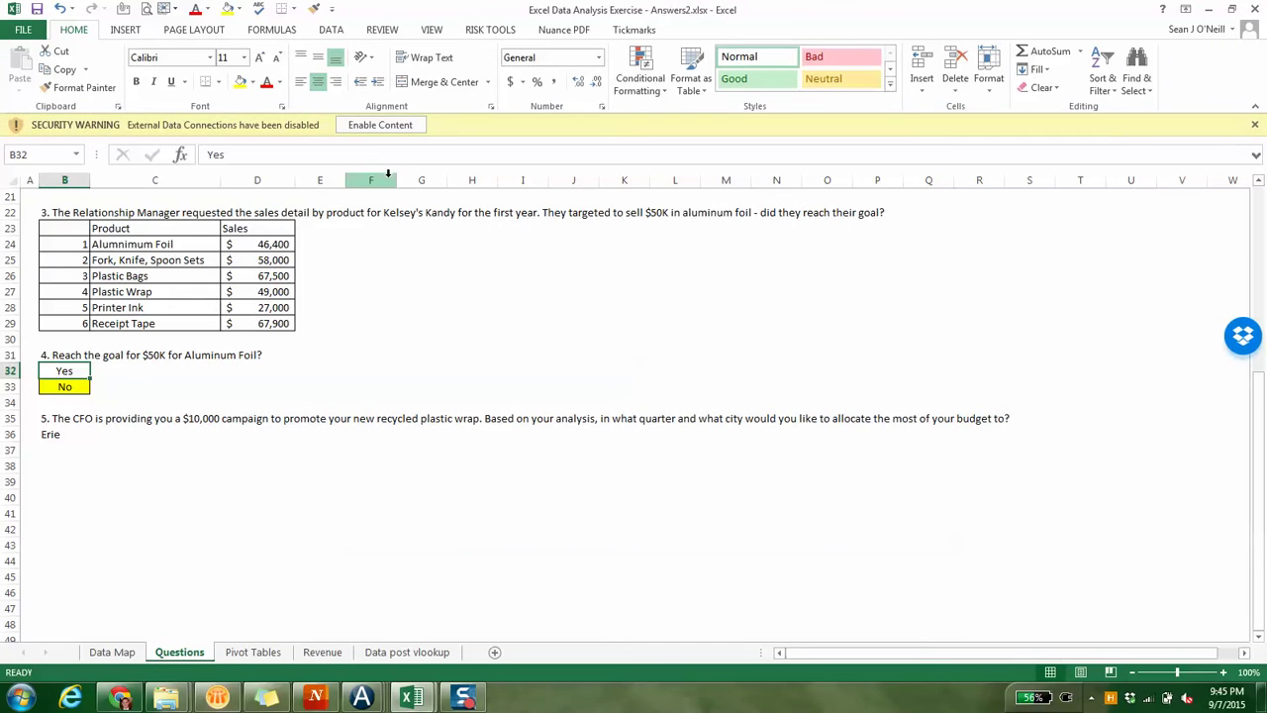
# - Enable the answers workbook's content and go to its Pivot Tables sheet
pyautogui.click(382, 126)
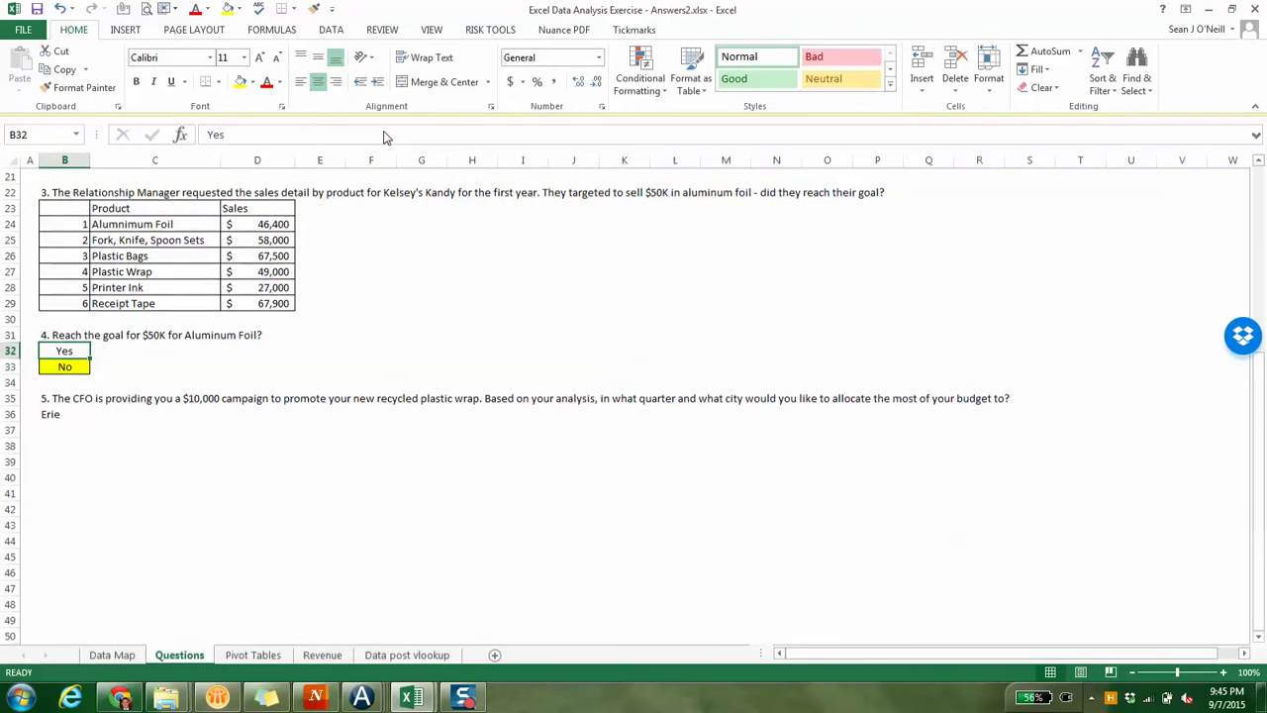
pyautogui.click(368, 654)
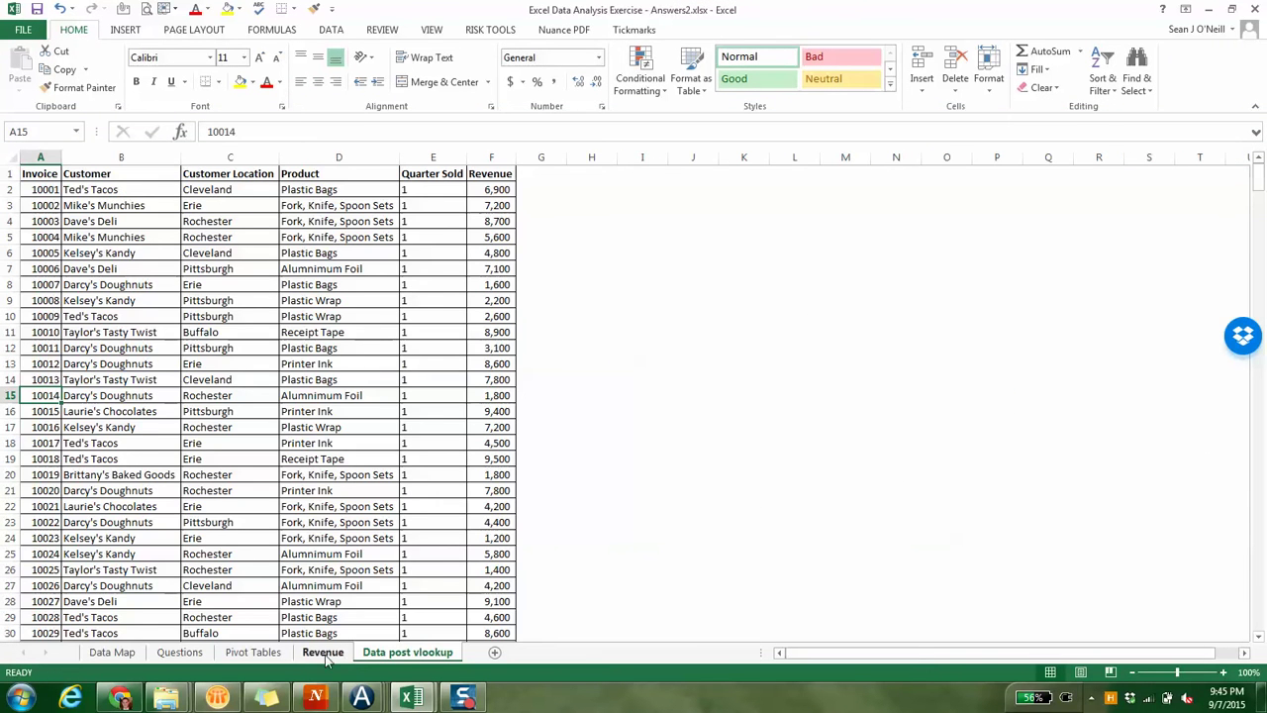
pyautogui.click(253, 652)
# - Inspect the customer-by-quarter, product, location and revenue-by-product pivots, then close the field list
pyautogui.click(123, 277)
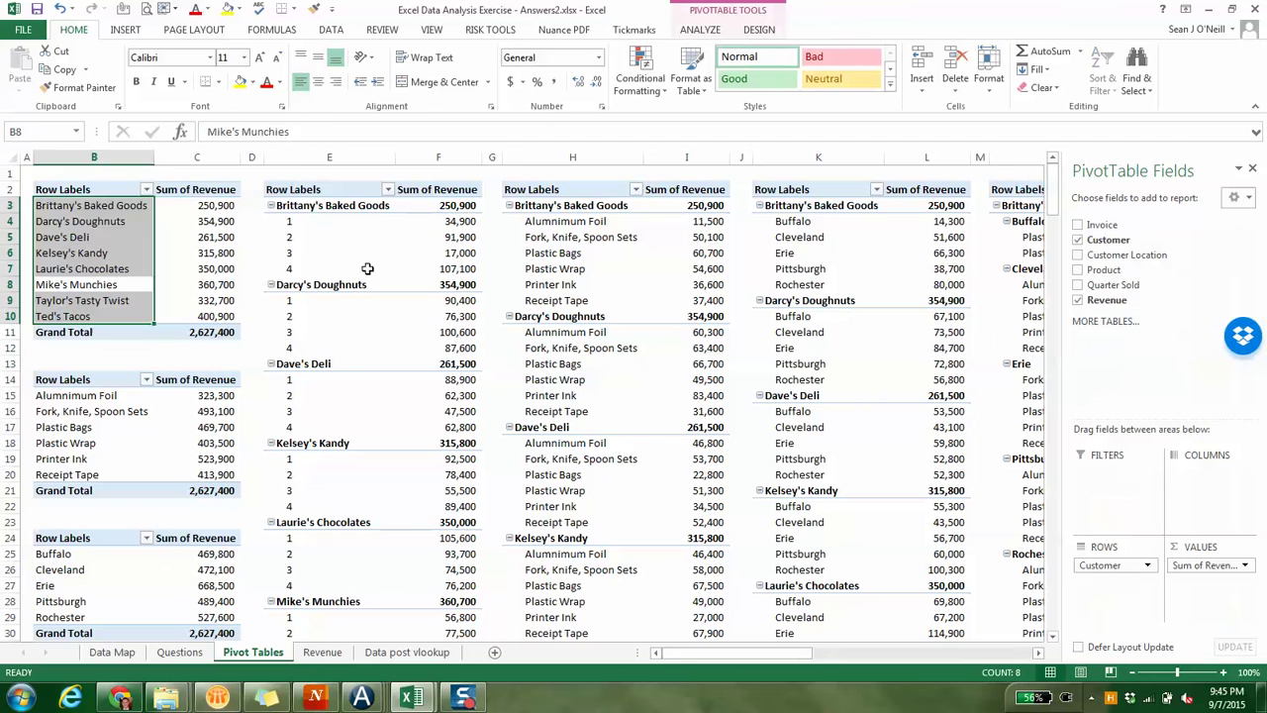
pyautogui.click(326, 268)
pyautogui.click(665, 285)
pyautogui.click(822, 256)
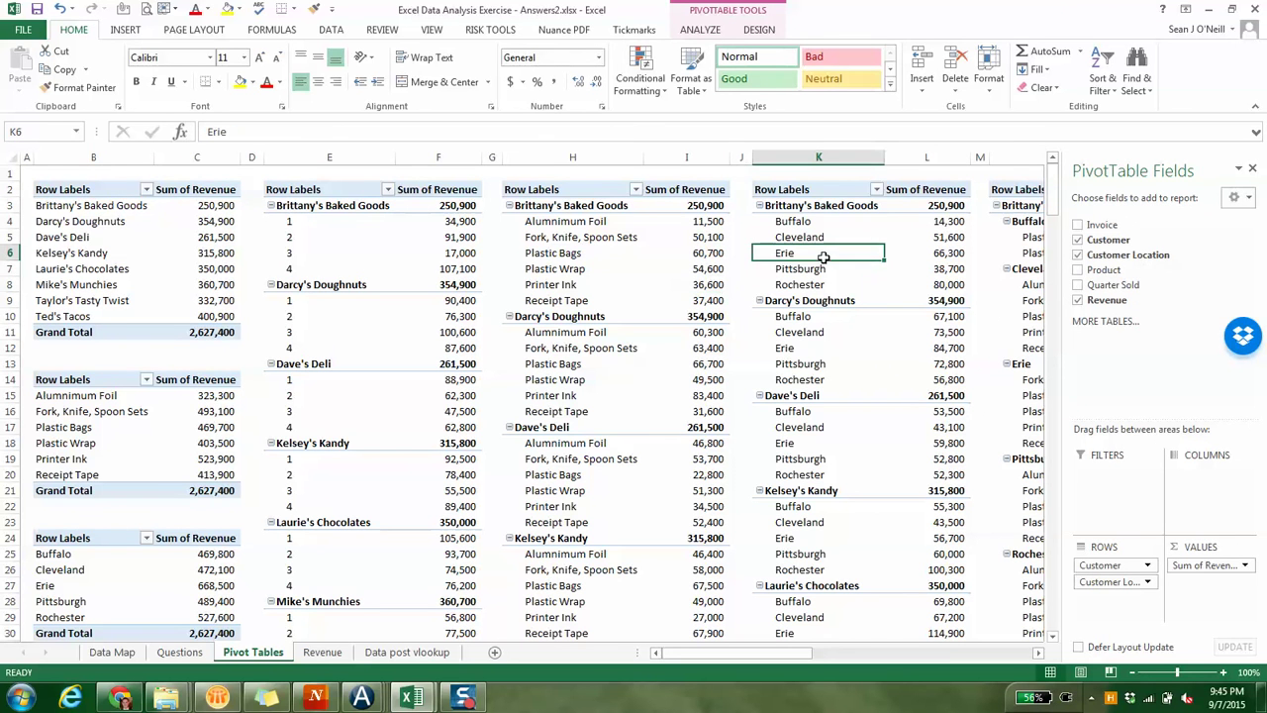
pyautogui.click(1026, 270)
pyautogui.click(69, 476)
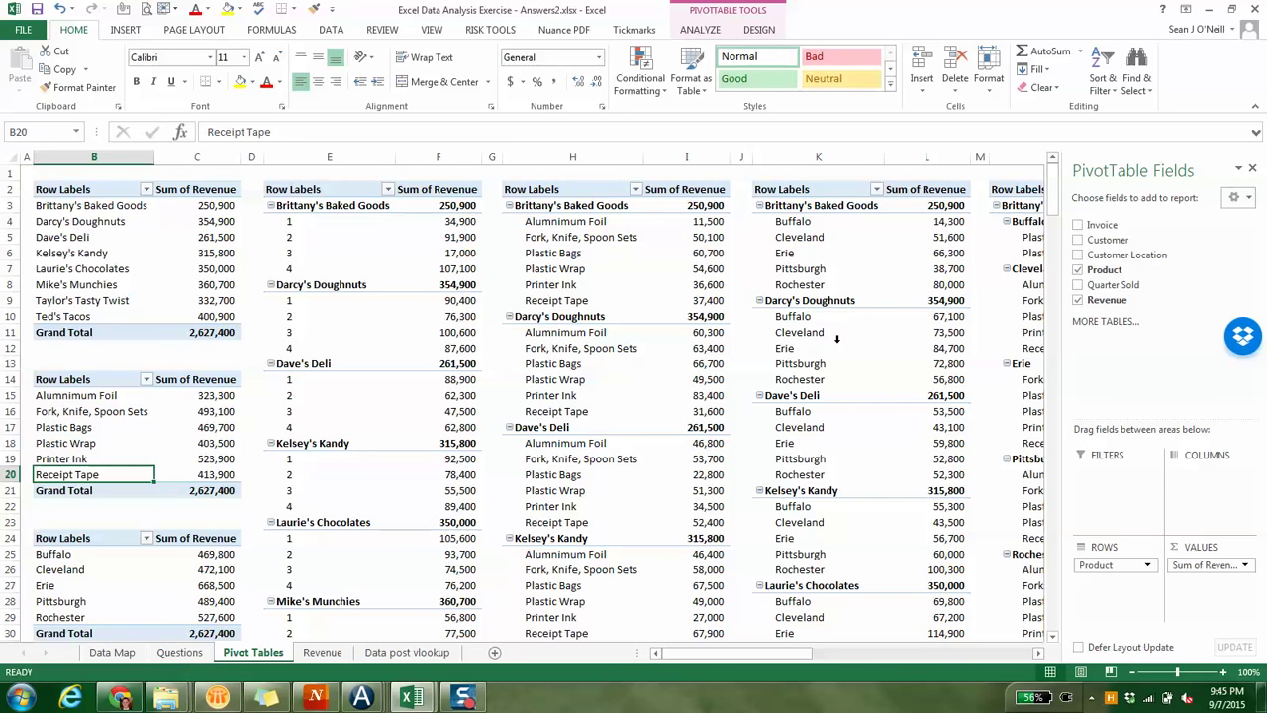
pyautogui.click(1253, 170)
# - Select Fork, Knife, Spoon Sets in the detailed pivot and look over the remaining pivots
pyautogui.click(1046, 302)
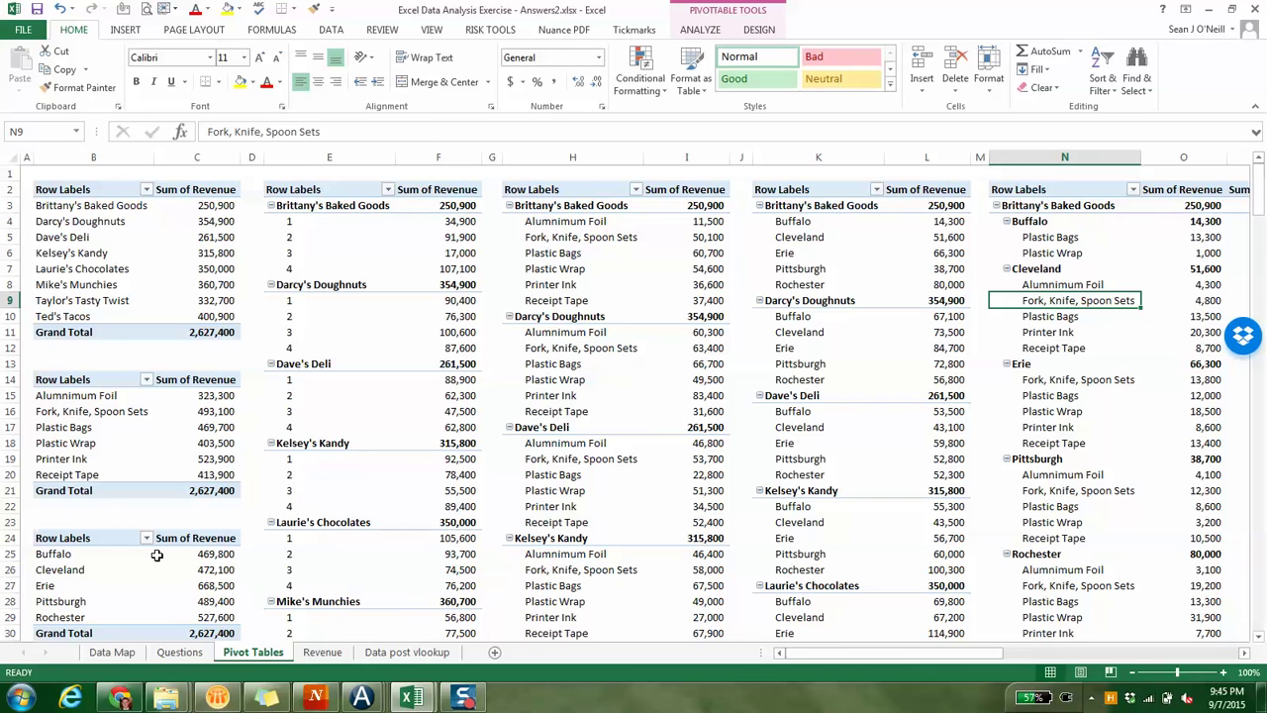
pyautogui.moveTo(156, 555)
pyautogui.moveTo(456, 397)
pyautogui.moveTo(599, 238)
pyautogui.click(1246, 652)
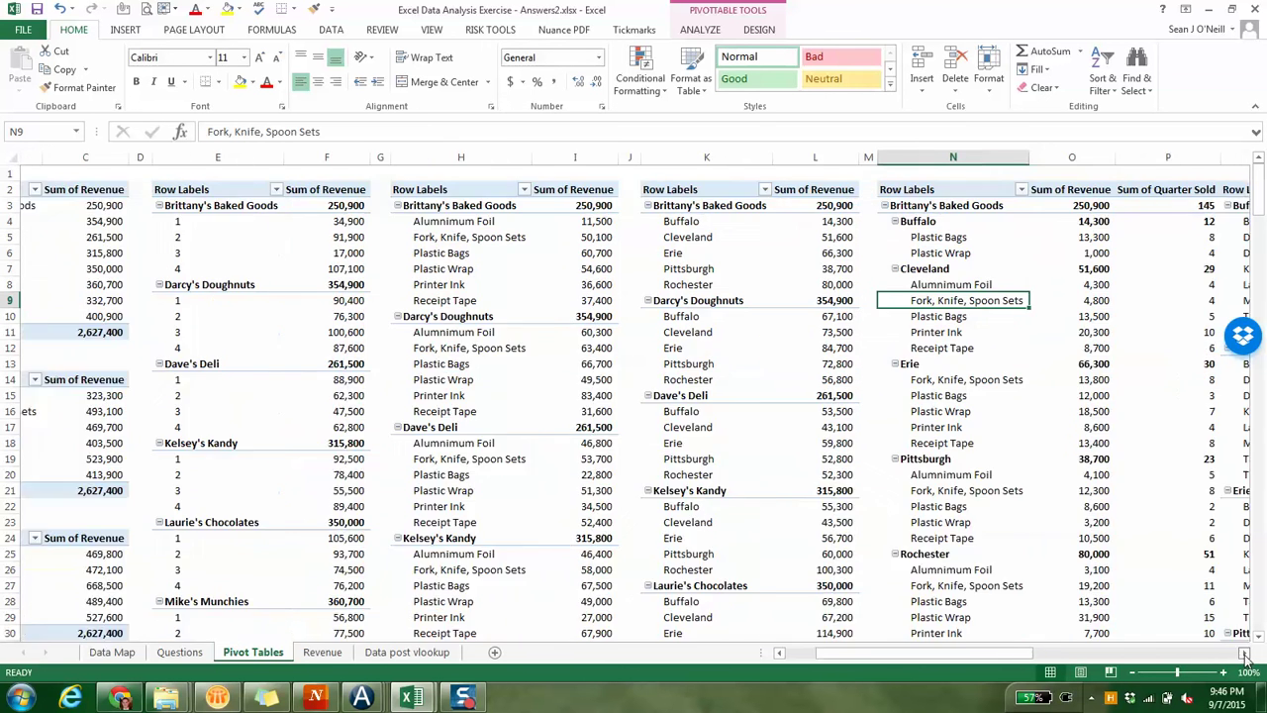
pyautogui.click(1245, 653)
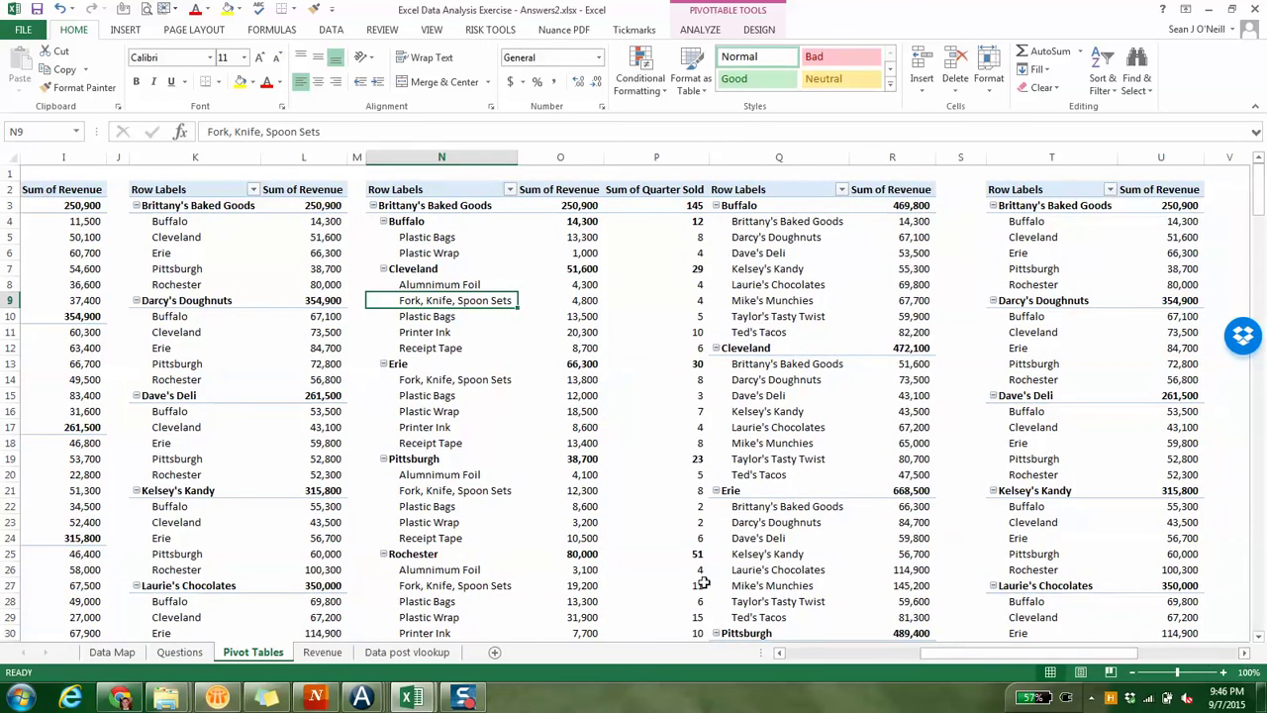
pyautogui.moveTo(648, 551)
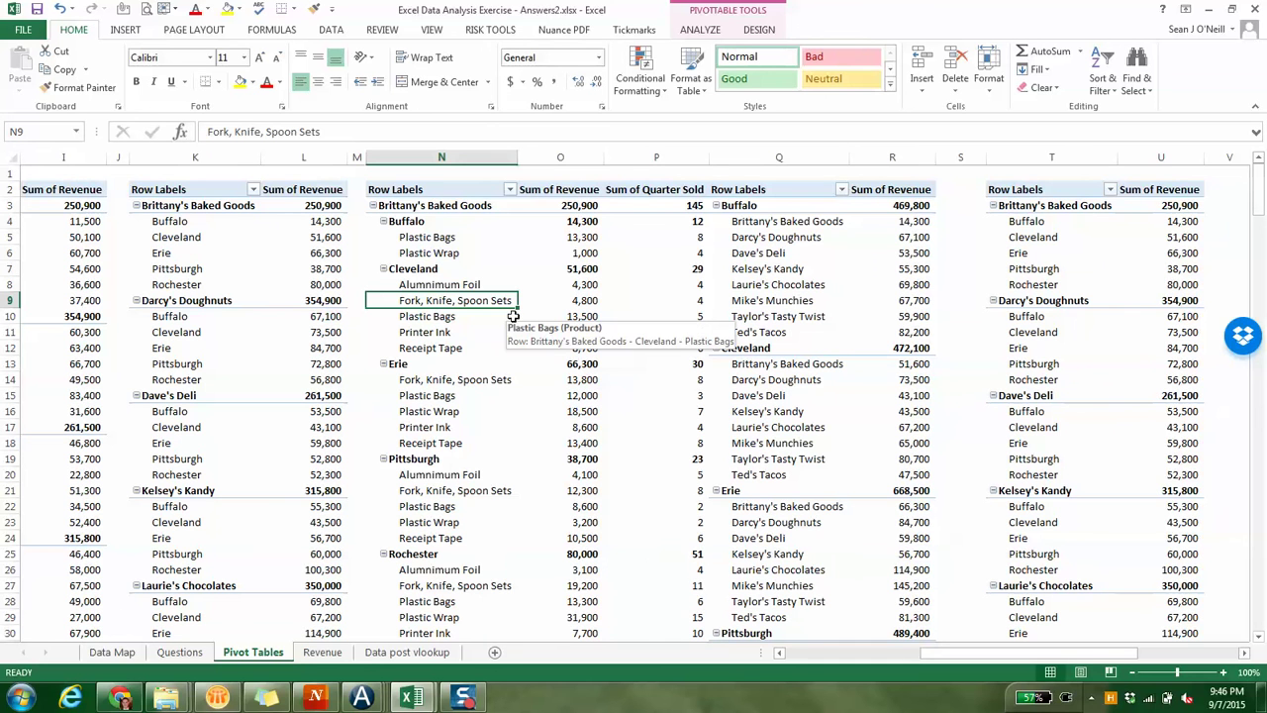
pyautogui.click(442, 194)
pyautogui.click(432, 235)
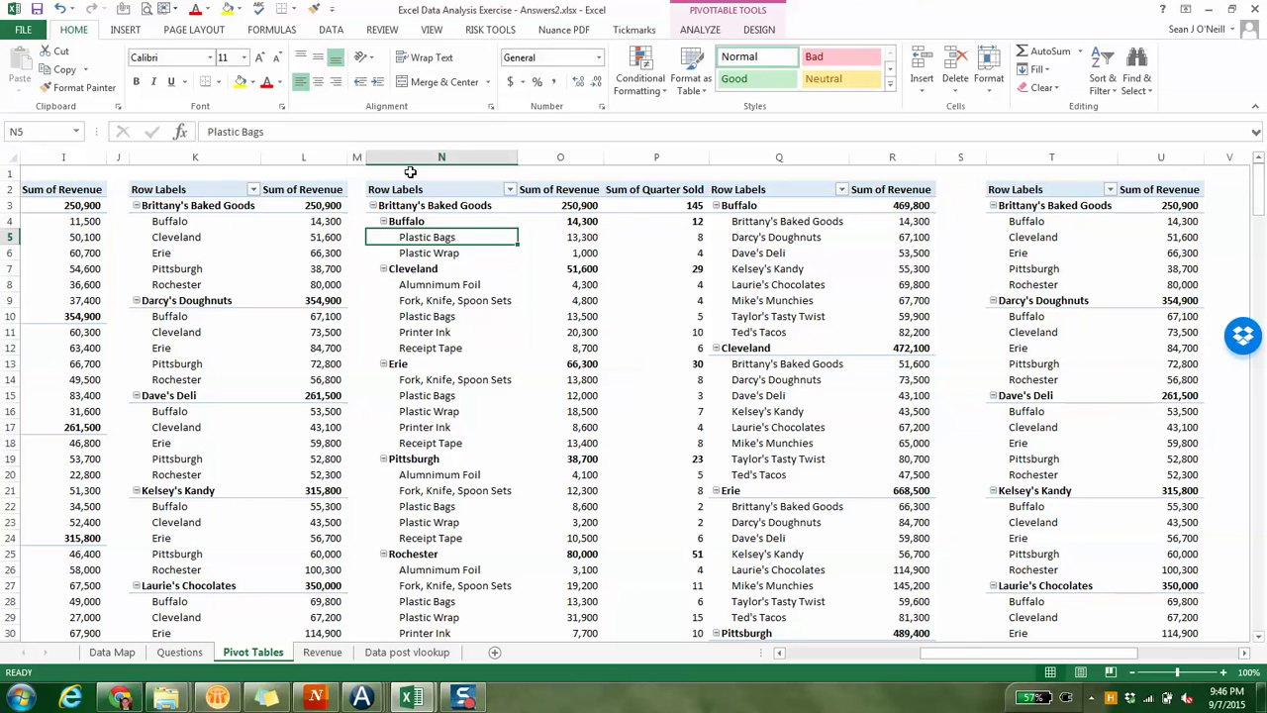
pyautogui.click(713, 34)
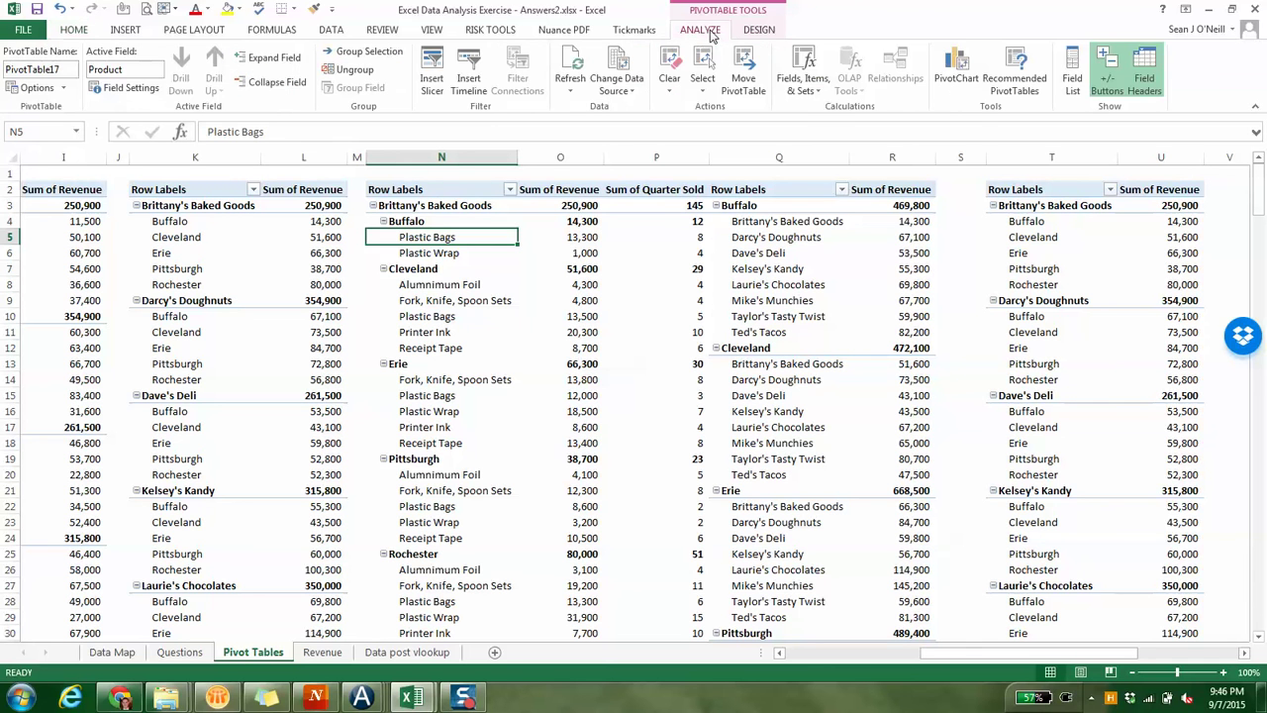
pyautogui.click(1072, 61)
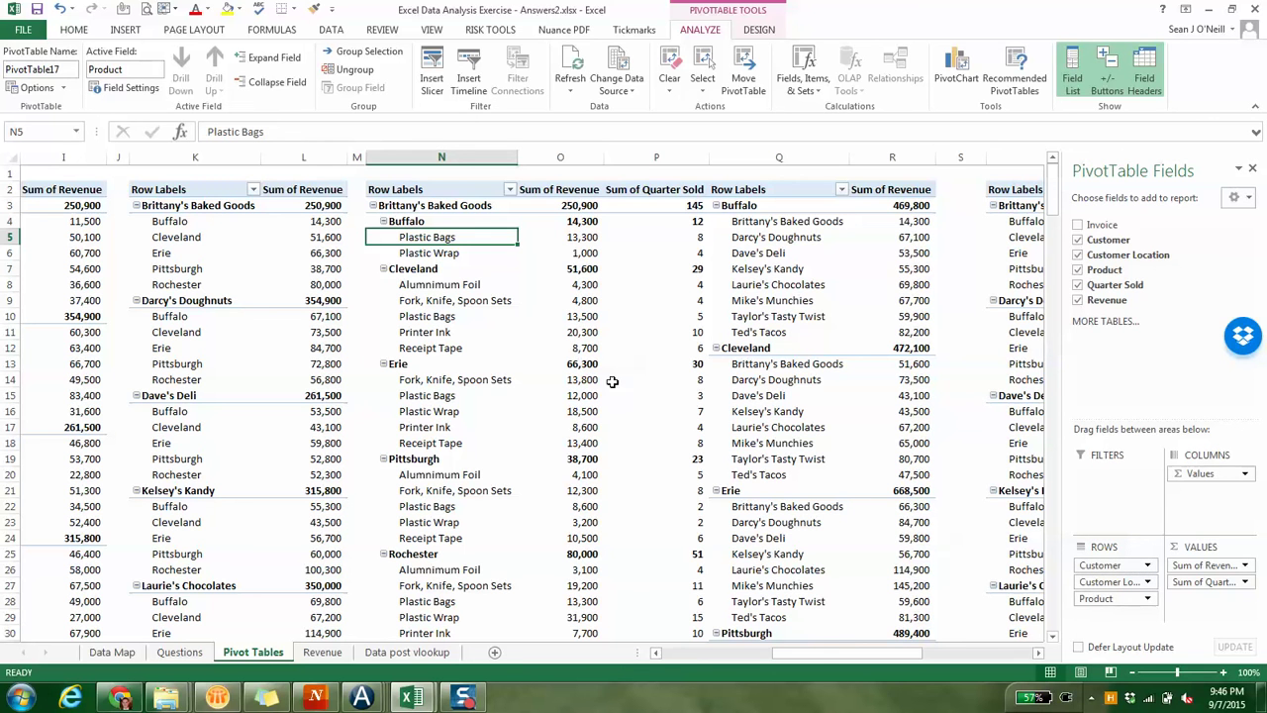
pyautogui.click(438, 316)
pyautogui.click(439, 332)
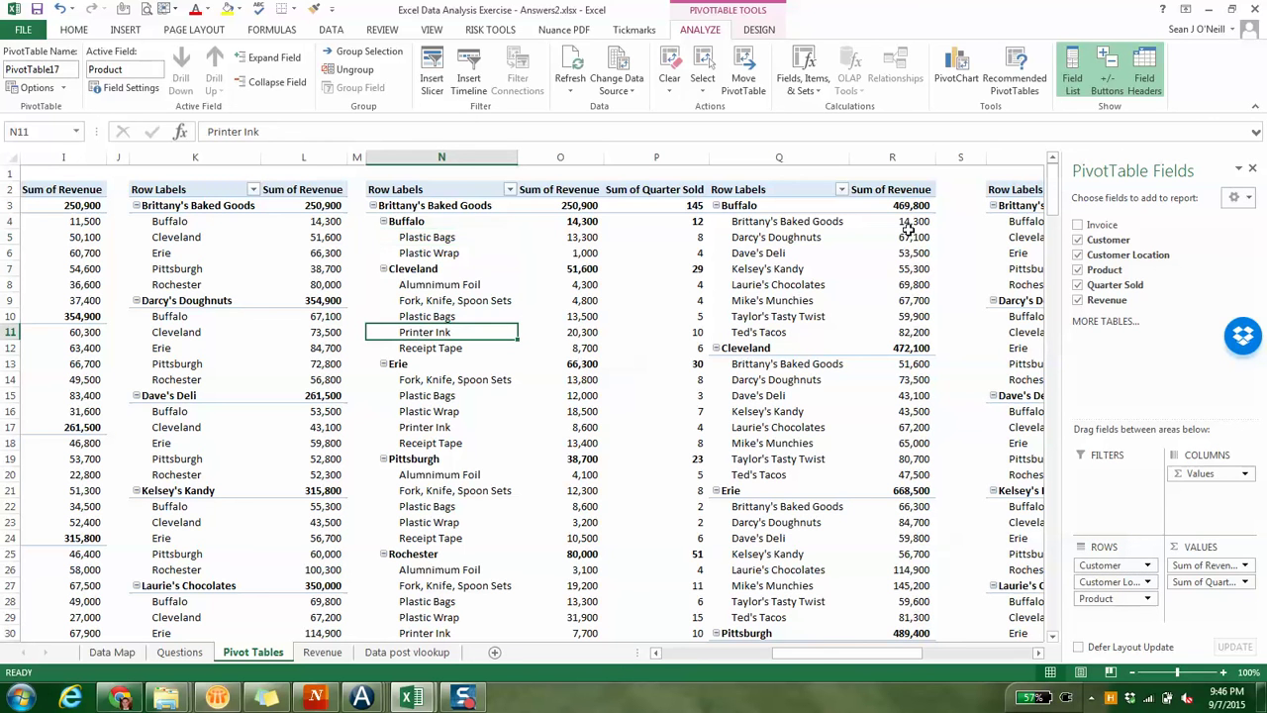
pyautogui.moveTo(1055, 201); pyautogui.dragTo(1048, 177)
pyautogui.click(1252, 169)
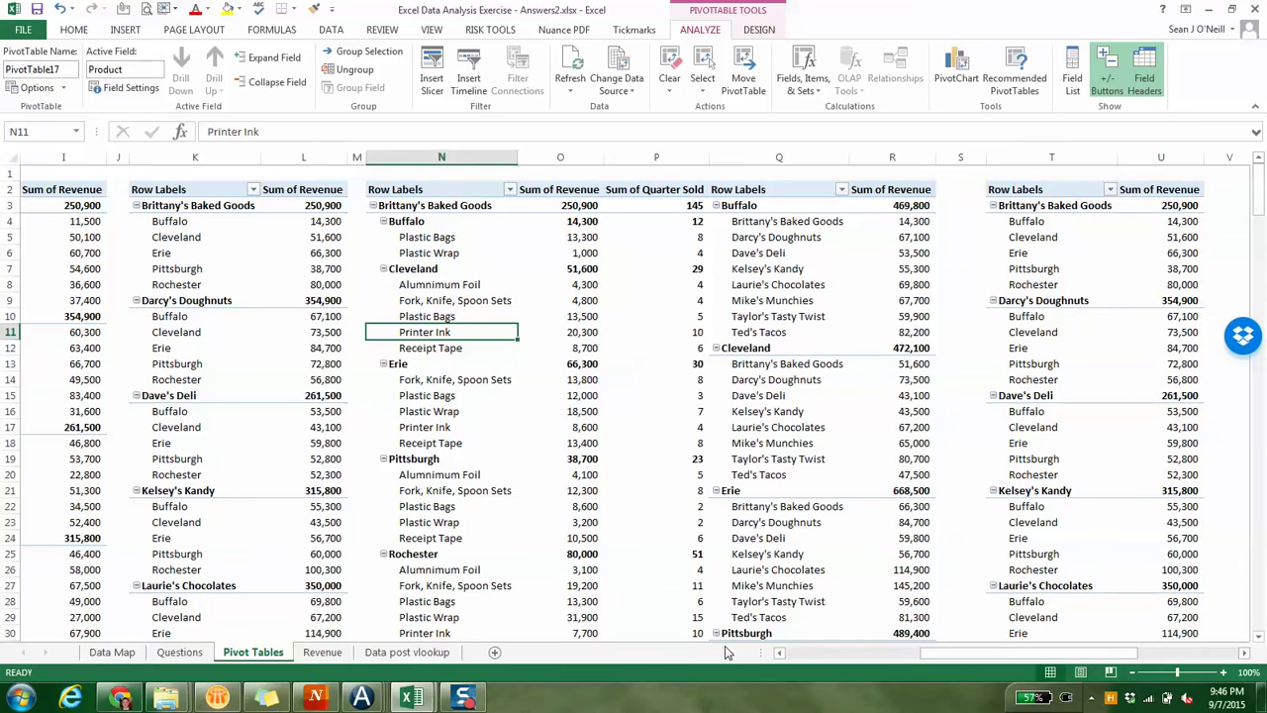
pyautogui.moveTo(921, 660); pyautogui.dragTo(734, 661)
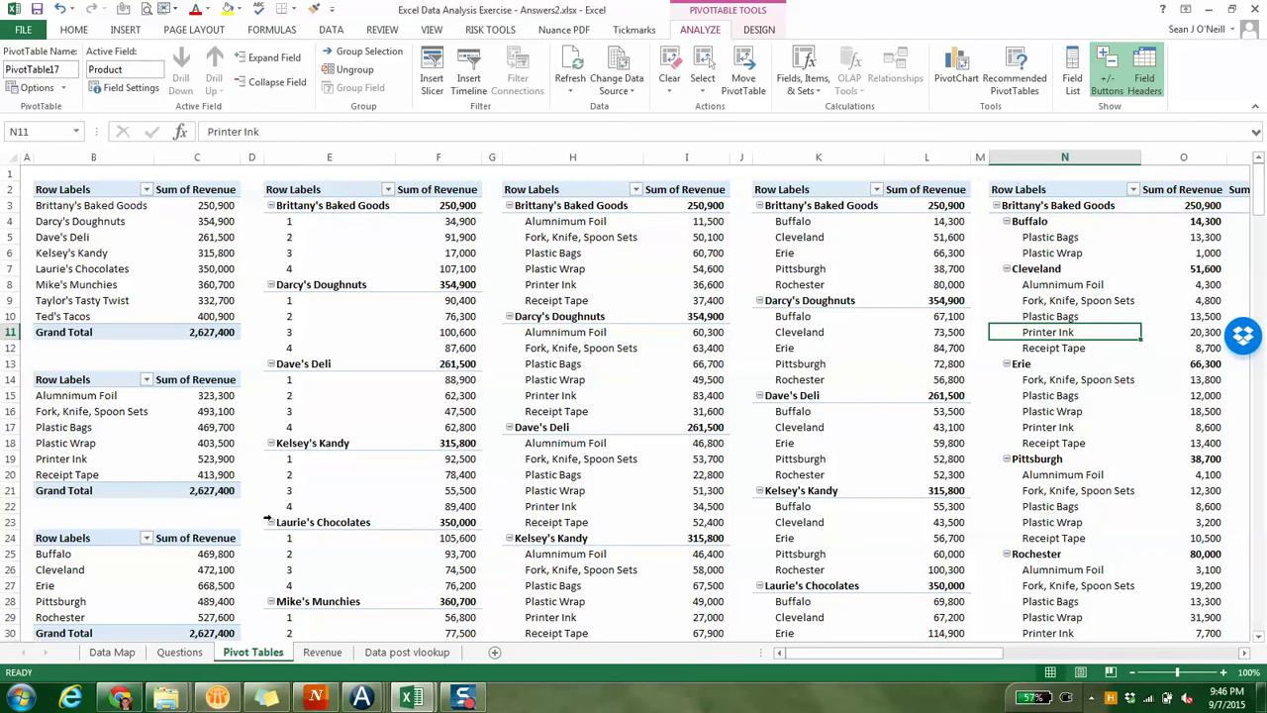